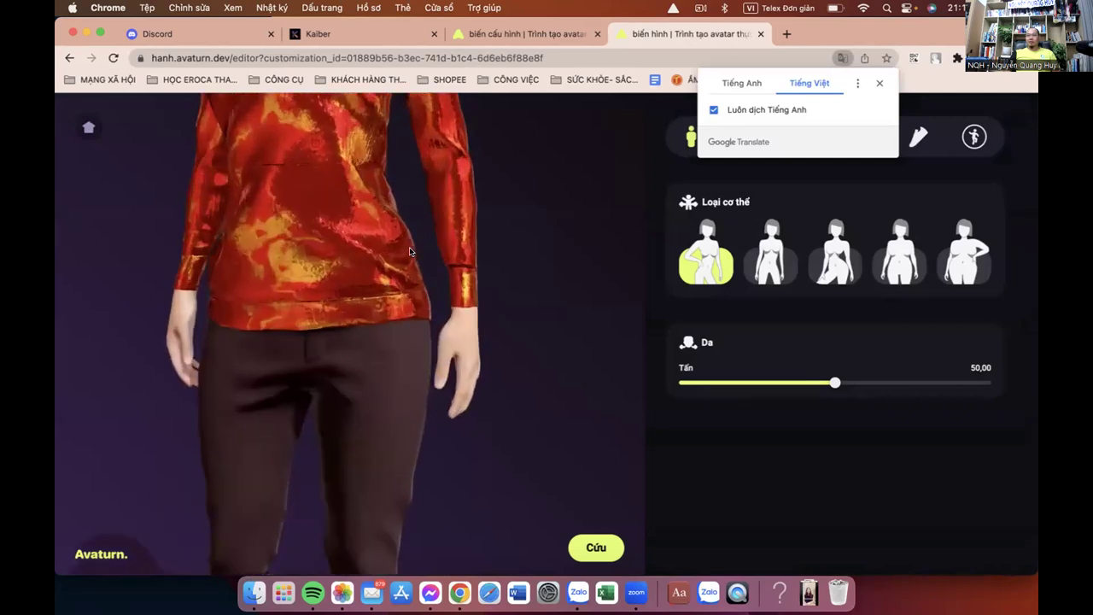
Try the second body type on the full-length avatar and go back to the first body type.
scroll(410, 251, "down", 10)
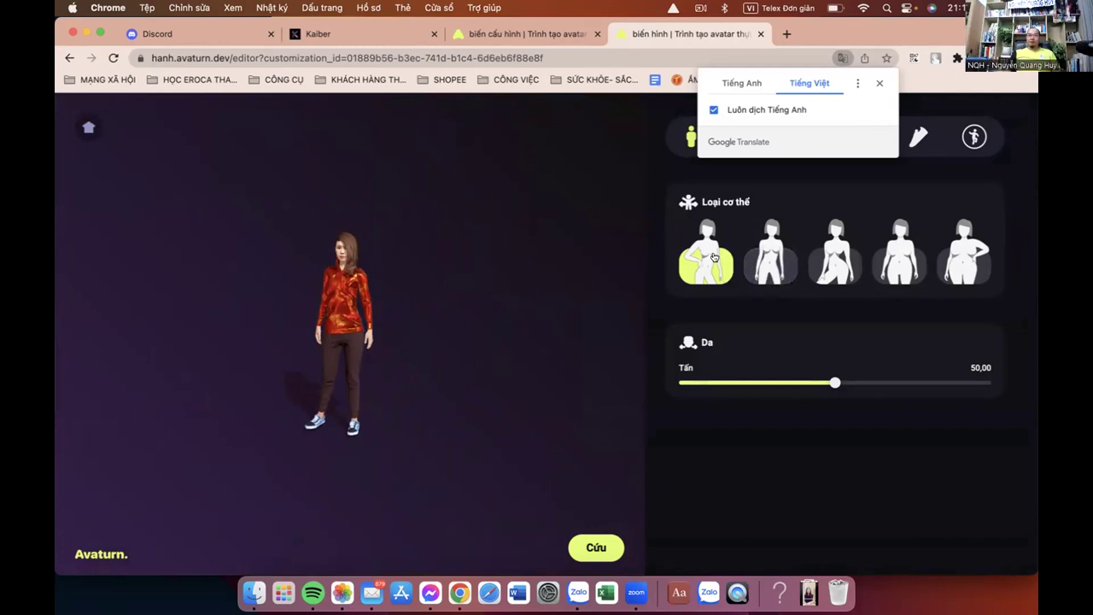
left_click(772, 256)
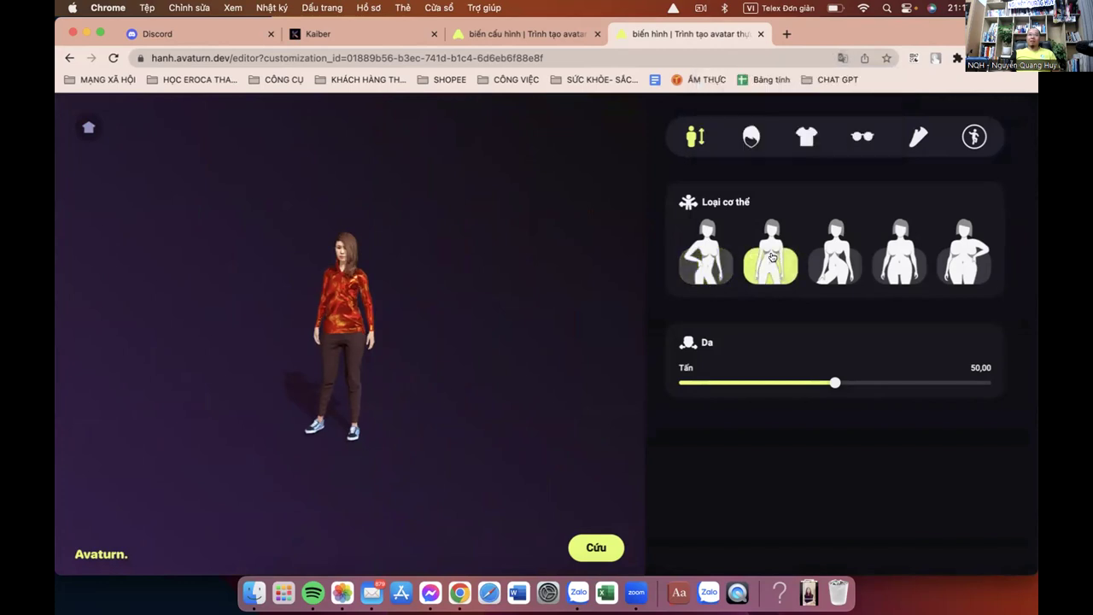
left_click(712, 259)
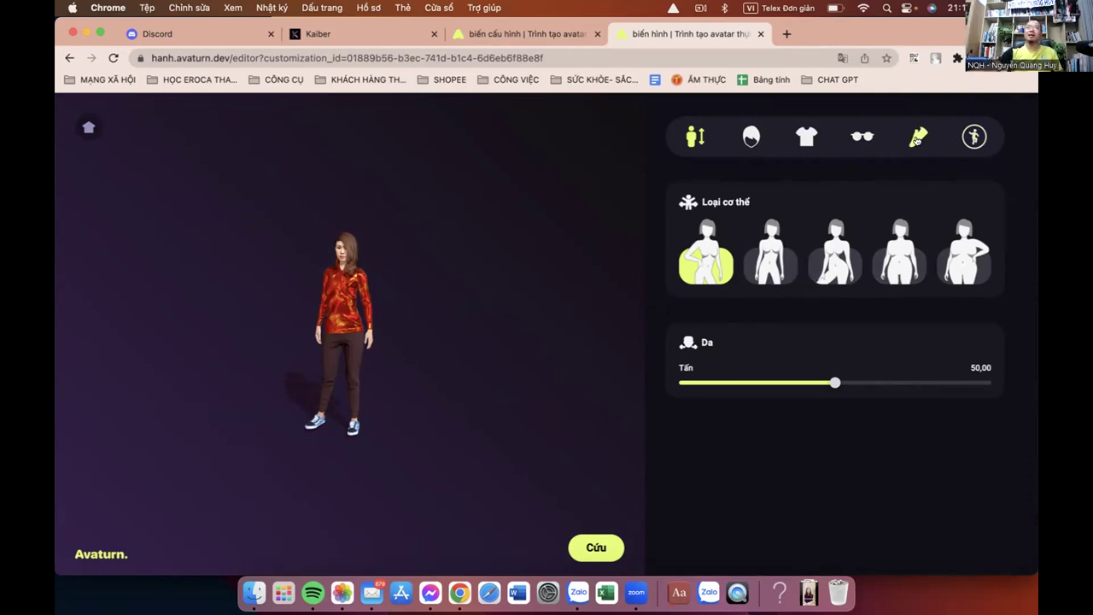
Look through the glasses, footwear and animation options offered for the avatar.
left_click(861, 140)
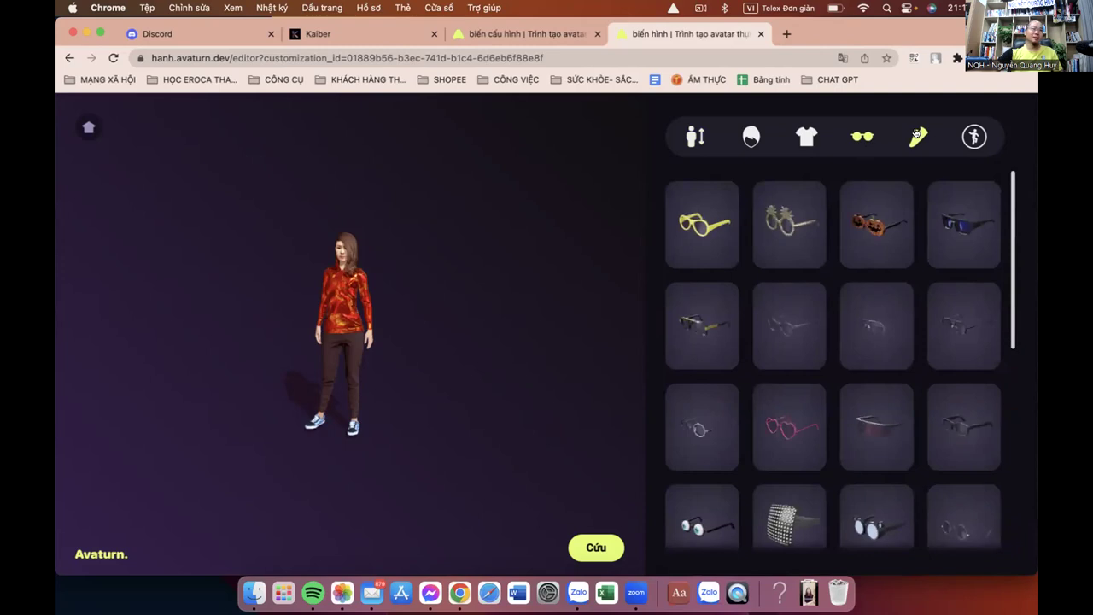
left_click(916, 135)
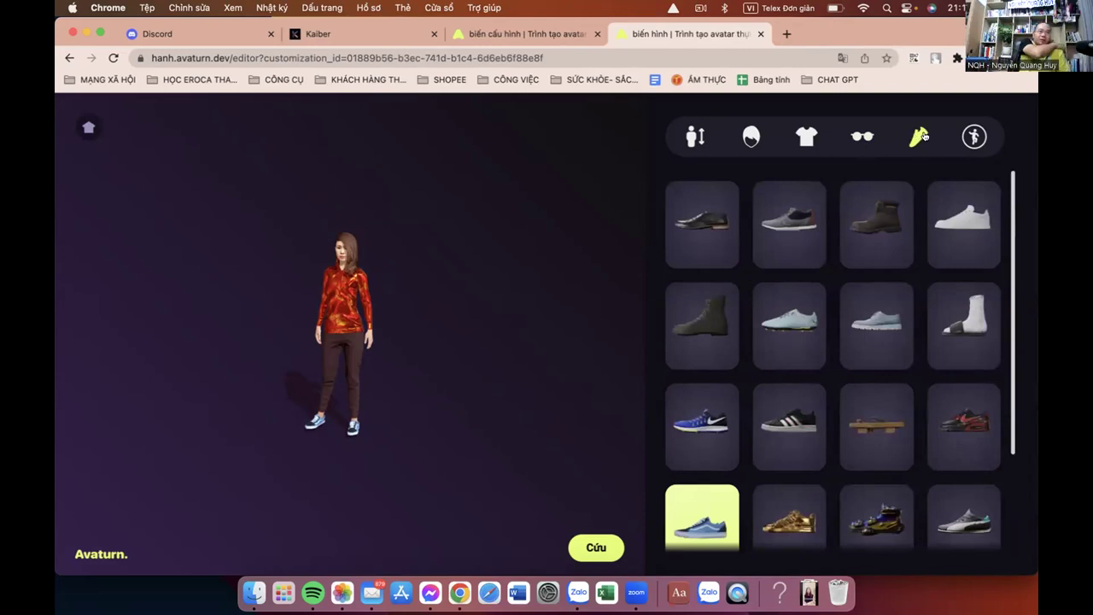
left_click(974, 138)
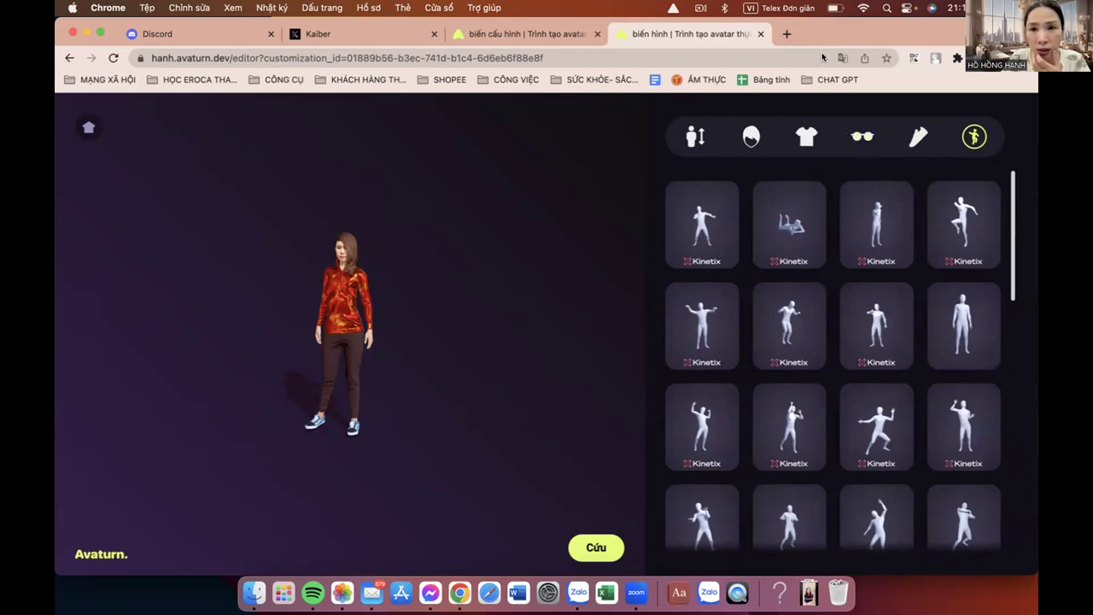
Browse the hairstyles, try the braided one, and give the avatar the ponytail.
left_click(751, 138)
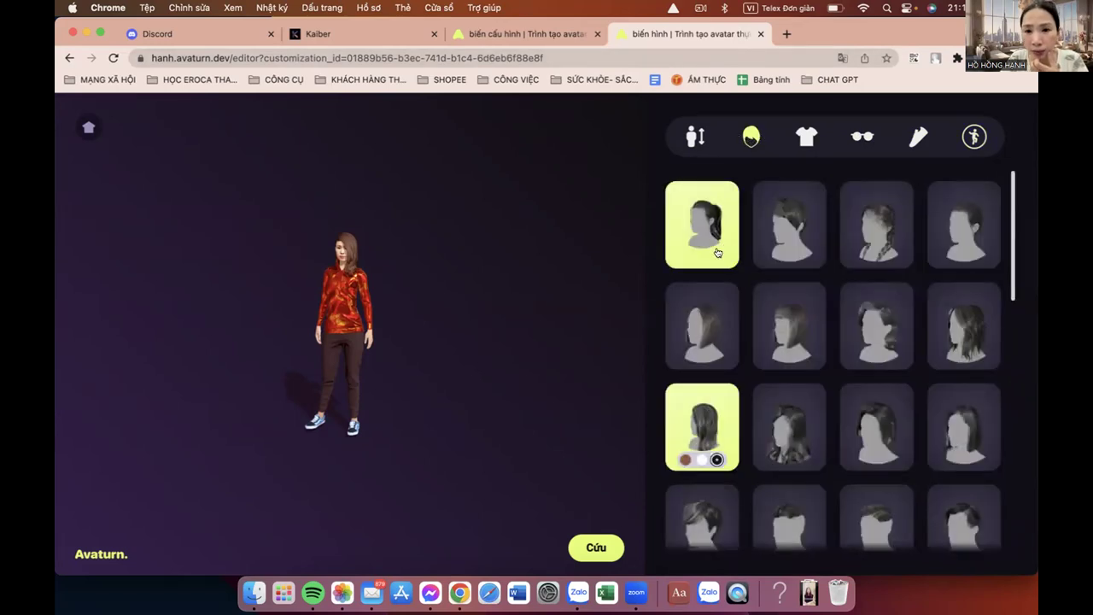
left_click(701, 227)
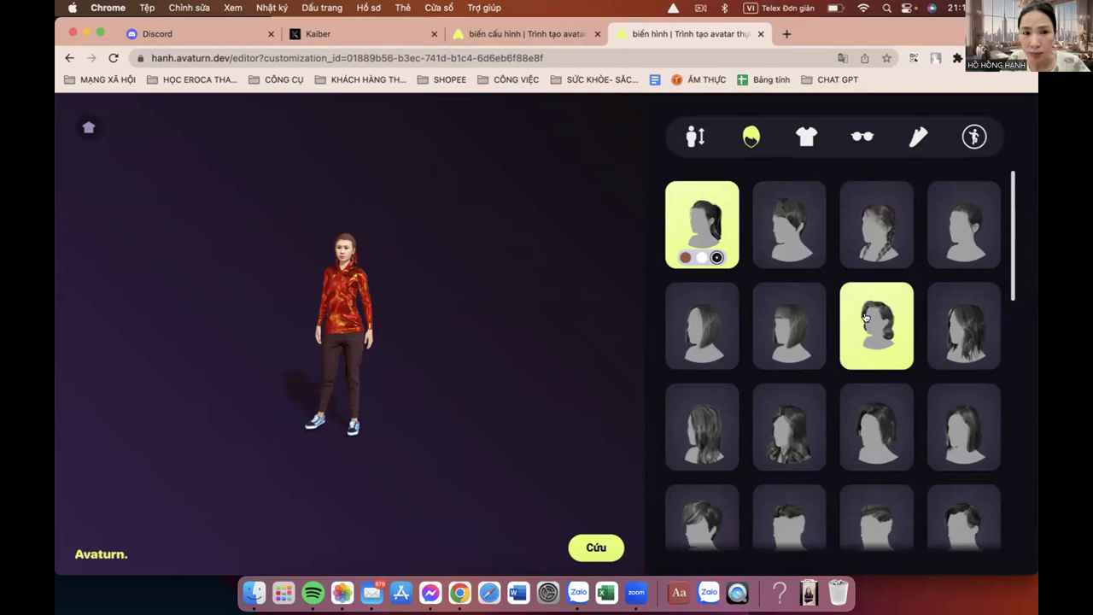
scroll(865, 317, "down", 1)
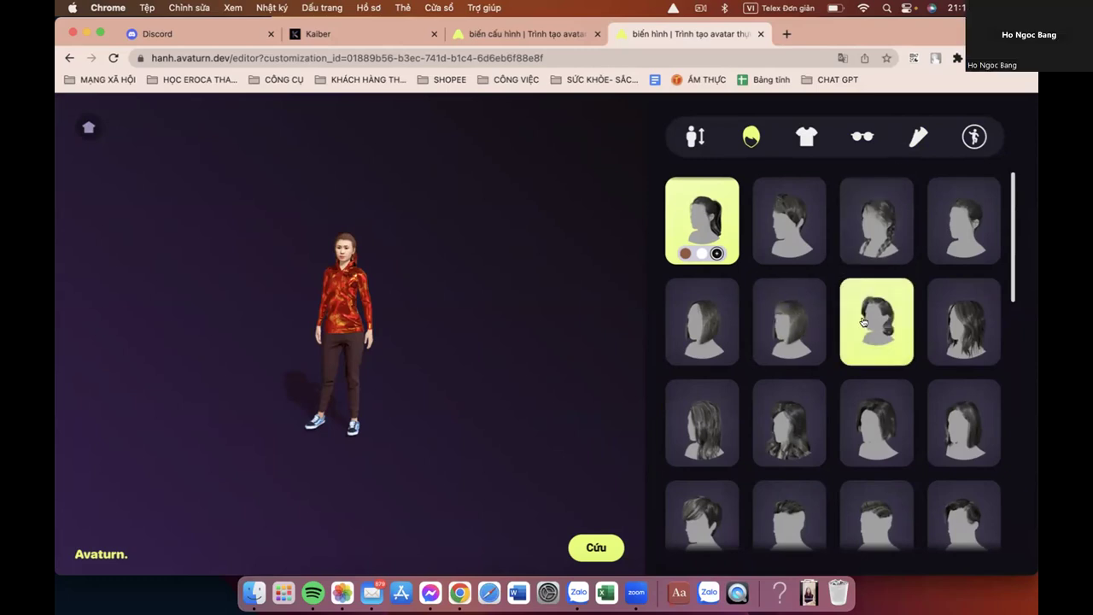
scroll(888, 317, "down", 4)
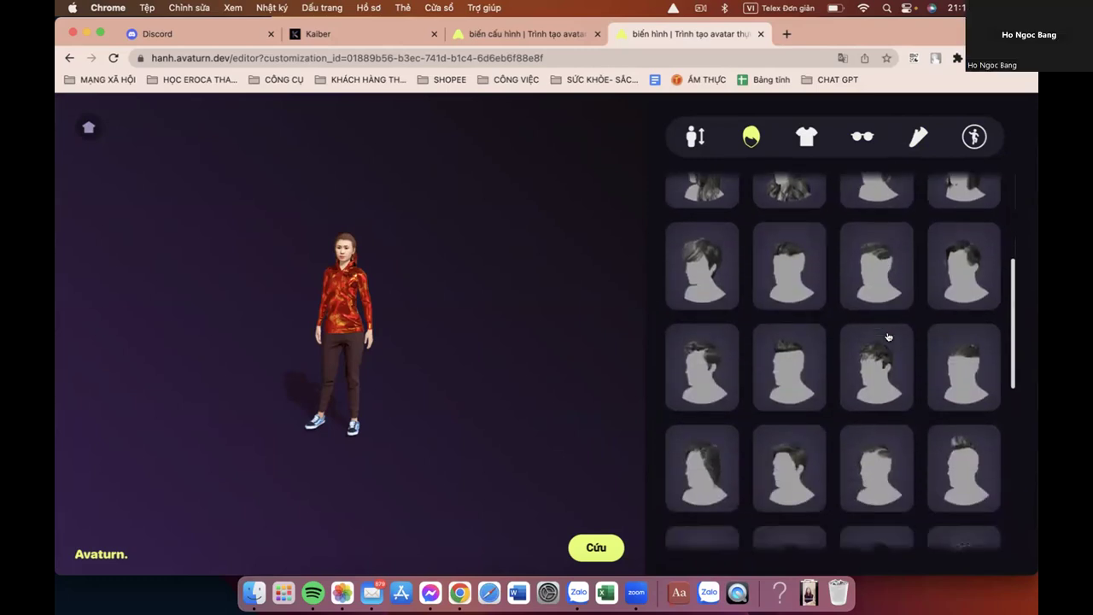
scroll(888, 337, "down", 2)
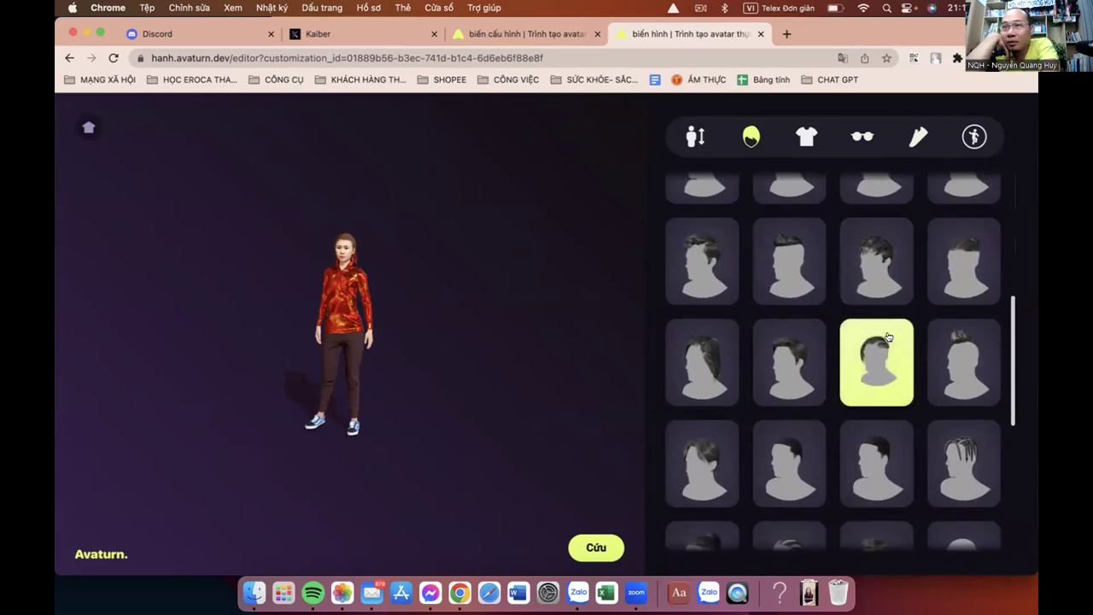
scroll(891, 335, "down", 2)
scroll(890, 336, "up", 8)
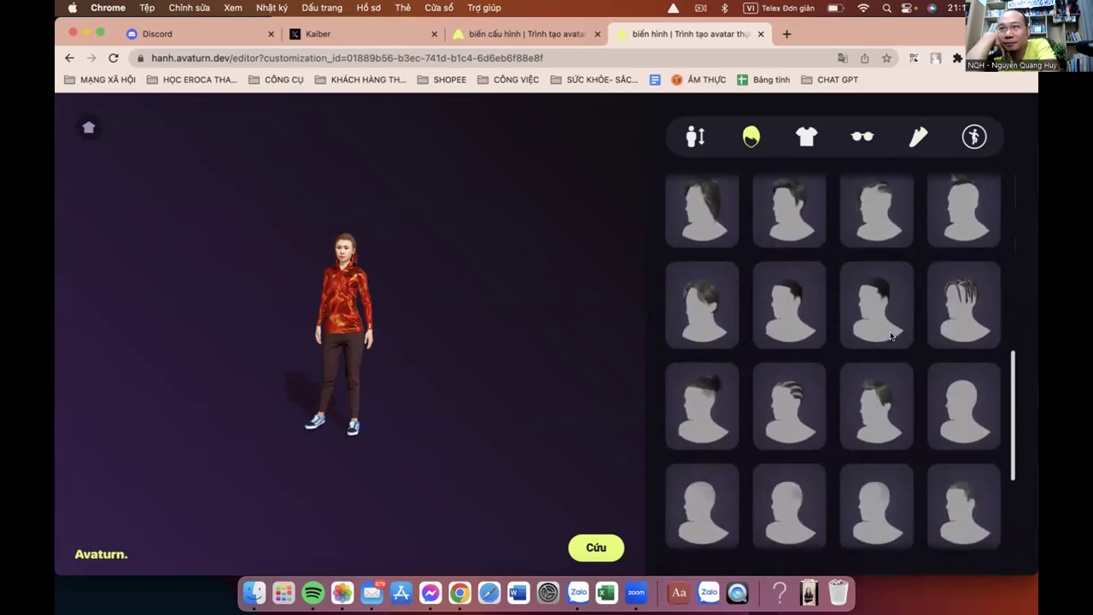
left_click(873, 230)
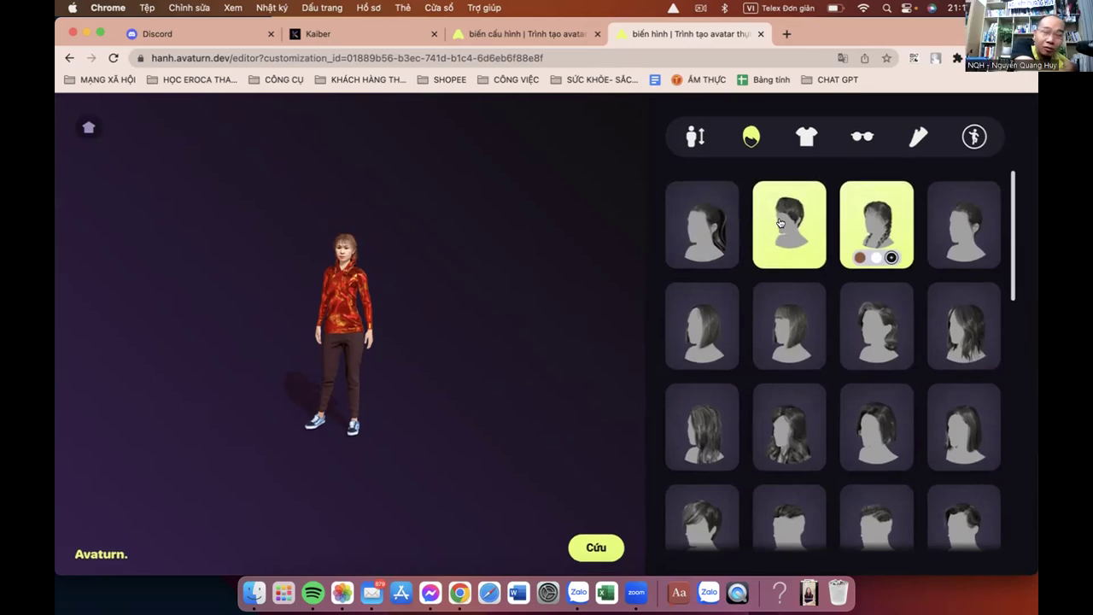
left_click(702, 226)
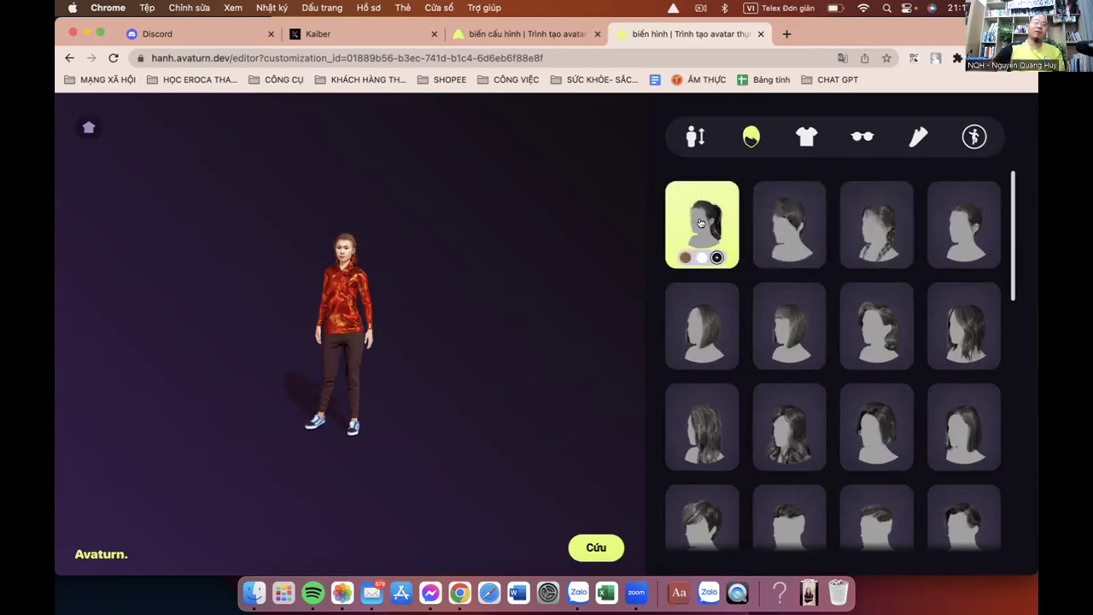
Try the turquoise jacket with patterned leggings, the cream crop top with white leggings, and the pink sleeveless outfit on the avatar.
left_click(808, 139)
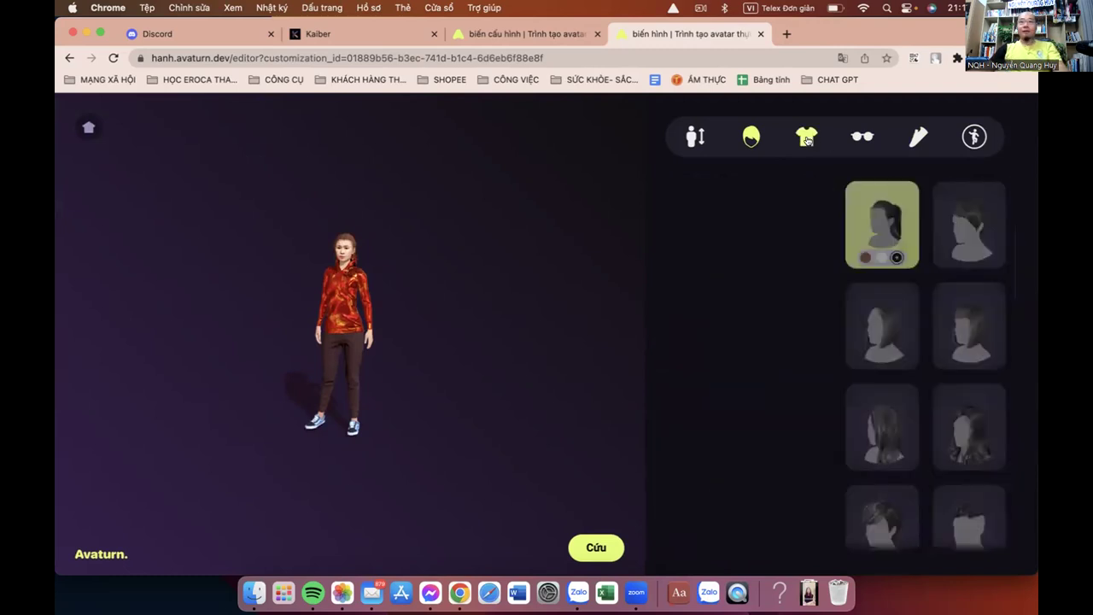
left_click(697, 321)
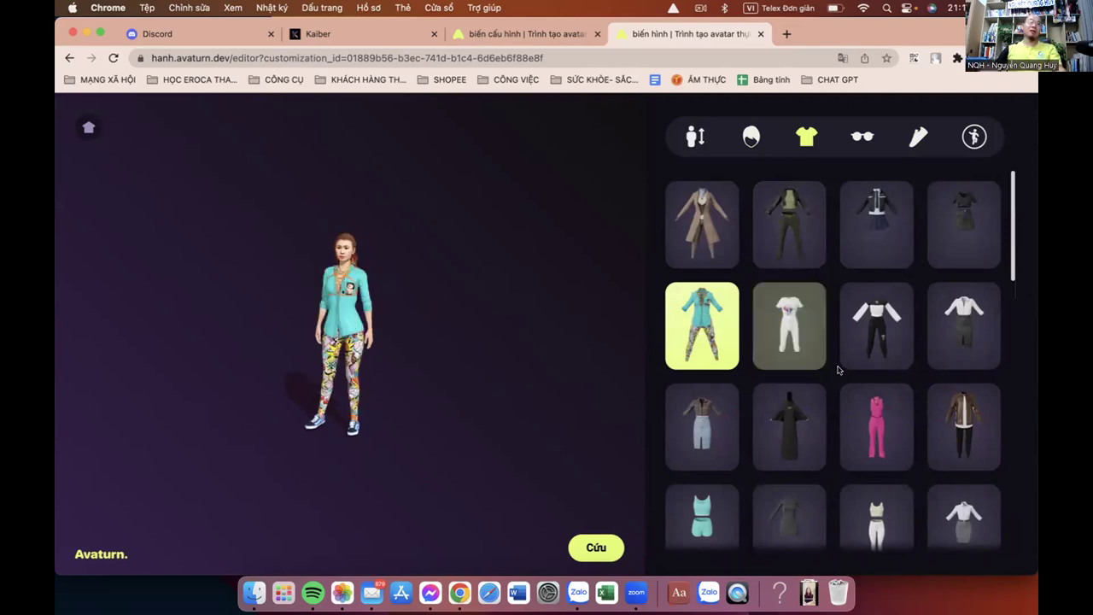
left_click(877, 518)
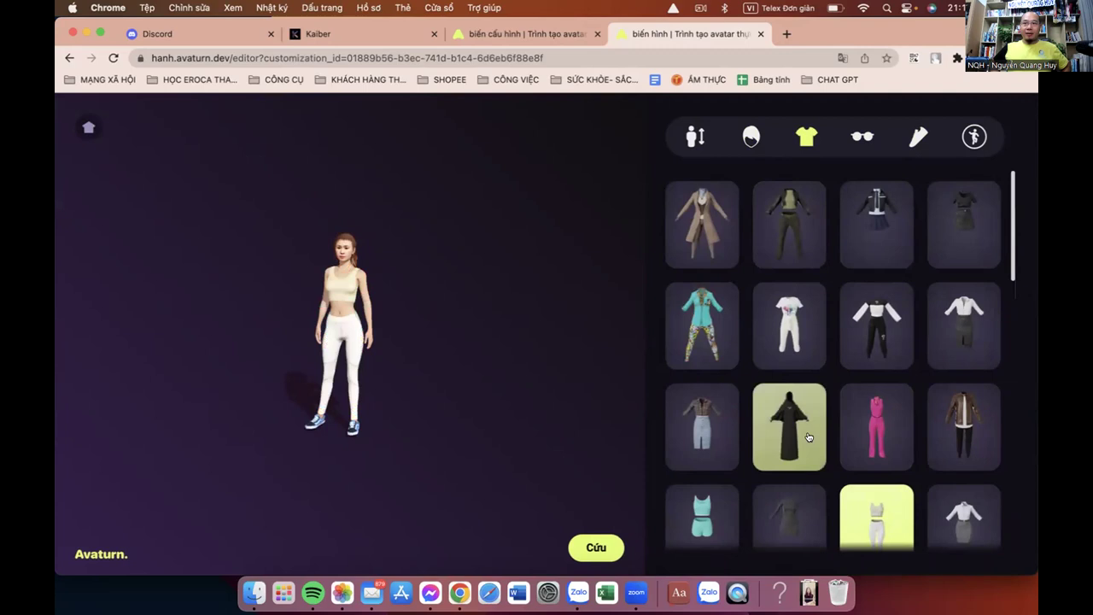
left_click(876, 416)
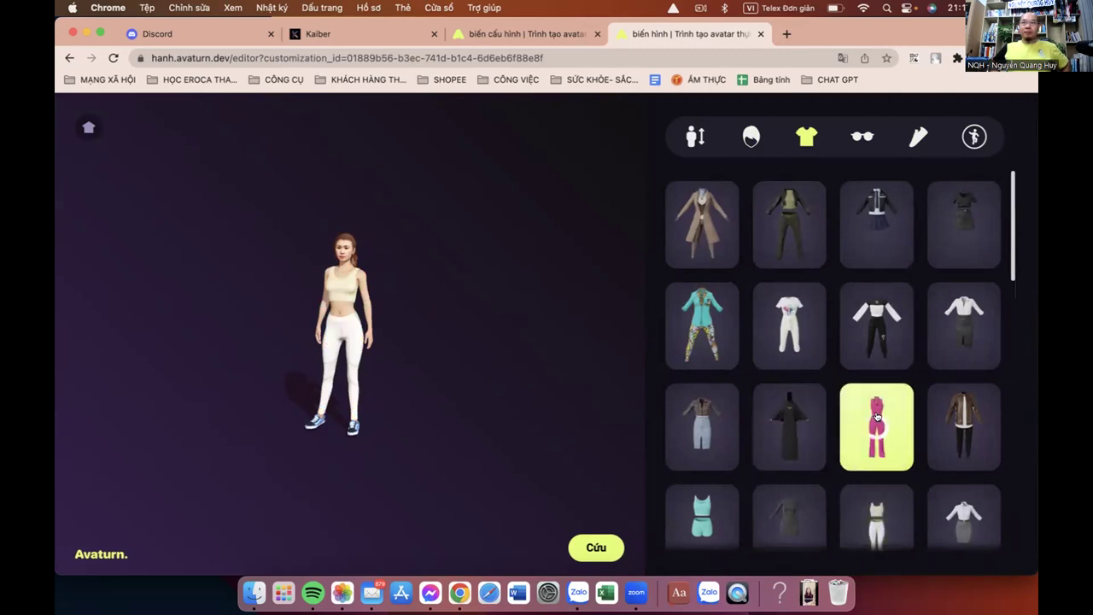
Dress the avatar in the orange-and-black pumpkin costume with bat wings.
scroll(876, 417, "down", 5)
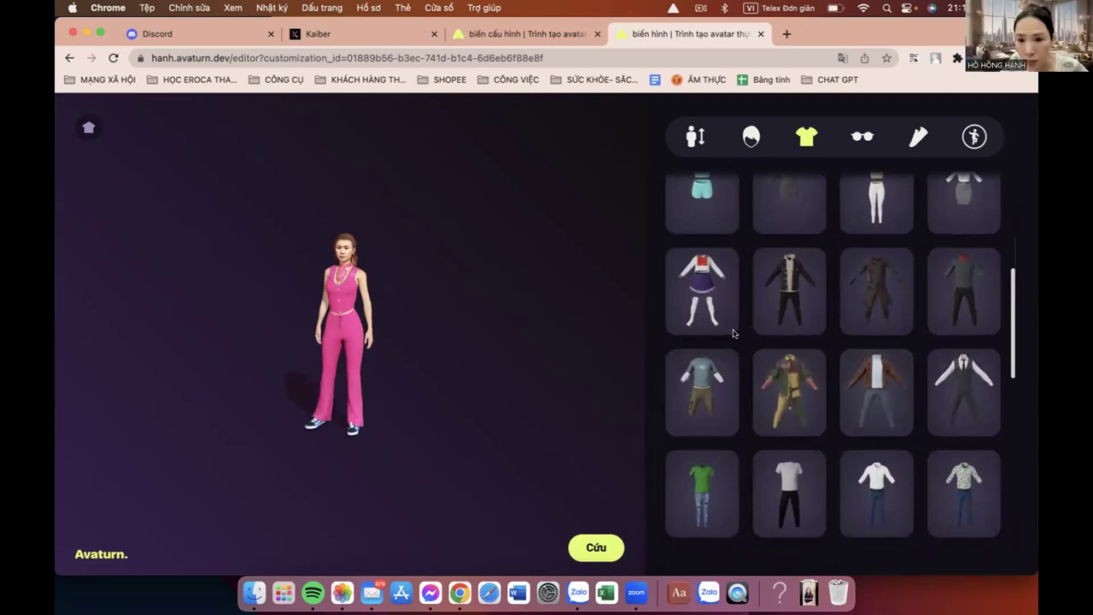
left_click(703, 295)
left_click(785, 327)
scroll(784, 350, "down", 4)
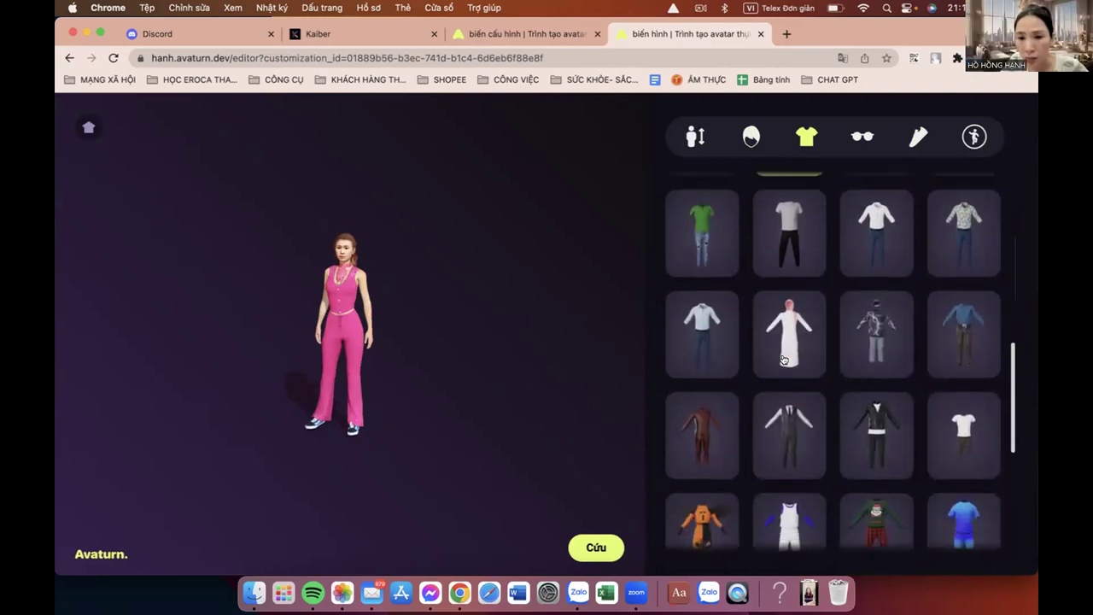
scroll(784, 360, "down", 1)
scroll(786, 391, "down", 1)
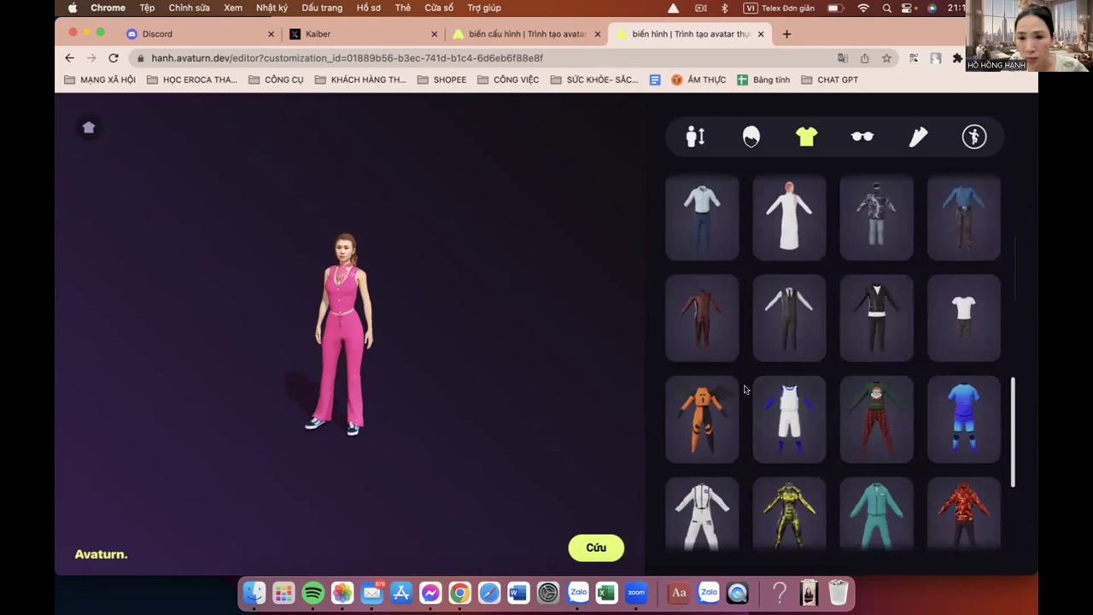
left_click(717, 401)
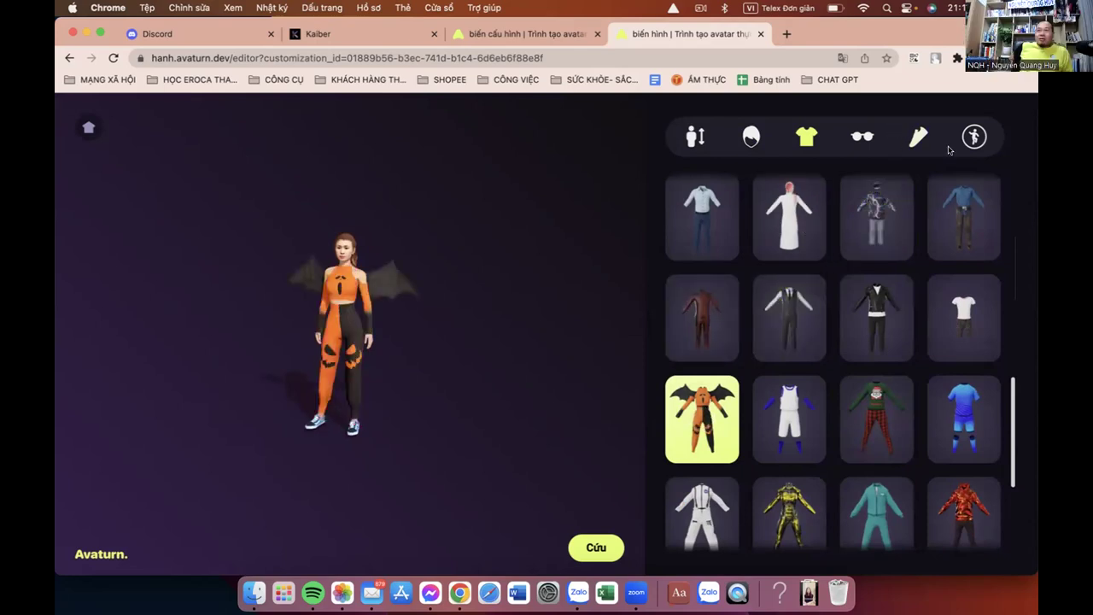
Try the white T-shirt with white trousers and the turquoise crop top with shorts on the avatar.
left_click(974, 137)
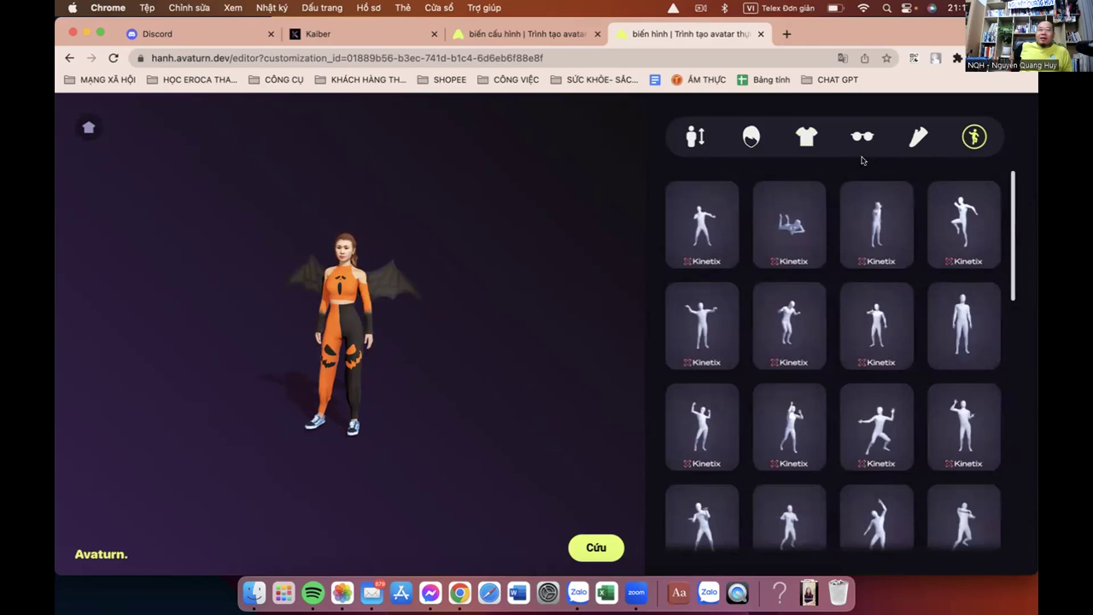
left_click(808, 138)
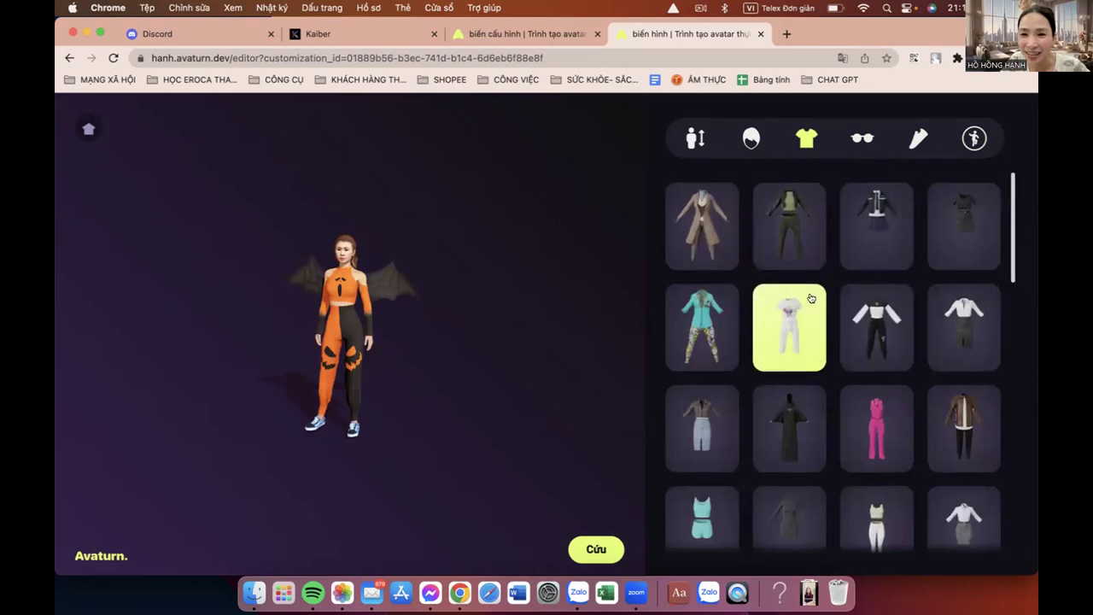
left_click(788, 312)
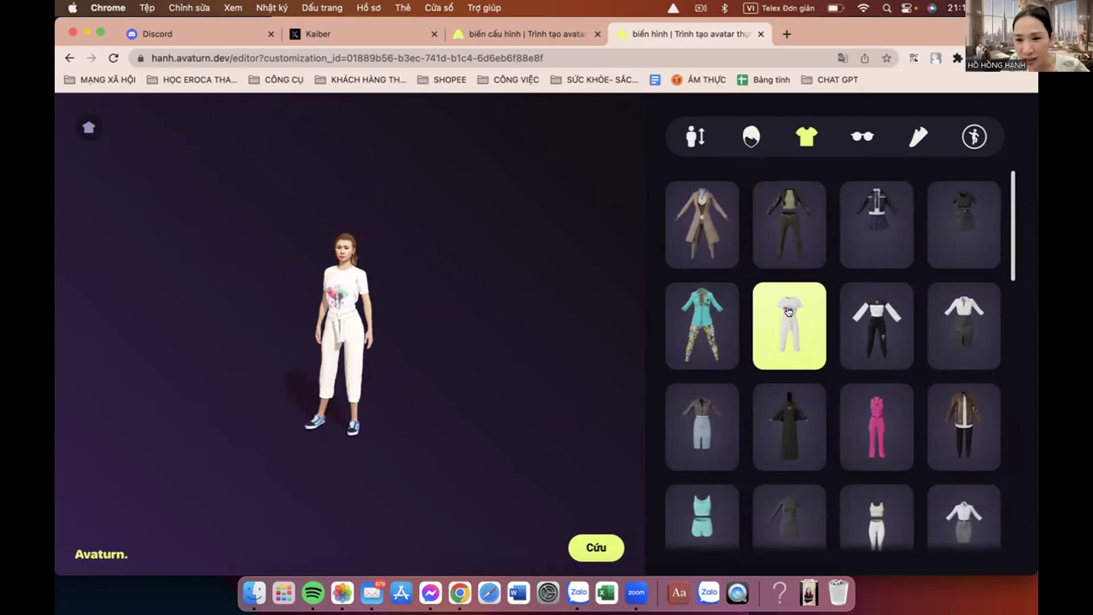
scroll(788, 312, "down", 3)
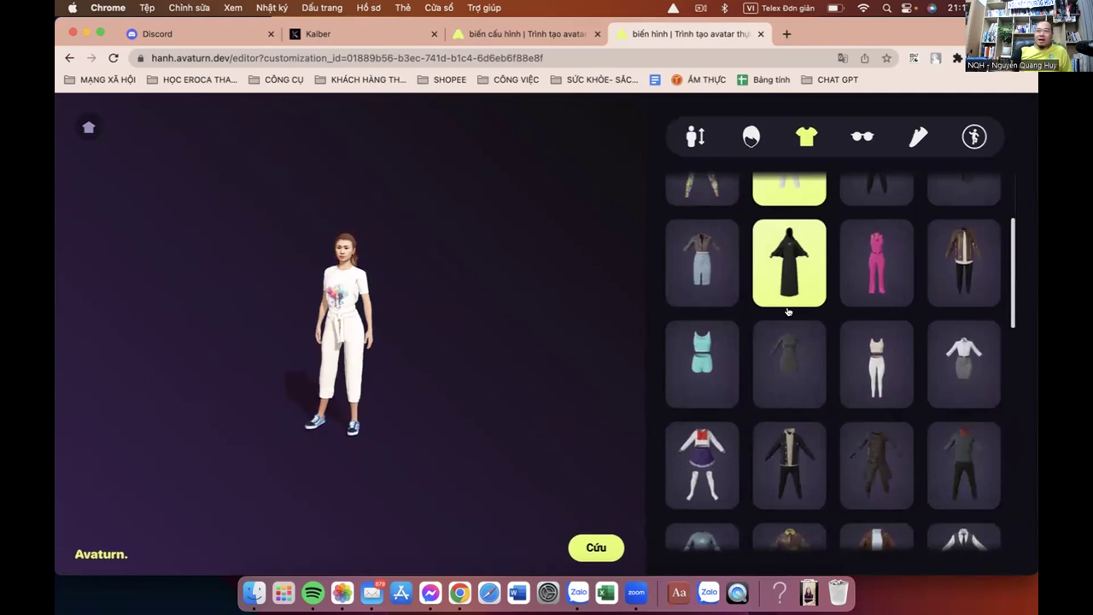
left_click(693, 349)
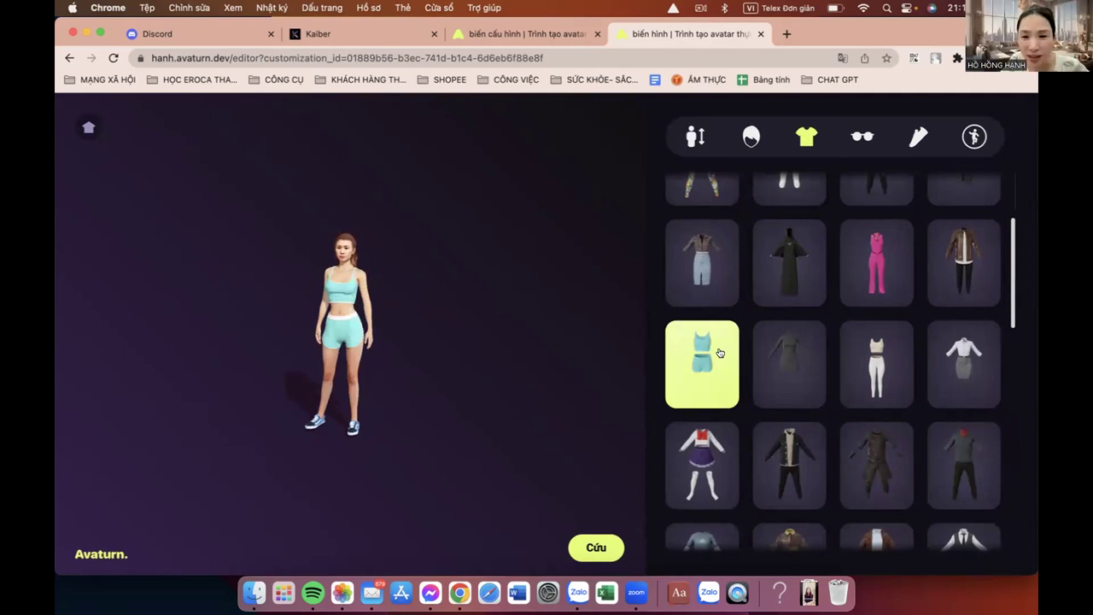
Dress the avatar in the white shirt with the short grey skirt from the outfit collection.
scroll(720, 353, "down", 2)
scroll(720, 353, "down", 3)
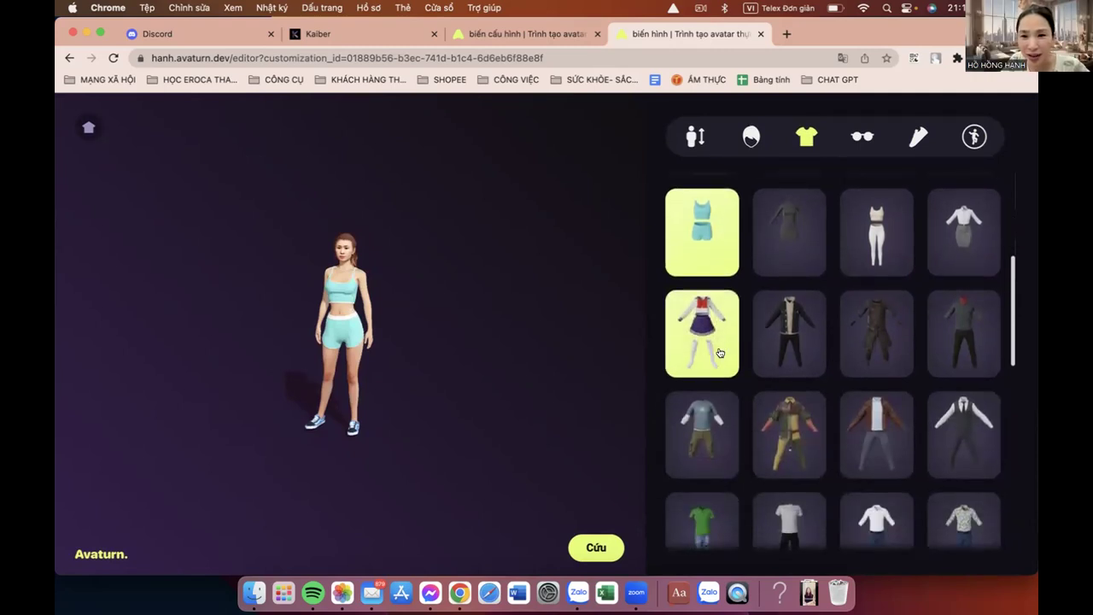
scroll(720, 353, "down", 1)
left_click(719, 352)
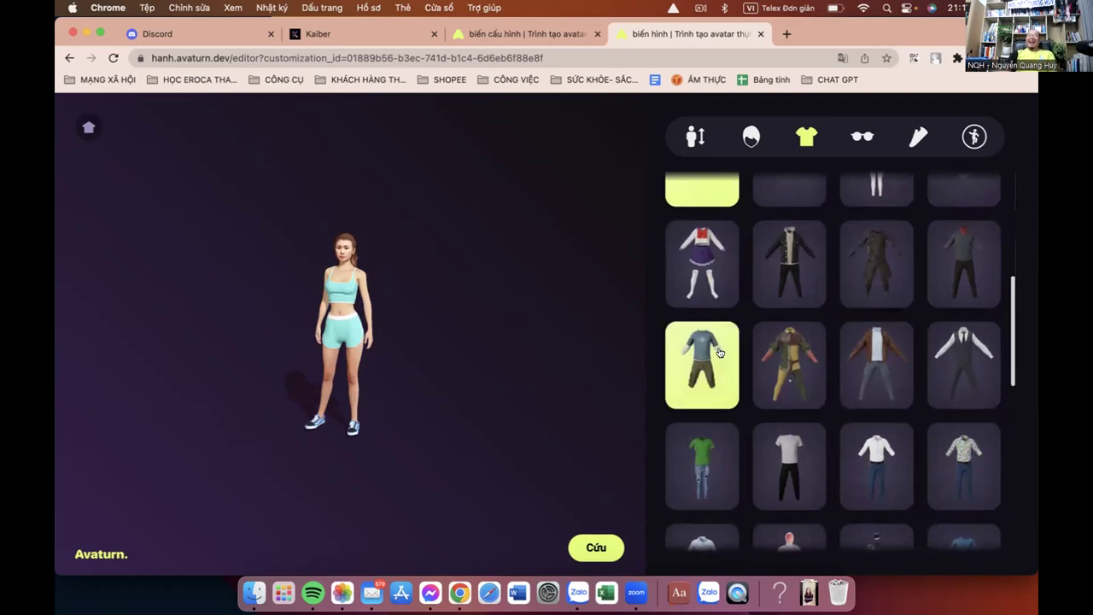
scroll(720, 352, "up", 1)
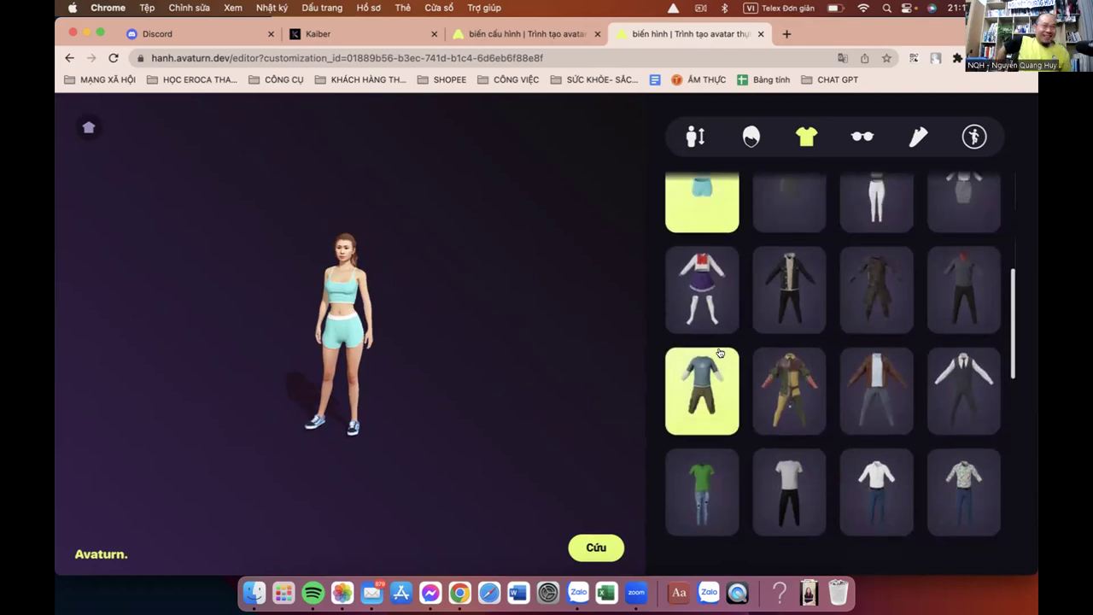
scroll(719, 352, "up", 4)
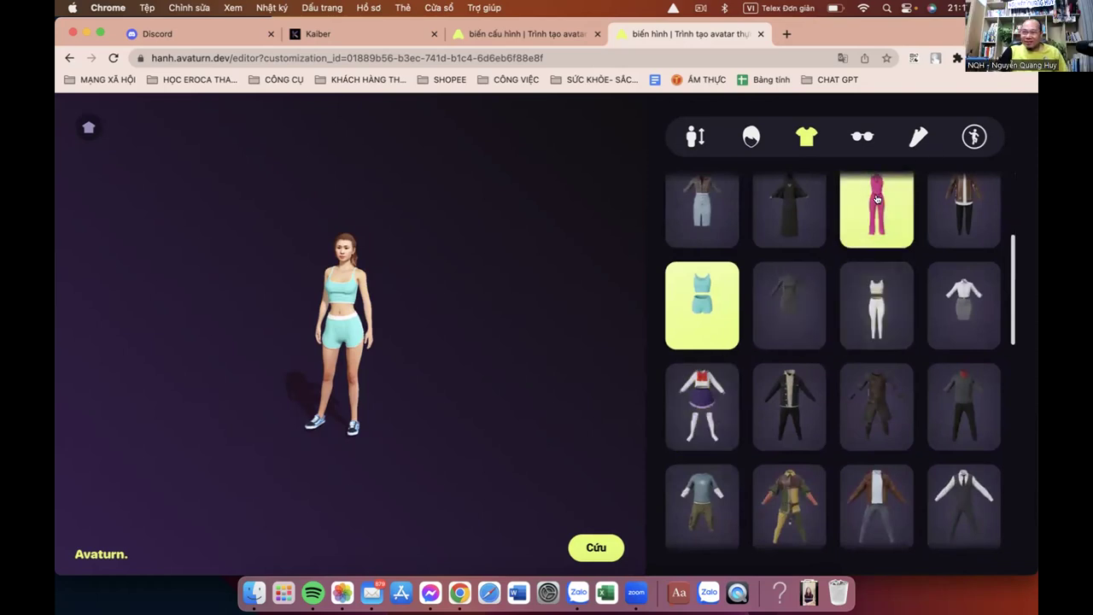
left_click(950, 287)
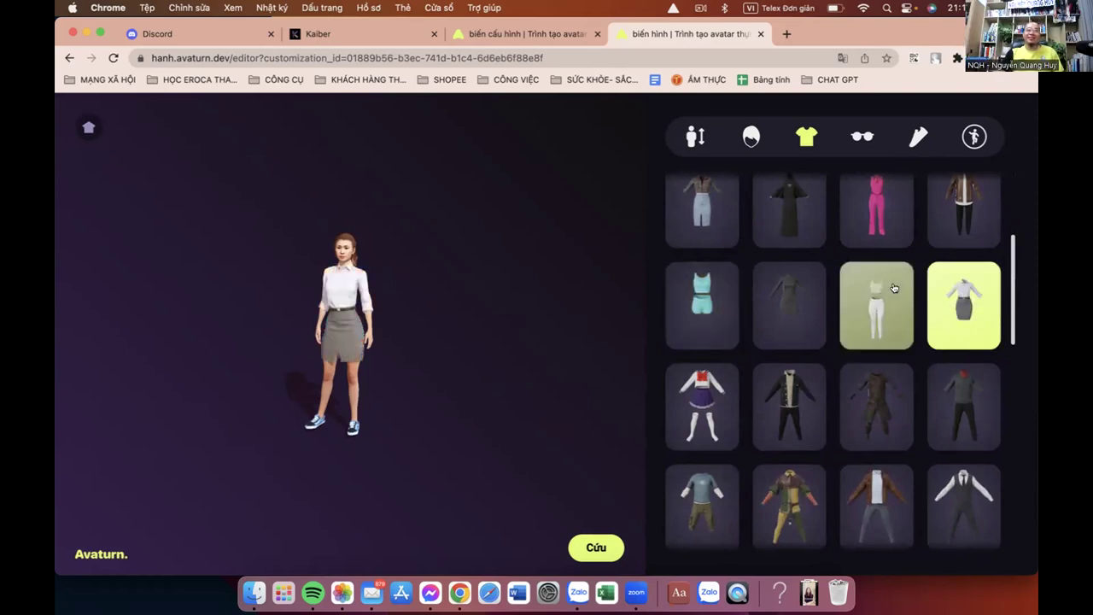
Try the wooden sandals from the shoe collection, and put the light blue-grey lace-up shoes on the avatar.
left_click(897, 145)
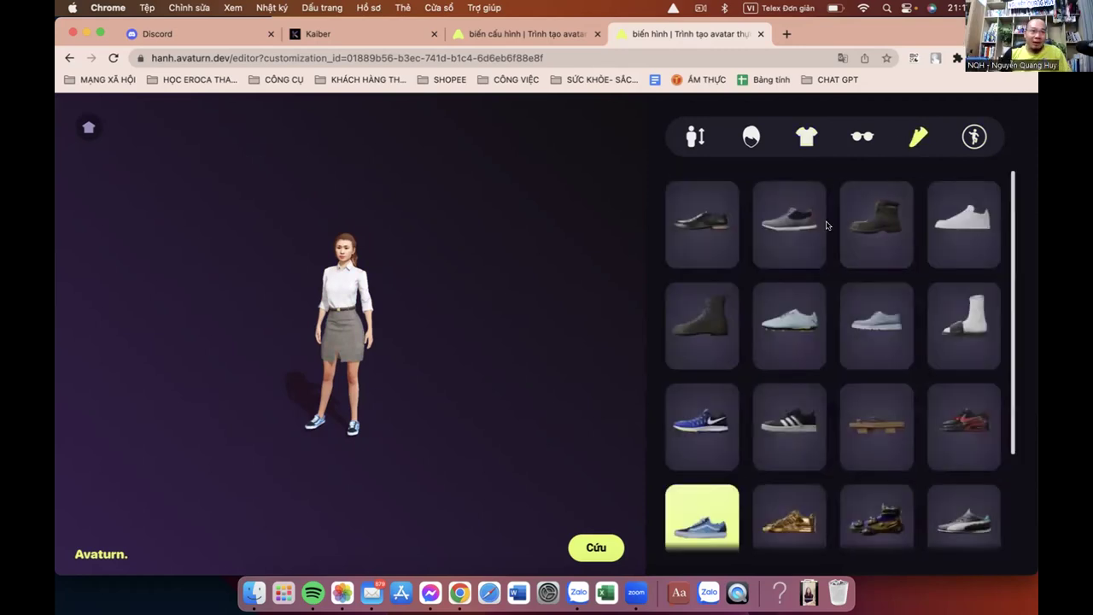
scroll(779, 312, "down", 1)
scroll(777, 308, "down", 1)
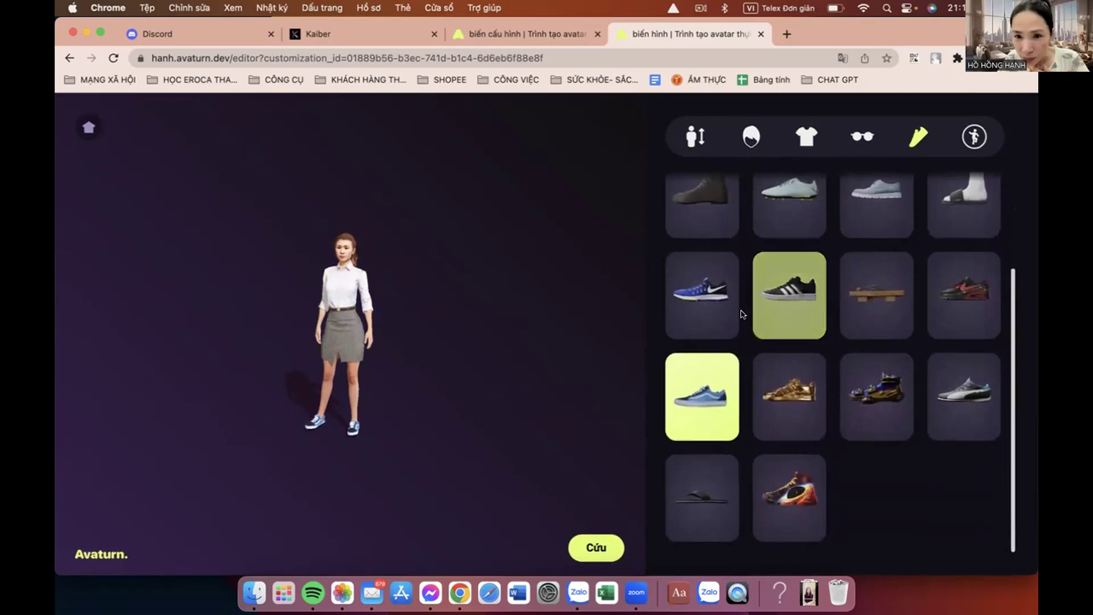
scroll(816, 290, "up", 1)
scroll(818, 279, "up", 2)
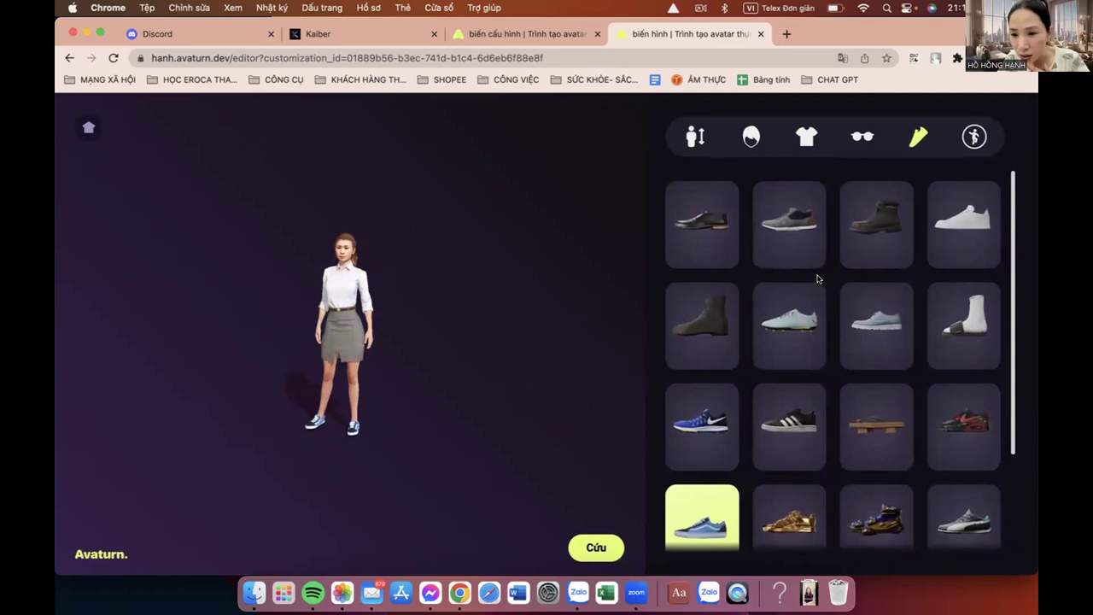
scroll(817, 278, "down", 1)
scroll(818, 279, "down", 2)
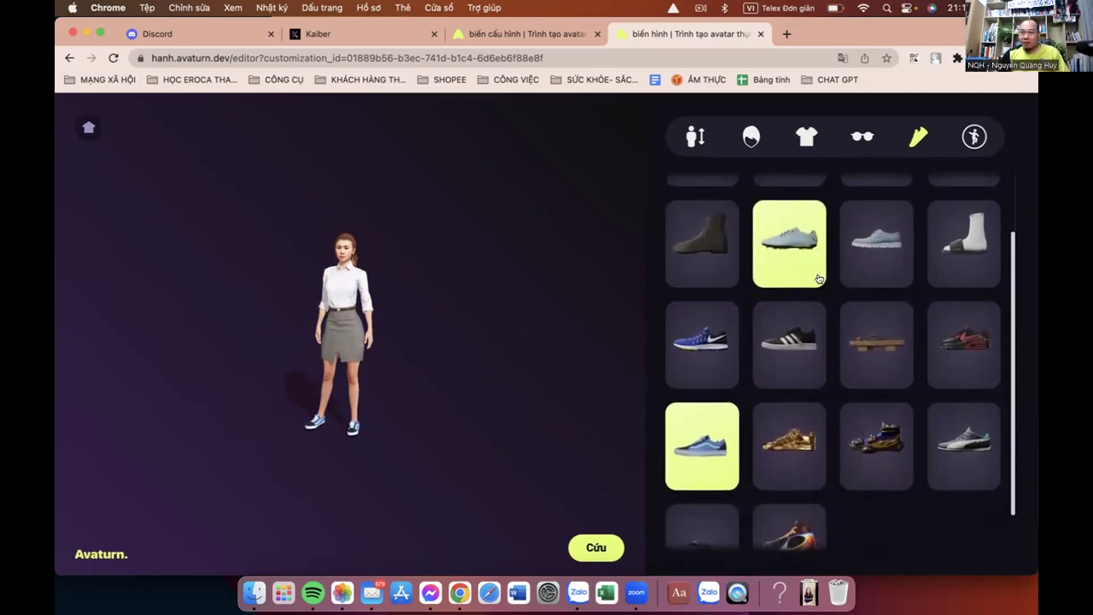
left_click(819, 279)
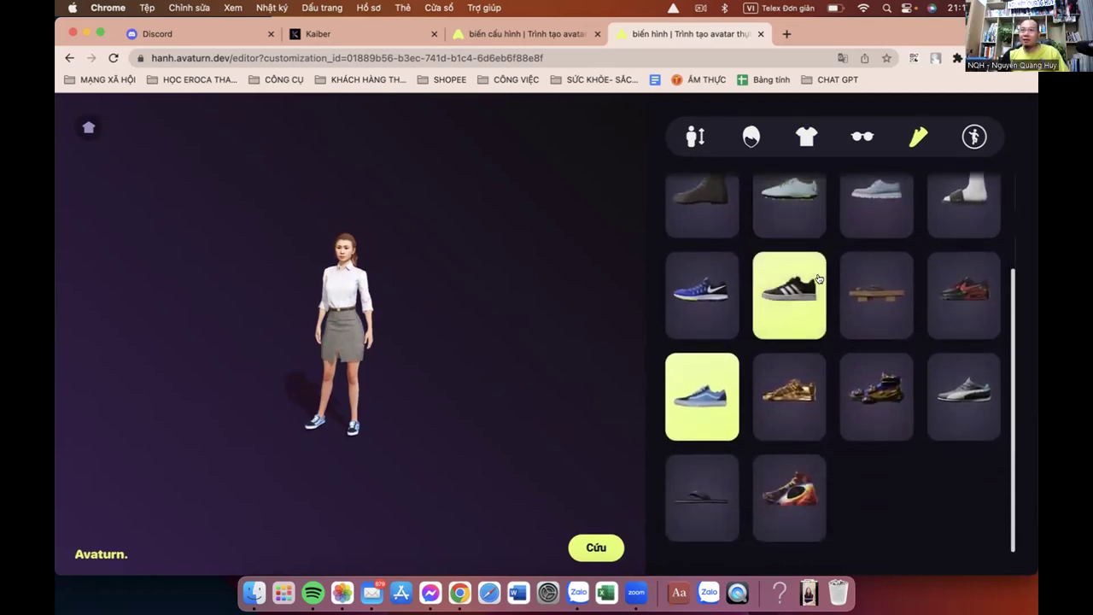
scroll(818, 279, "up", 1)
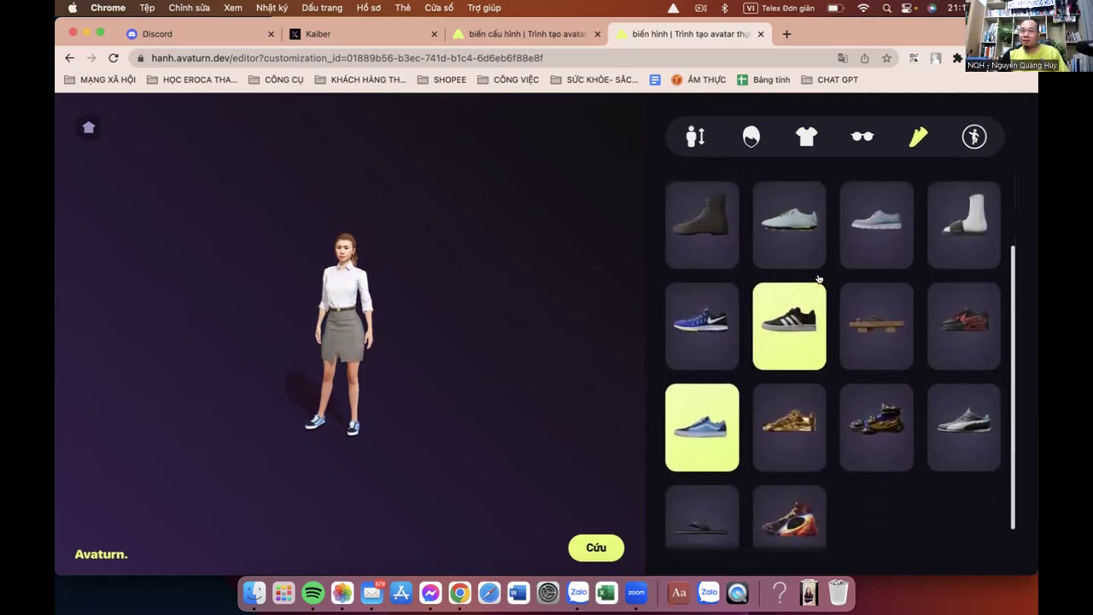
left_click(882, 311)
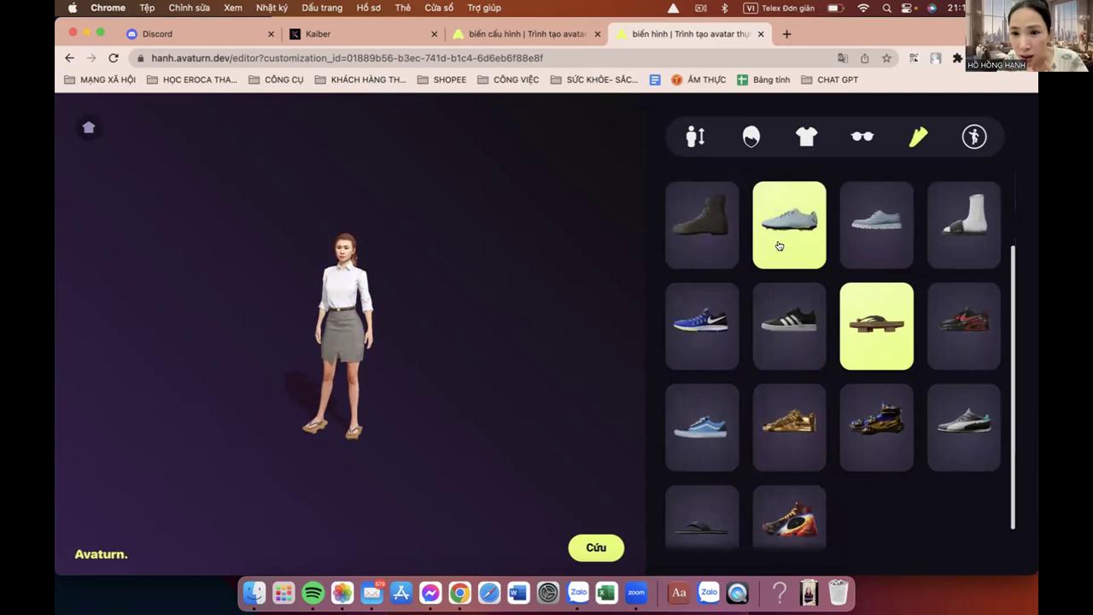
left_click(842, 234)
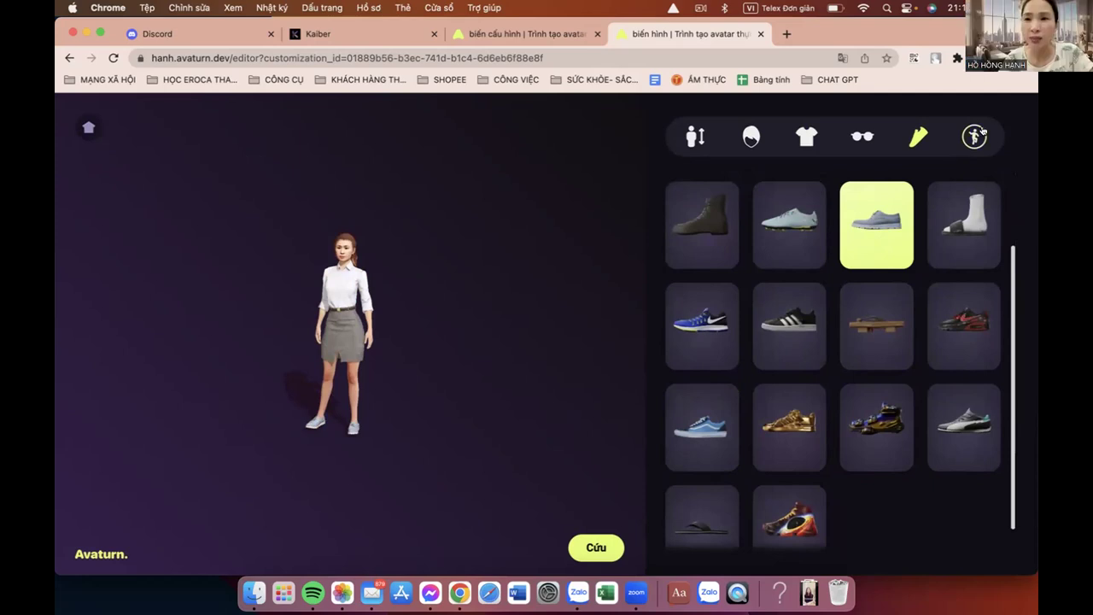
Try the flexing-arms dance from the animation collection, and apply the dance with one arm raised overhead to the avatar.
left_click(974, 138)
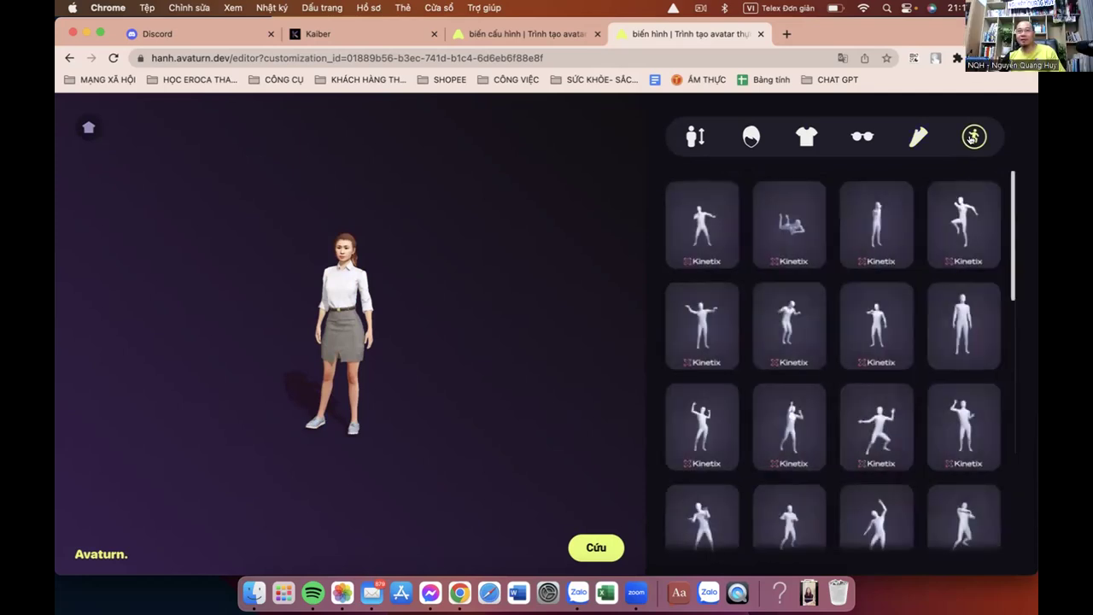
left_click(713, 232)
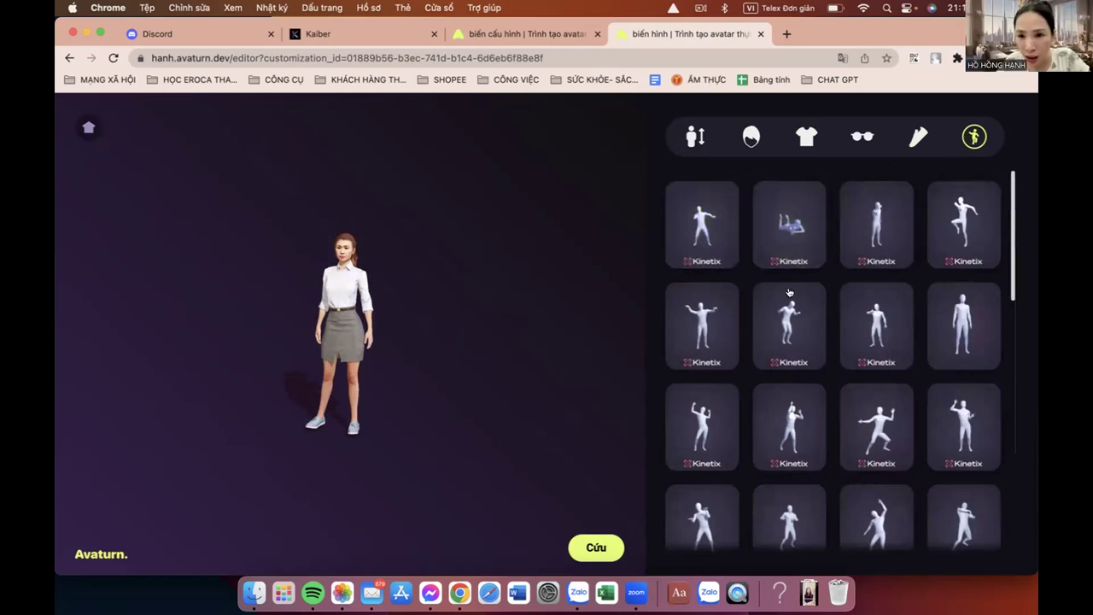
left_click(699, 417)
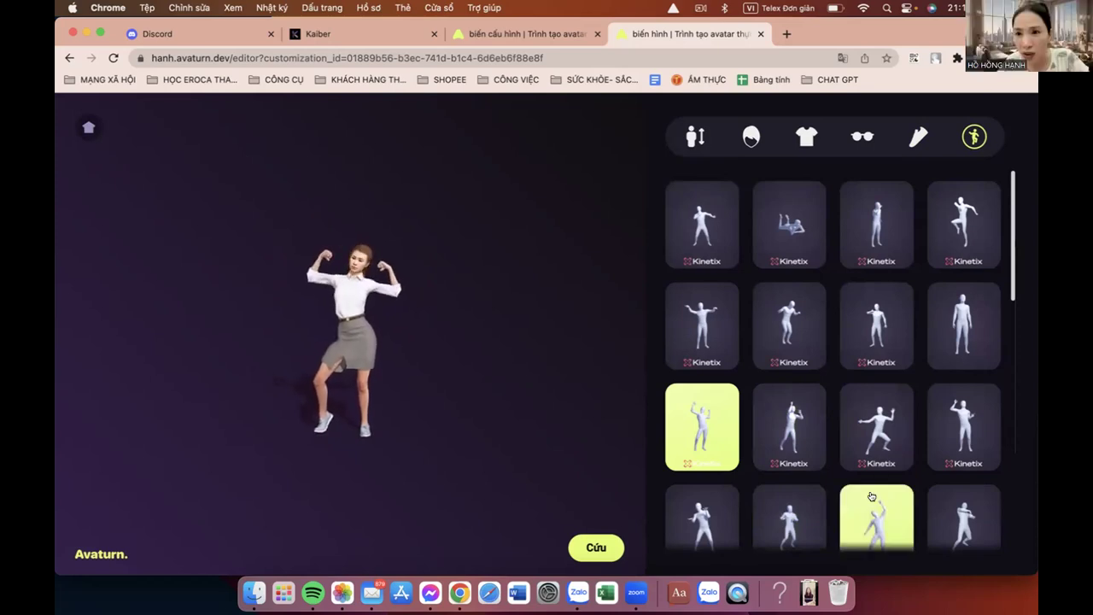
left_click(872, 497)
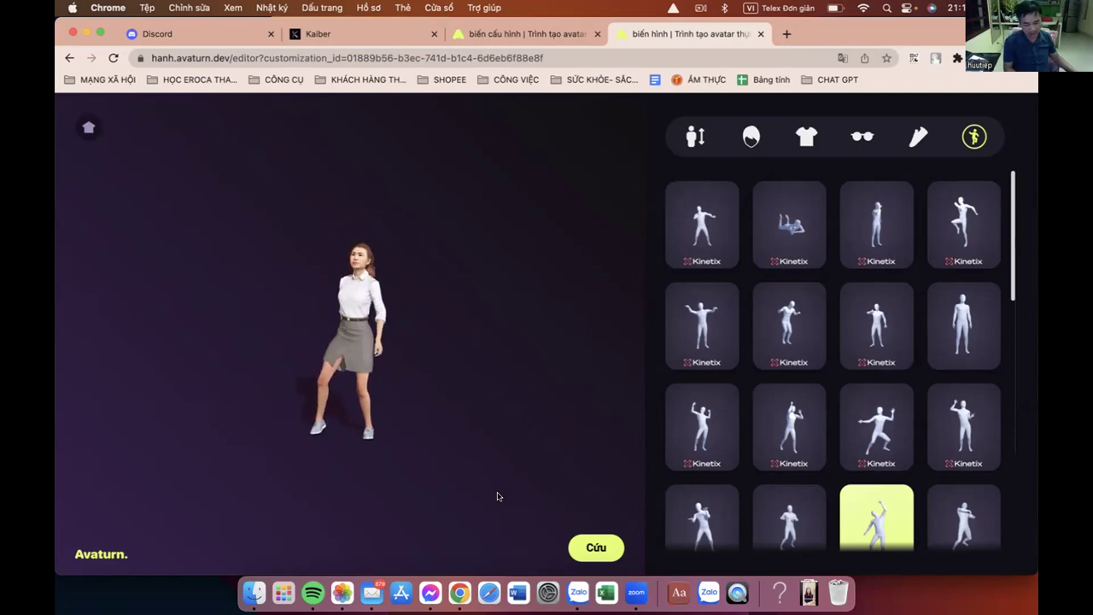
Record the entire screen while the avatar performs the raised-arm dance, and take a full-screen screenshot.
key("super+shift+5")
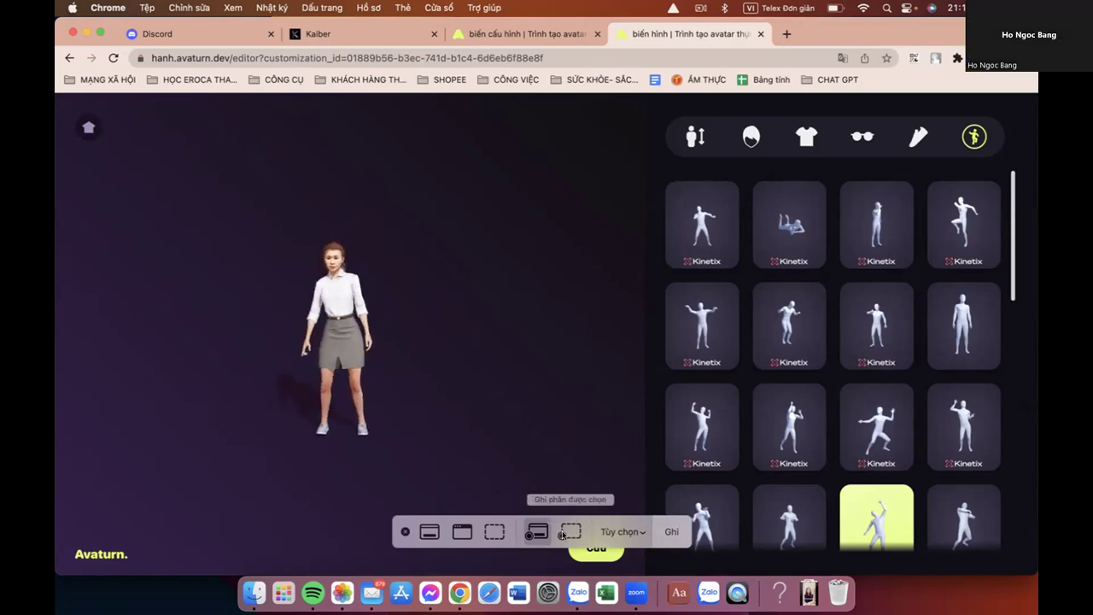
left_click(672, 532)
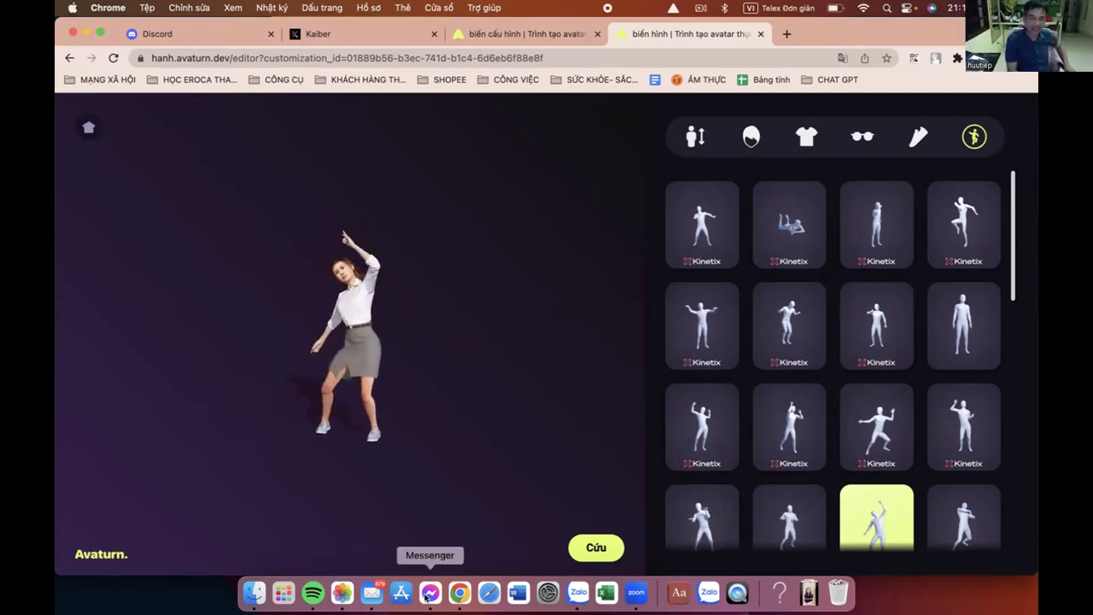
key("super+shift+3")
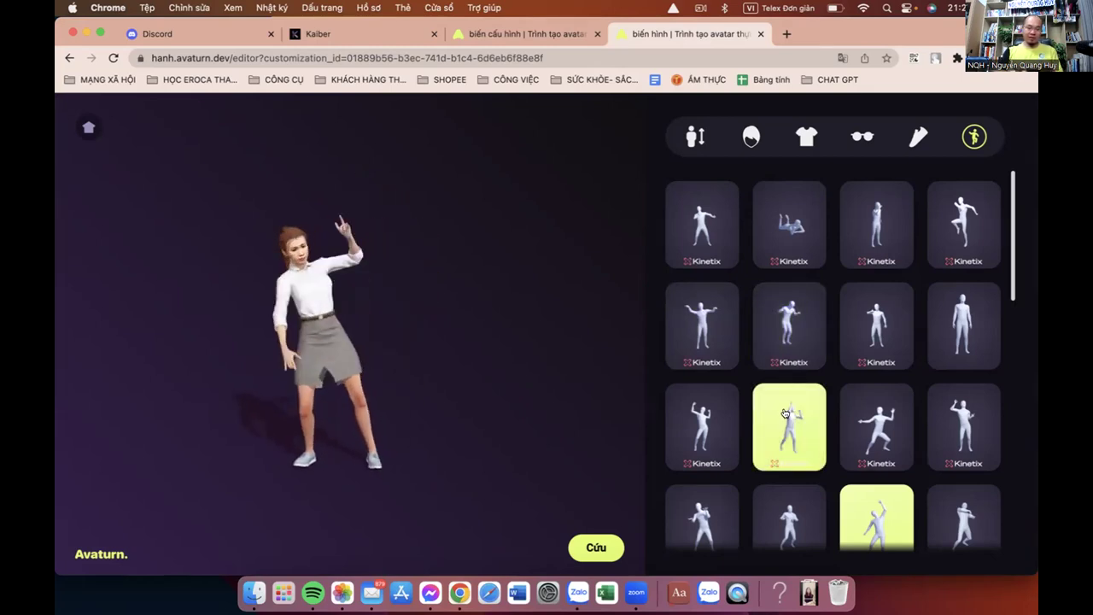
Switch the avatar to the animation with one hand raised and the other on the hip, and record the entire screen.
left_click(703, 425)
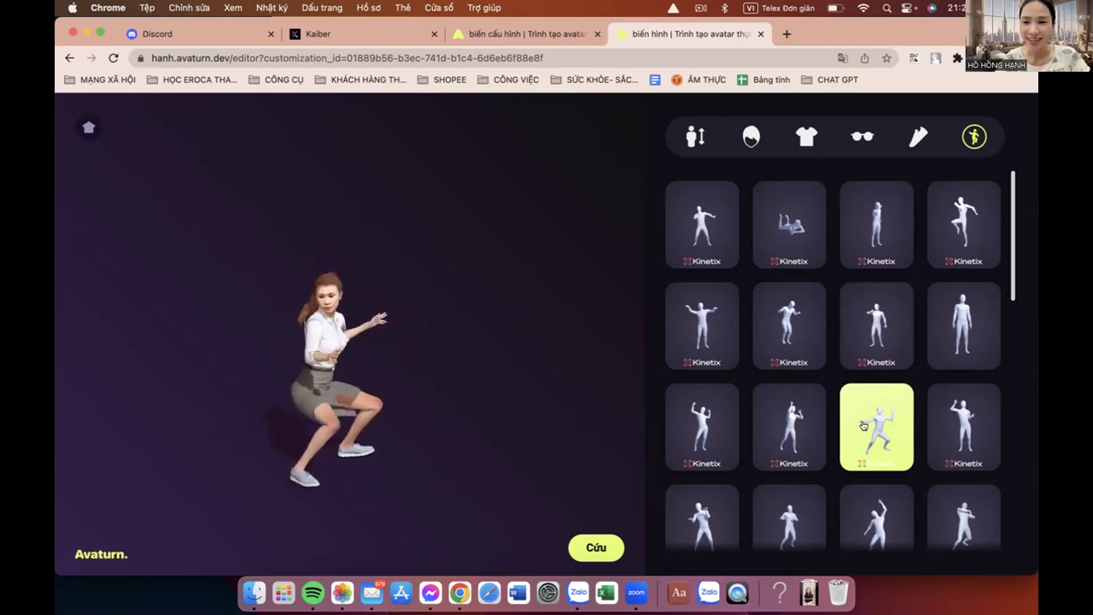
left_click(948, 446)
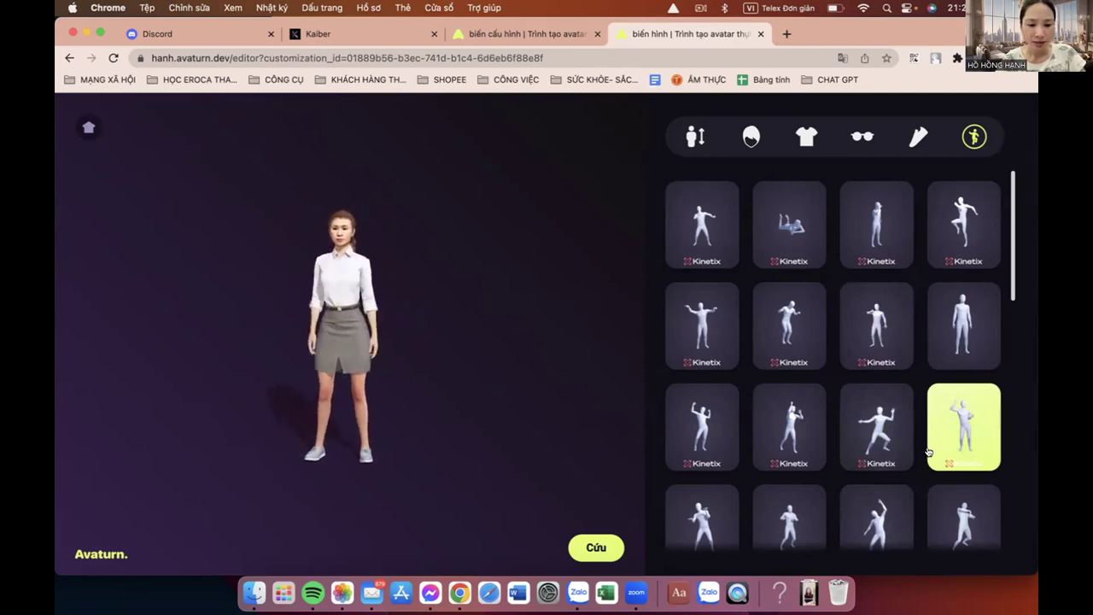
key("super+shift+5")
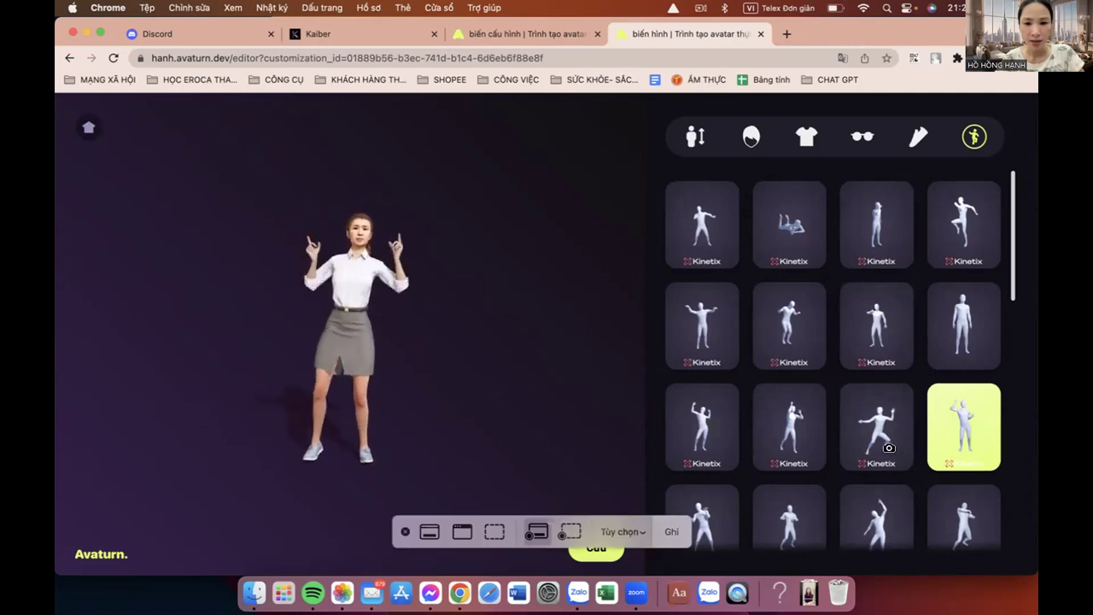
left_click(667, 532)
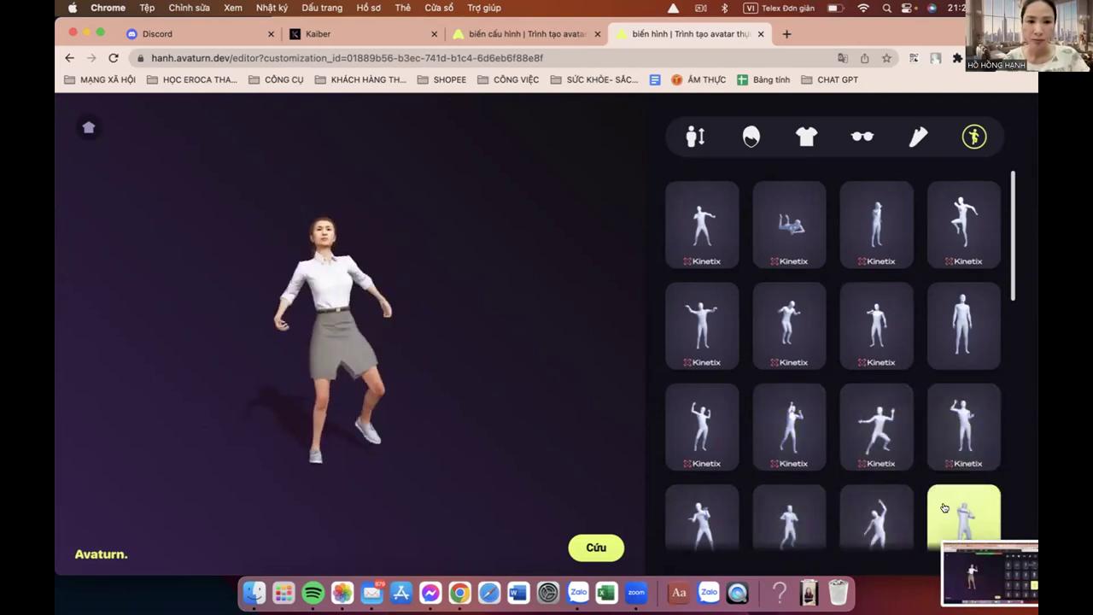
Preview the avatar's dance animations in the third and fourth rows of the collection one after another.
left_click(871, 523)
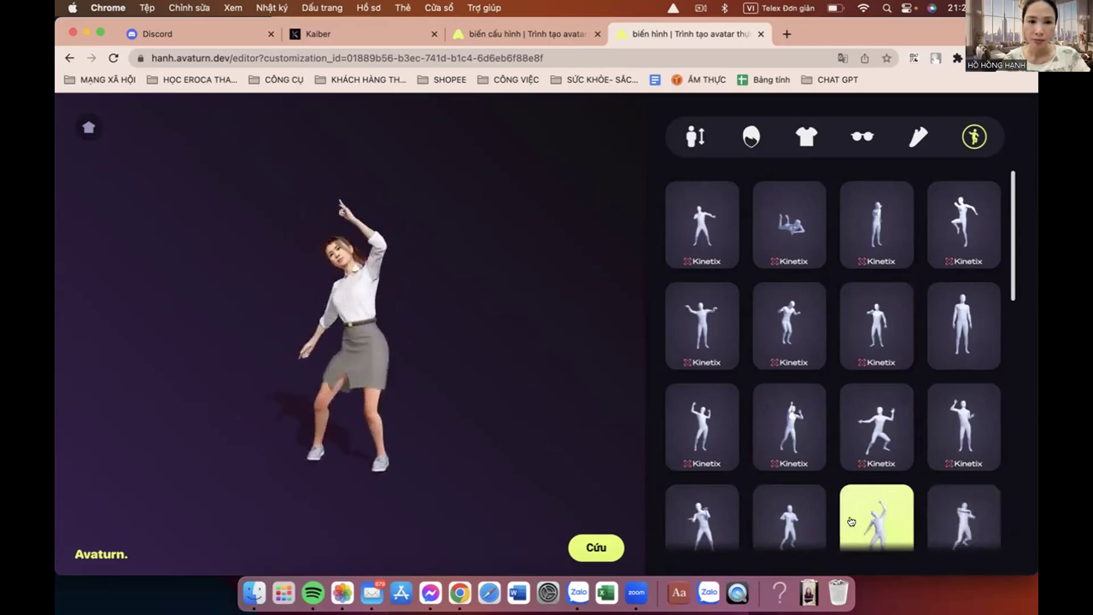
left_click(794, 518)
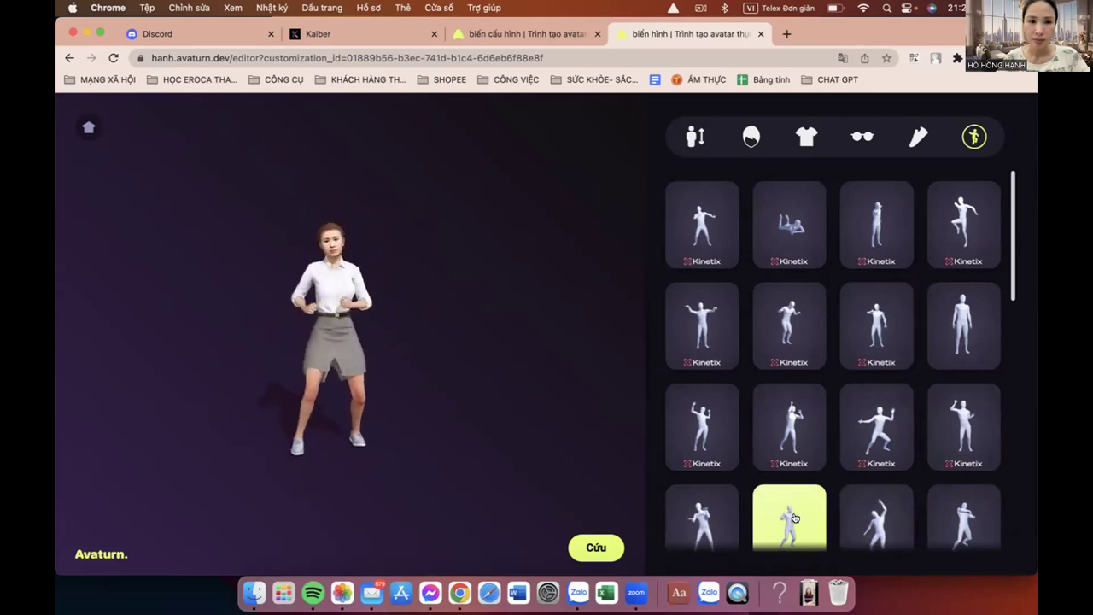
left_click(703, 518)
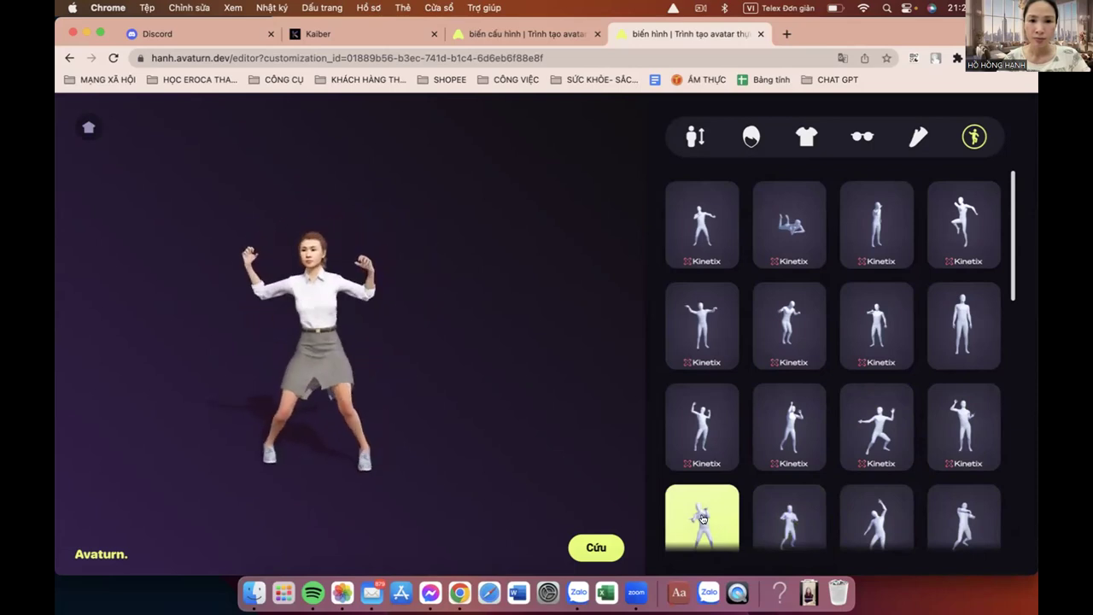
left_click(959, 418)
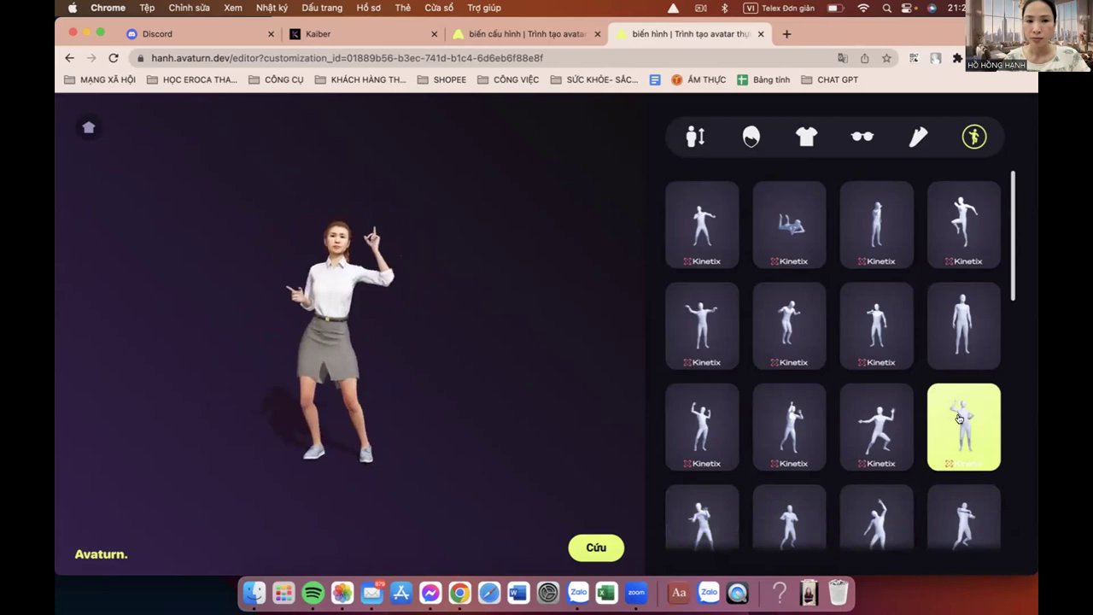
left_click(896, 426)
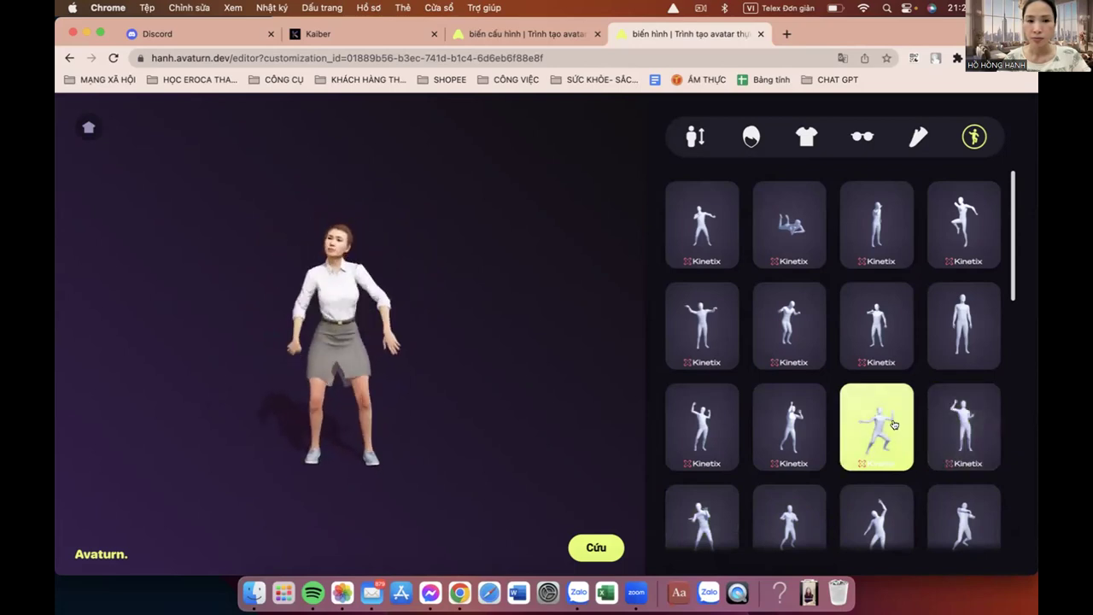
left_click(792, 430)
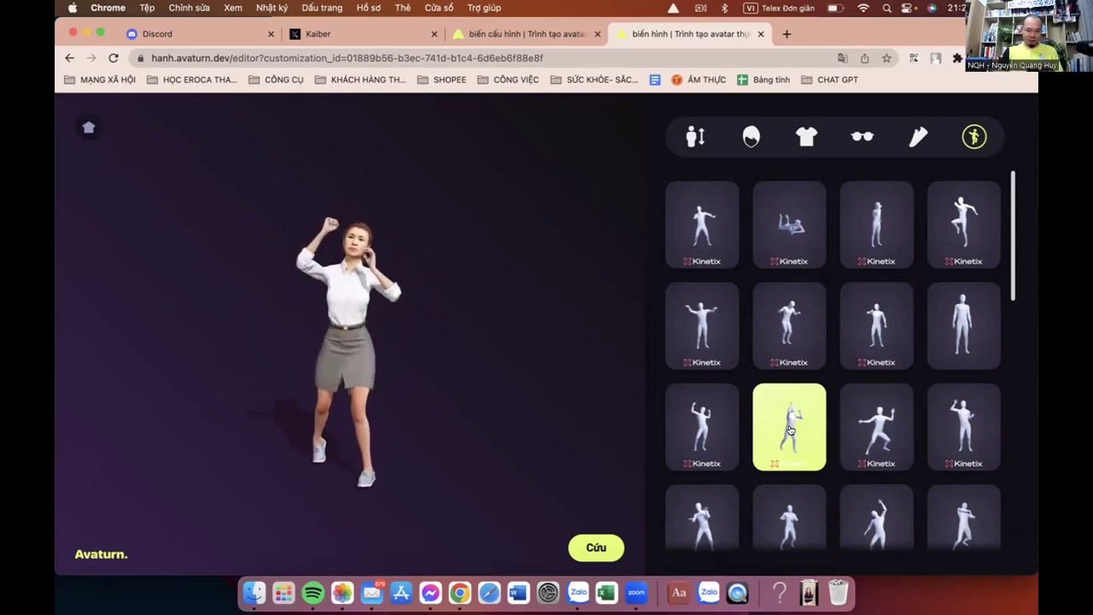
left_click(697, 426)
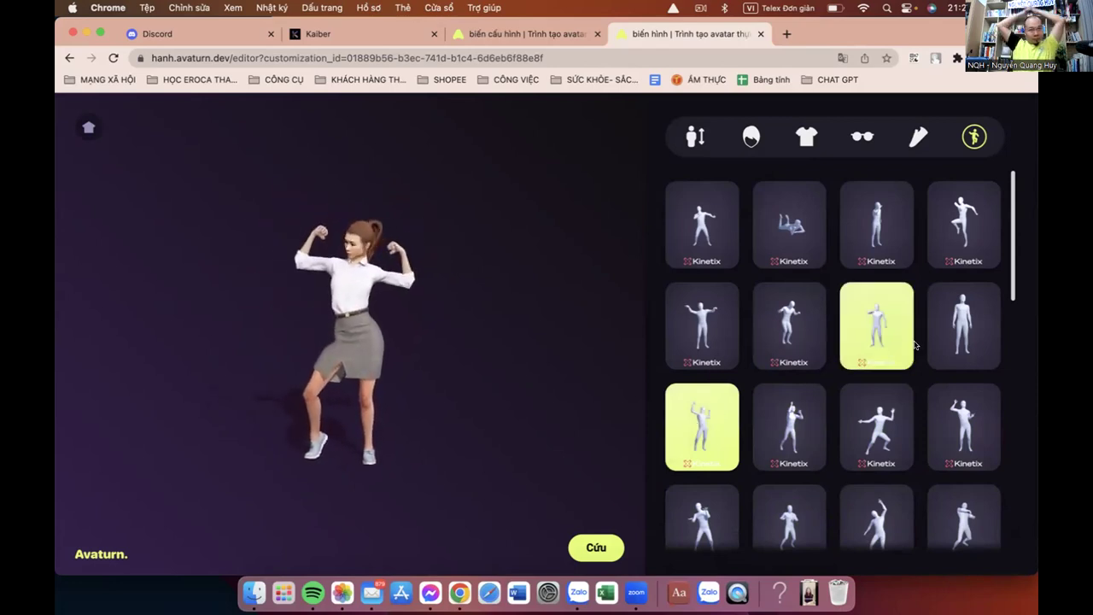
Set the avatar to the neutral standing pose and try another animation further down the collection.
left_click(950, 340)
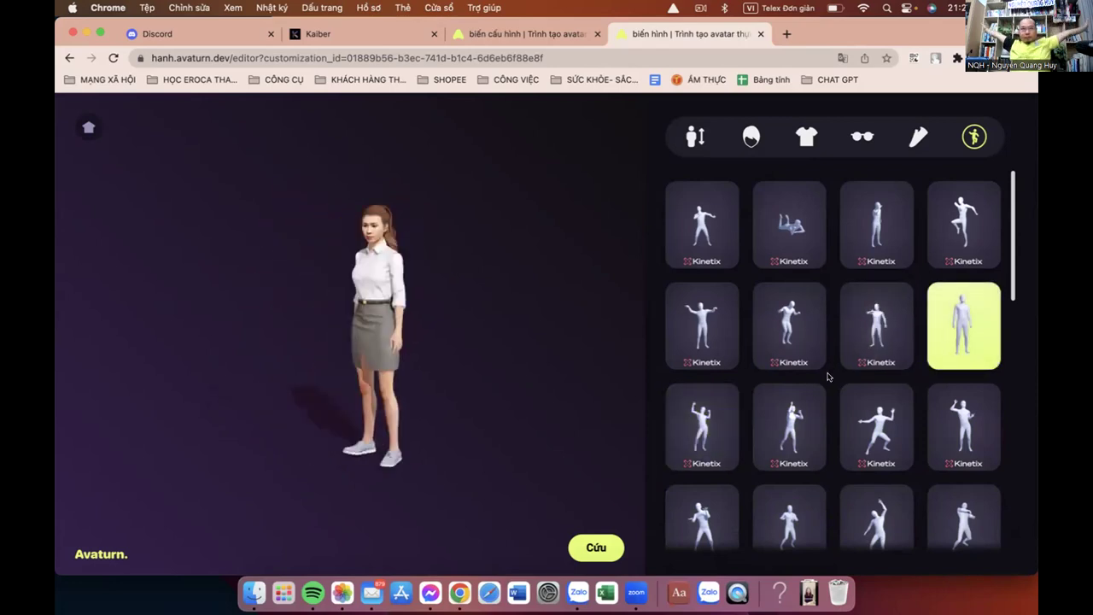
scroll(828, 376, "down", 5)
left_click(877, 381)
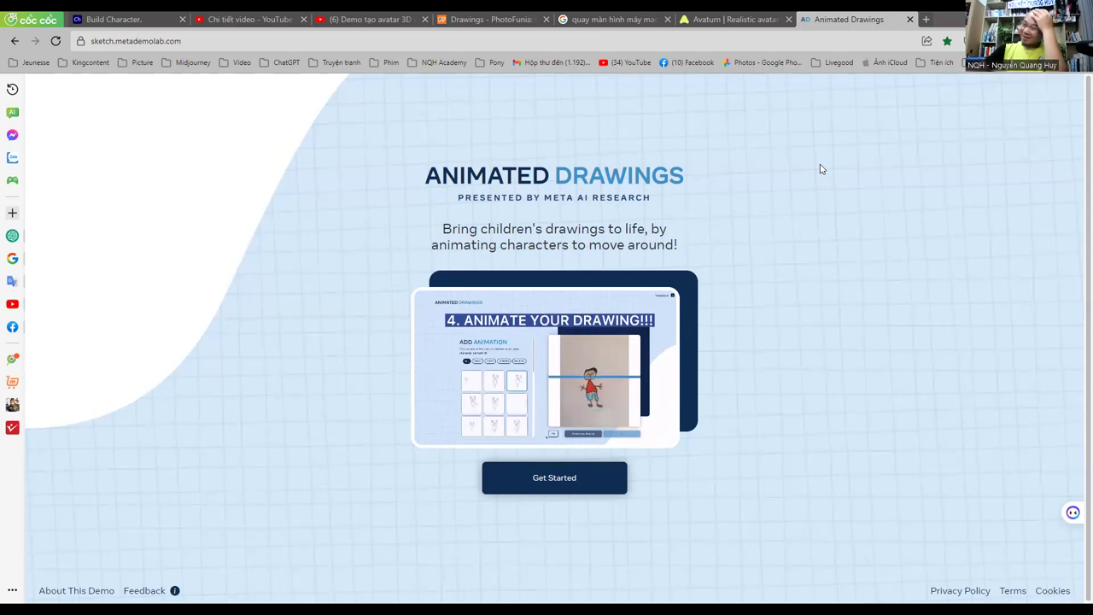
Look over the Animated Drawings start page and highlight its web address, sketch.metademolab.com.
mouse_move(583, 385)
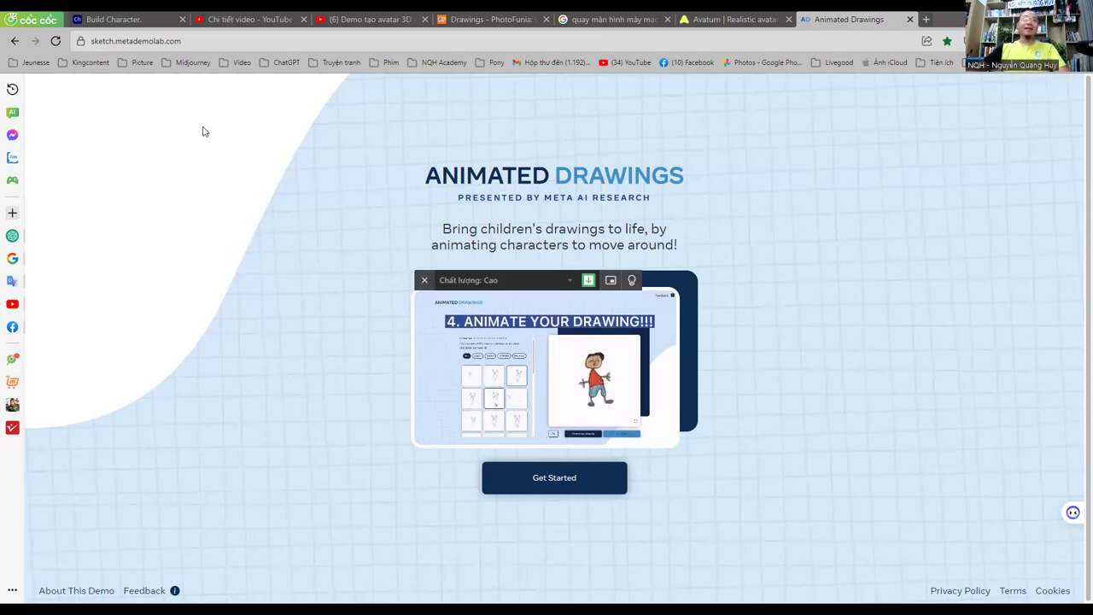
left_click(197, 45)
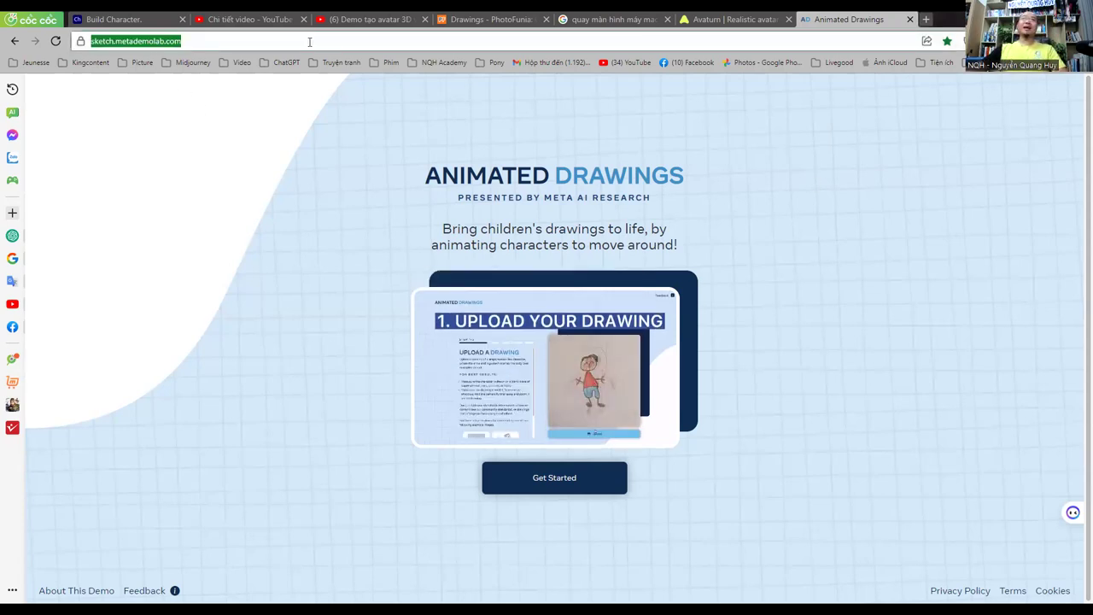
left_click(759, 357)
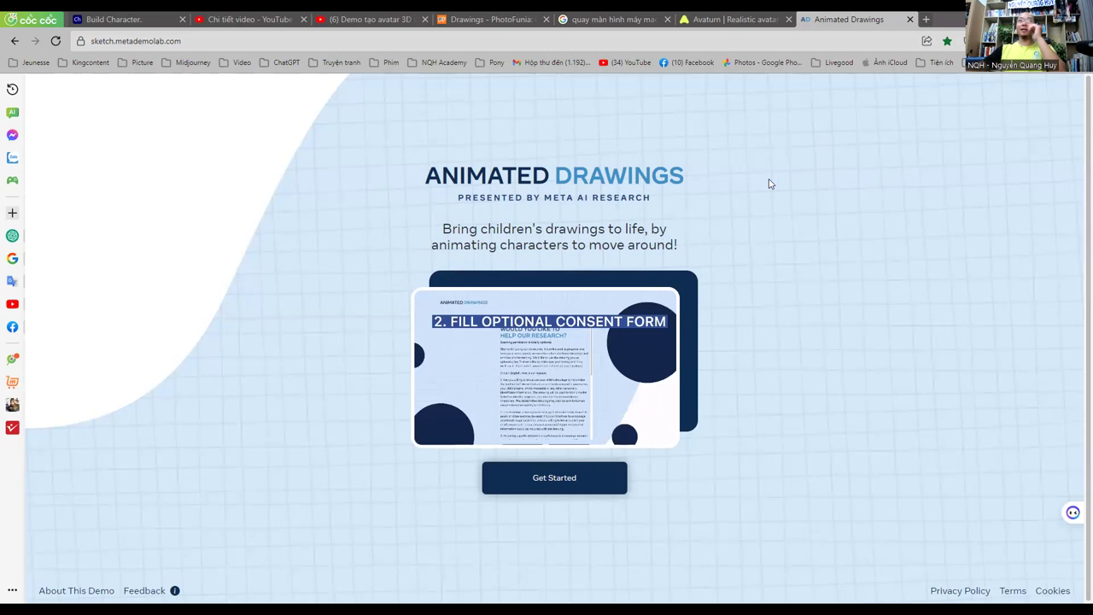
Switch to YouTube, bring up the video "Demo tạo avatar 3D với AI" and pause its playback.
left_click(205, 17)
left_click(368, 19)
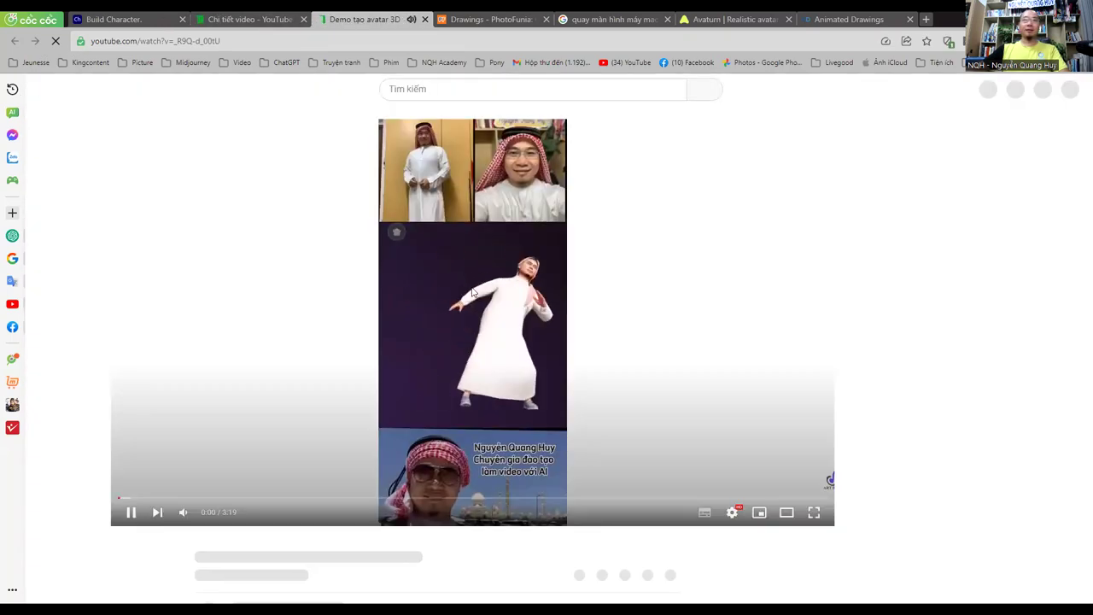
left_click(779, 253)
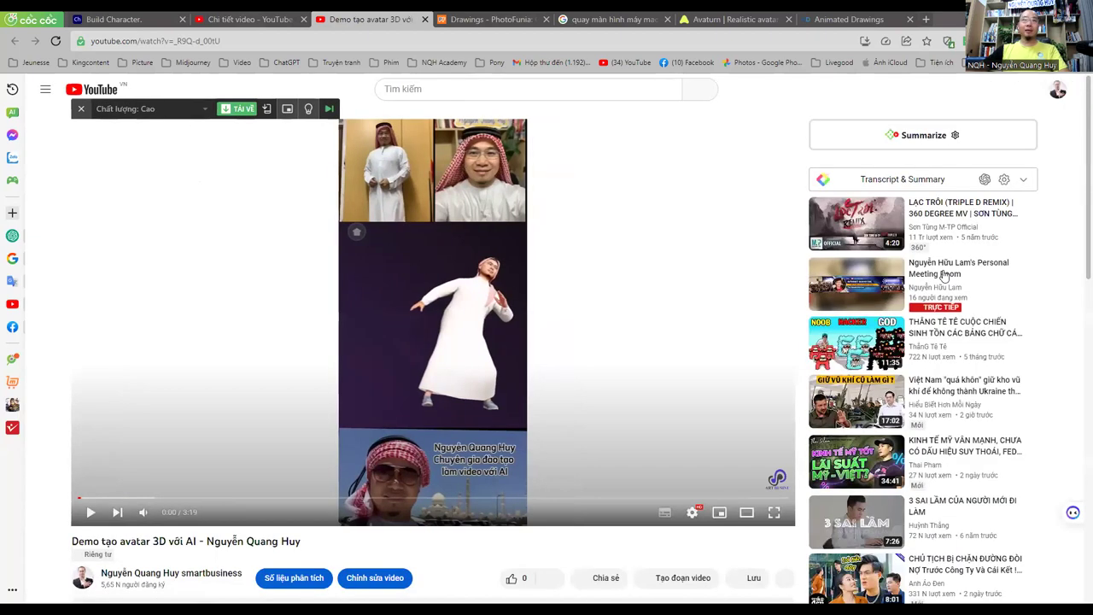
In the YouTube Studio playlist, open the details of the video "Biến tranh vẽ trẻ em thành hoạt hoạ chuyển động - Học vẽ cùng AI".
left_click(248, 19)
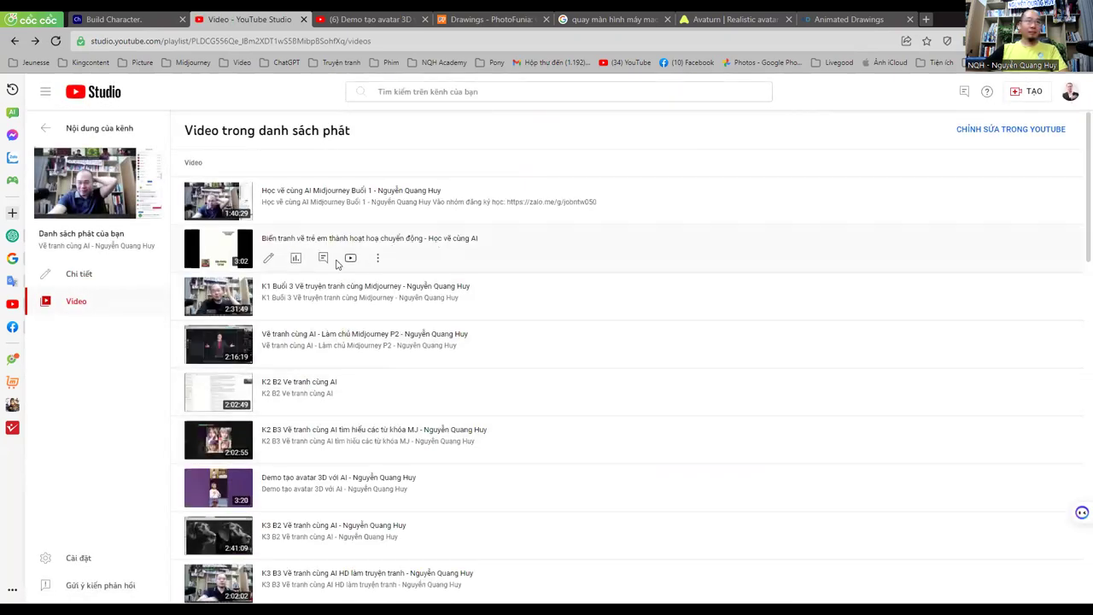
left_click(227, 257)
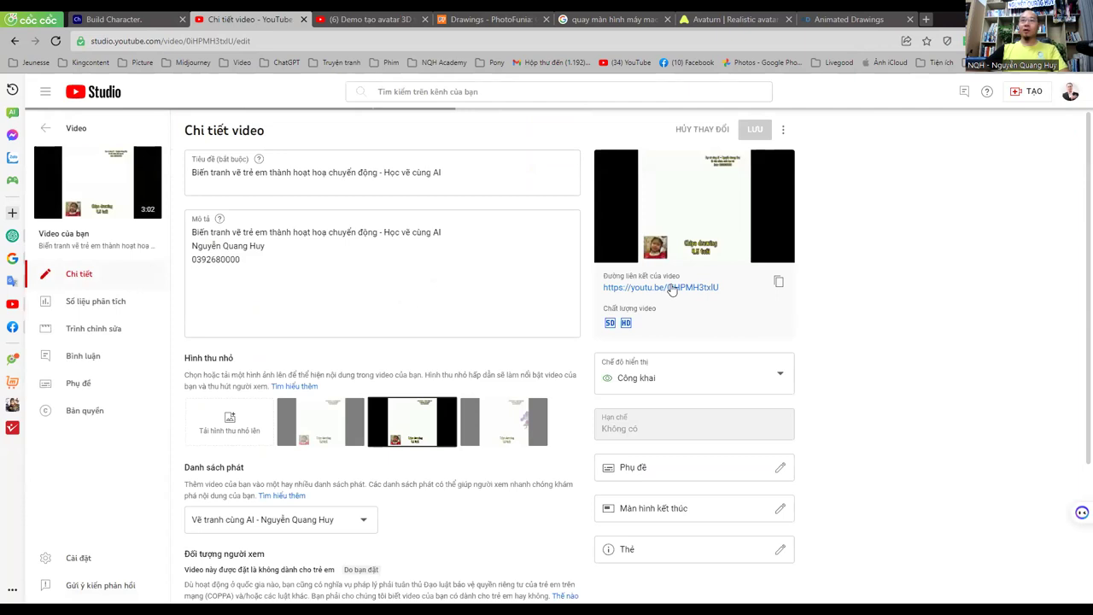
Open the video "Biến tranh vẽ trẻ em thành hoạt hoạ chuyển động" on its watch page, play part of it and pause it.
left_click(673, 288)
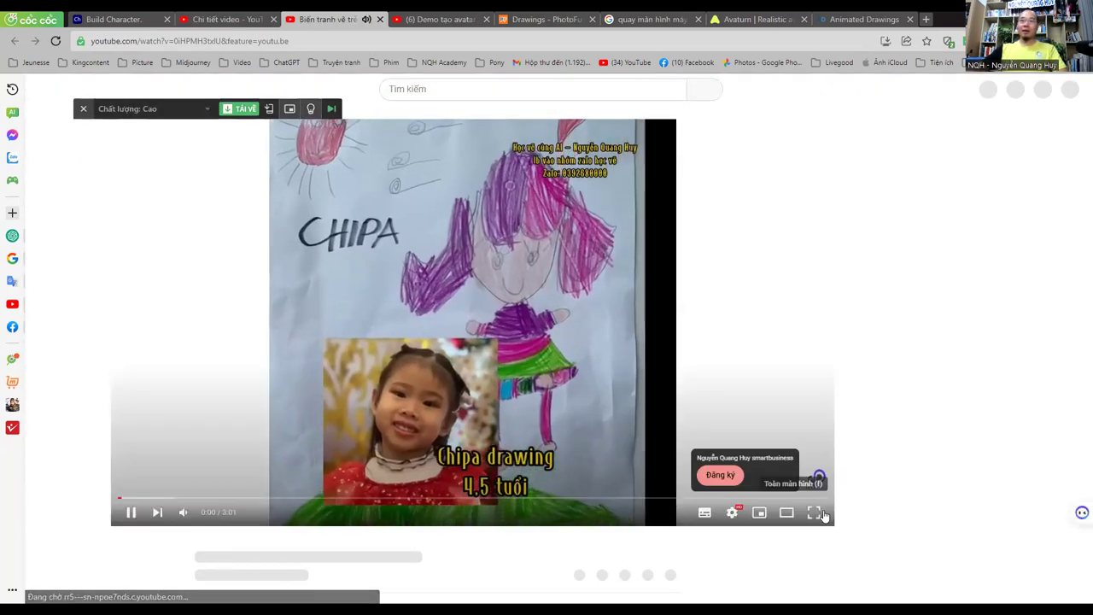
key("f")
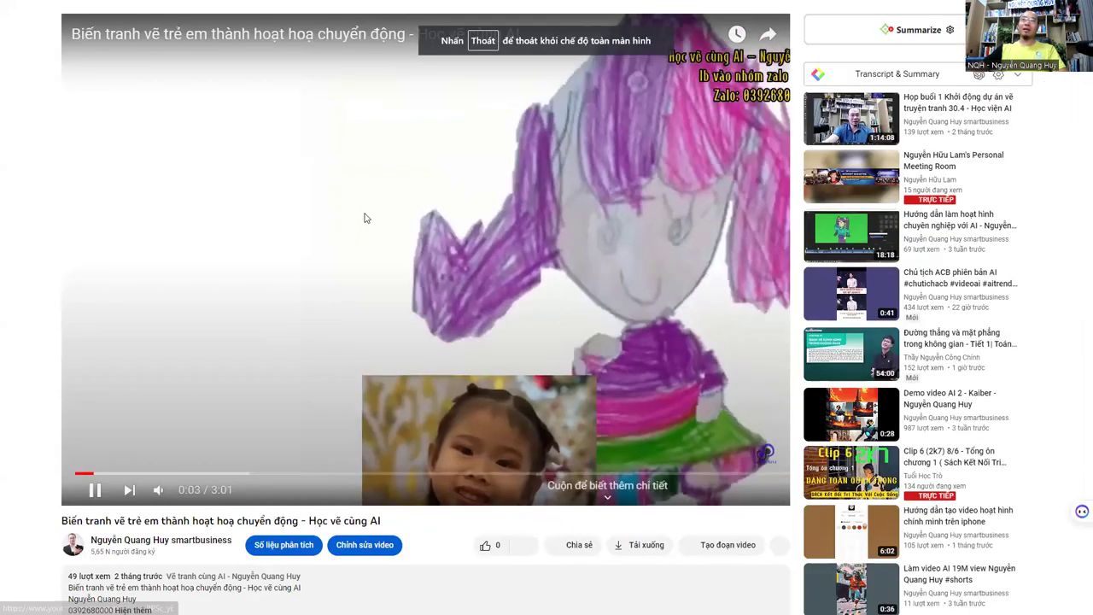
key("Escape")
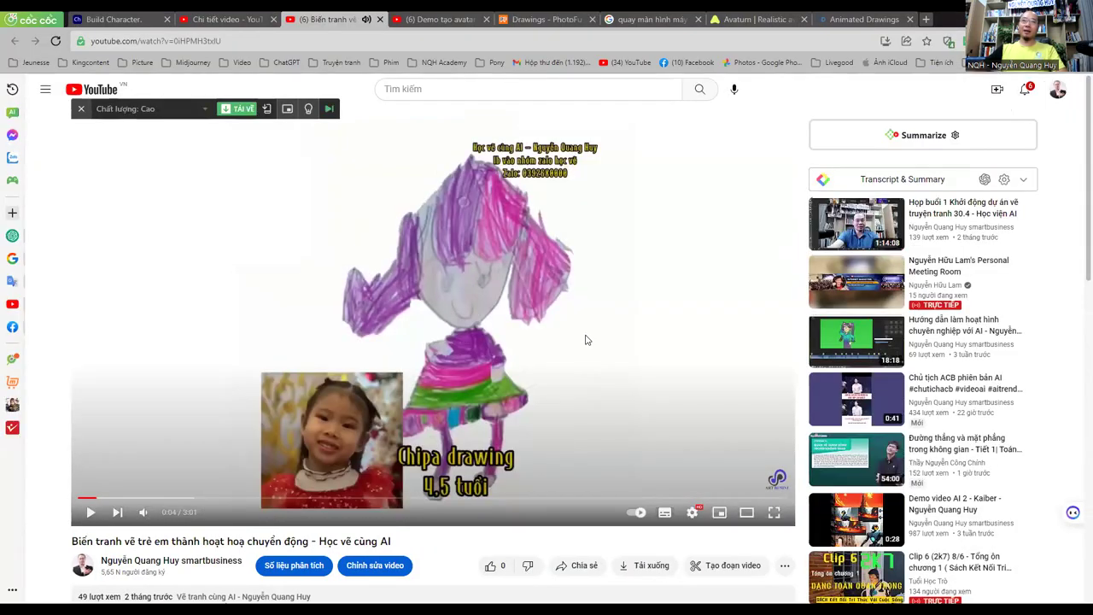
left_click(445, 317)
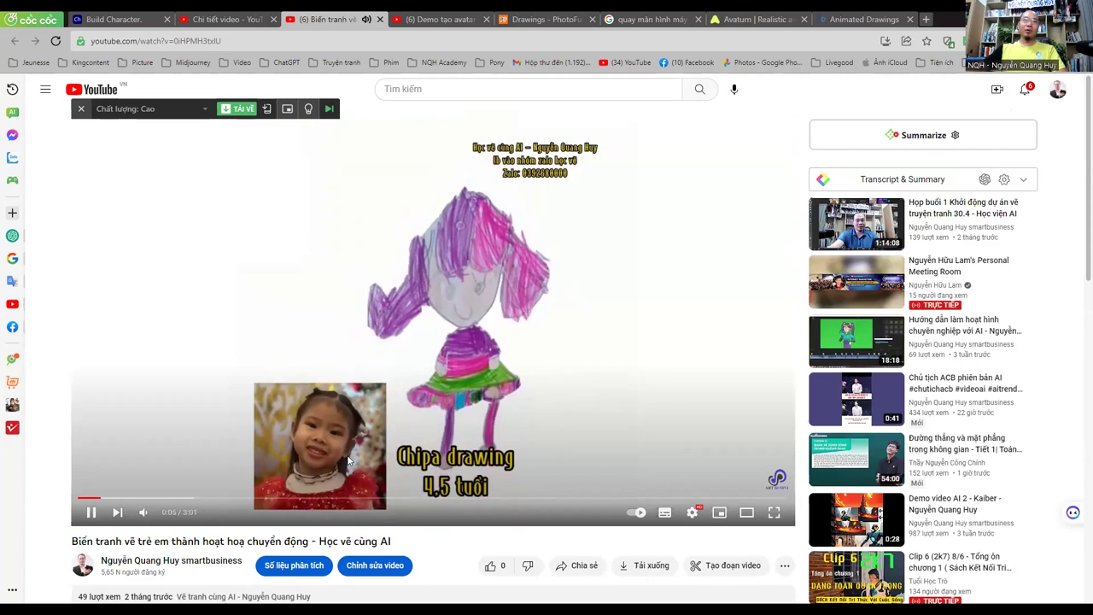
left_click(92, 498)
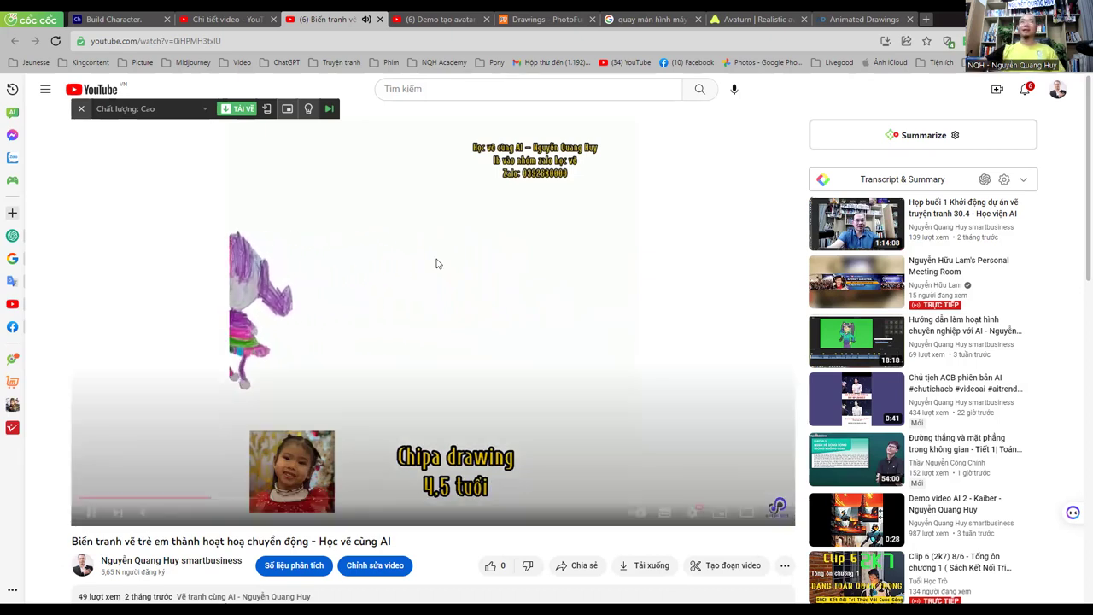
left_click(534, 230)
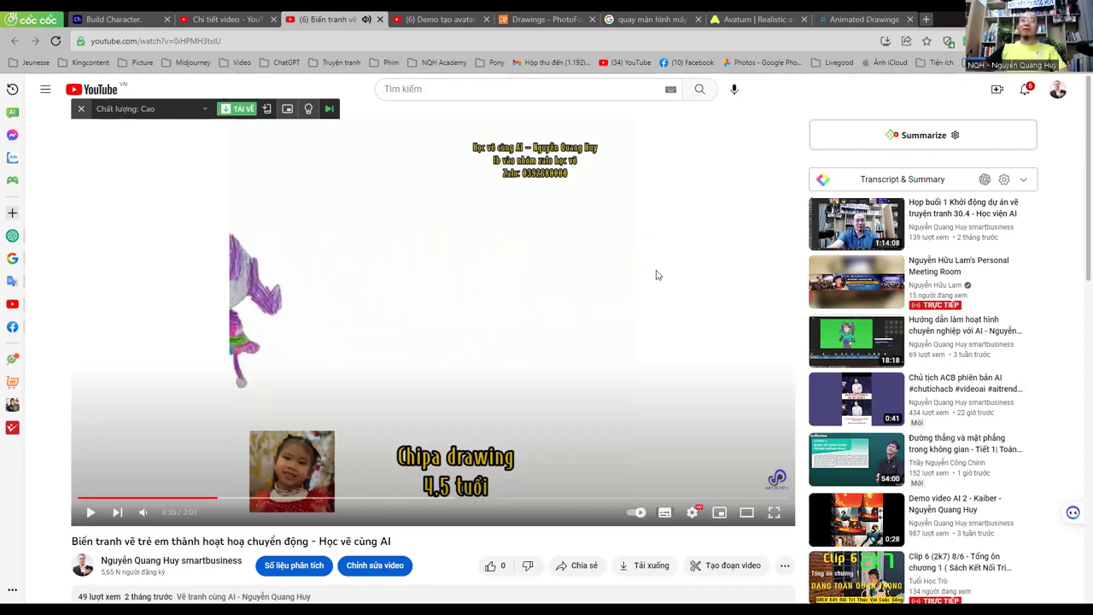
Switch to the Animated Drawings page and highlight its web address, sketch.metademolab.com.
left_click(856, 18)
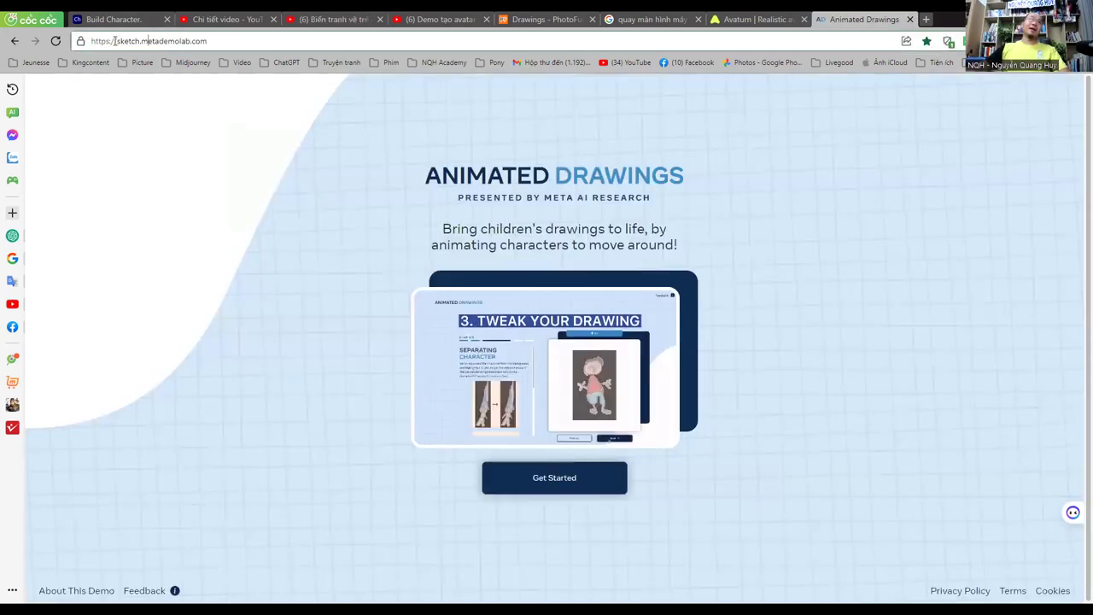
left_click_drag(115, 40, 203, 40)
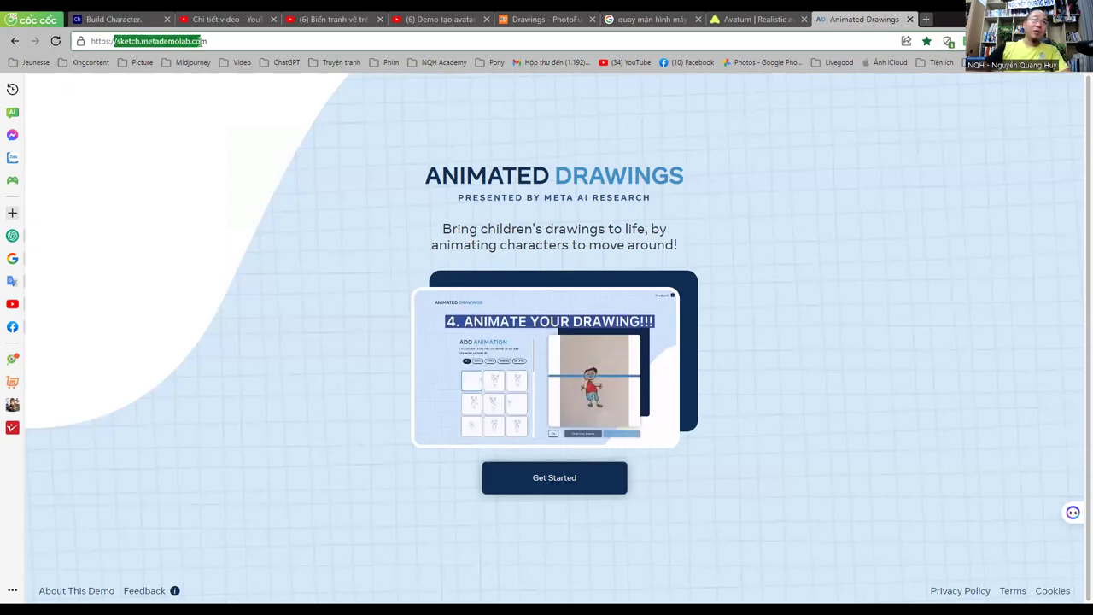
left_click(203, 40)
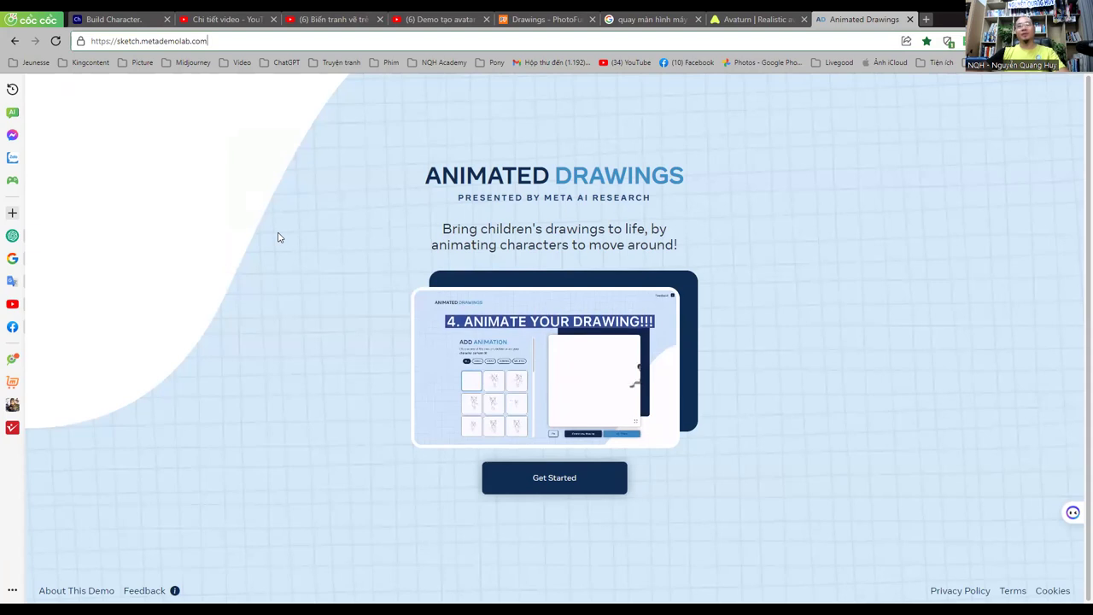
Start the Animated Drawings demo and read the upload checklist down to the sample drawings.
left_click(555, 483)
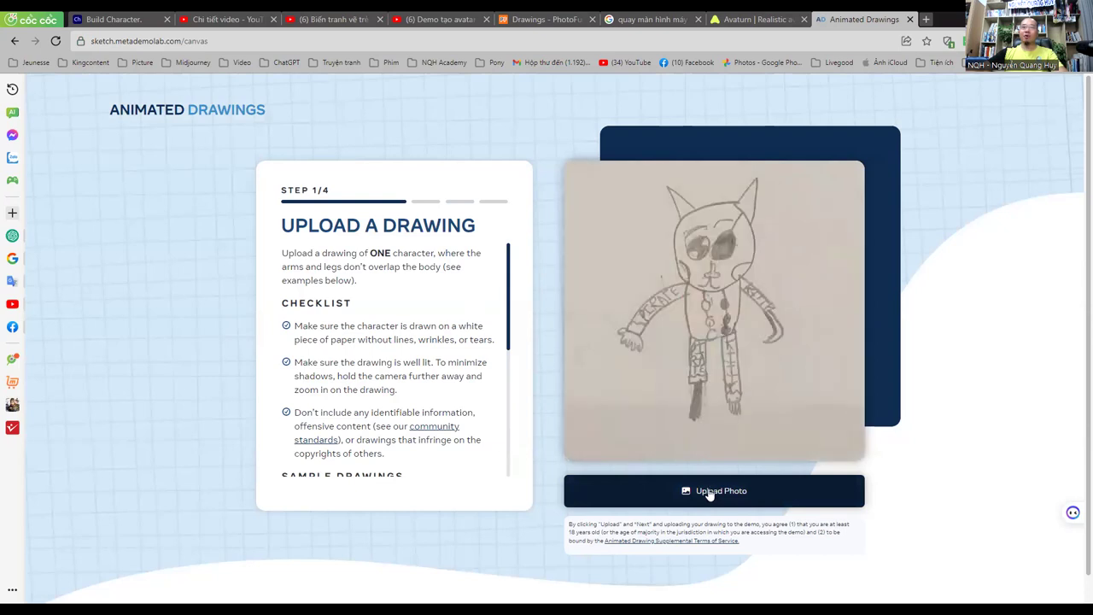
scroll(503, 399, "down", 3)
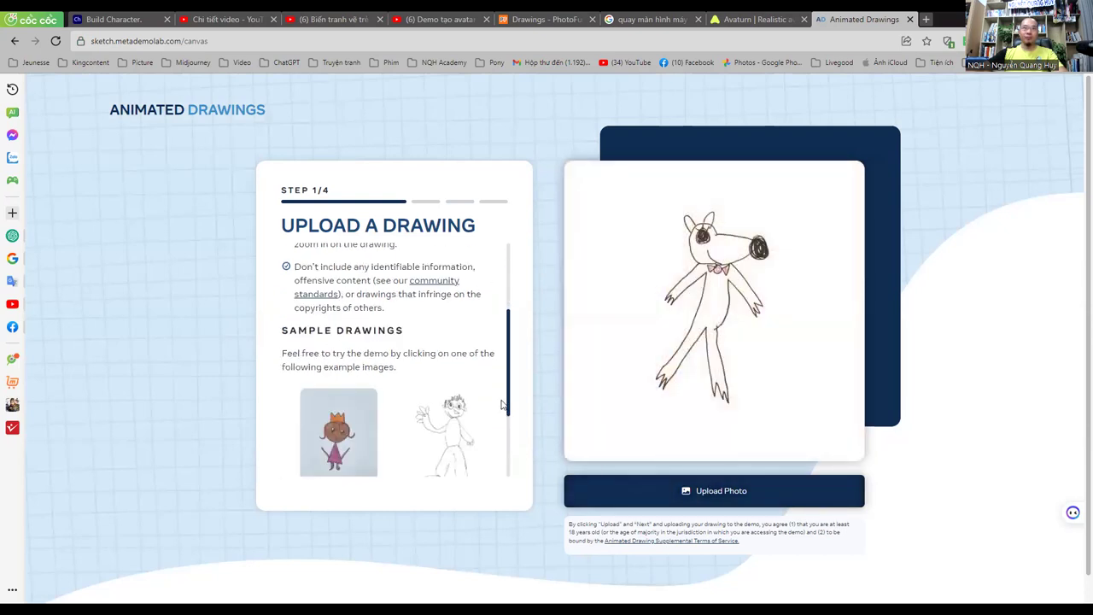
scroll(502, 399, "down", 2)
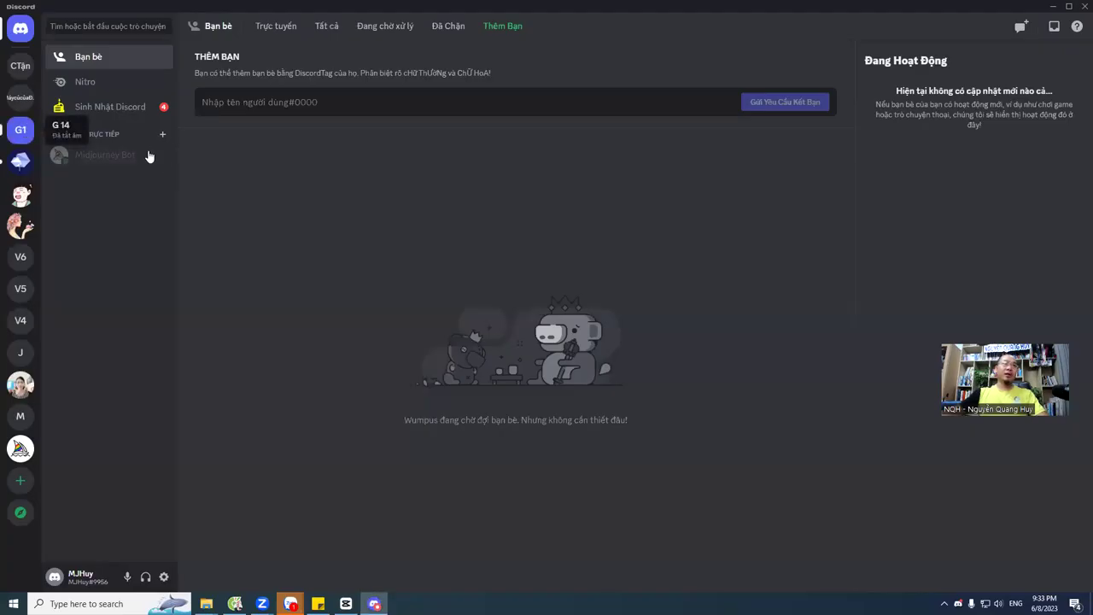
In Discord, open the G 14 server and start a Midjourney /imagine command in its chat channel.
left_click(21, 130)
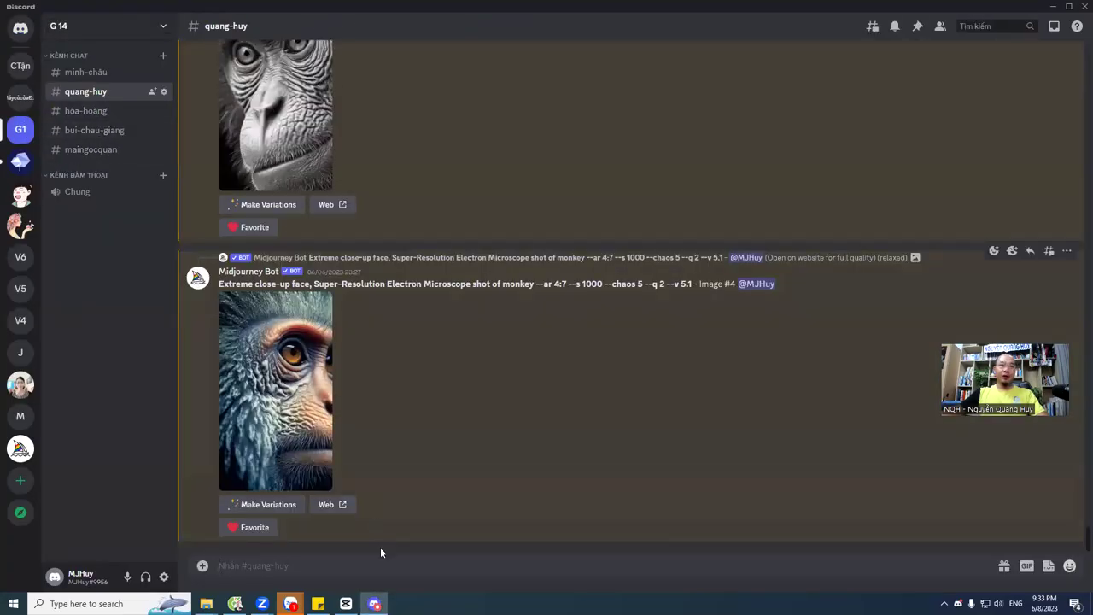
type("/im")
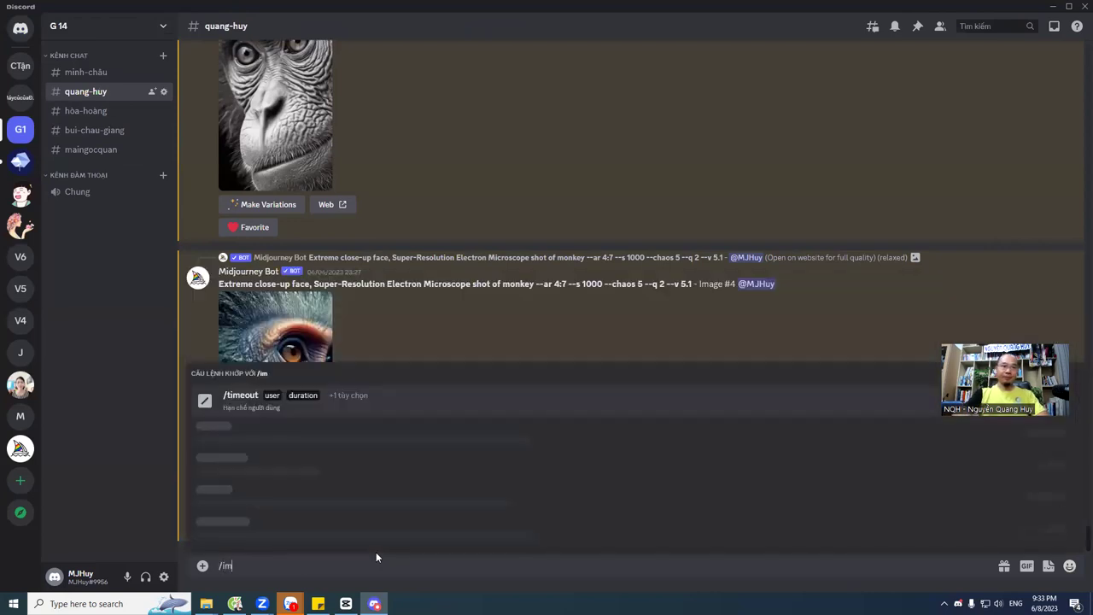
key("Return")
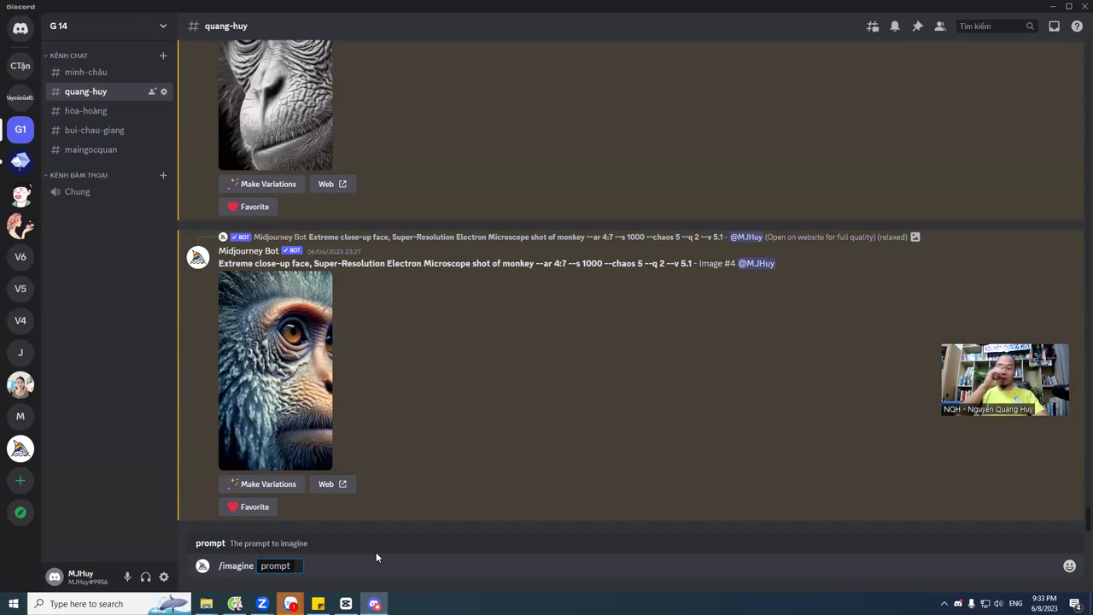
Switch to the browser's Google results and search for "dịch" to bring up the Vietnamese–English translator.
key("alt+Tab")
key("alt+Tab")
left_click(653, 8)
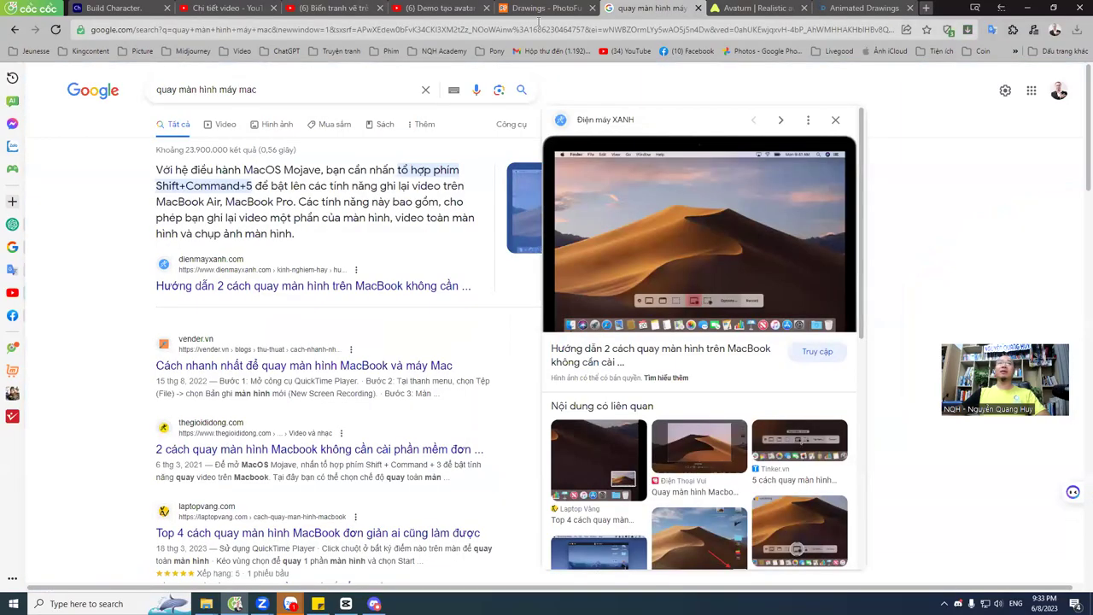
left_click(273, 32)
type("dich")
key("Return")
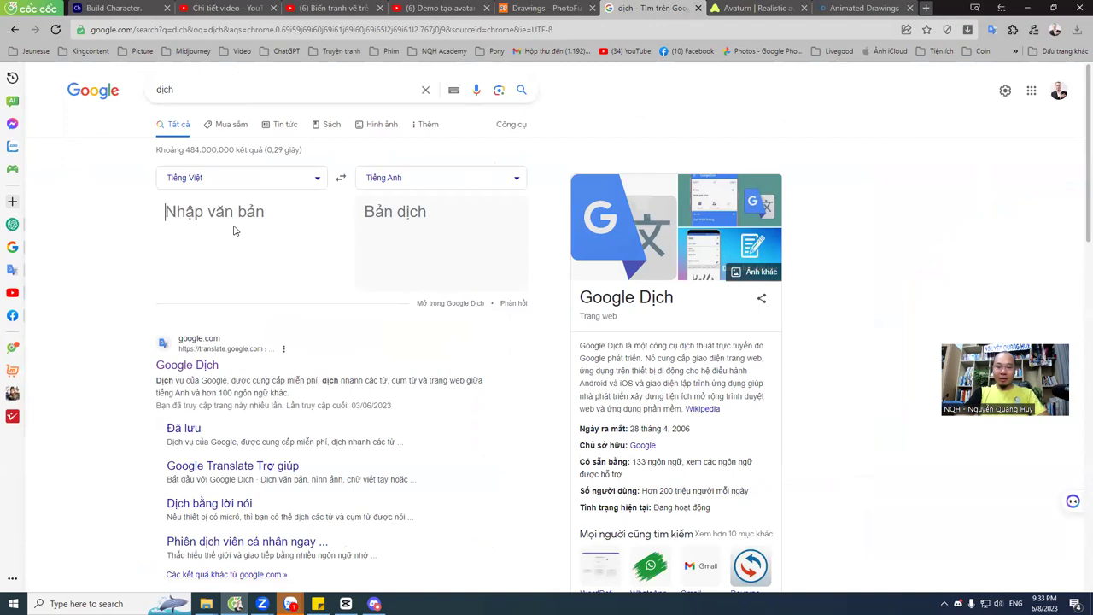
Enter "hình vẽ trẻ con," as the Vietnamese text to translate into English.
type("hình vẽ ng")
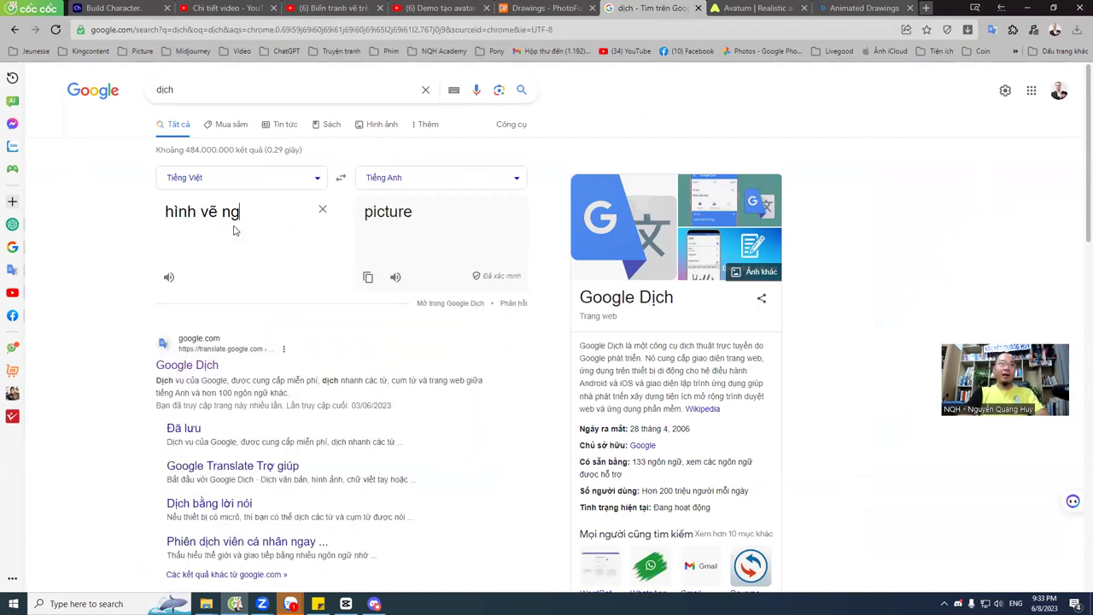
type("hech")
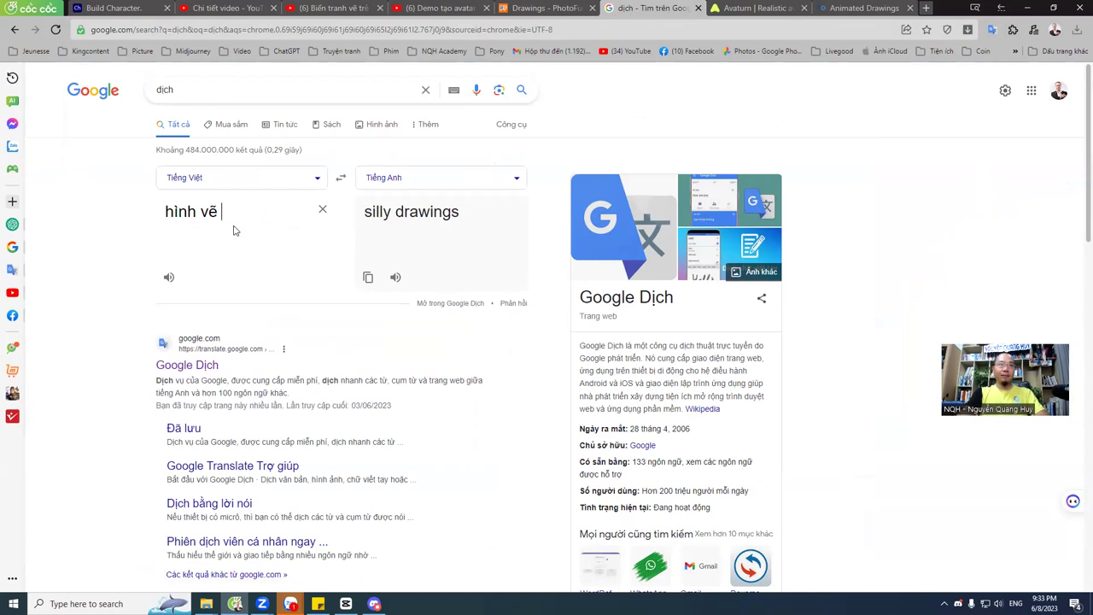
key("BackSpace")
type("một ")
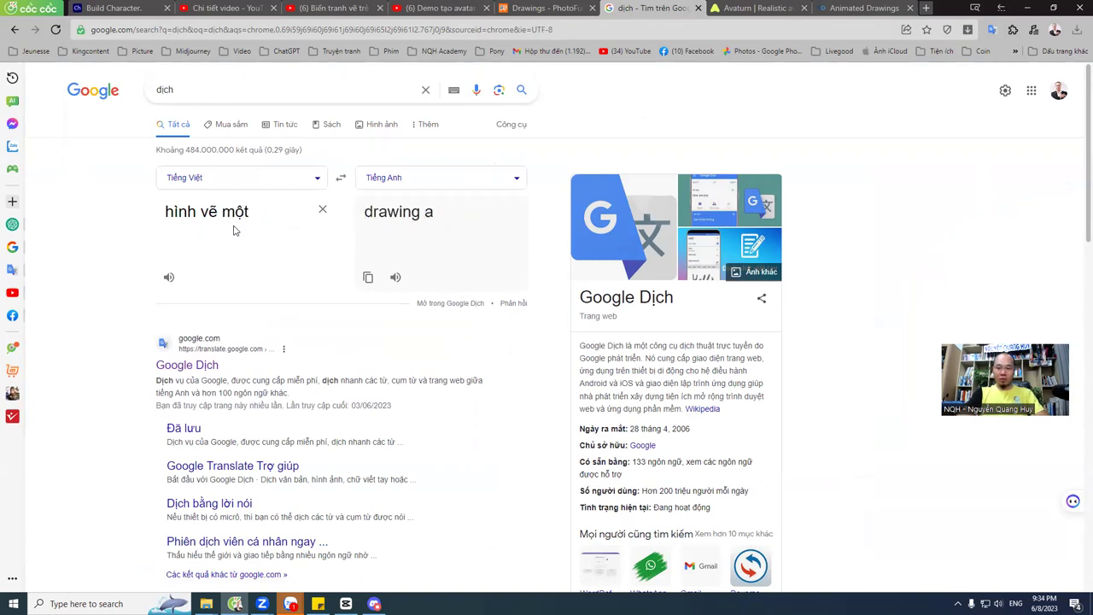
key("BackSpace")
key("BackSpace")
key("BackSpace")
key("BackSpace")
type("trẻ con,")
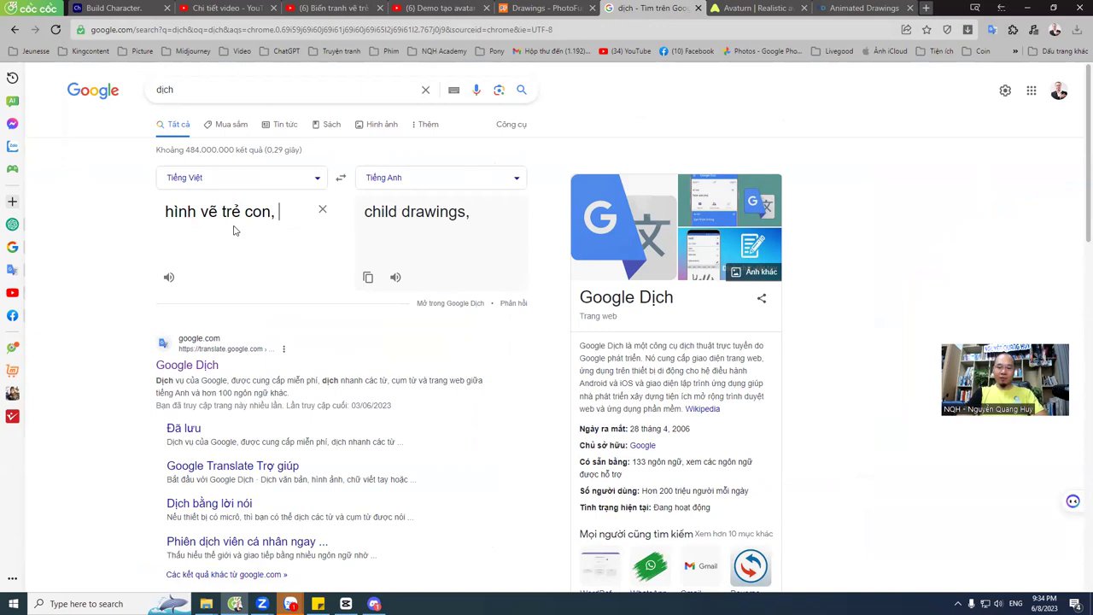
Extend the Vietnamese text with the style descriptions "vẽ tay, nghệch ngoạc, đơn giản,".
type("vẽ tay,")
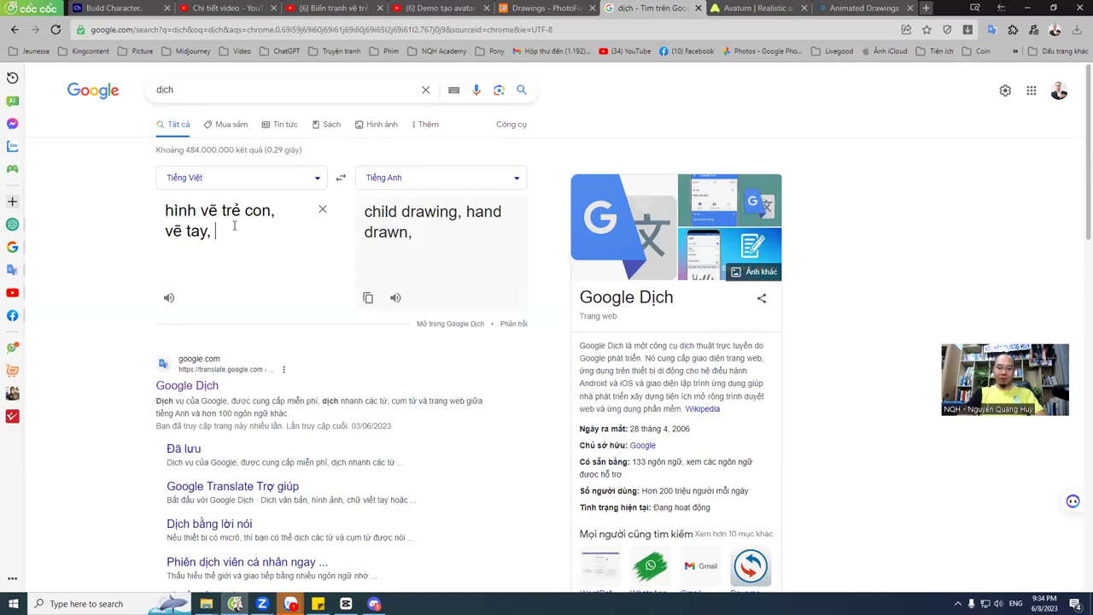
type("nghệch")
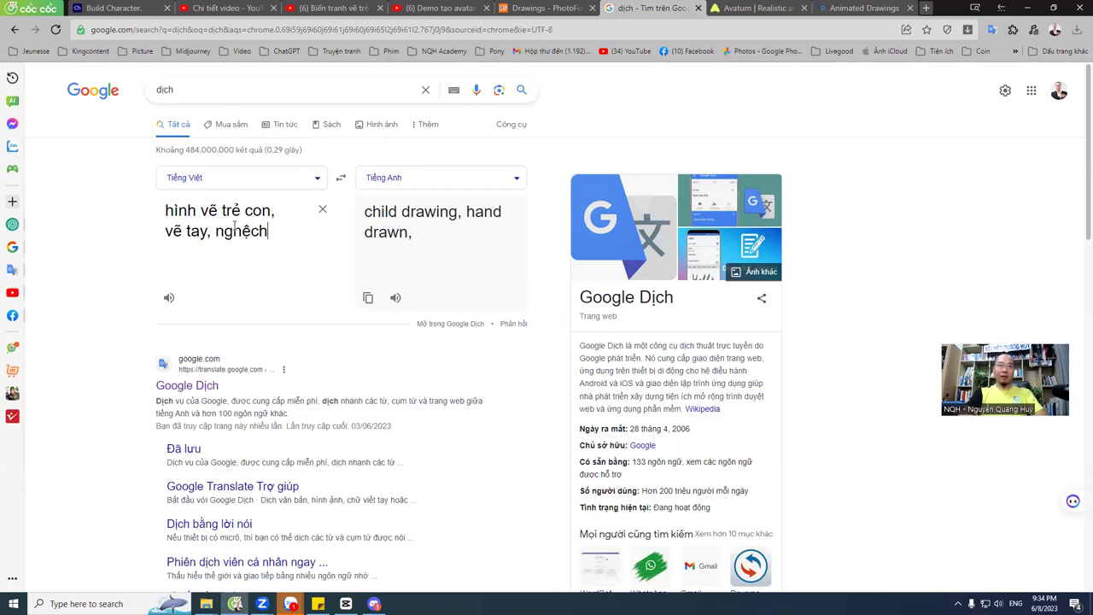
type(" ngoac")
type("j")
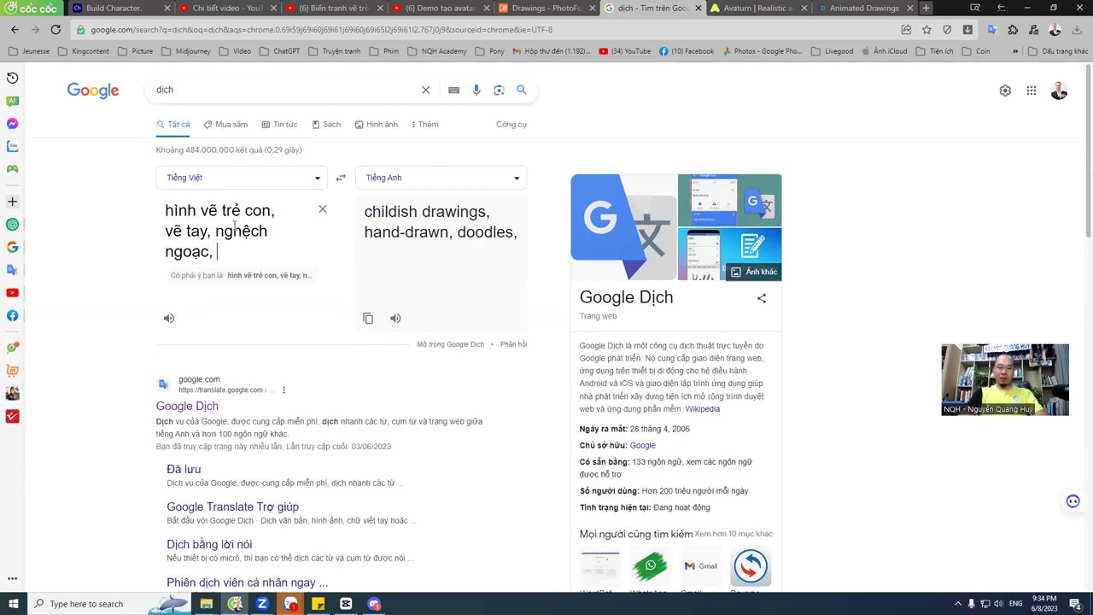
type("đơn giản,")
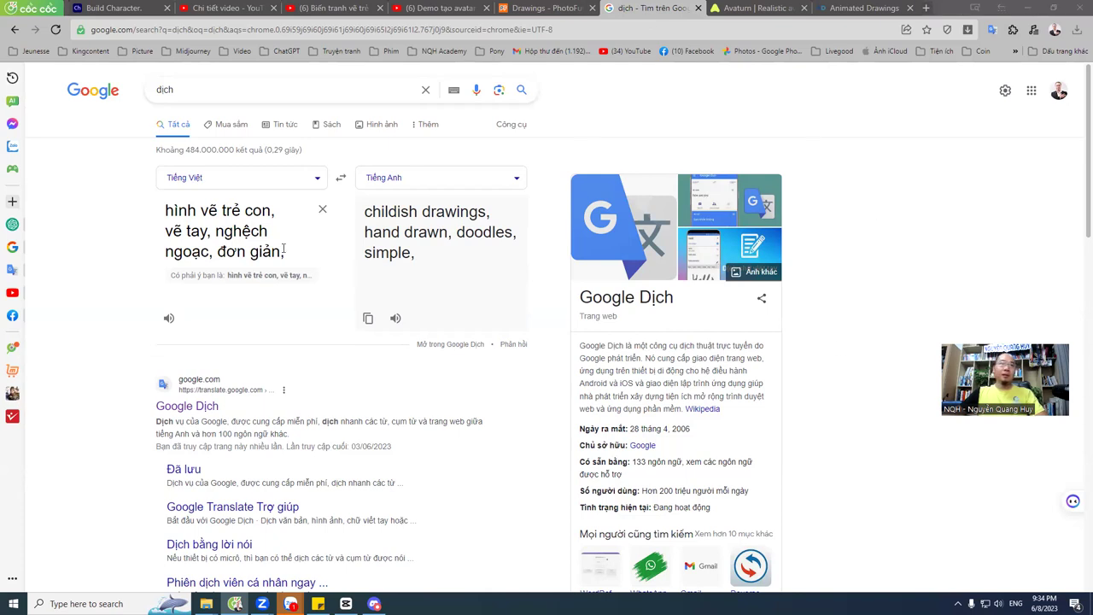
Complete the Vietnamese description with the subject "hình một công chúa".
key("ctrl+a")
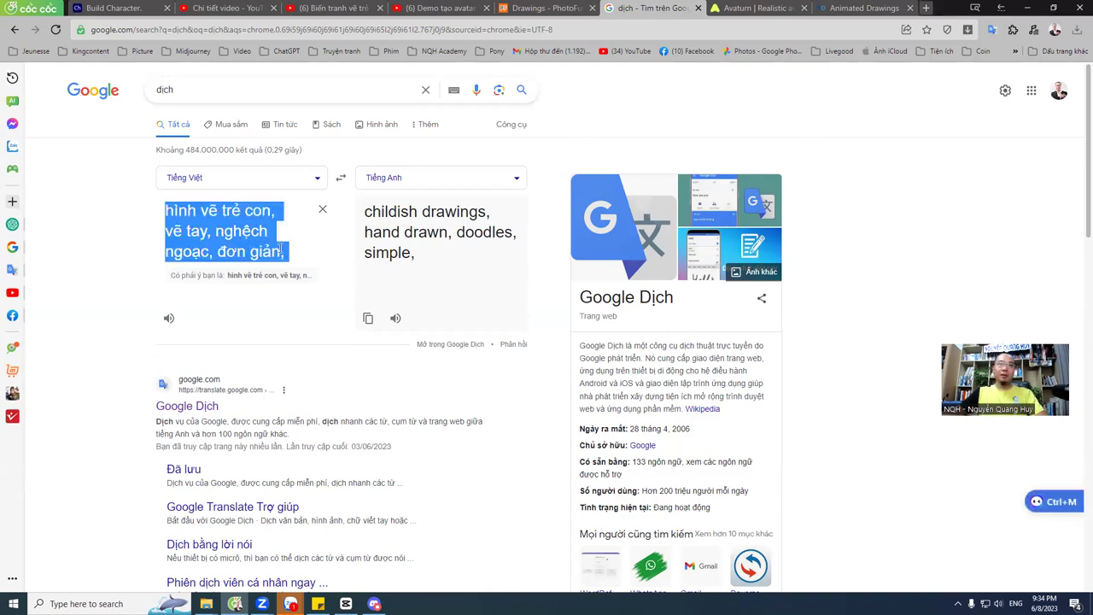
left_click(289, 252)
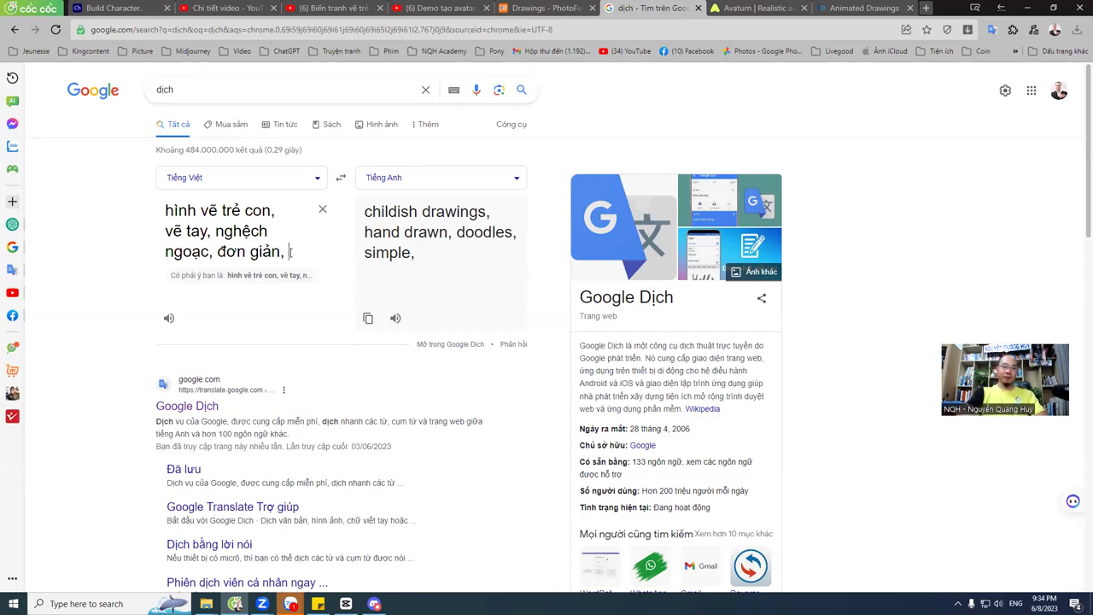
type("hình ")
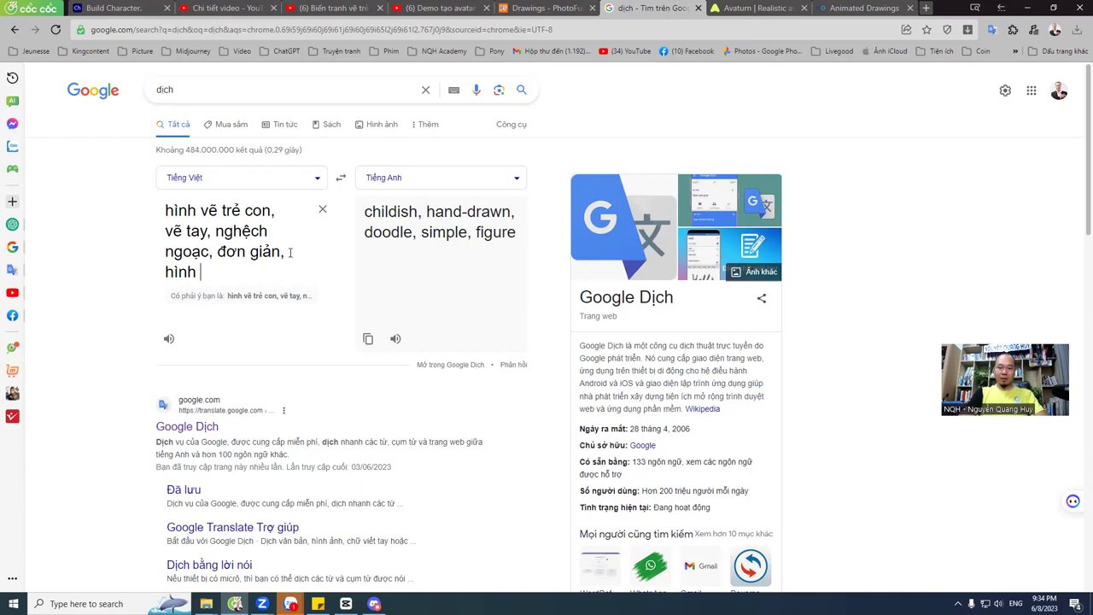
type("một ")
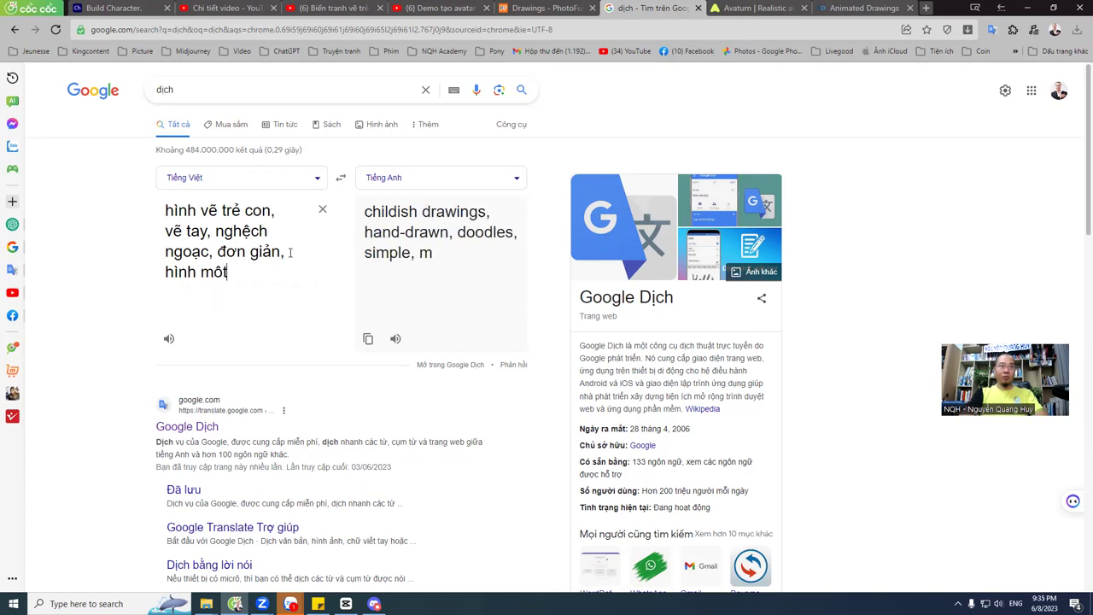
type("bạn traij")
key("BackSpace")
key("BackSpace")
key("BackSpace")
key("BackSpace")
key("BackSpace")
key("BackSpace")
type("cong chúa")
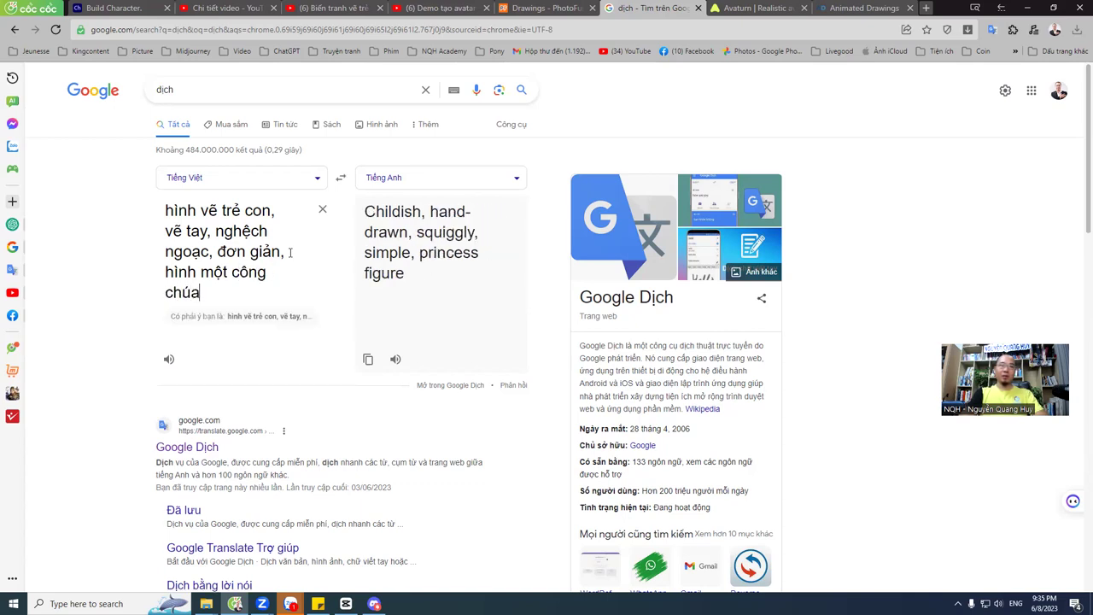
Copy the English translation and submit it in Discord as the Midjourney prompt "Childish, hand-drawn, squiggly, simple, princess figure".
mouse_move(435, 279)
left_mouse_down()
mouse_move(368, 228)
mouse_move(364, 199)
left_mouse_up()
key("ctrl+c")
left_click(374, 604)
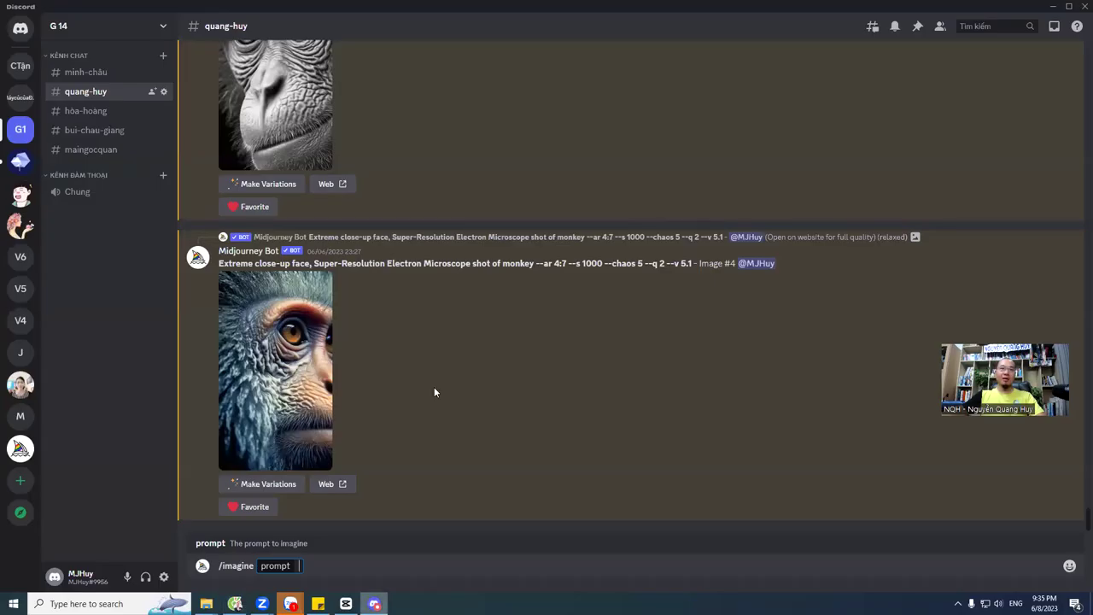
key("ctrl+v")
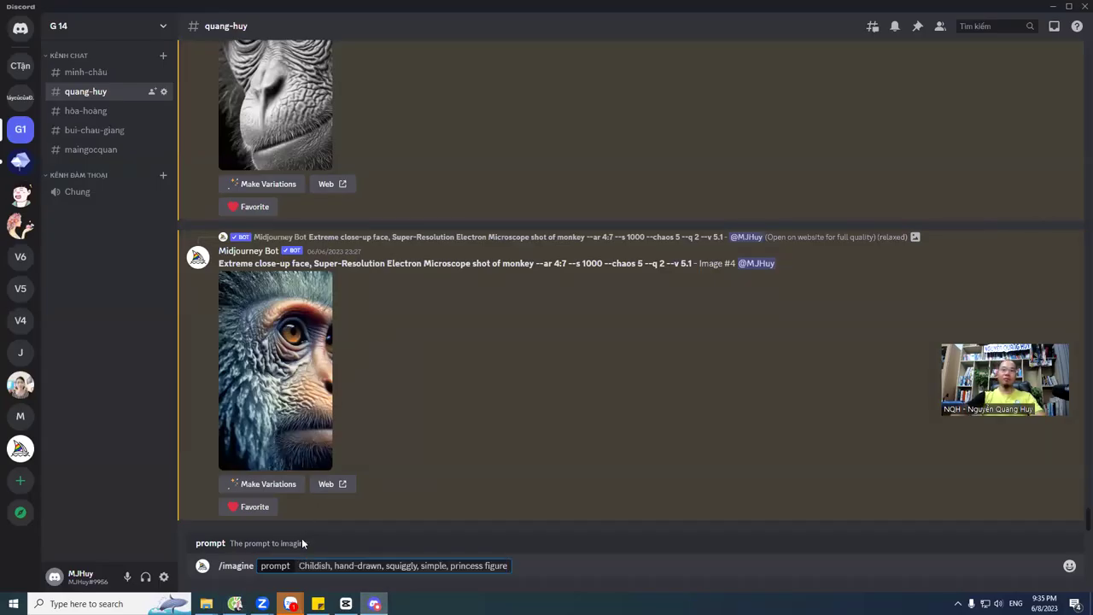
key("Return")
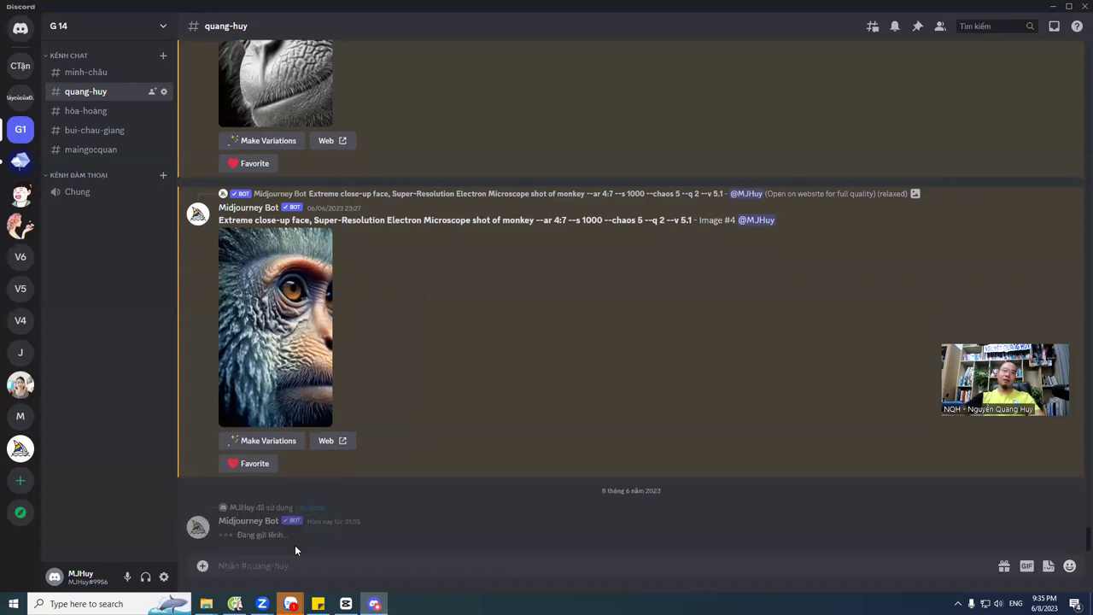
Submit a second Midjourney imagine prompt reading "Childish, hand-drawn, squiggly, simple, princess figure, grean background".
type("/im")
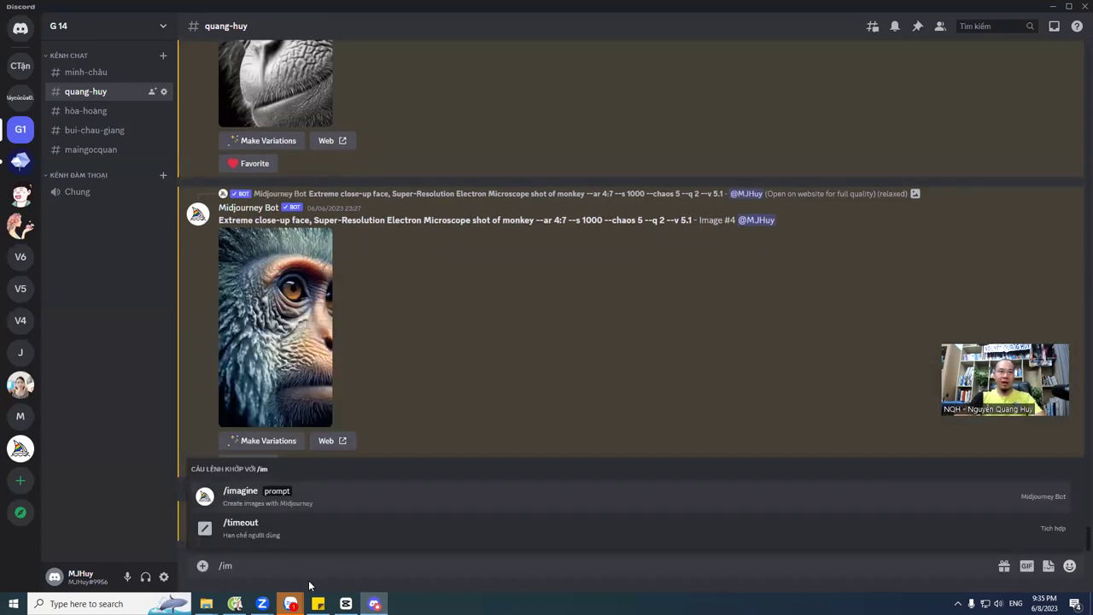
key("Return")
key("ctrl+v")
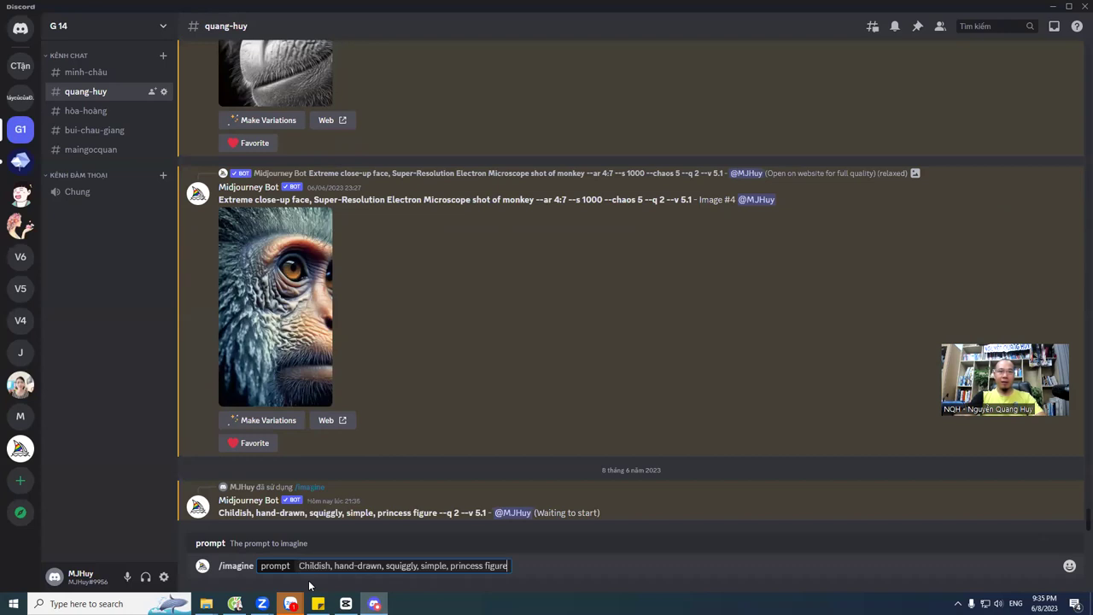
type("und")
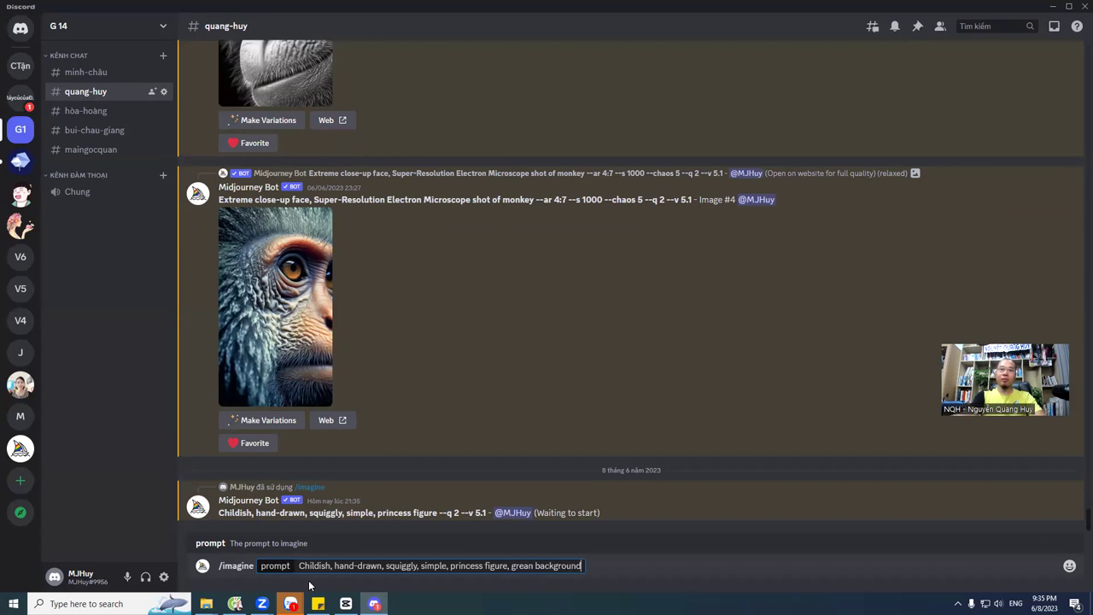
key("Return")
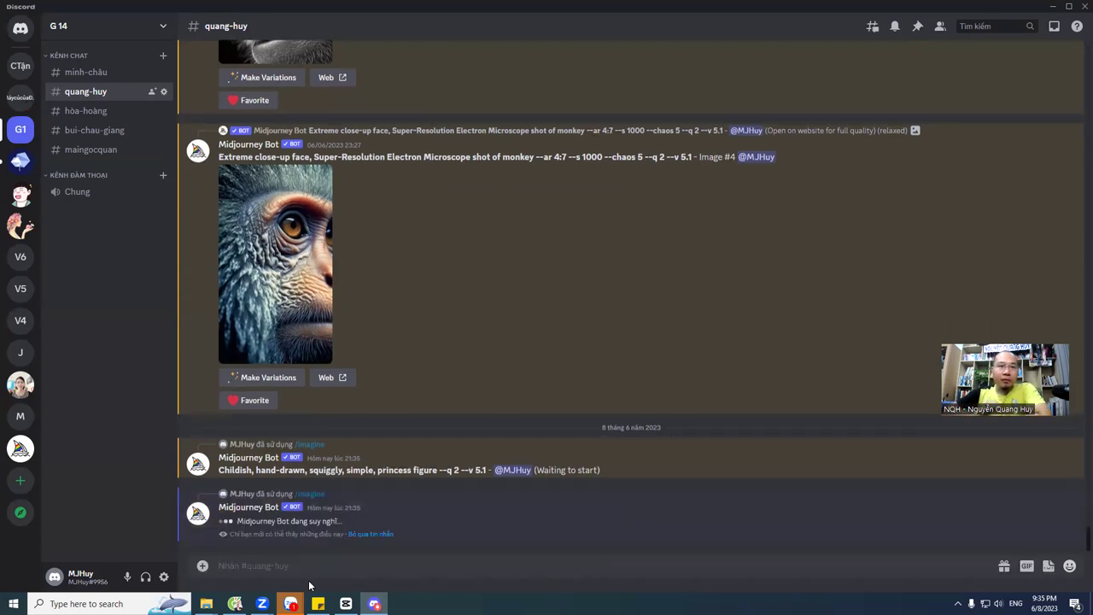
Switch to the Cốc Cốc browser and search Google for images of "hình vẽ trẻ con".
left_click(234, 604)
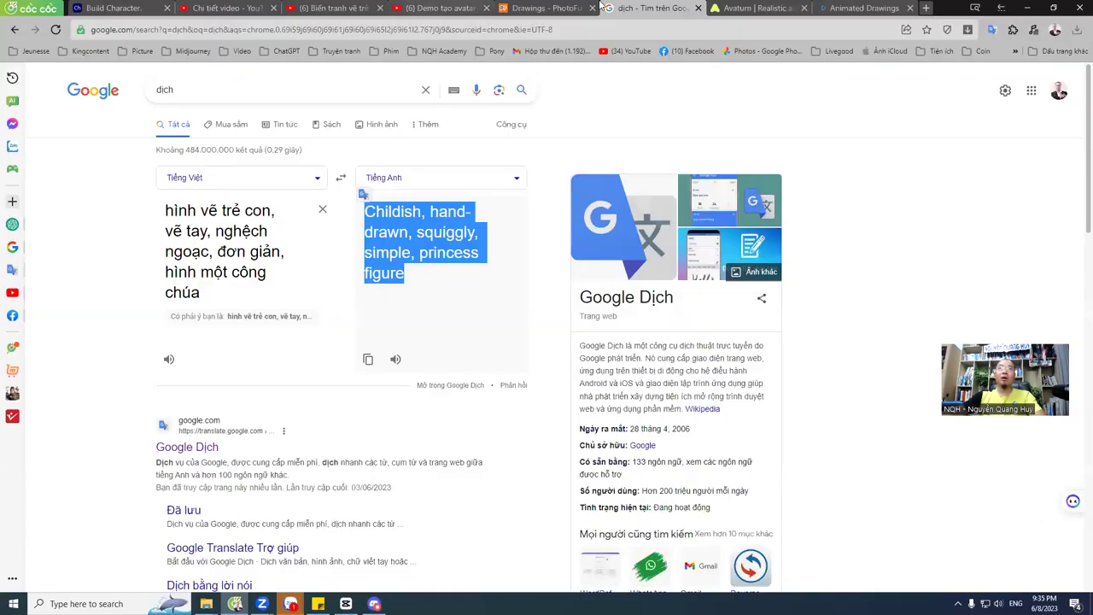
type("/")
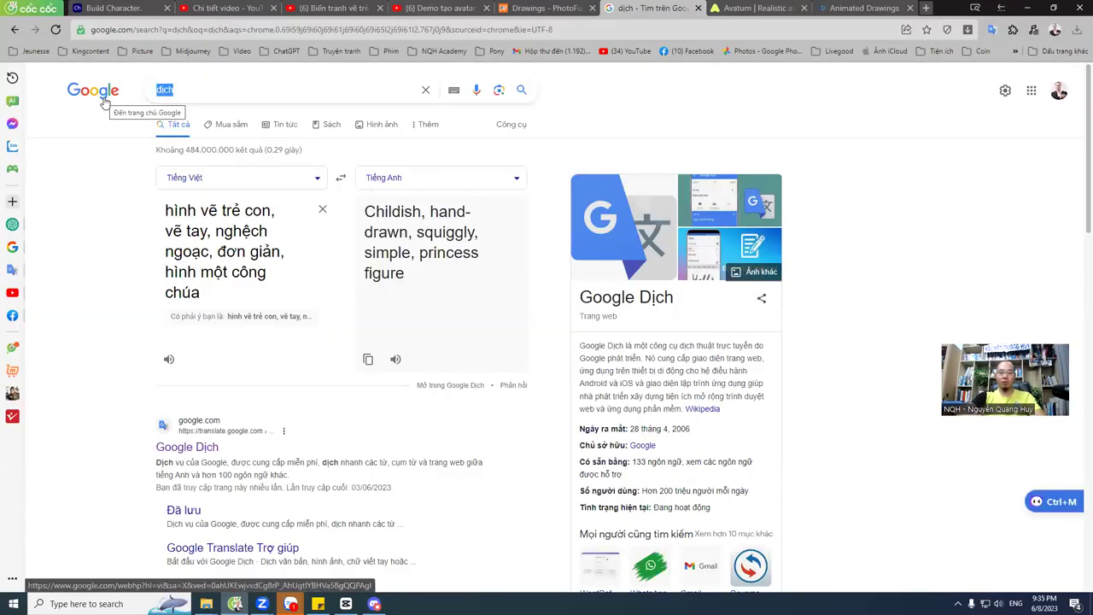
type("hình vẽ tre")
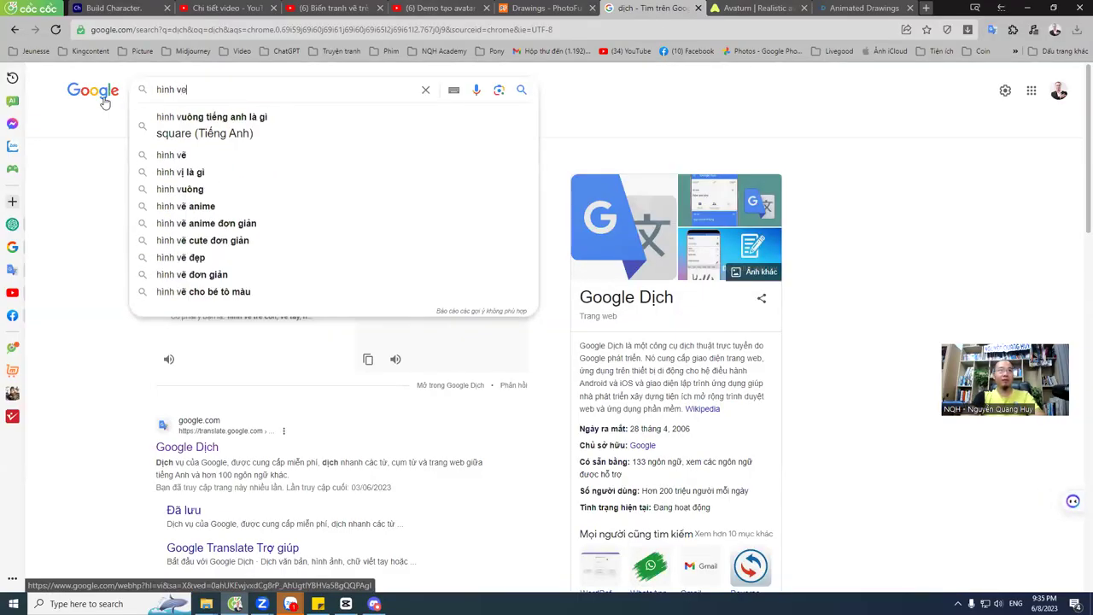
type("ẻ con")
key("Return")
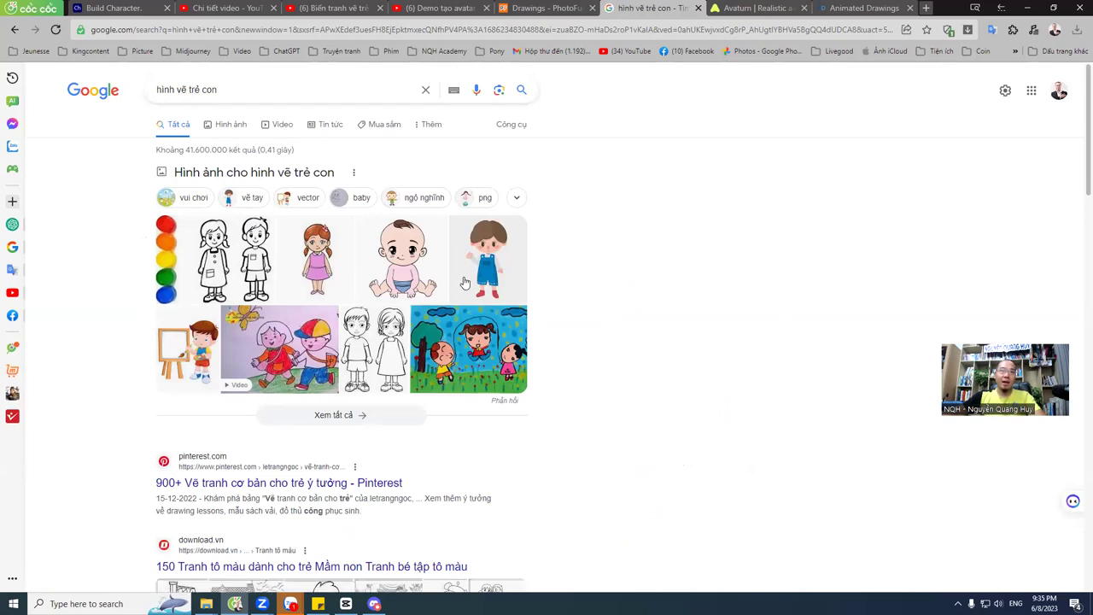
left_click(229, 128)
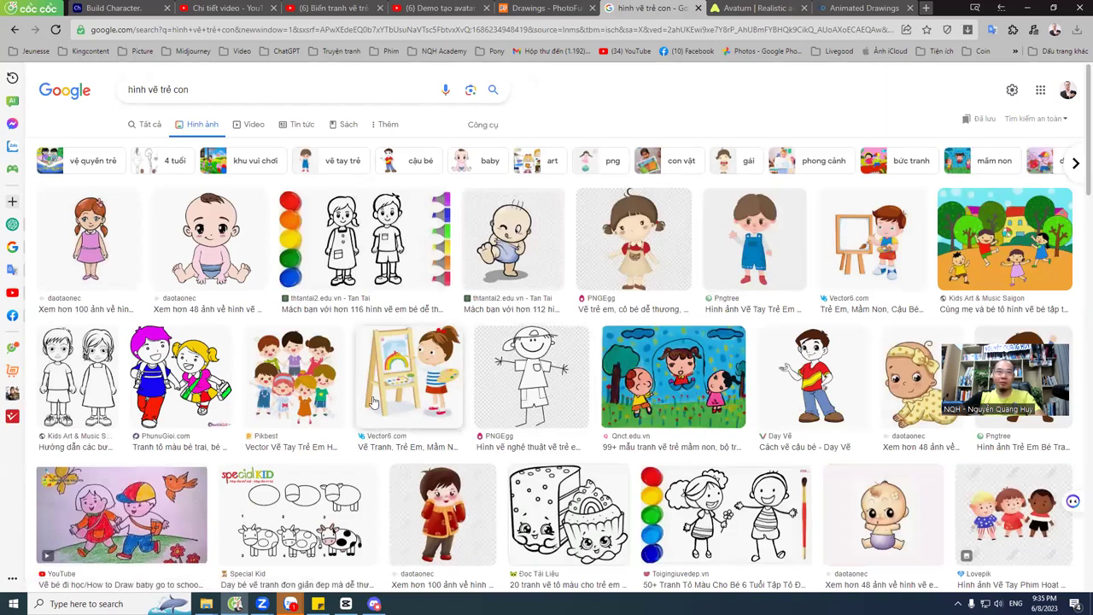
Find the curly-haired stick-figure girl among the images related to the PNGEgg boy drawing and save that picture to Downloads.
left_click(513, 393)
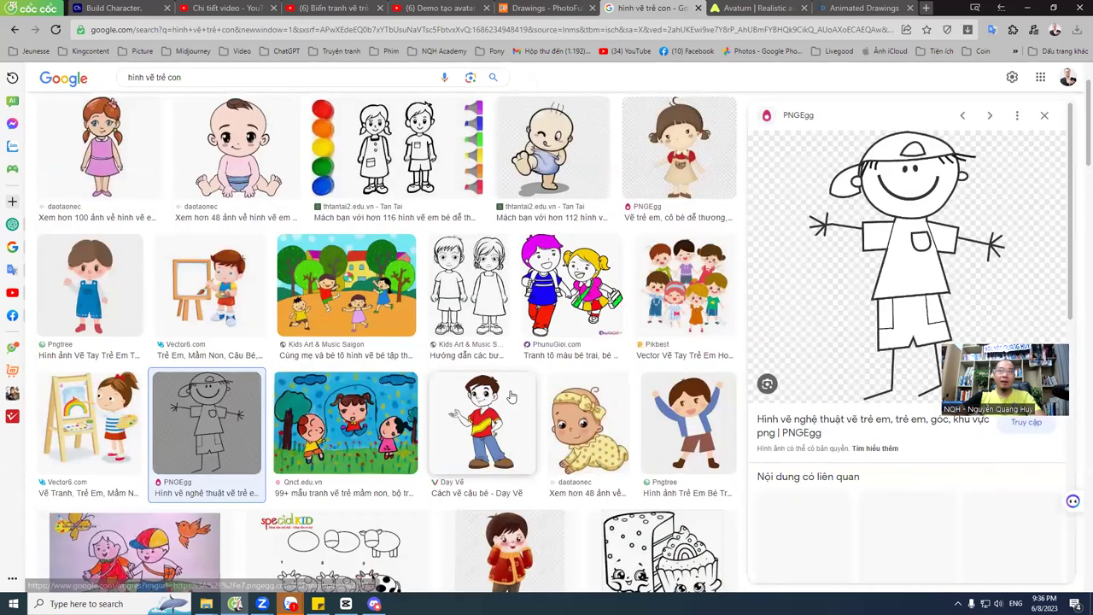
scroll(852, 364, "down", 2)
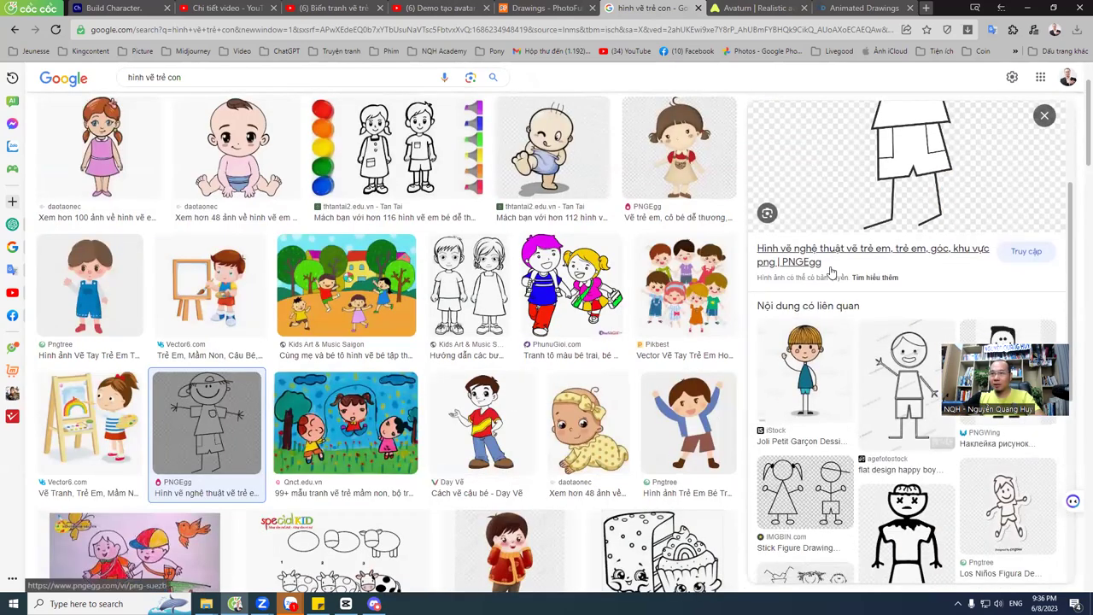
scroll(888, 361, "down", 2)
scroll(936, 374, "down", 2)
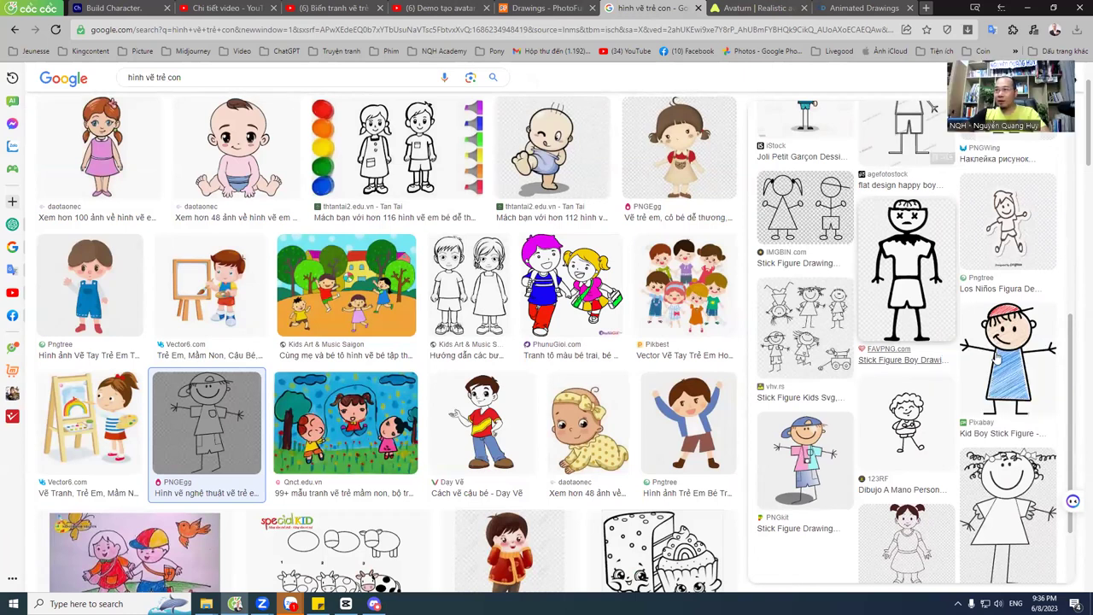
scroll(998, 358, "down", 1)
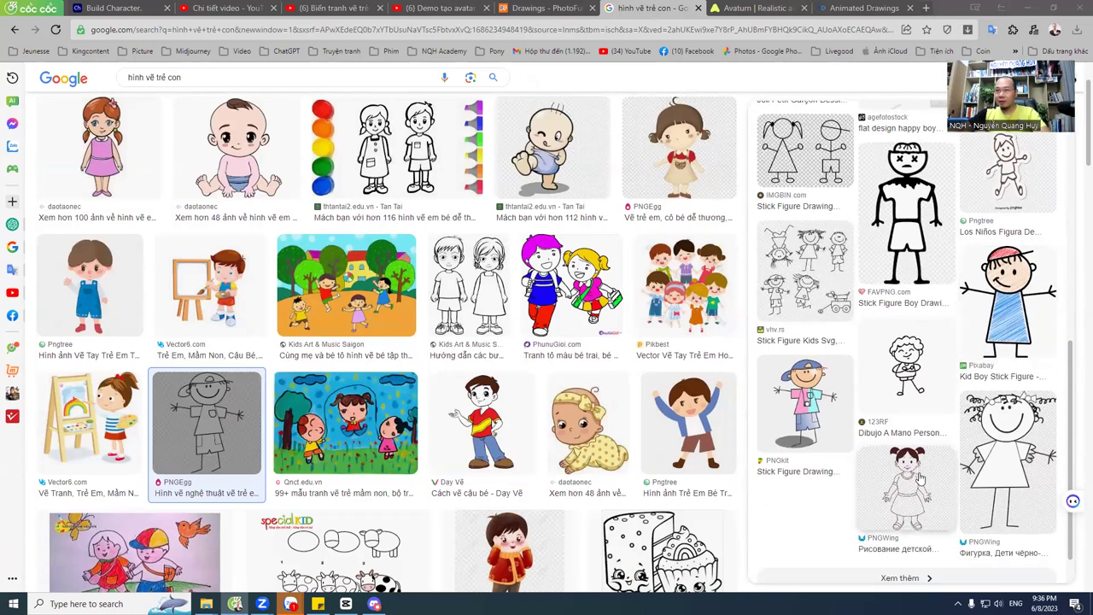
left_click(1015, 468)
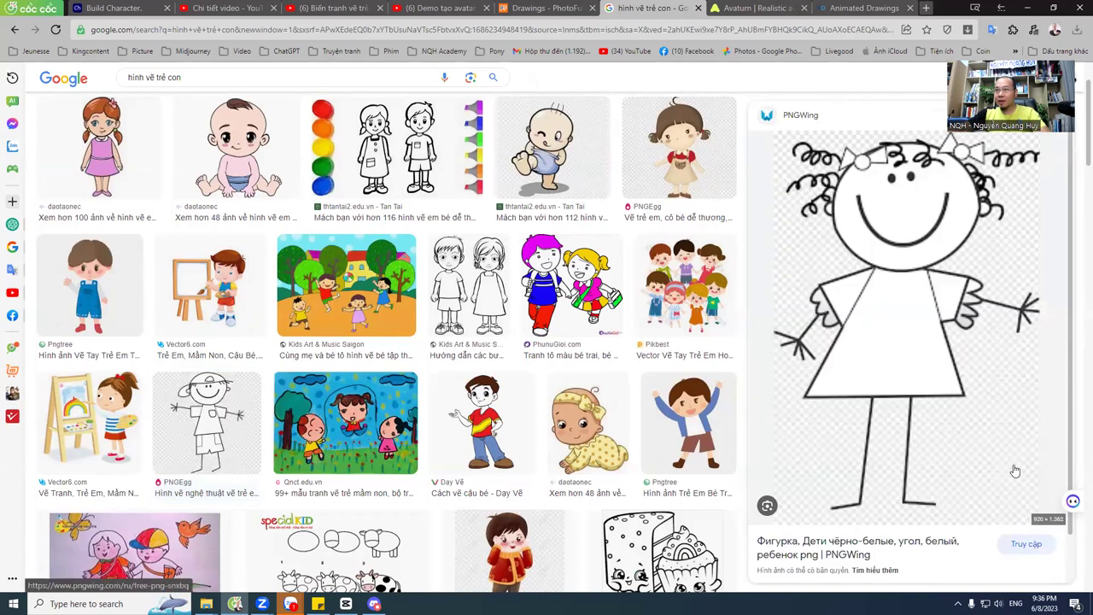
right_click(904, 216)
left_click(958, 391)
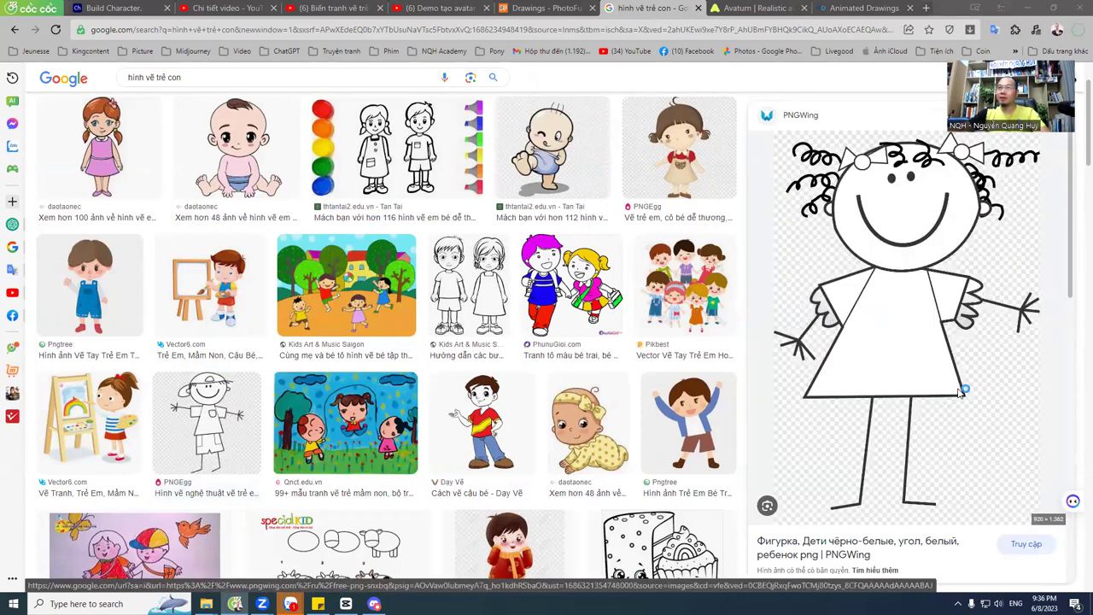
left_click(450, 289)
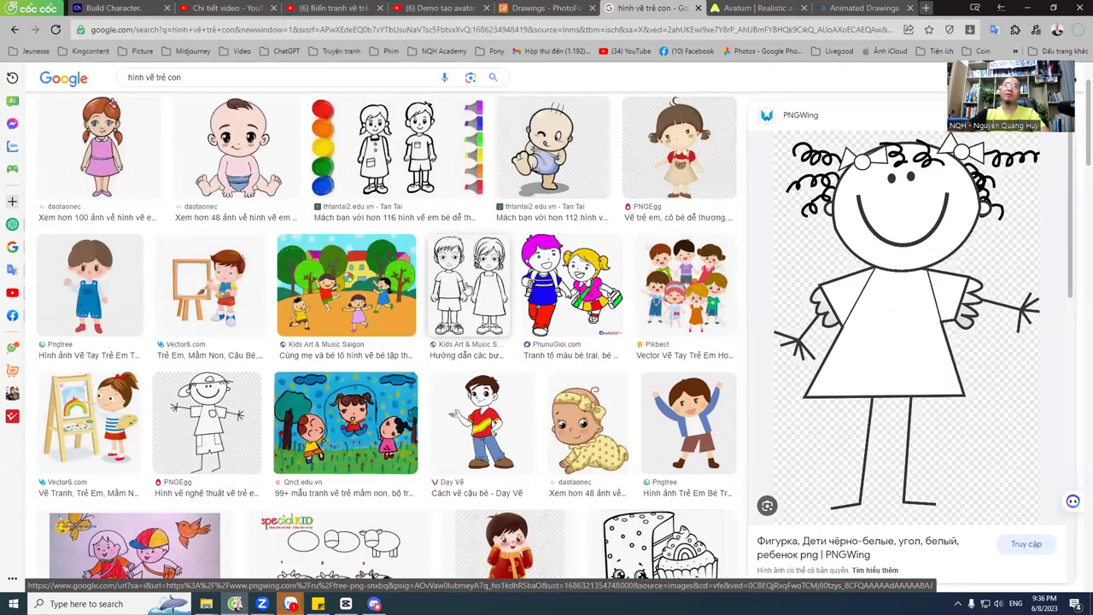
Upload the saved stick-figure girl picture to Animated Drawings and agree to the research use request.
left_click(848, 7)
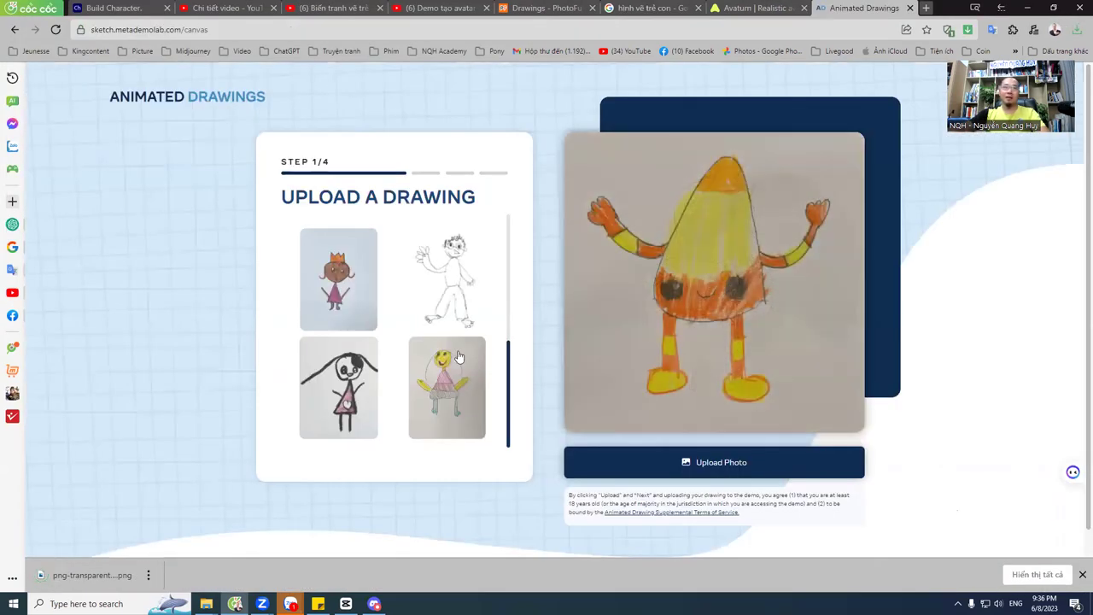
left_click(662, 462)
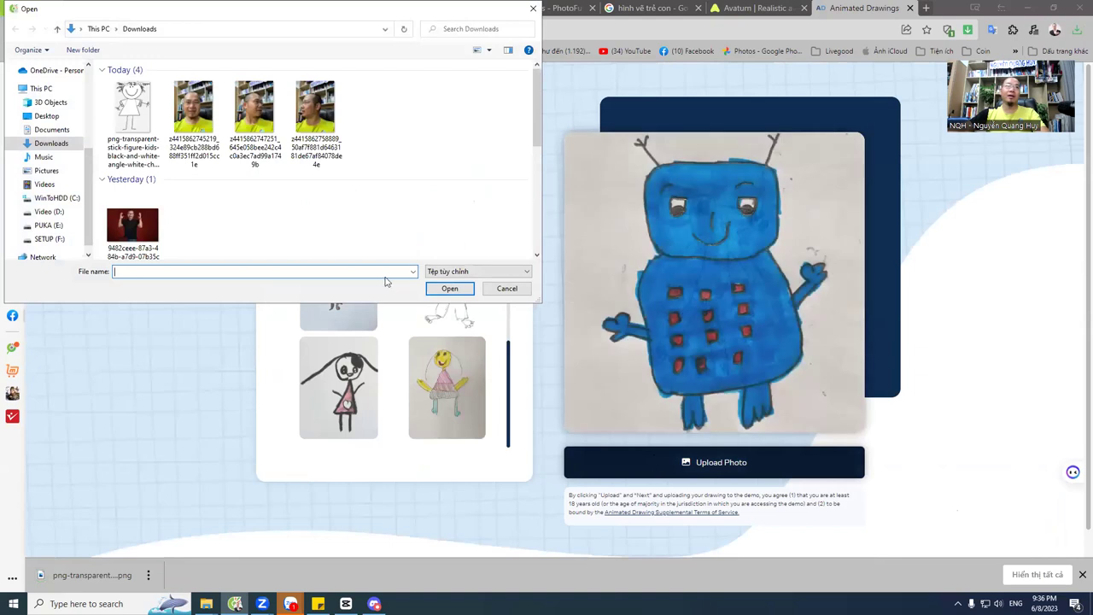
double_click(131, 105)
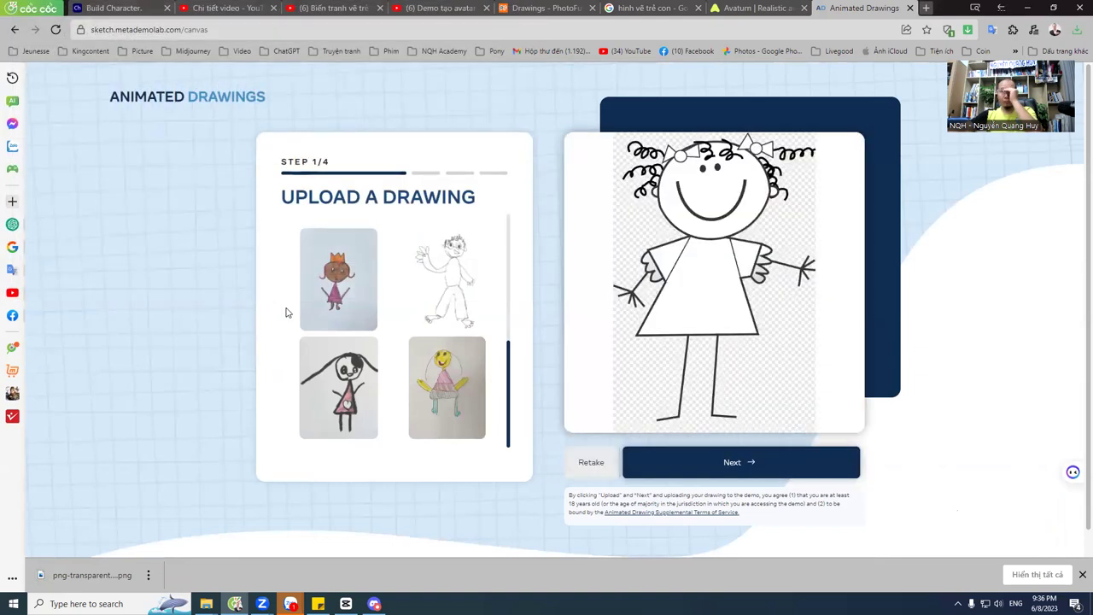
left_click(732, 463)
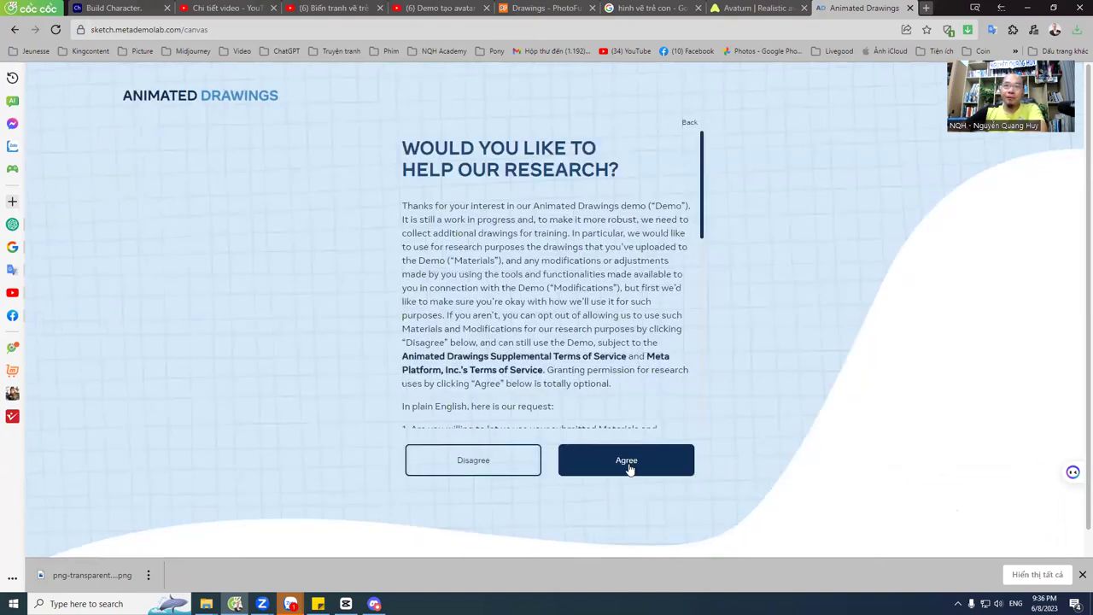
left_click(630, 470)
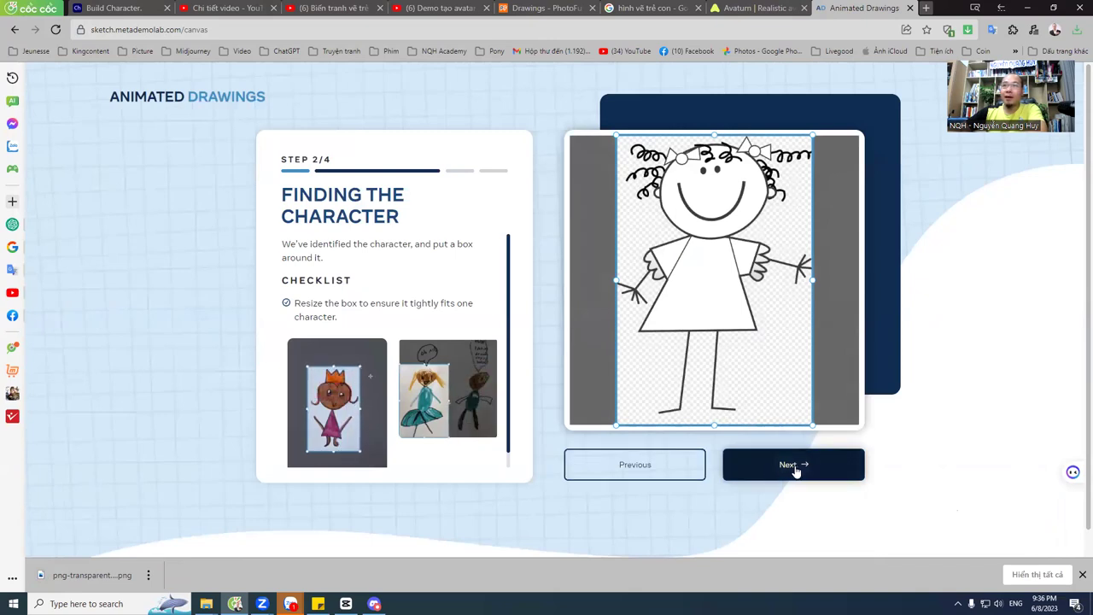
Widen the character box slightly on both sides of the girl and accept the automatic character mask.
left_click_drag(812, 279, 819, 280)
left_click_drag(617, 279, 612, 280)
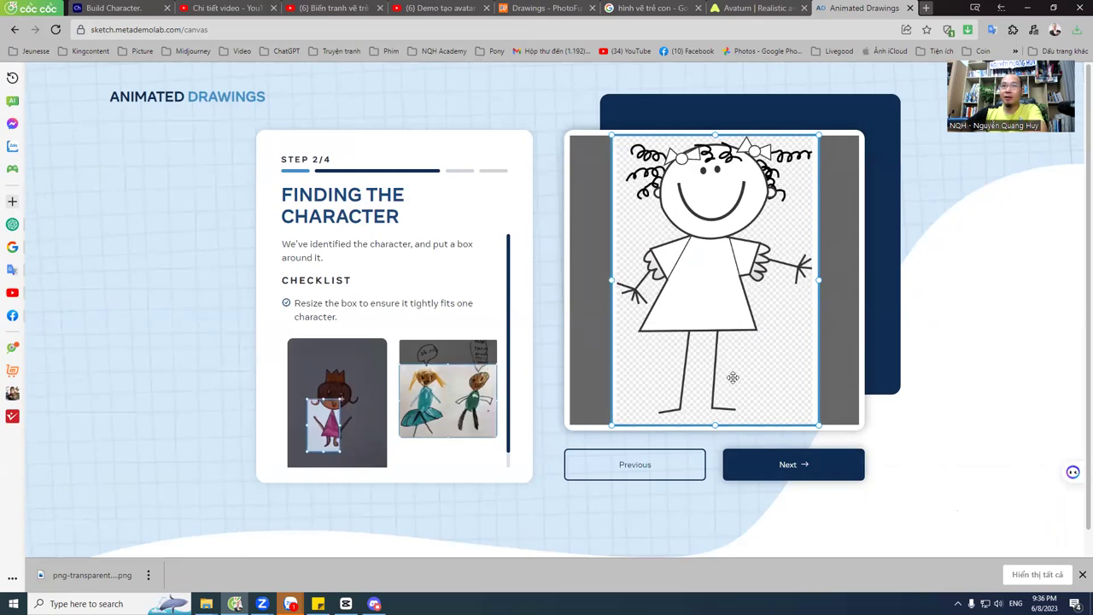
left_click(781, 464)
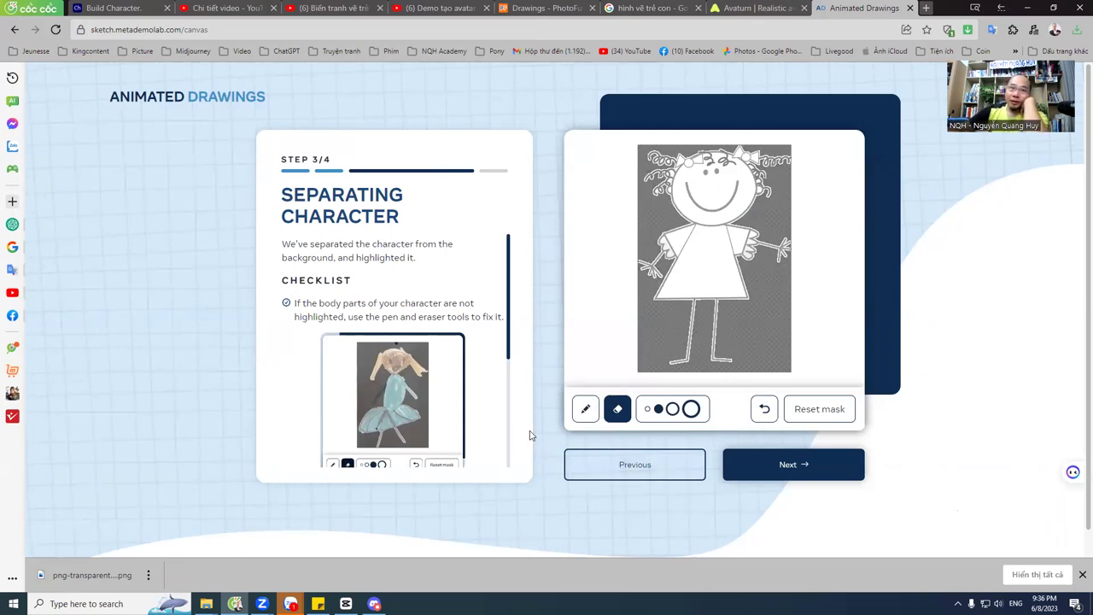
left_click(803, 466)
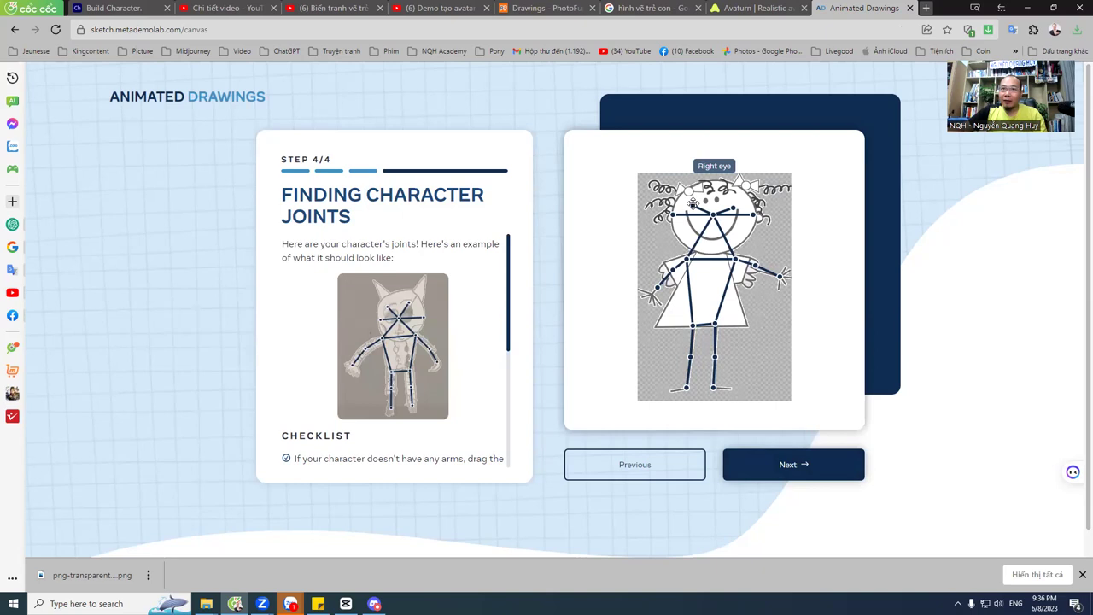
Reposition the girl's eye, shoulder, arm and hip joints to match the drawing, and continue to the animation choices.
left_click_drag(697, 203, 722, 189)
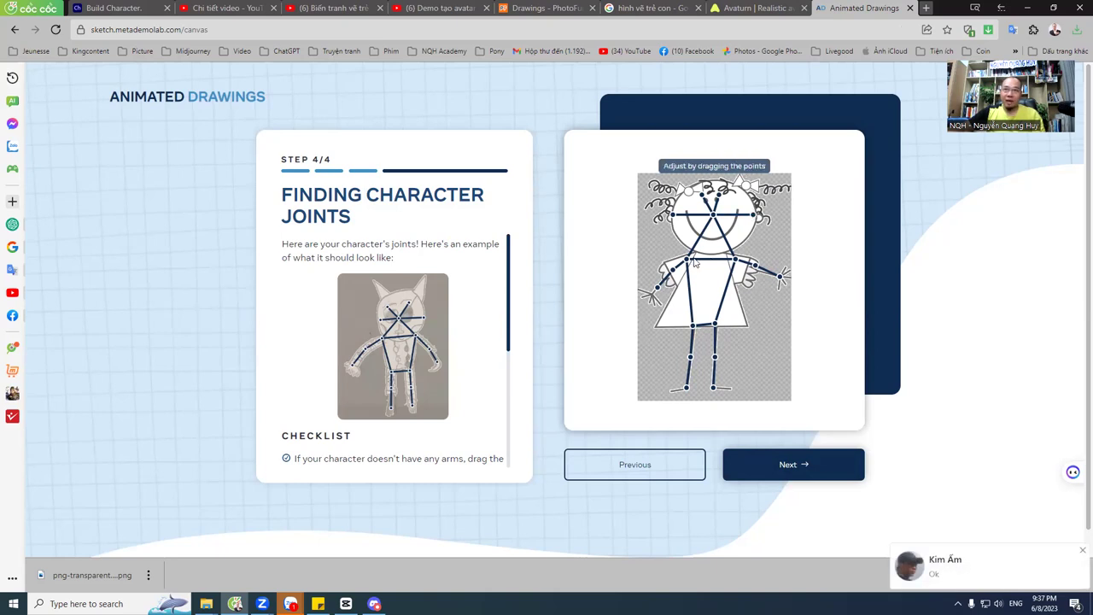
left_click_drag(688, 258, 692, 250)
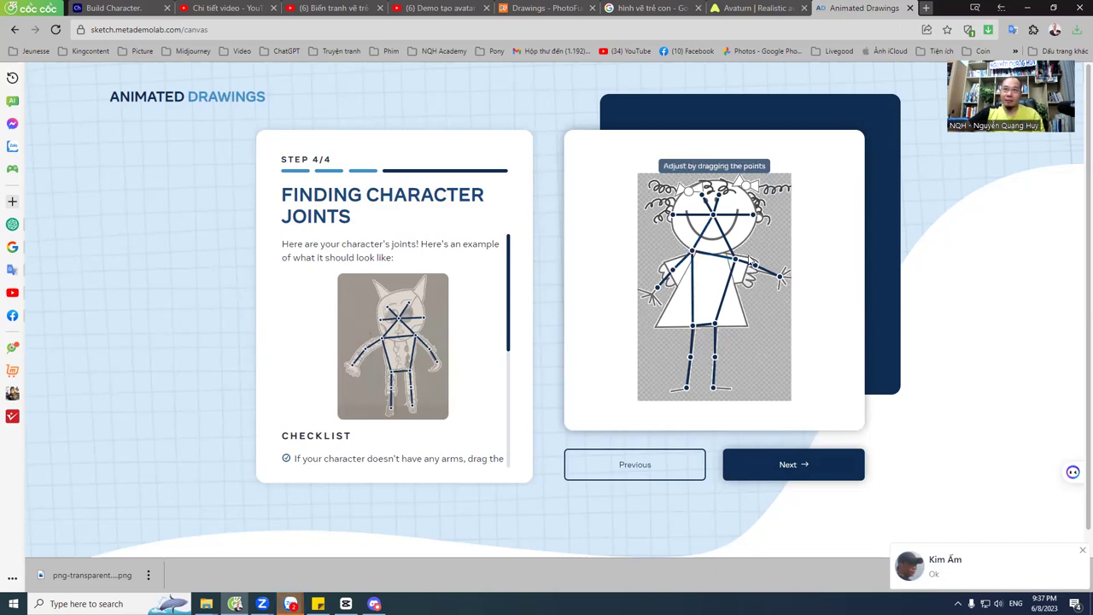
left_click_drag(736, 254, 688, 253)
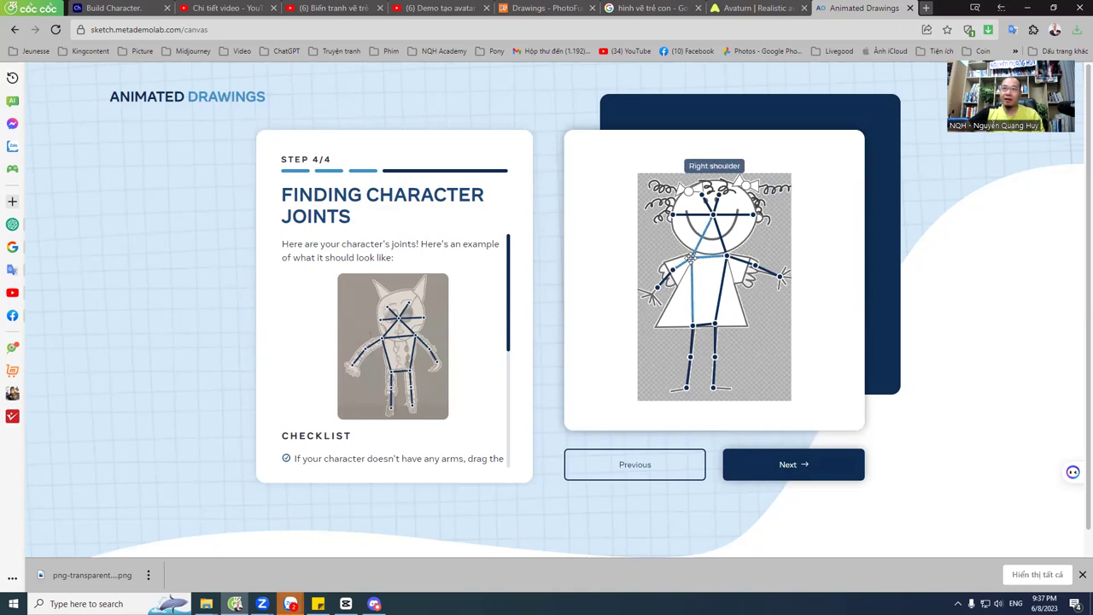
left_click_drag(689, 257, 652, 296)
left_click_drag(755, 269, 753, 270)
left_click_drag(716, 324, 716, 358)
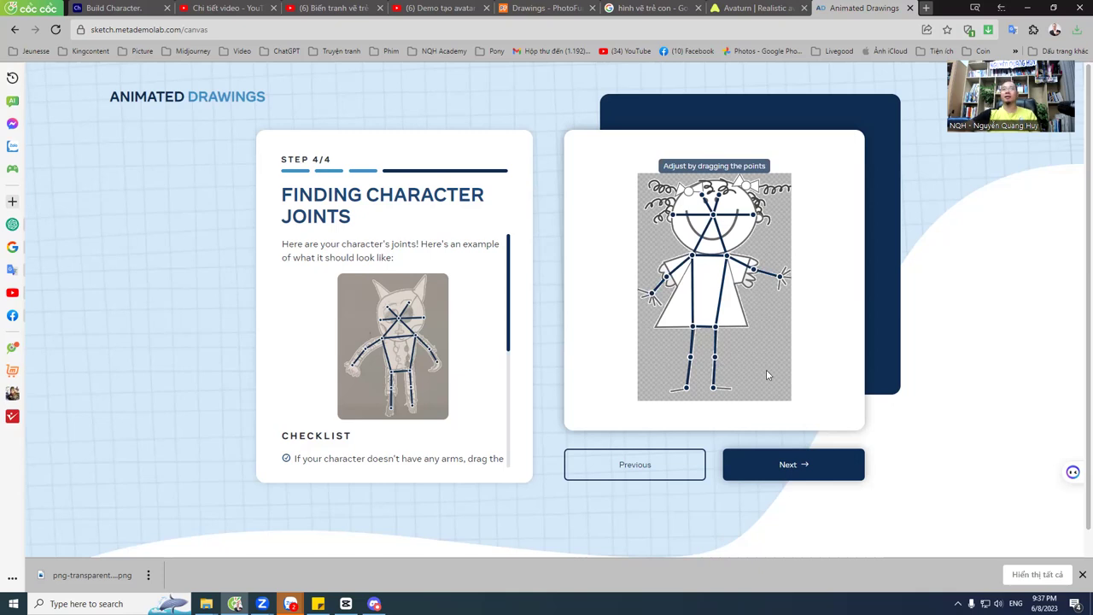
left_click(796, 465)
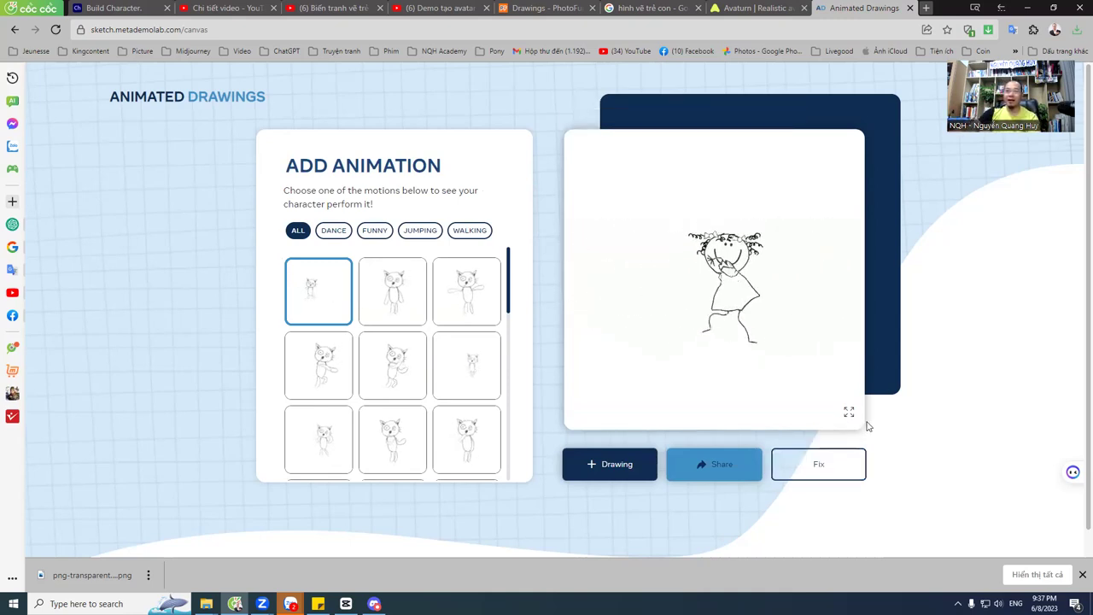
Try the second preset motion on the girl, switch to the third one, and view its animation full screen.
left_click(393, 308)
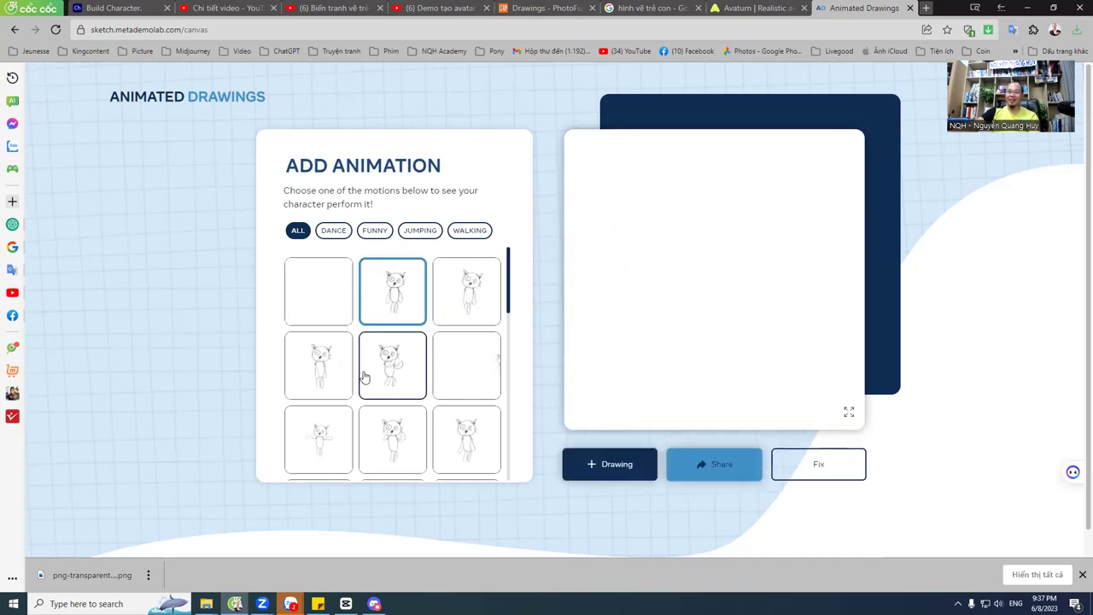
left_click(481, 292)
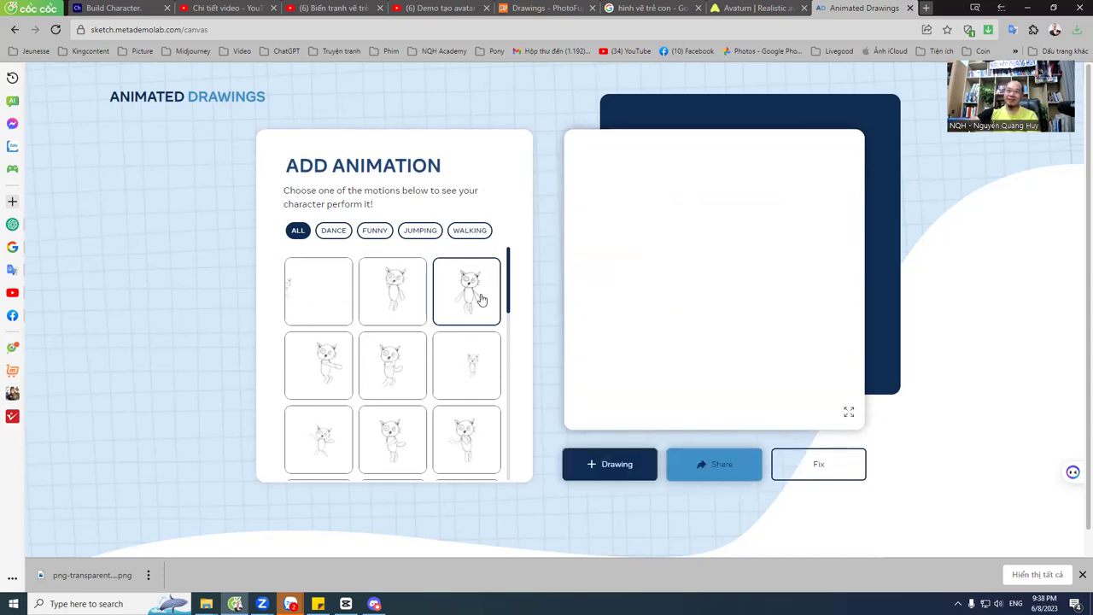
left_click(849, 411)
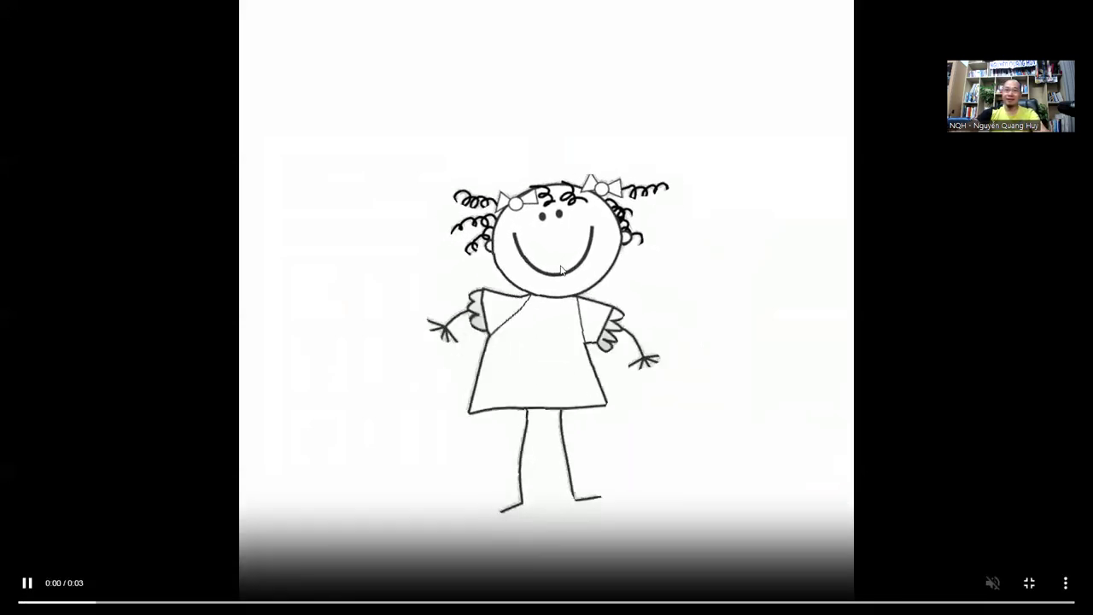
key("Escape")
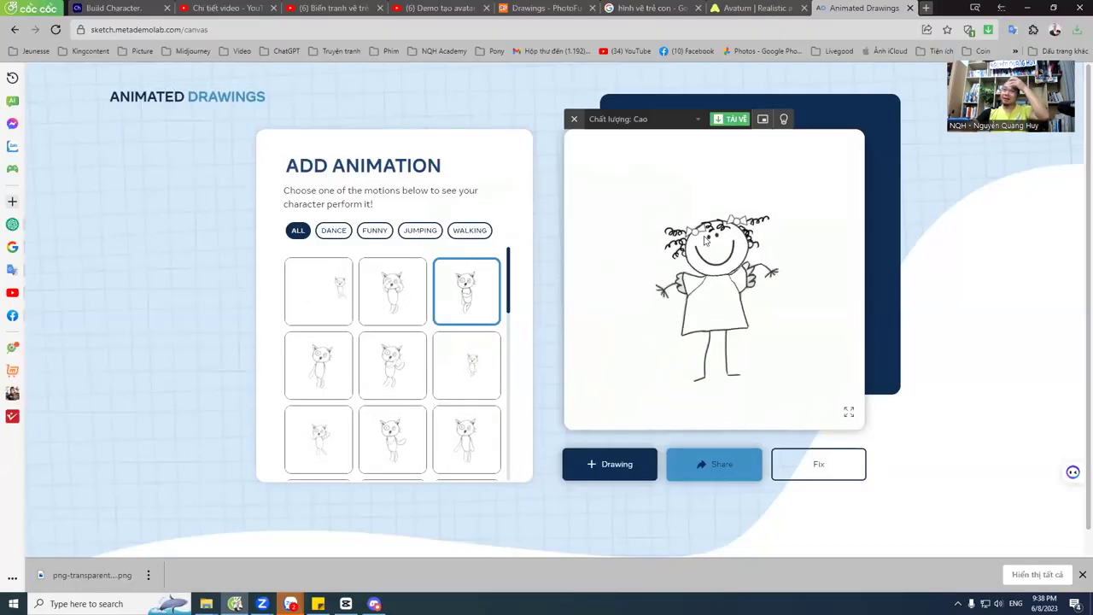
Download the animation as the MP4 video hip_hop_dancing and apply the second preset motion to the girl.
left_click(733, 121)
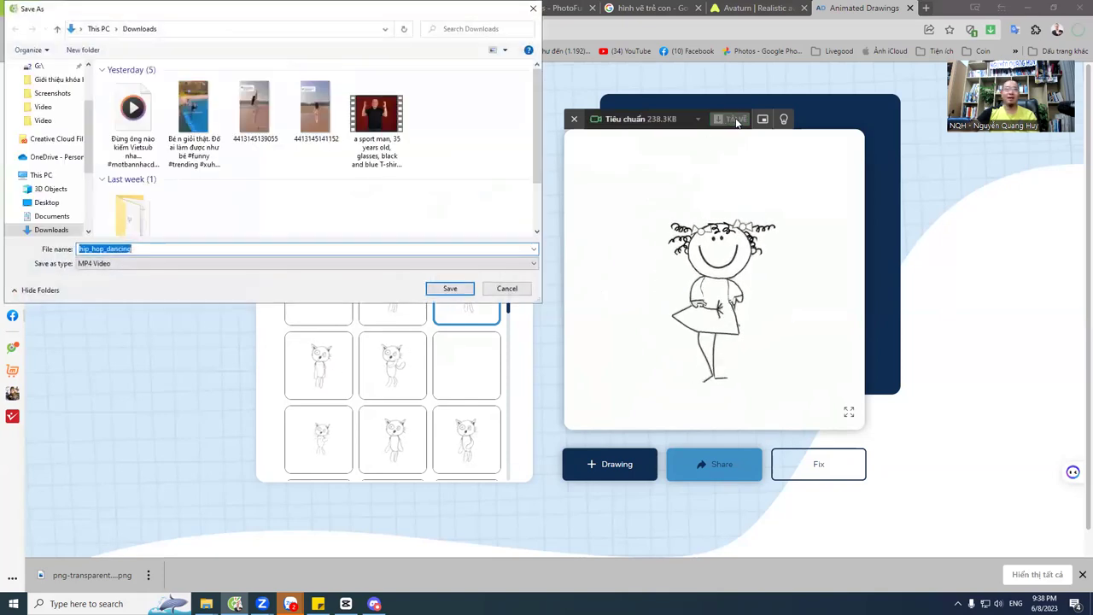
left_click(455, 294)
left_click(376, 297)
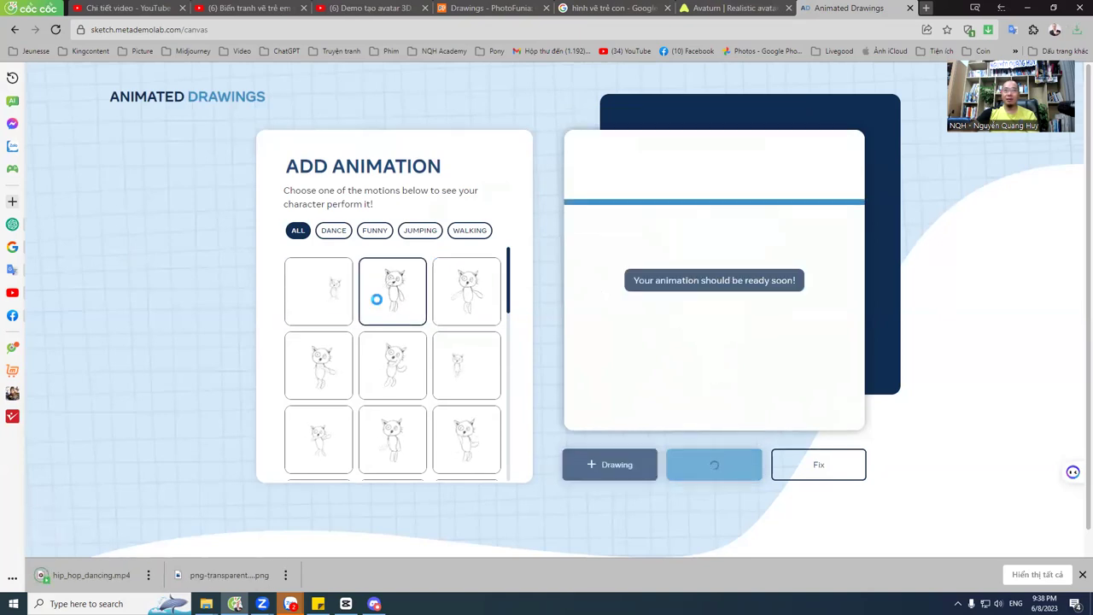
Save the girl's current animation as the MP4 video wave_hello_3, and apply the first preset motion and save it as running_jump.
mouse_move(730, 278)
left_click(722, 121)
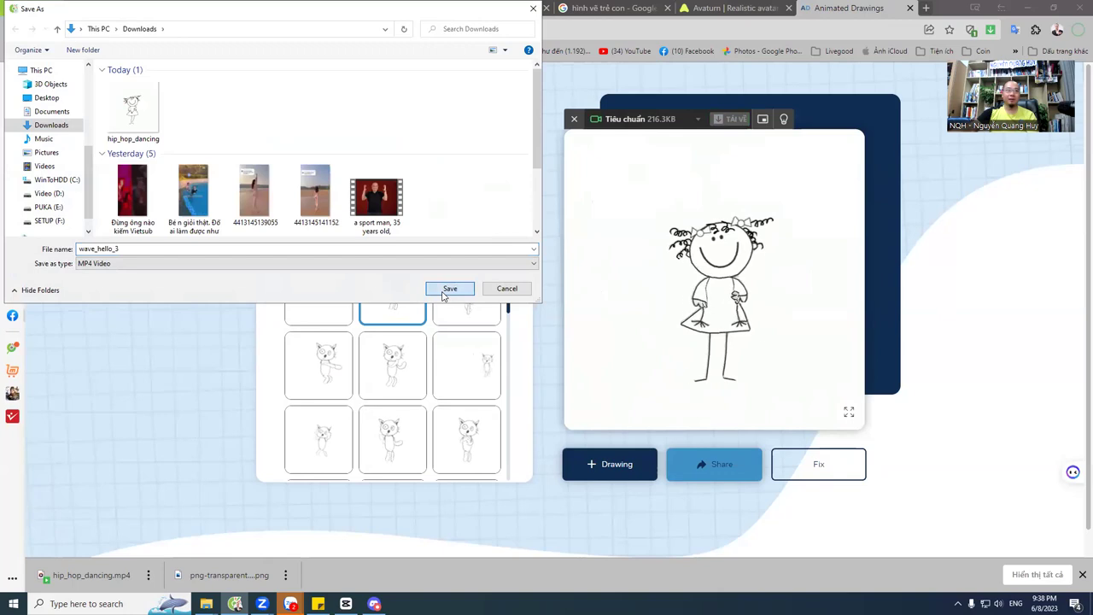
left_click(443, 293)
left_click(330, 301)
mouse_move(669, 154)
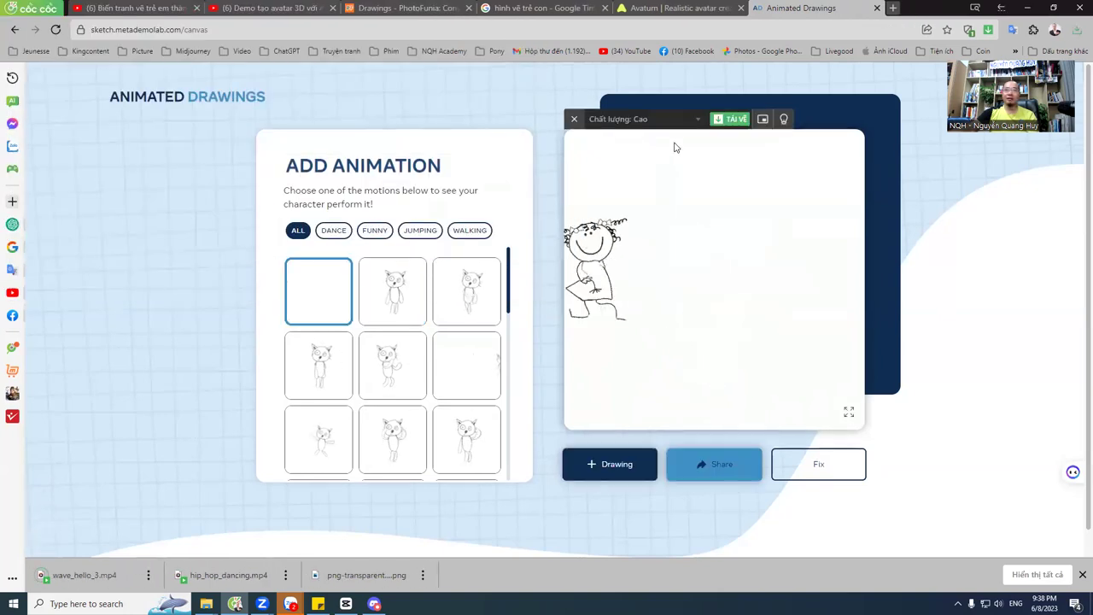
left_click(733, 120)
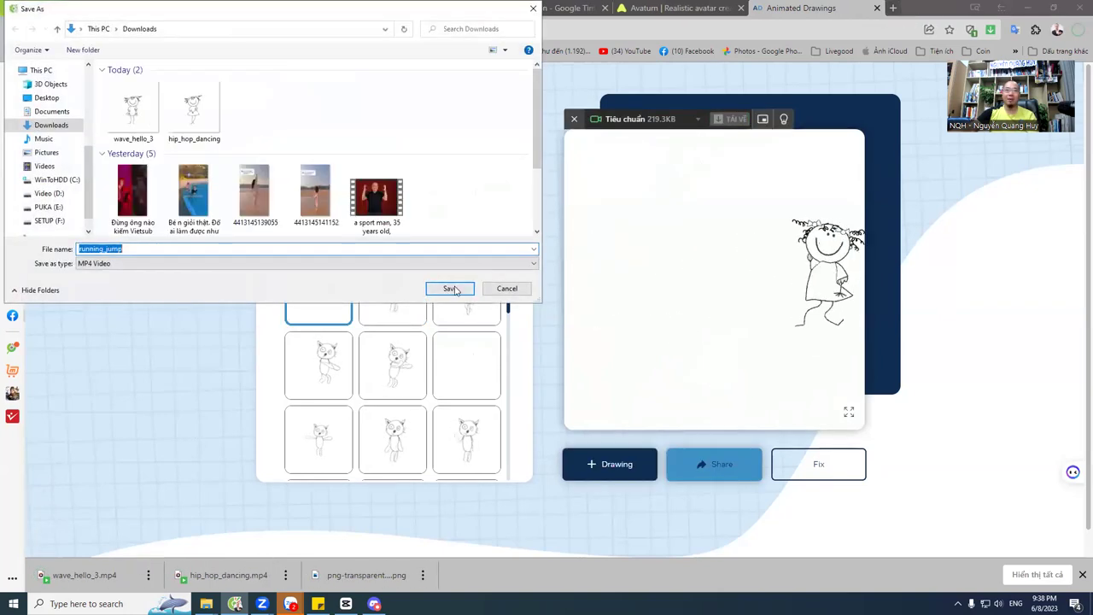
left_click(451, 289)
Apply the fourth and fifth preset motions to the girl in turn, saving them as the MP4 videos box_jump and boxing.
left_click(301, 383)
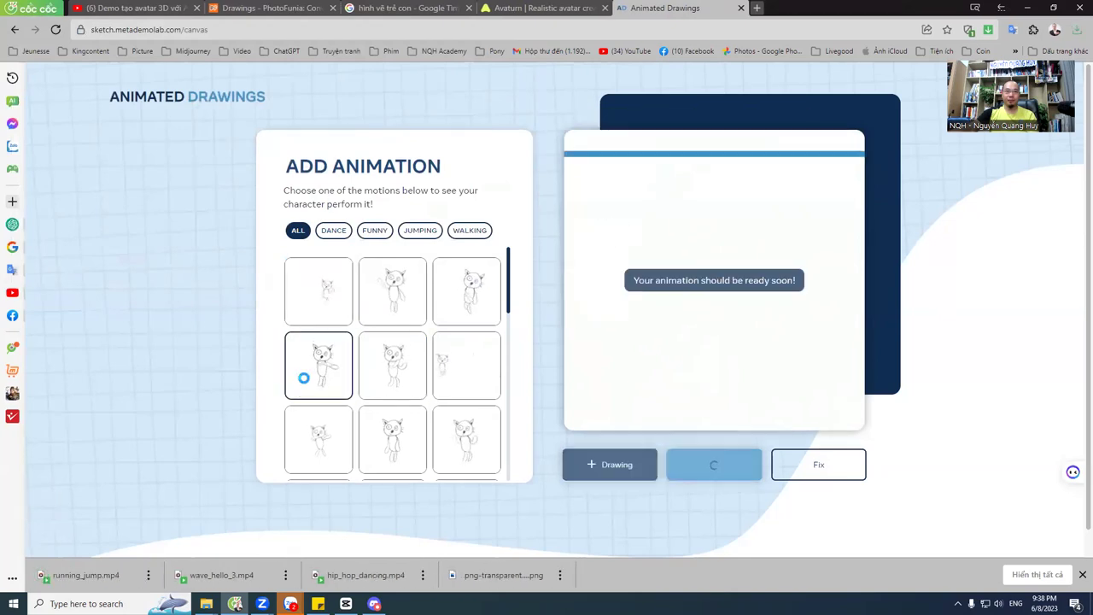
mouse_move(767, 188)
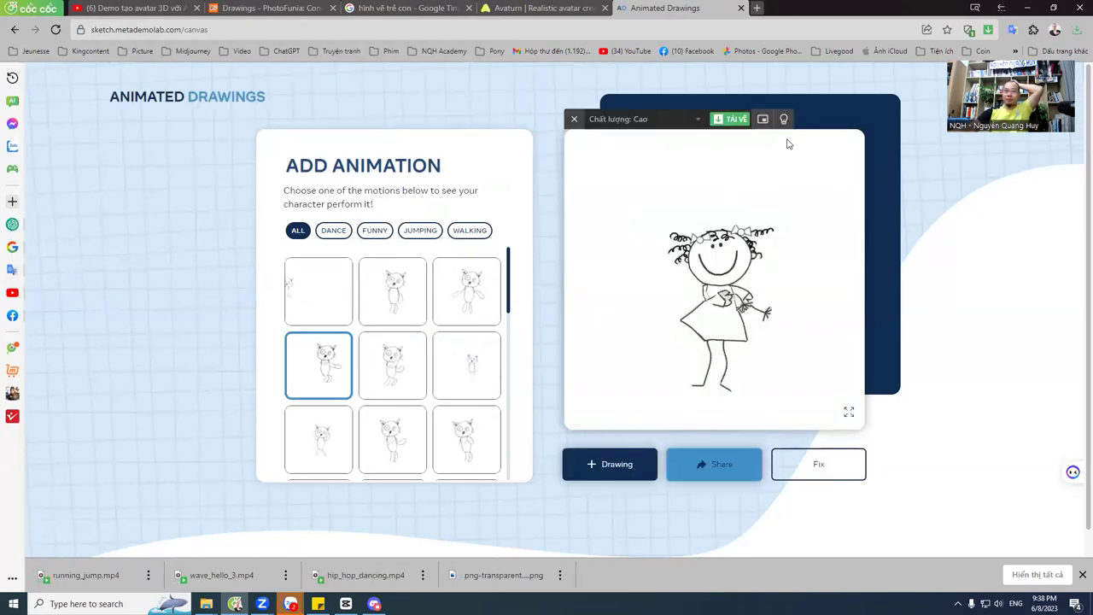
left_click(736, 120)
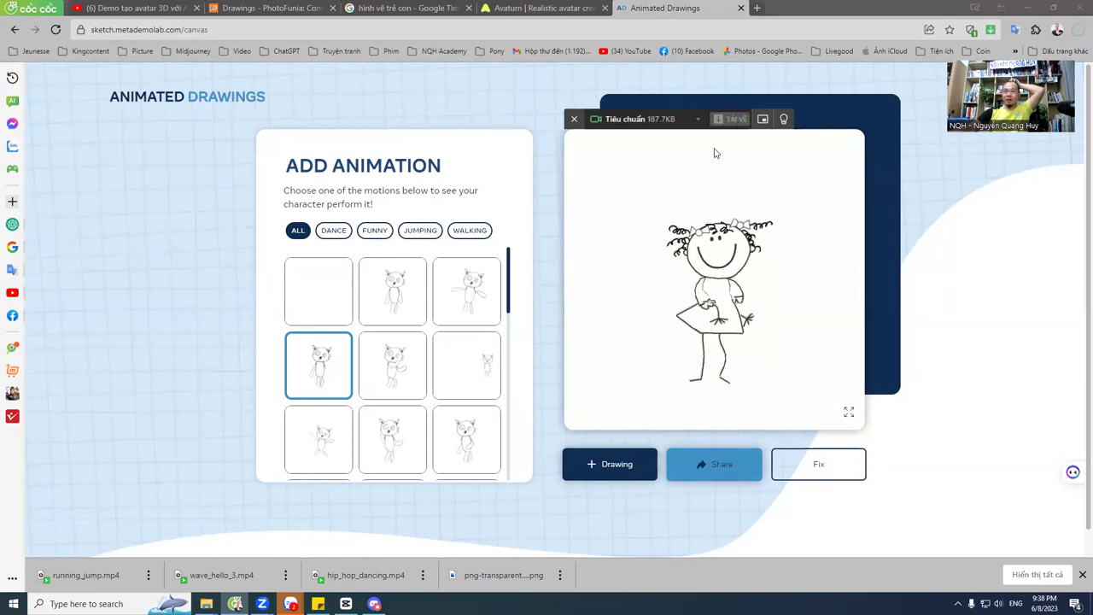
left_click(461, 294)
left_click(392, 365)
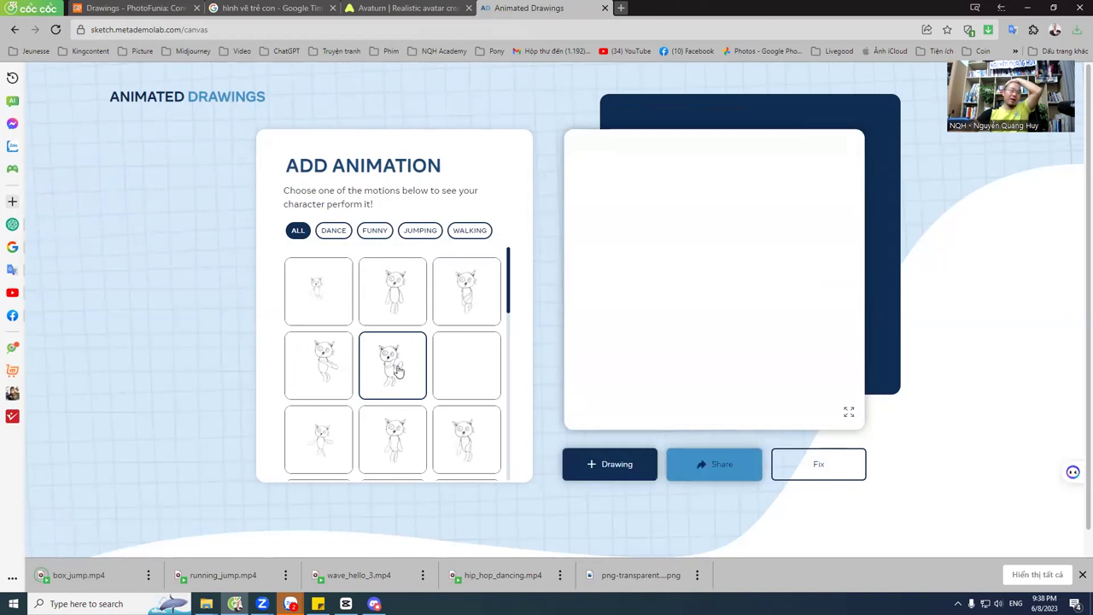
left_click(728, 120)
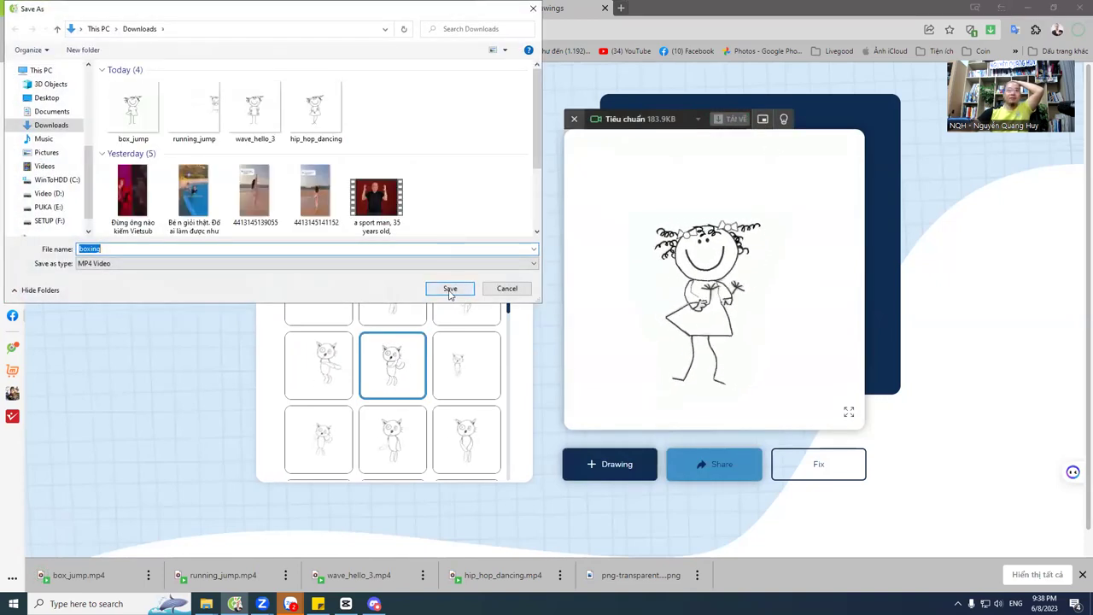
left_click(450, 287)
Apply the sixth preset motion to the girl and save the animation as the MP4 video catwalk_walk.
left_click(456, 373)
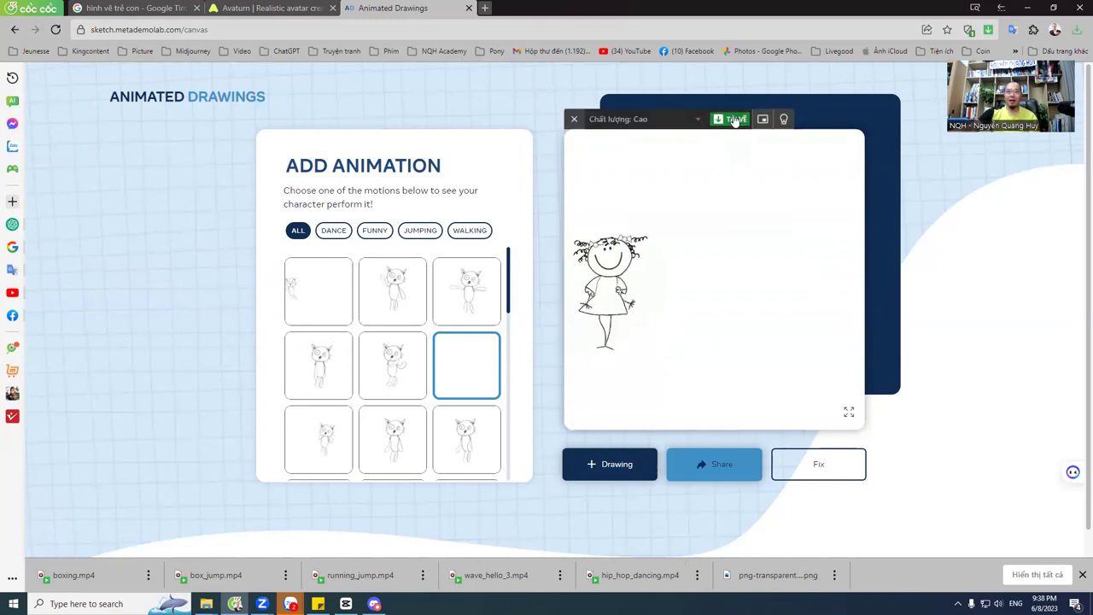
left_click(734, 120)
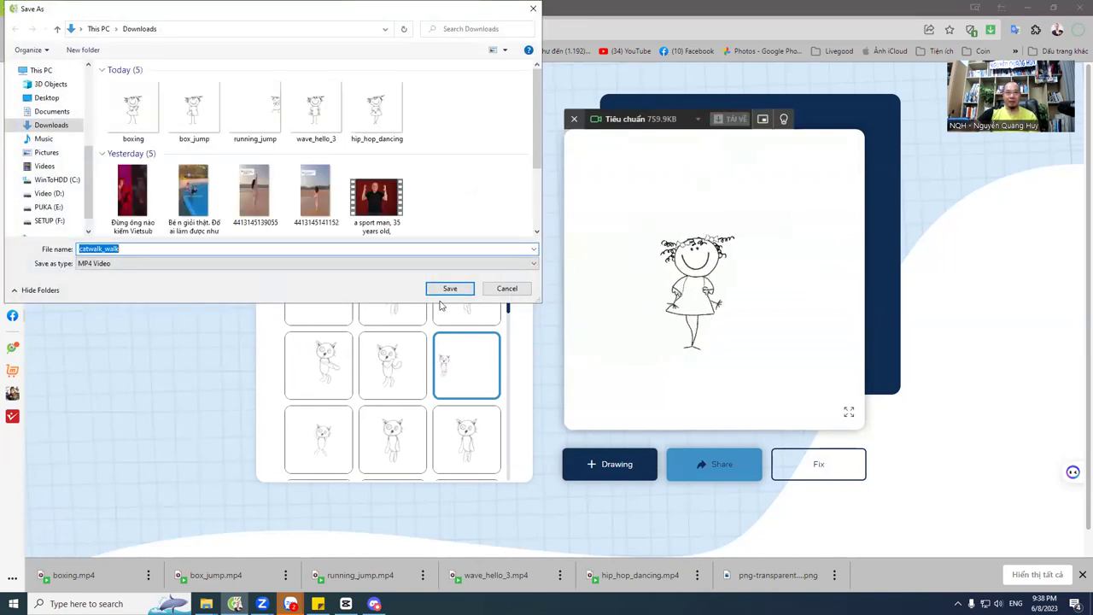
left_click(449, 288)
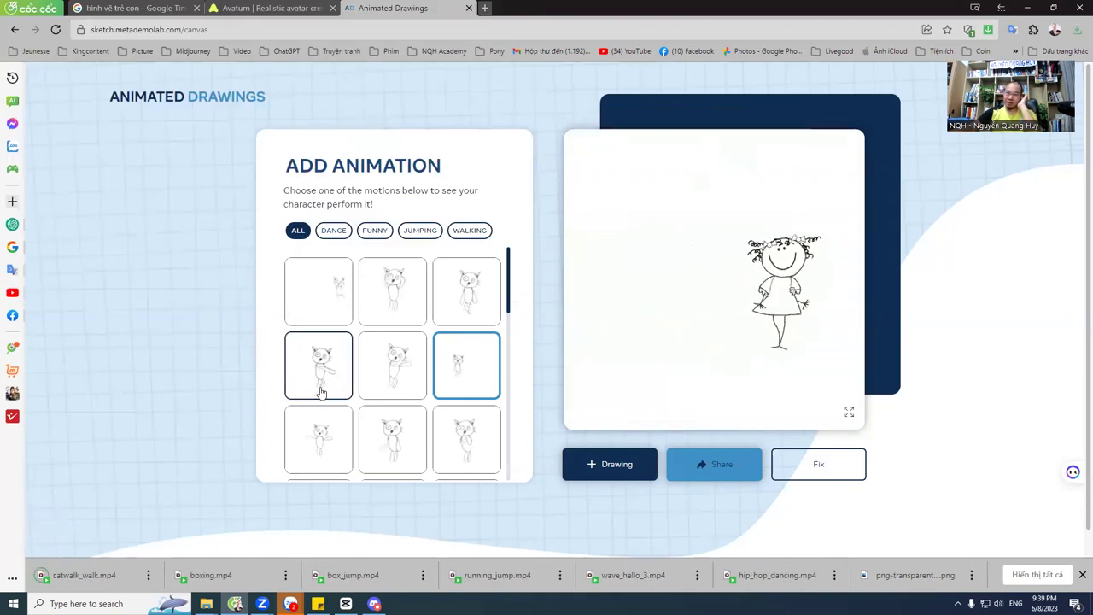
Apply the seventh preset motion to the girl and save the animation as the MP4 video dab_dance.
scroll(334, 355, "down", 2)
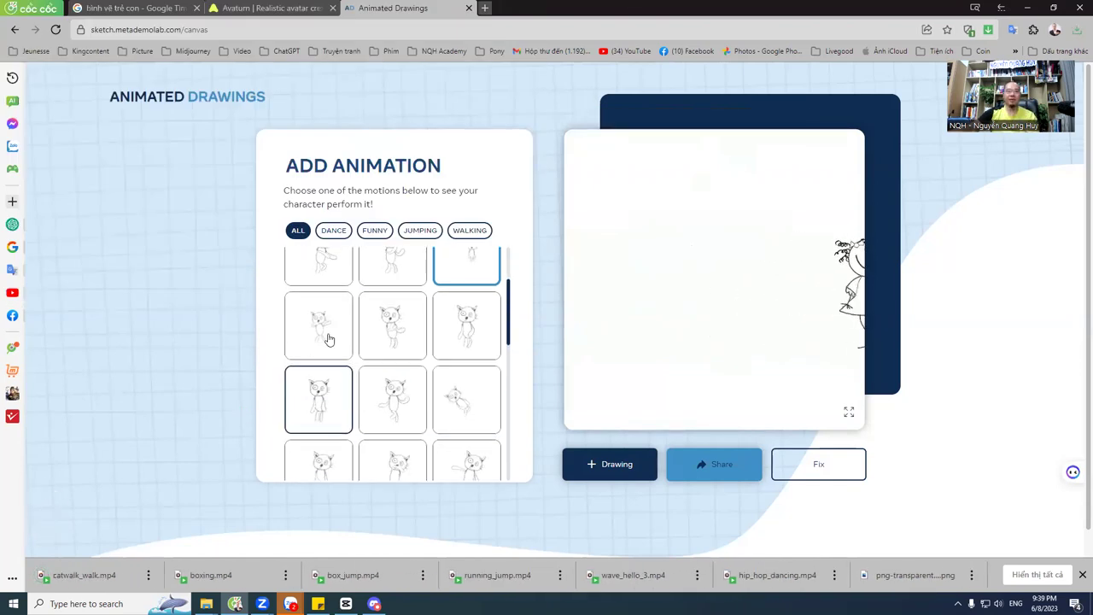
left_click(320, 319)
scroll(414, 346, "down", 3)
scroll(416, 350, "down", 2)
scroll(412, 390, "up", 2)
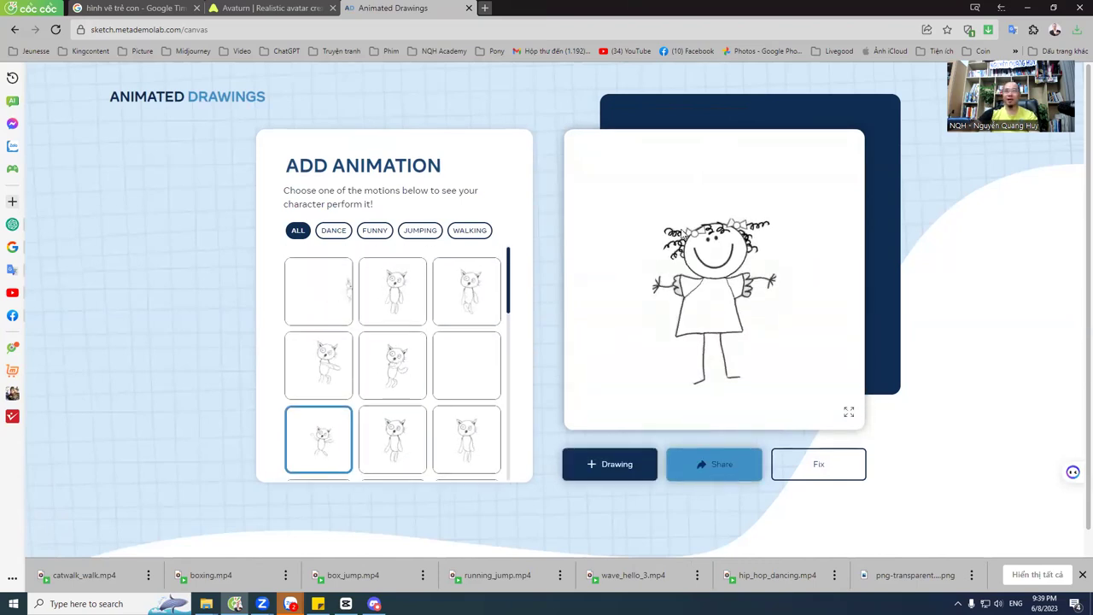
left_click(730, 119)
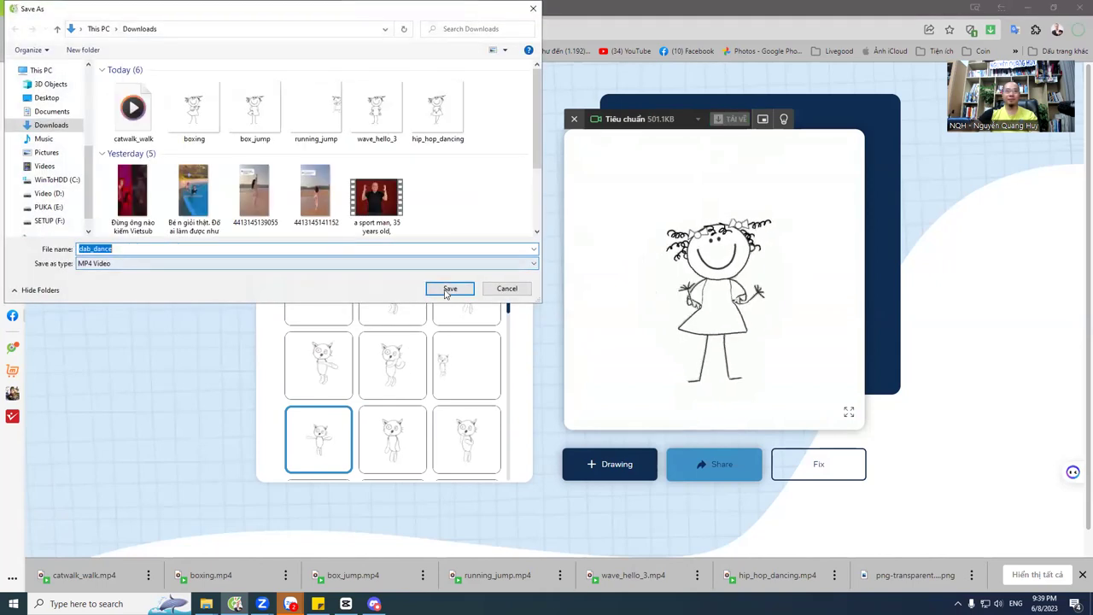
left_click(449, 288)
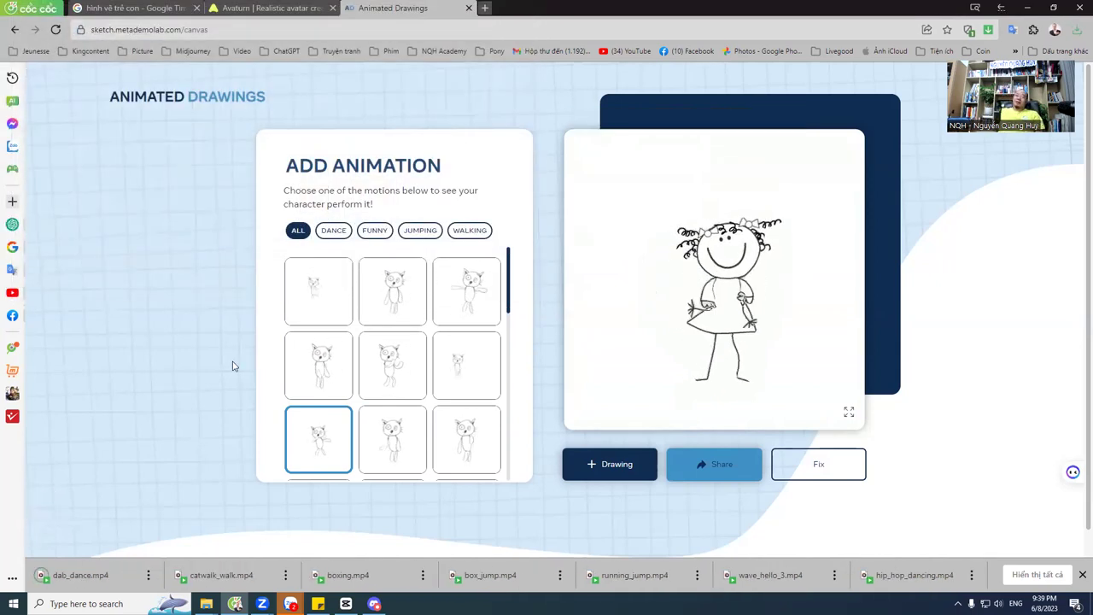
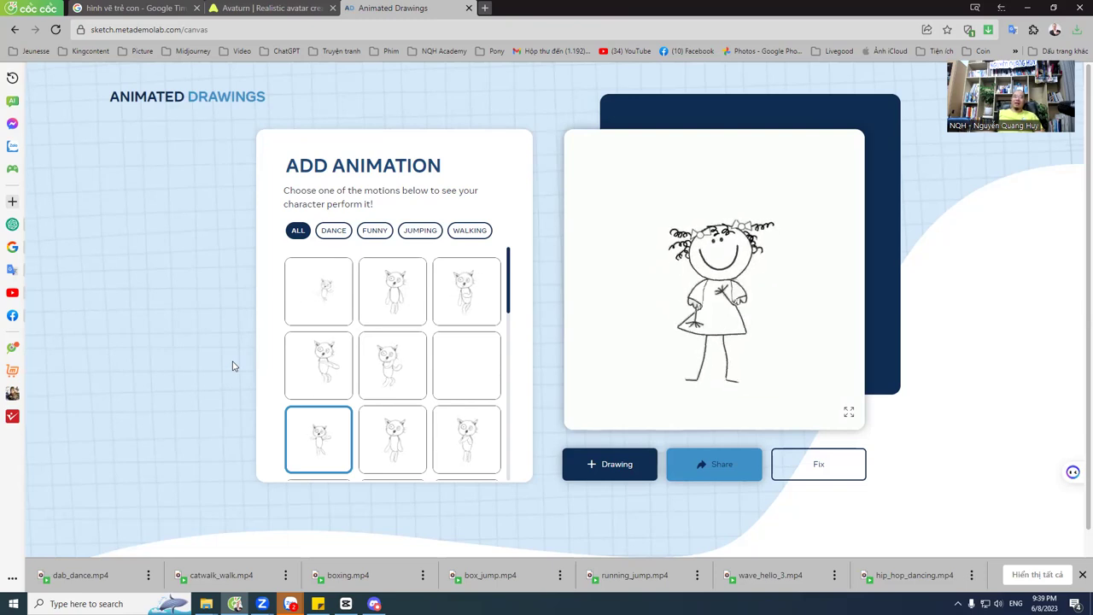
Apply the eighth and ninth preset motions to the girl in turn, saving them as the MP4 videos dance and dance001.
left_click(396, 439)
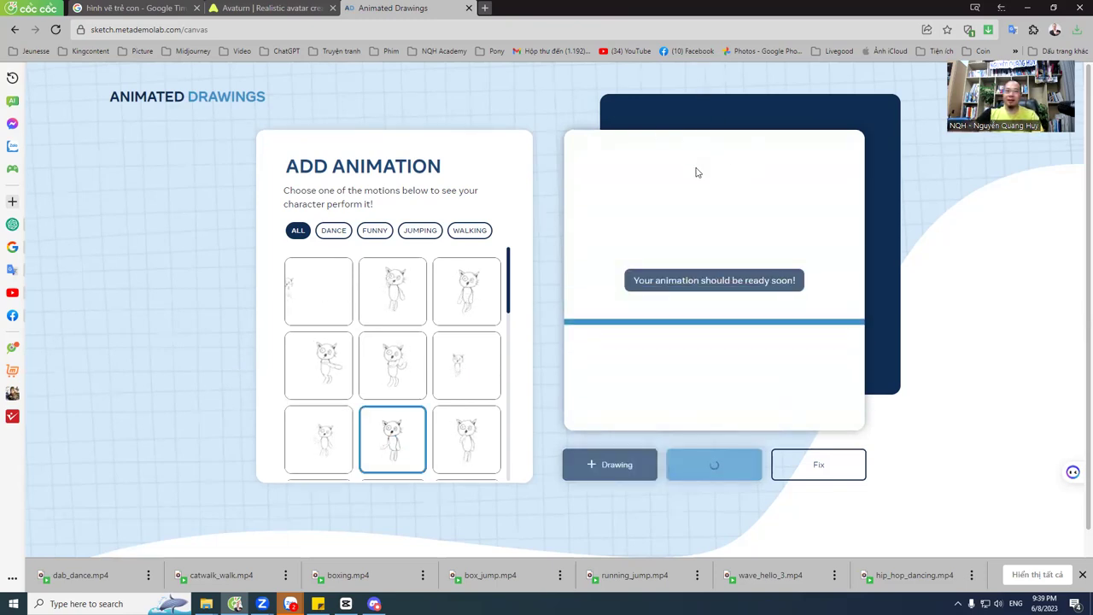
scroll(452, 376, "down", 2)
scroll(452, 377, "up", 2)
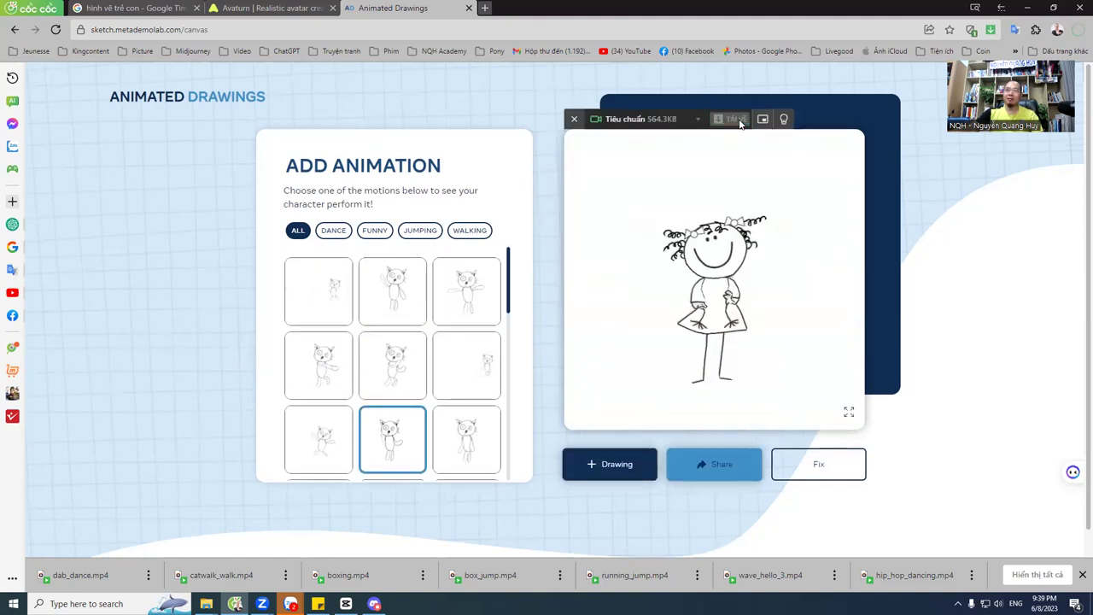
left_click(739, 121)
left_click(450, 288)
left_click(460, 422)
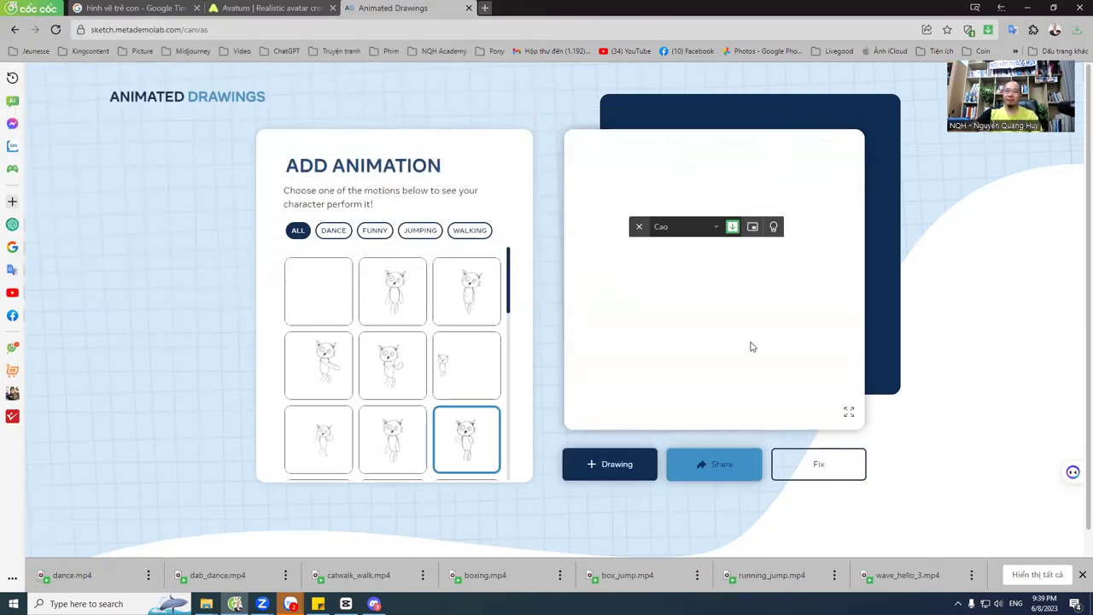
left_click(739, 120)
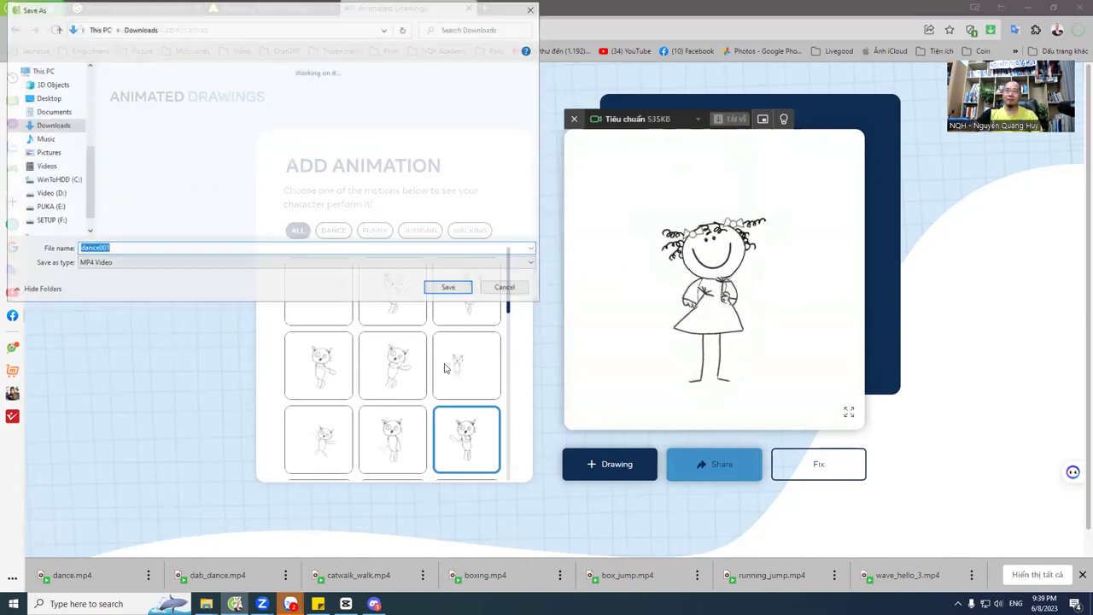
left_click(451, 288)
Apply the twelfth preset motion to the girl and save the animation as the MP4 video flying_kick.
scroll(452, 308, "down", 1)
scroll(451, 307, "down", 1)
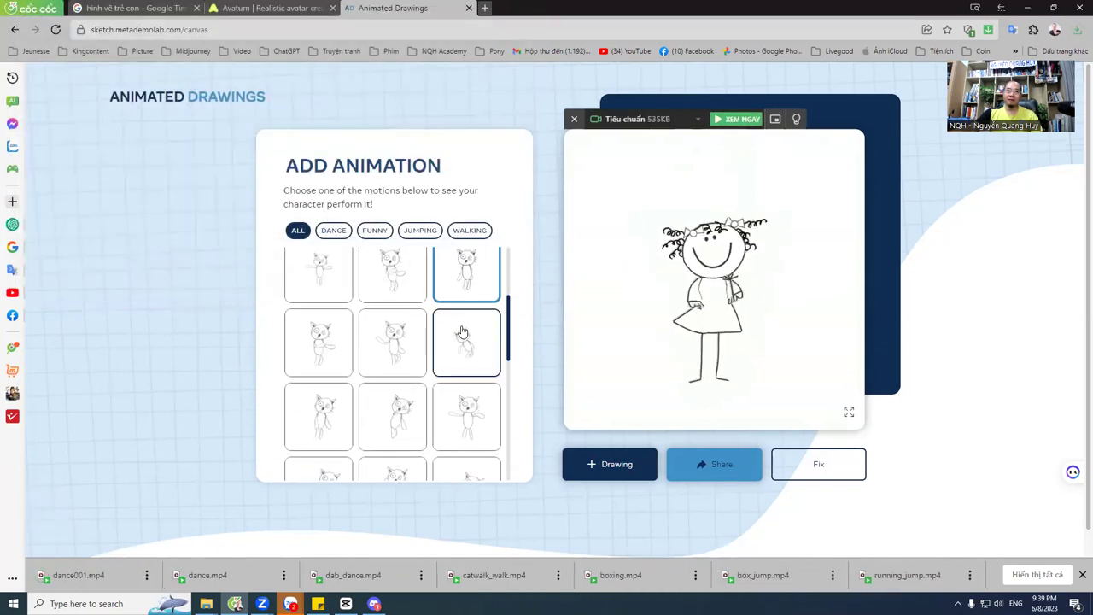
left_click(465, 322)
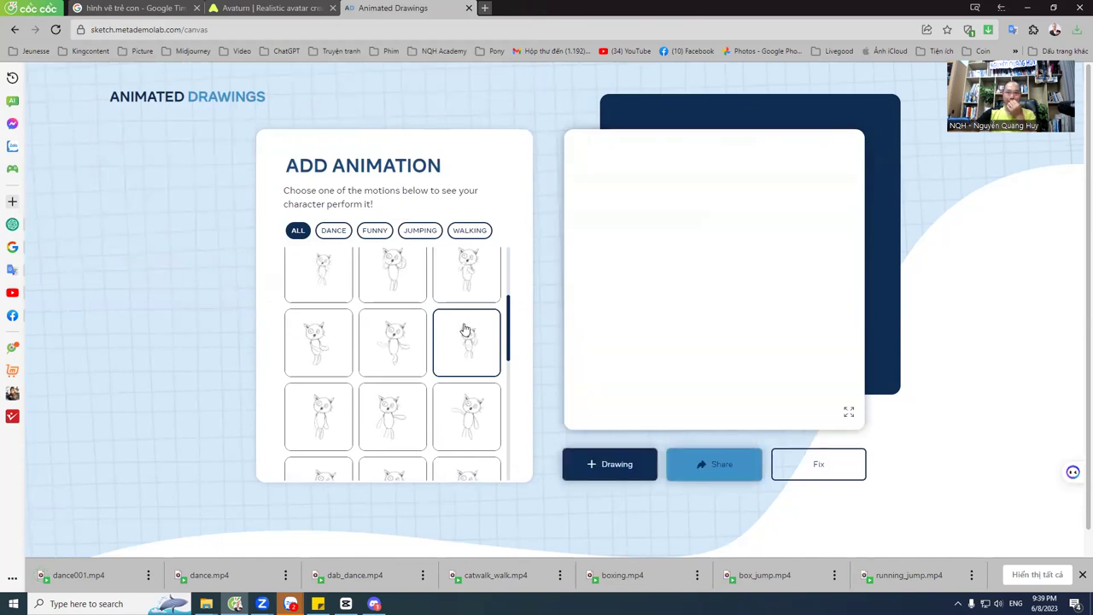
mouse_move(769, 233)
left_click(731, 119)
key("Return")
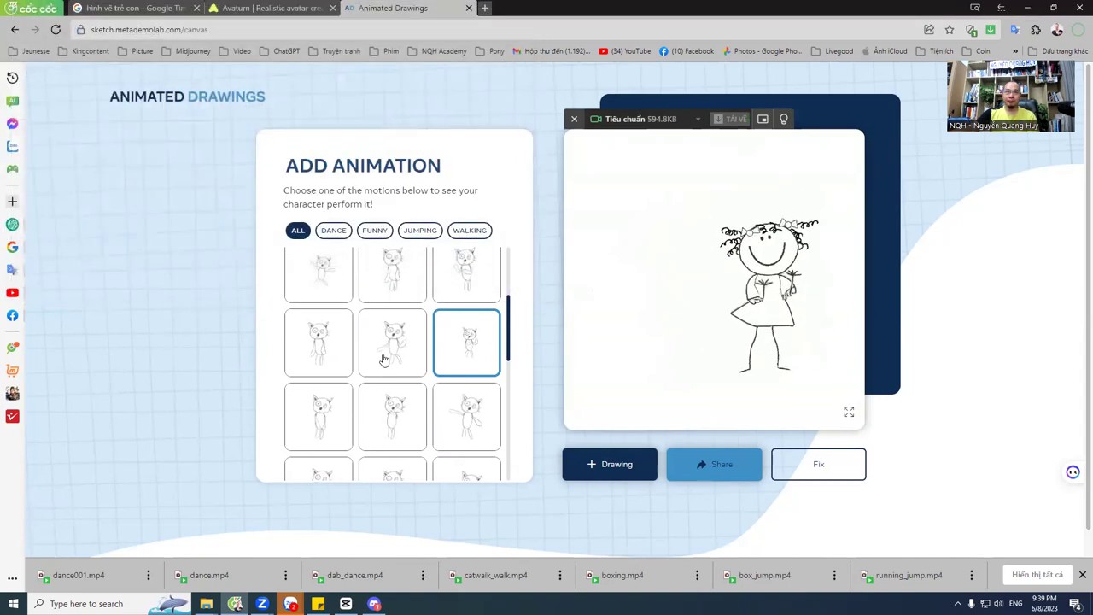
Try the thirteenth preset motion on the girl, switch to the eleventh one, and save its animation as the MP4 video floating.
scroll(446, 398, "up", 2)
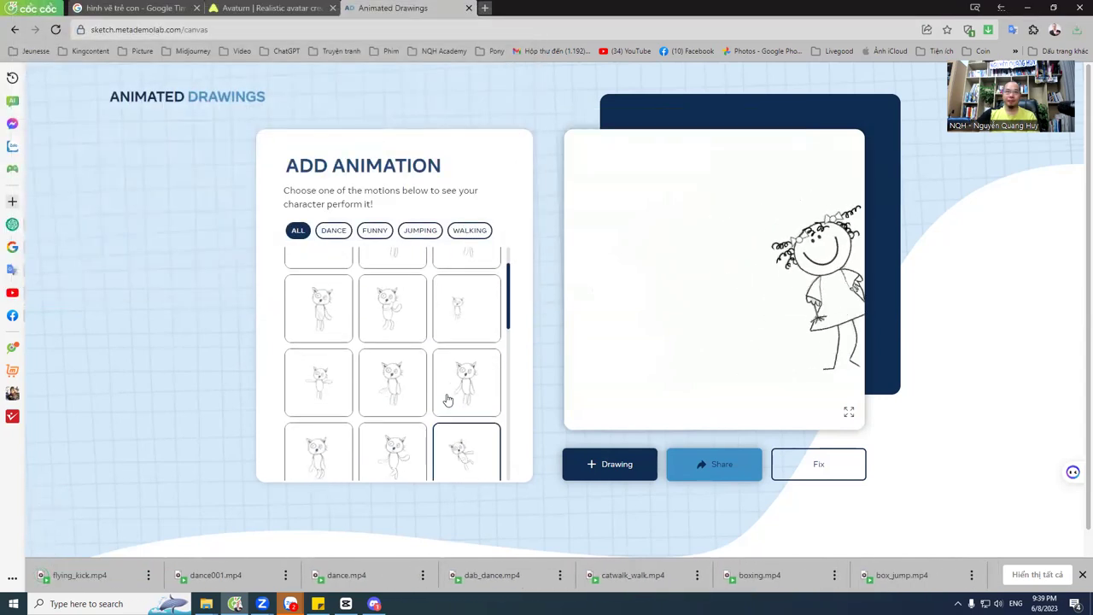
scroll(451, 398, "down", 1)
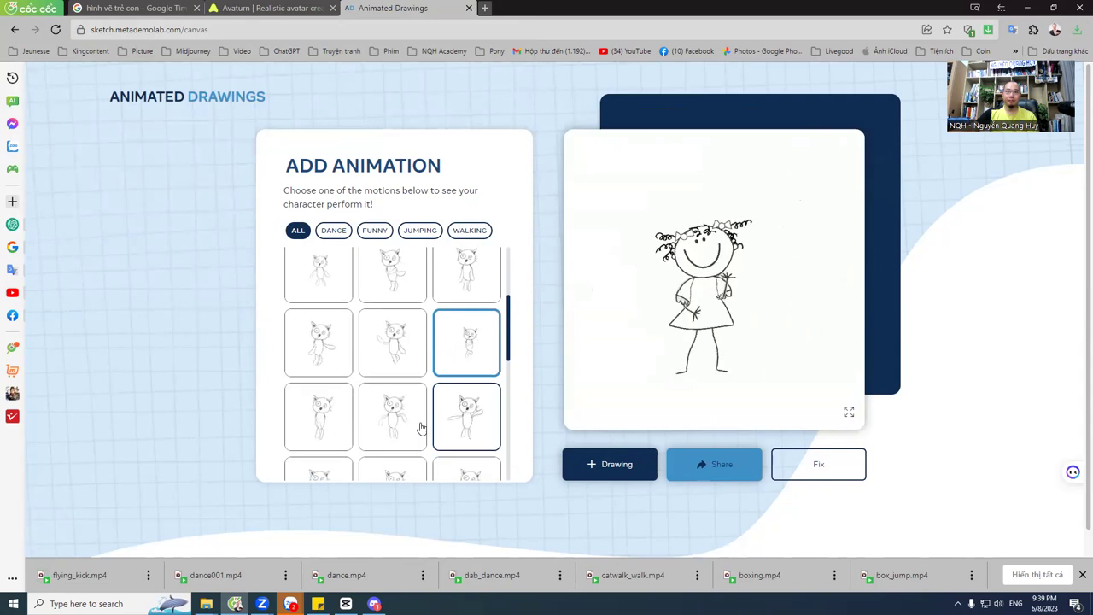
left_click(314, 418)
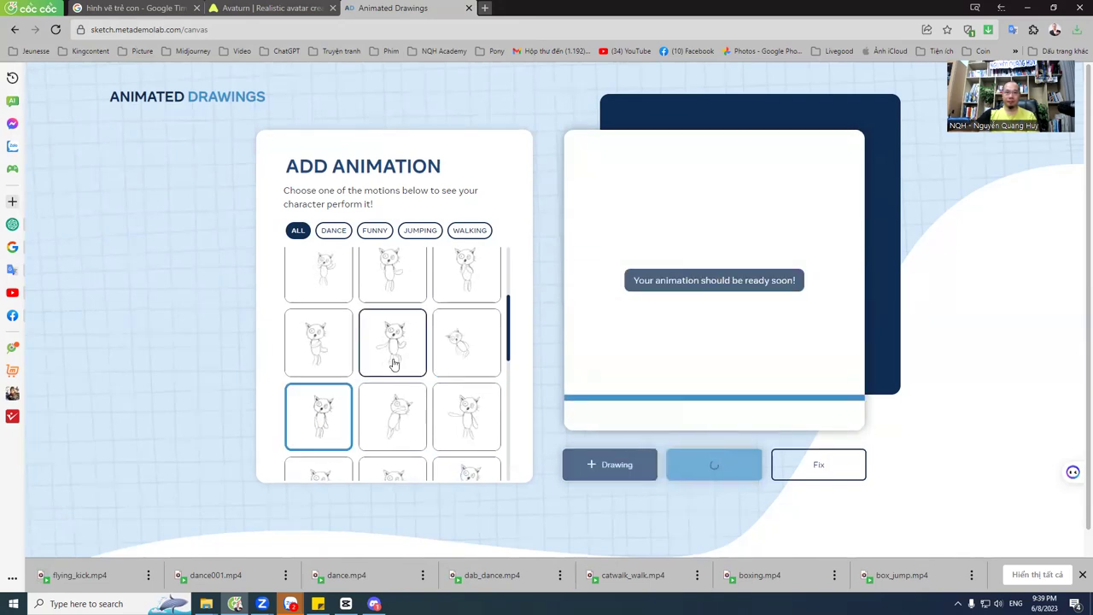
left_click(396, 345)
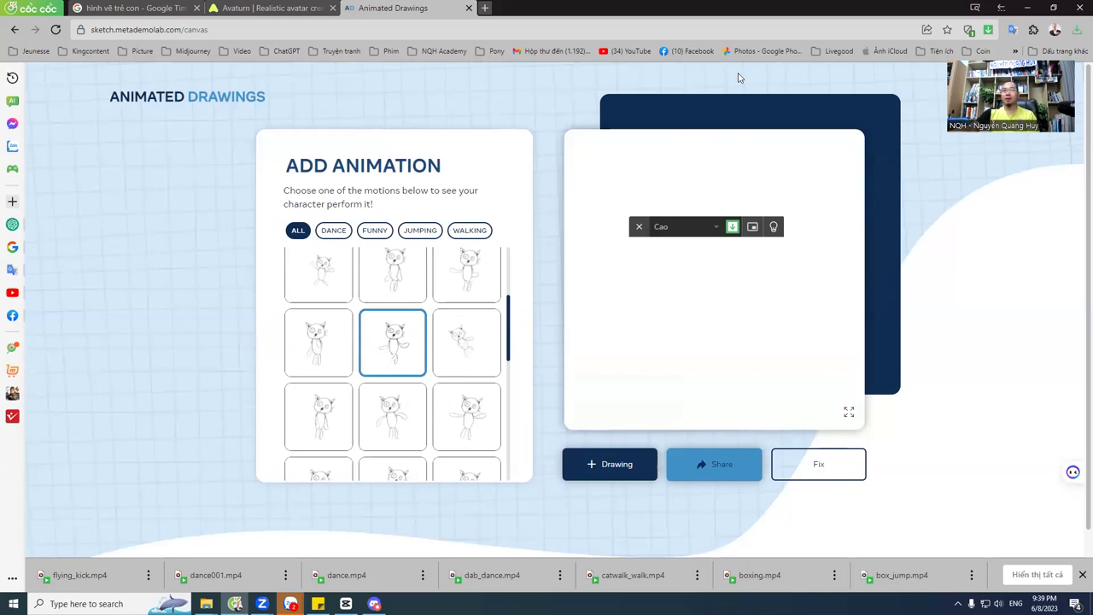
left_click(720, 121)
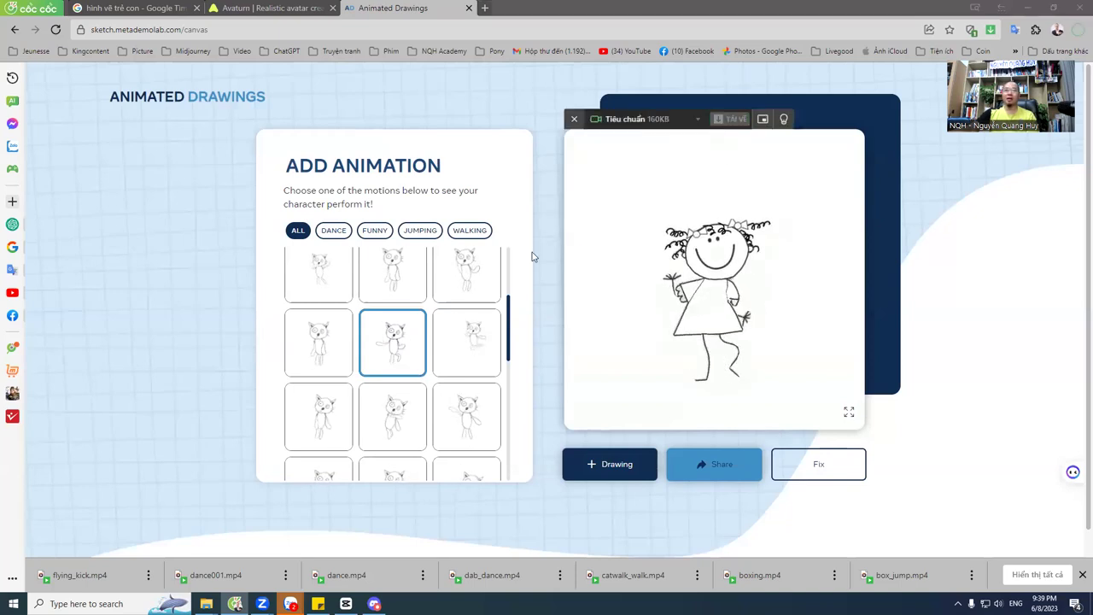
left_click(450, 289)
Apply the tenth and thirteenth preset motions to the girl in turn, saving them as the MP4 videos dance002 and happy_idle.
left_click(314, 341)
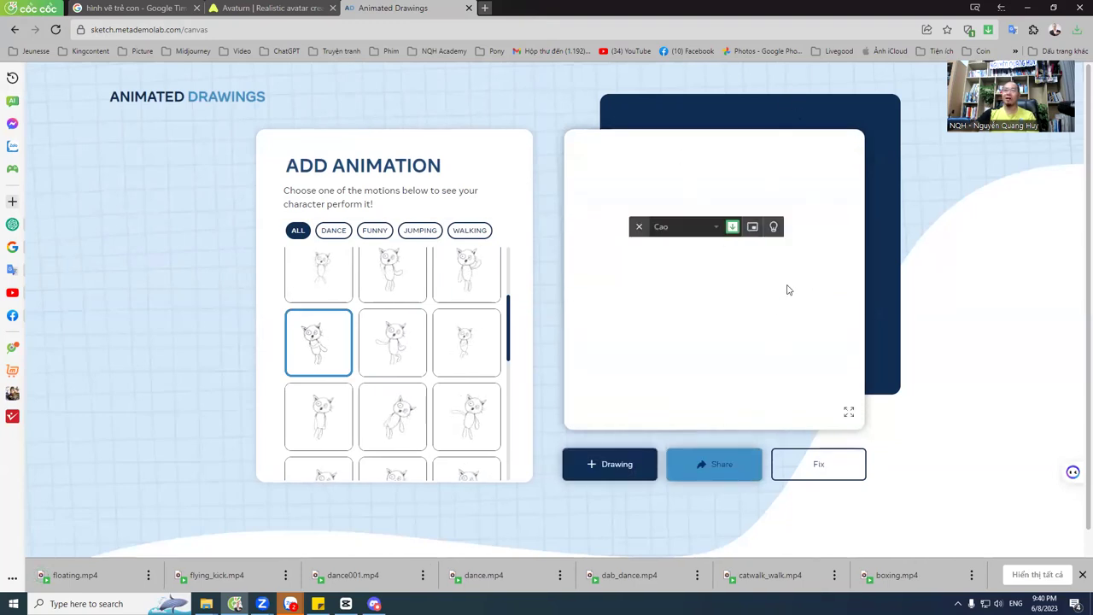
left_click(733, 124)
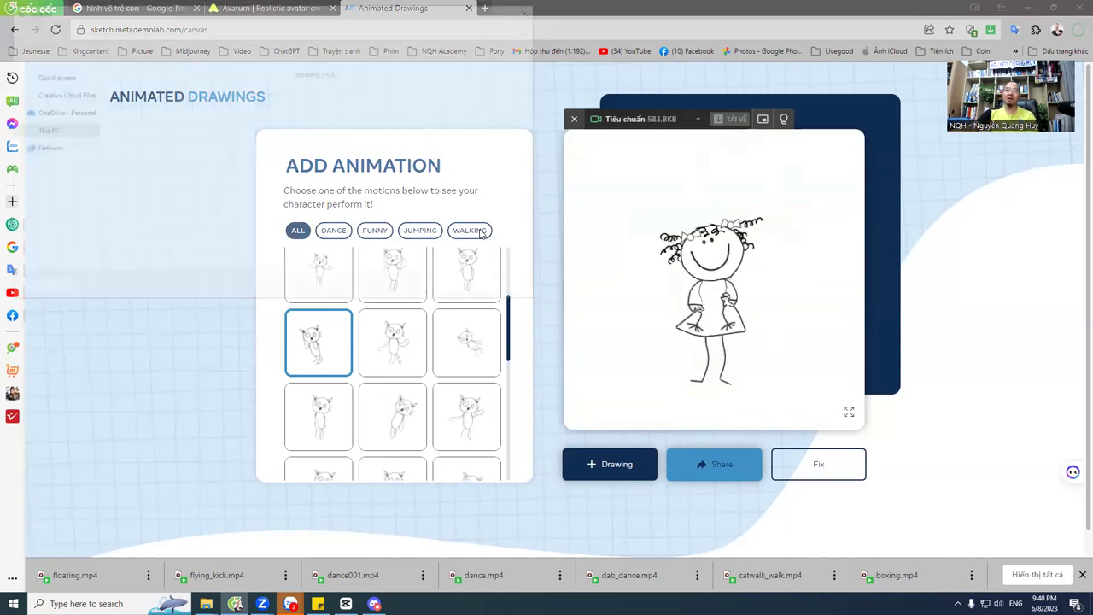
left_click(450, 289)
left_click(304, 431)
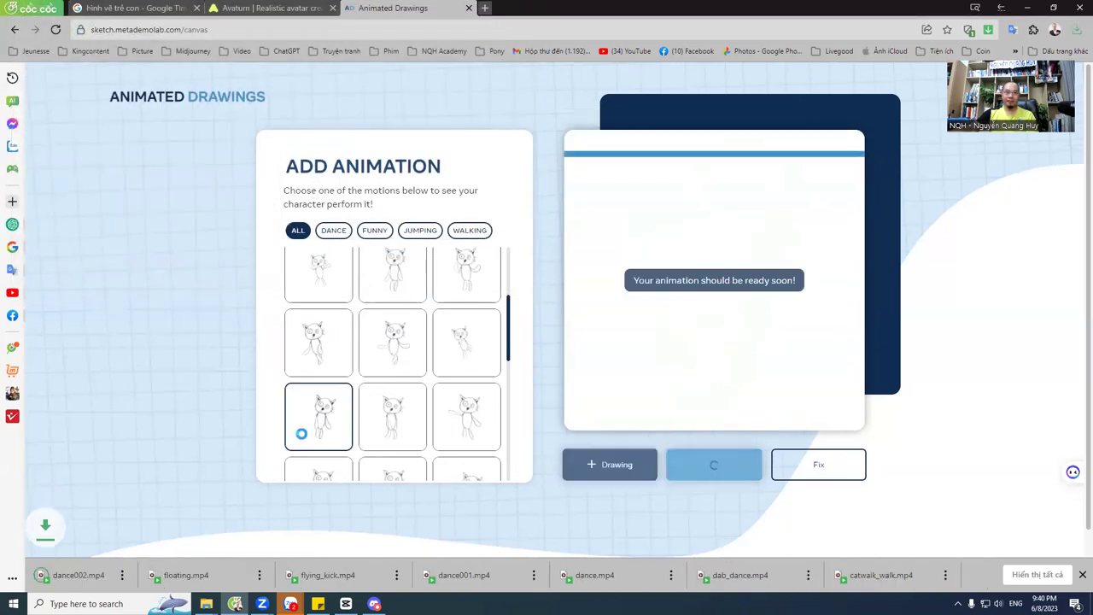
mouse_move(749, 124)
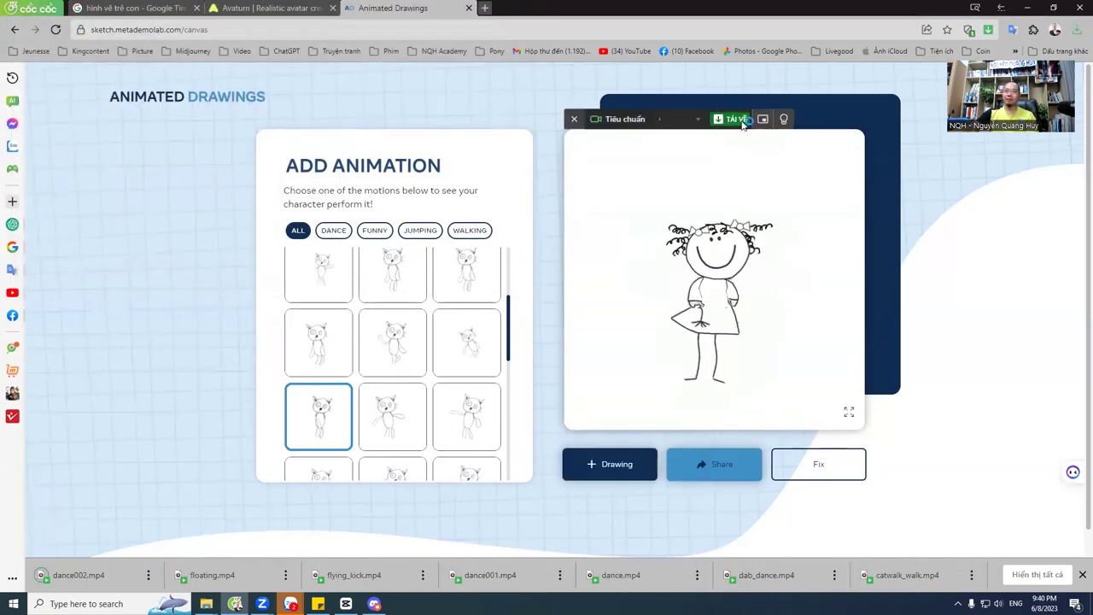
left_click(450, 289)
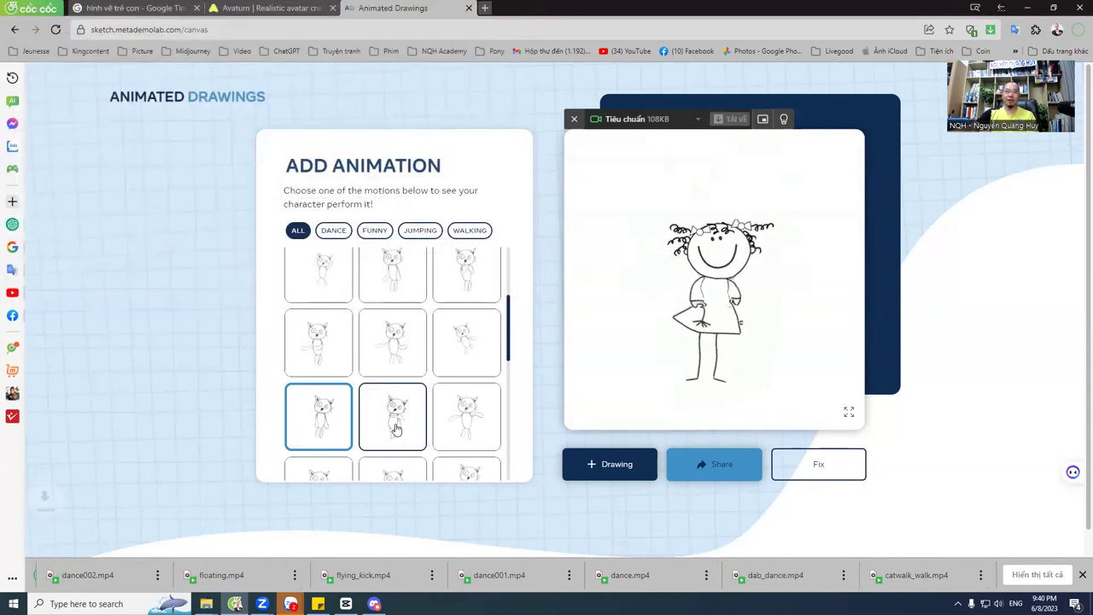
Apply the fourteenth and fifteenth preset motions to the girl in turn, saving them as the MP4 videos hip_hop_dancing2 and hip_hop_dancing3.
left_click(409, 414)
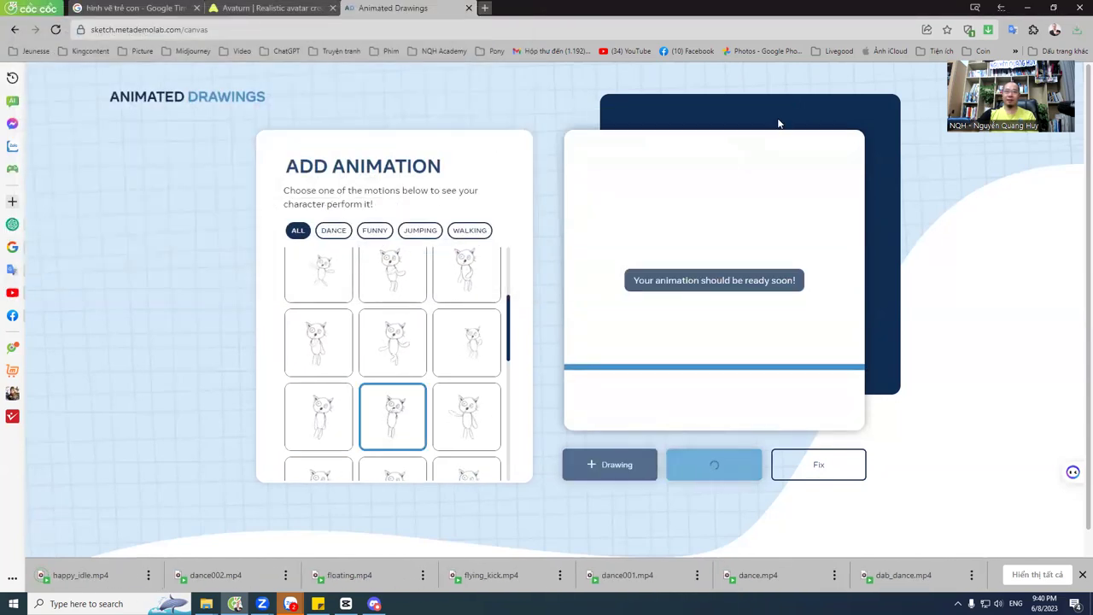
mouse_move(769, 148)
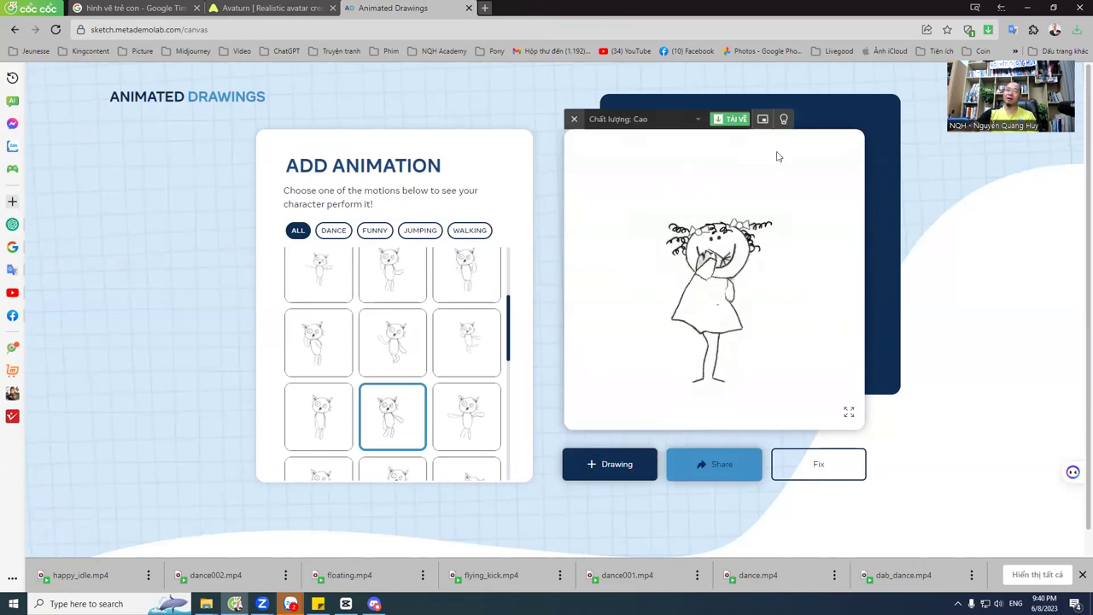
left_click(732, 118)
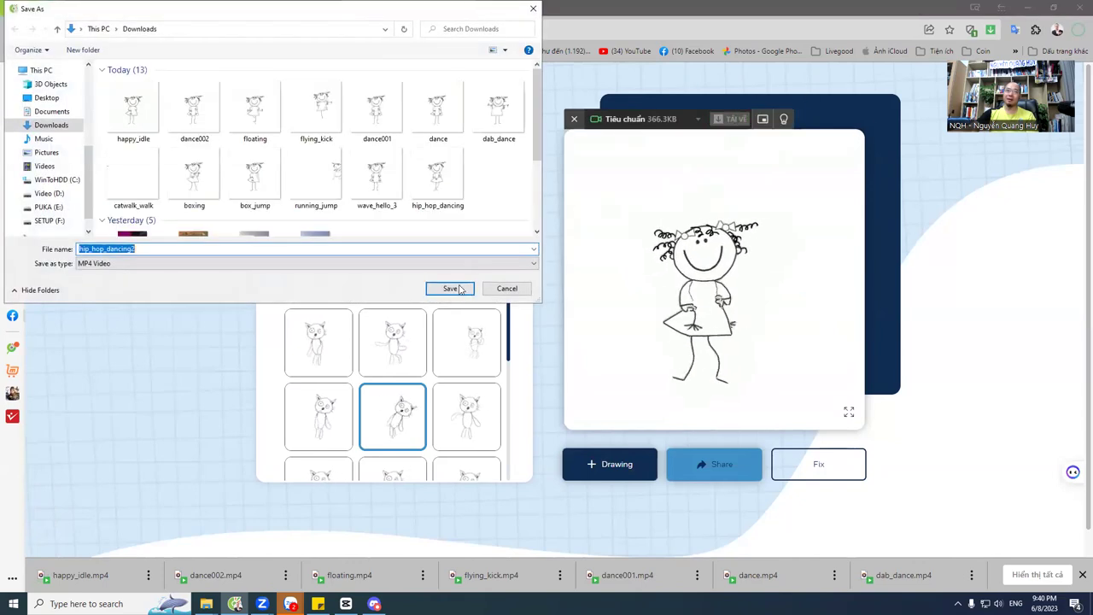
left_click(451, 287)
left_click(467, 412)
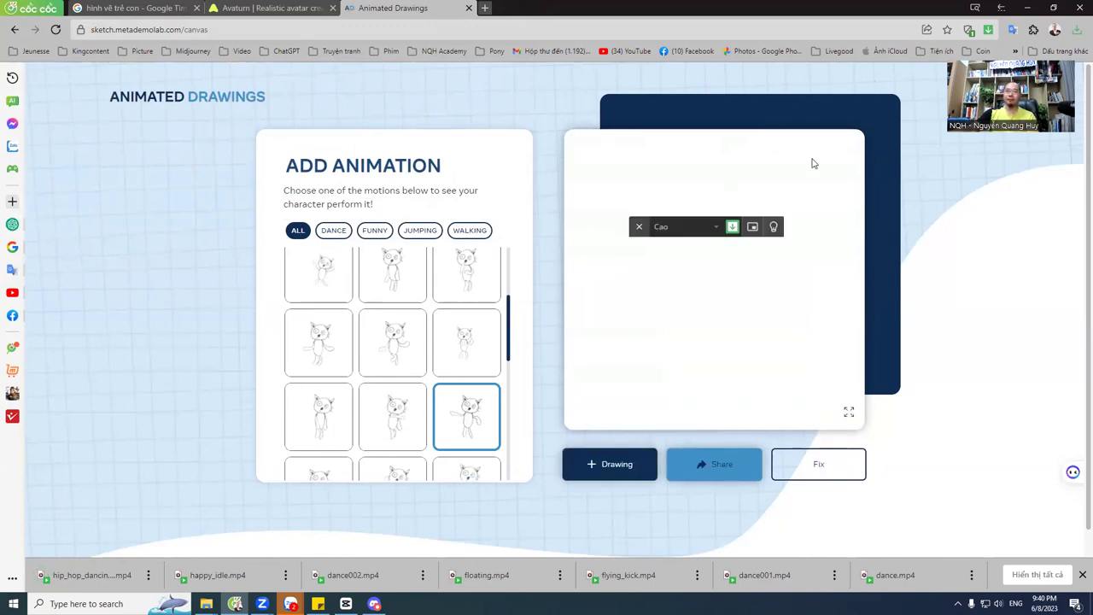
left_click(722, 134)
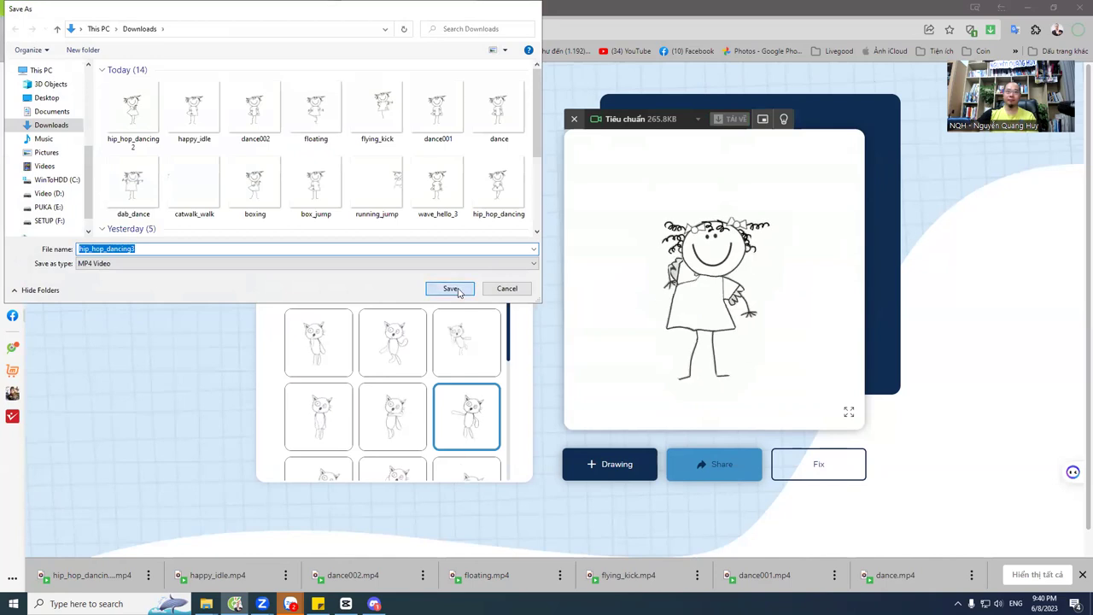
left_click(447, 285)
Apply the third and second motions of the sixth row in turn, saving them as the MP4 videos jump and joyful_jump_l.
scroll(451, 397, "down", 1)
scroll(453, 404, "down", 1)
left_click(459, 319)
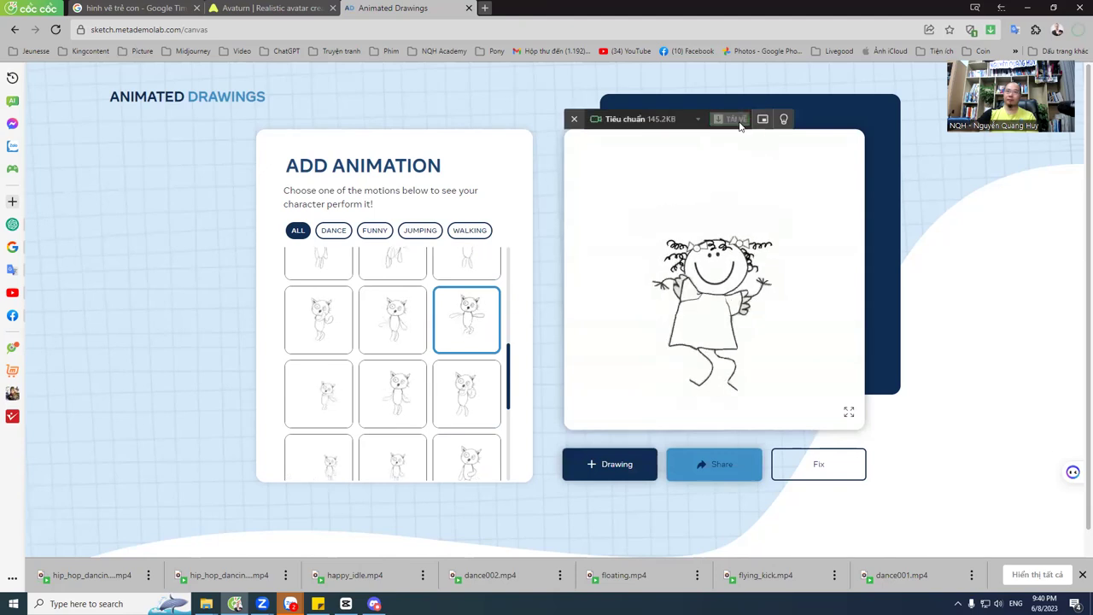
left_click(734, 120)
left_click(450, 289)
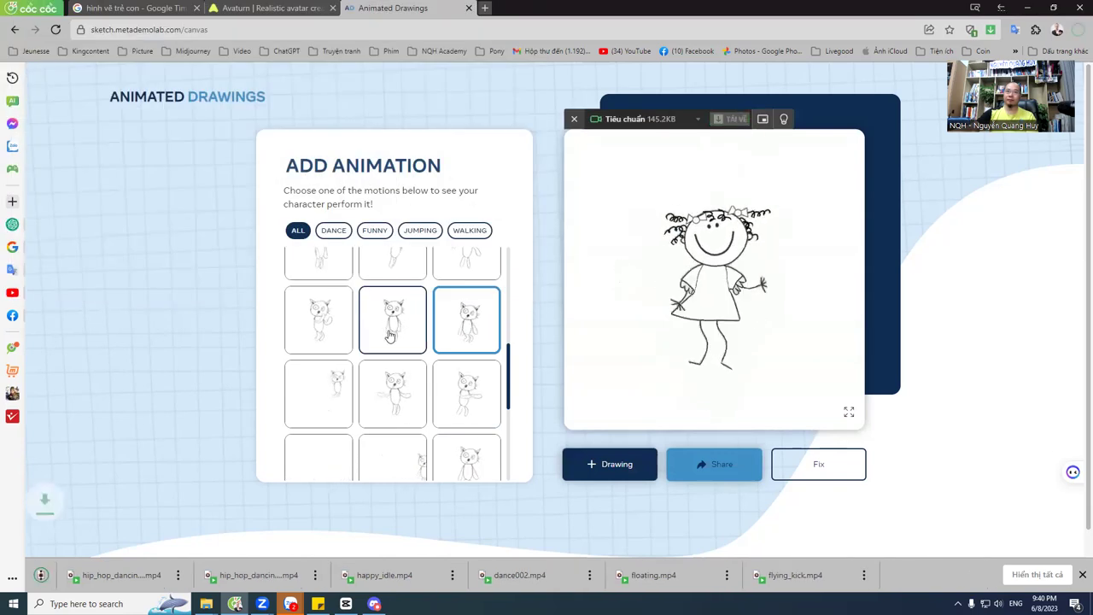
left_click(392, 319)
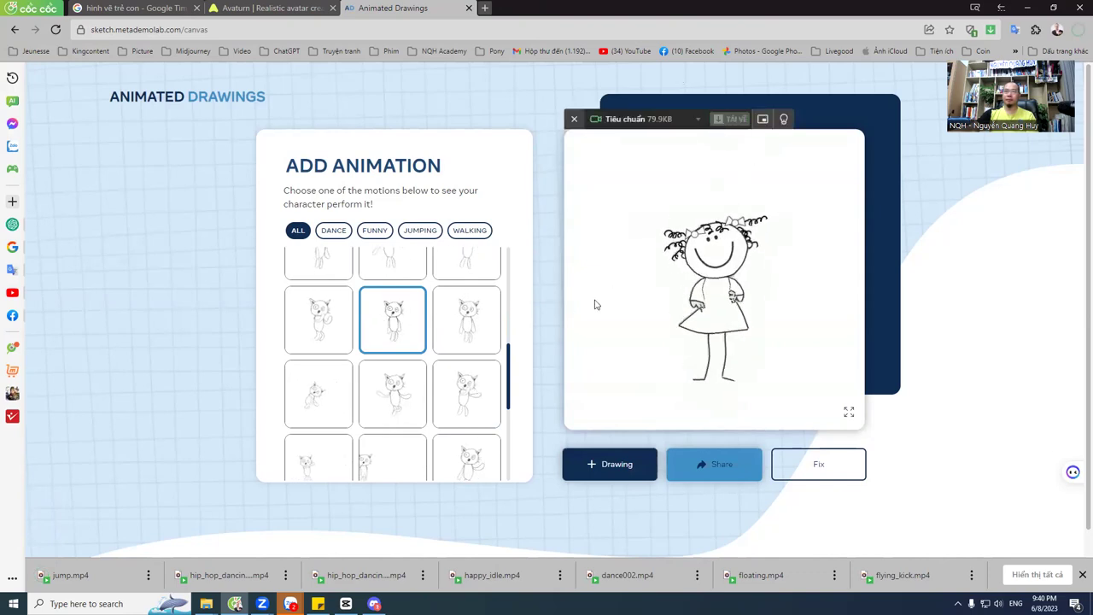
left_click(450, 289)
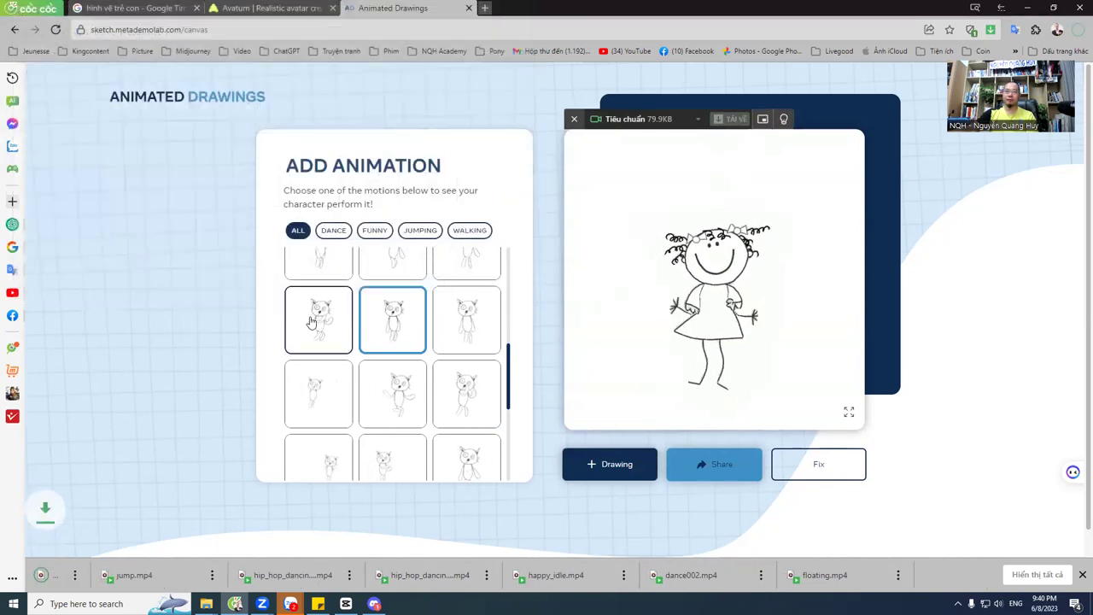
Save the sixth row's first motion as the MP4 video jab_cross, and the first motion of the third-last row as shuffle_dance.
left_click(318, 321)
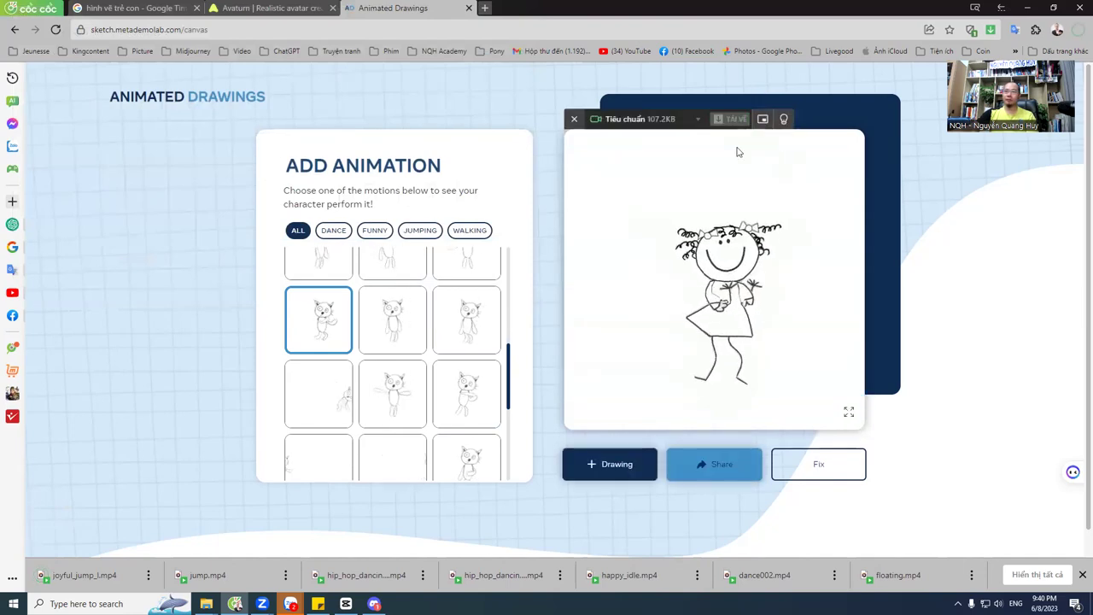
left_click(737, 119)
left_click(449, 289)
scroll(456, 370, "down", 2)
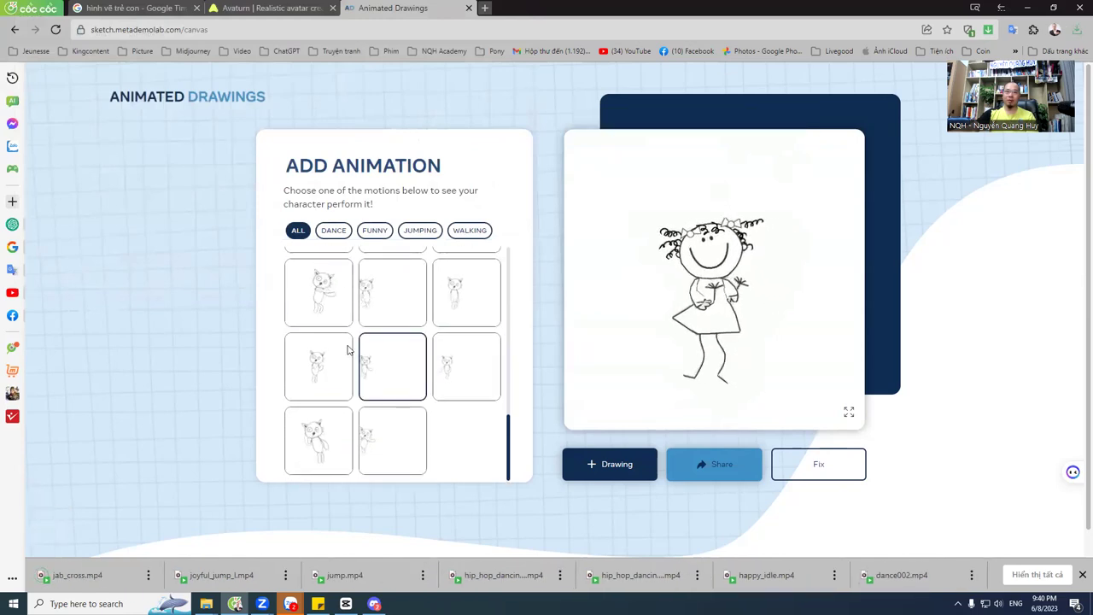
left_click(304, 288)
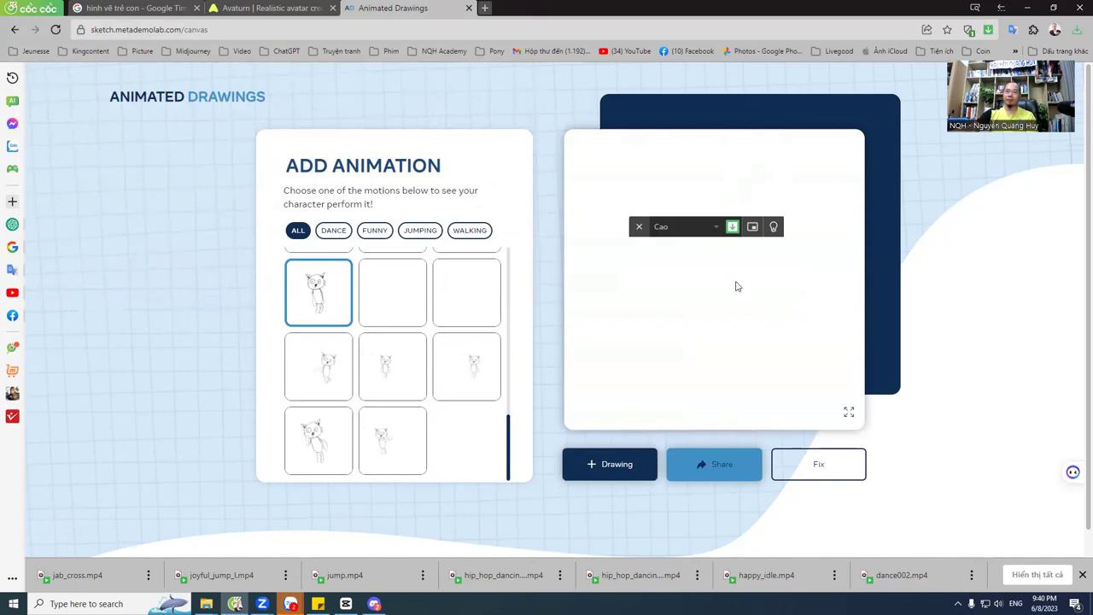
left_click(730, 120)
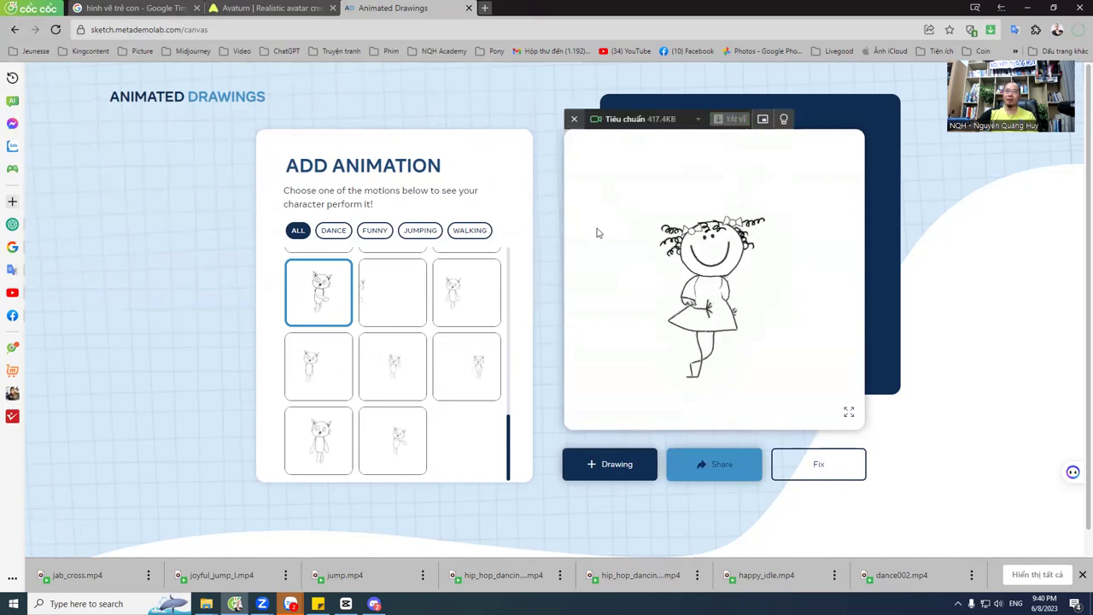
left_click(449, 288)
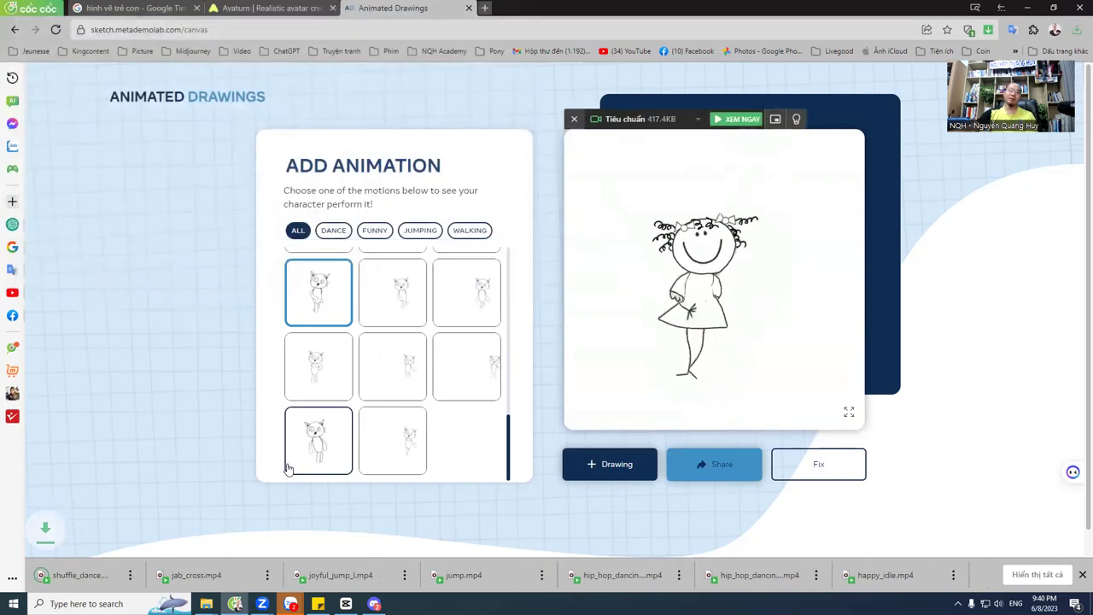
Switch to CapCut and import all the girl animation videos, shuffle_dance through hip_hop_dancing, plus the original girl PNG from the Downloads folder.
left_click(346, 604)
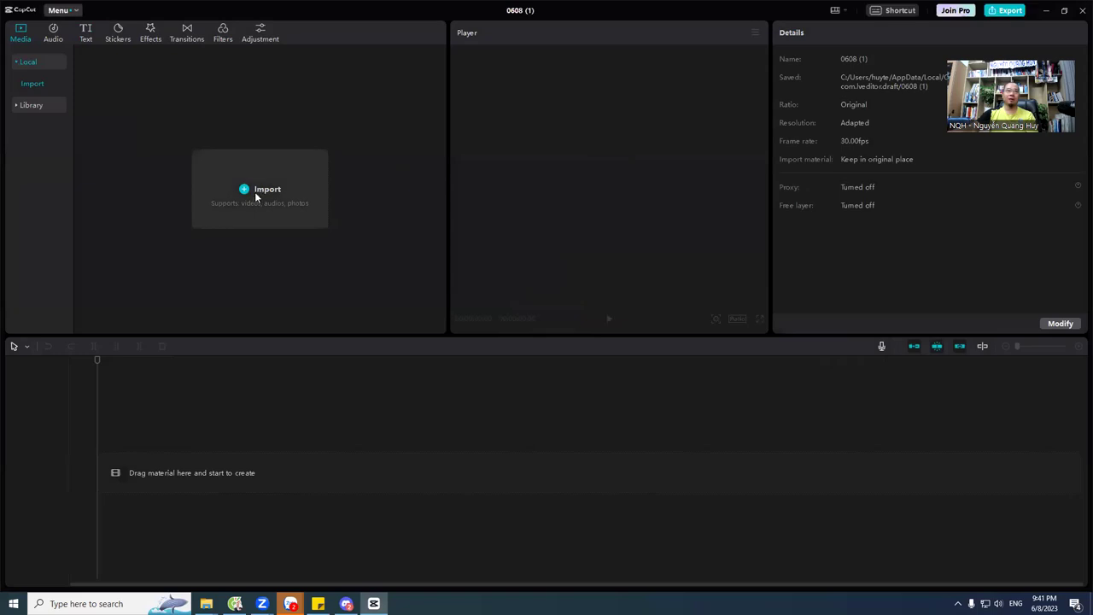
left_click(256, 193)
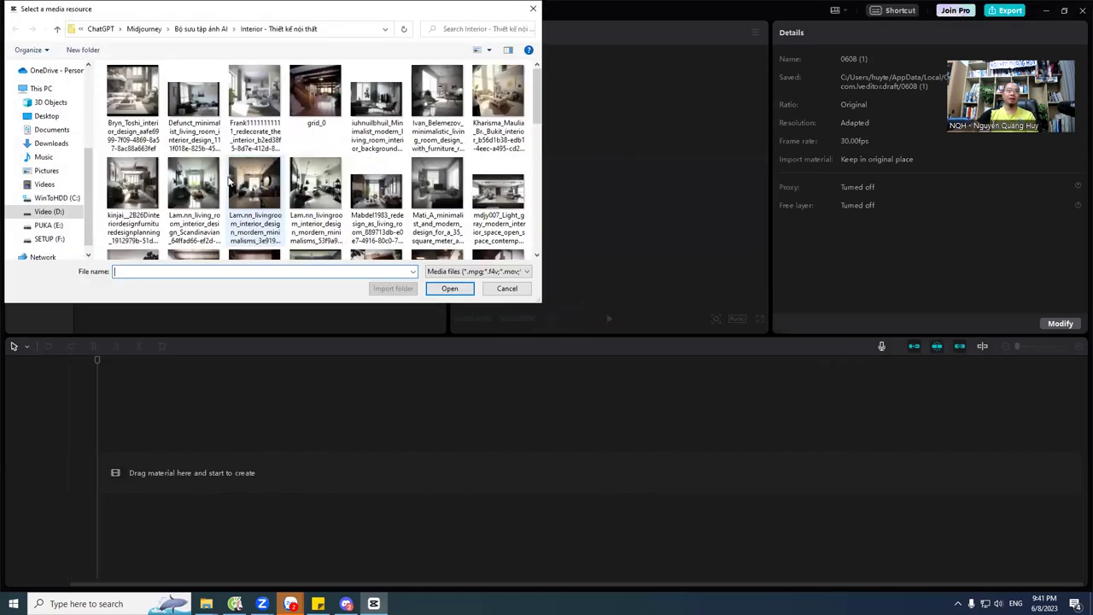
left_click(46, 144)
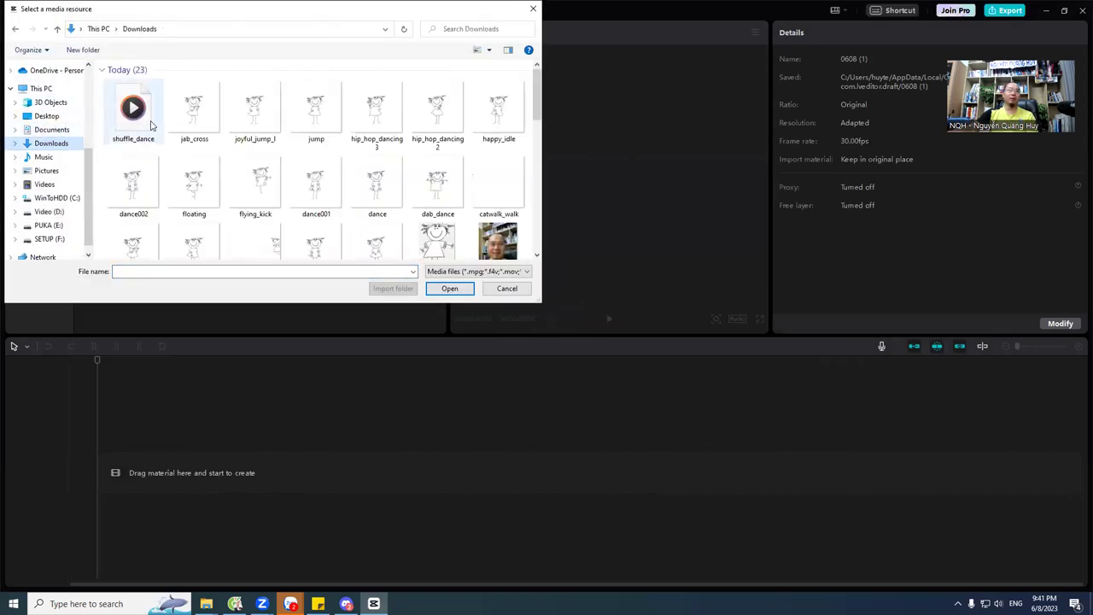
left_click(133, 107)
scroll(328, 183, "down", 3)
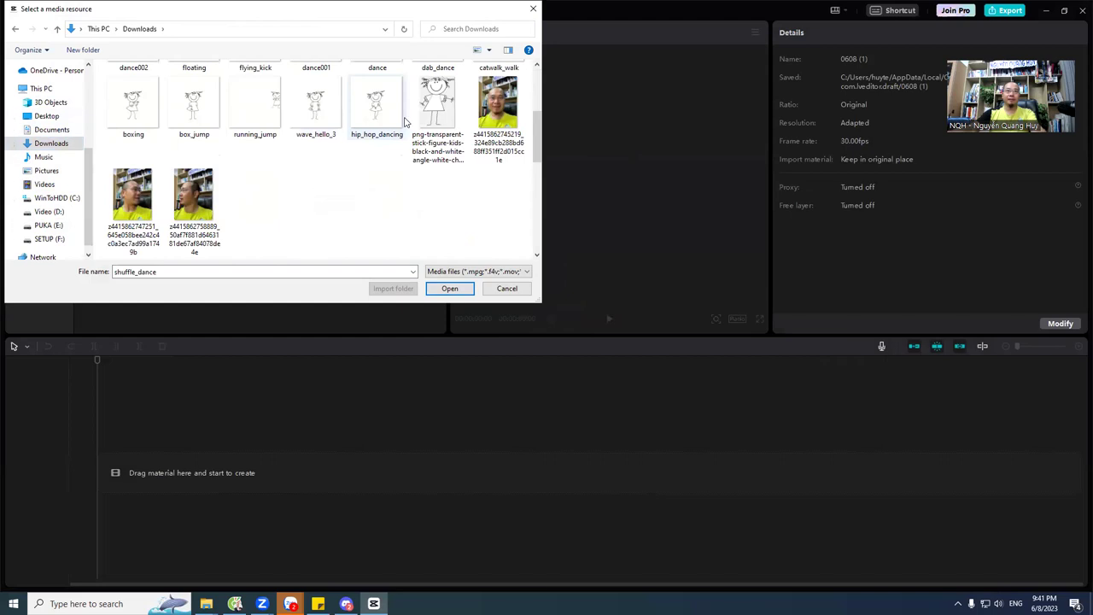
left_click(387, 120, "shift")
left_click(438, 106, "ctrl")
left_click(449, 288)
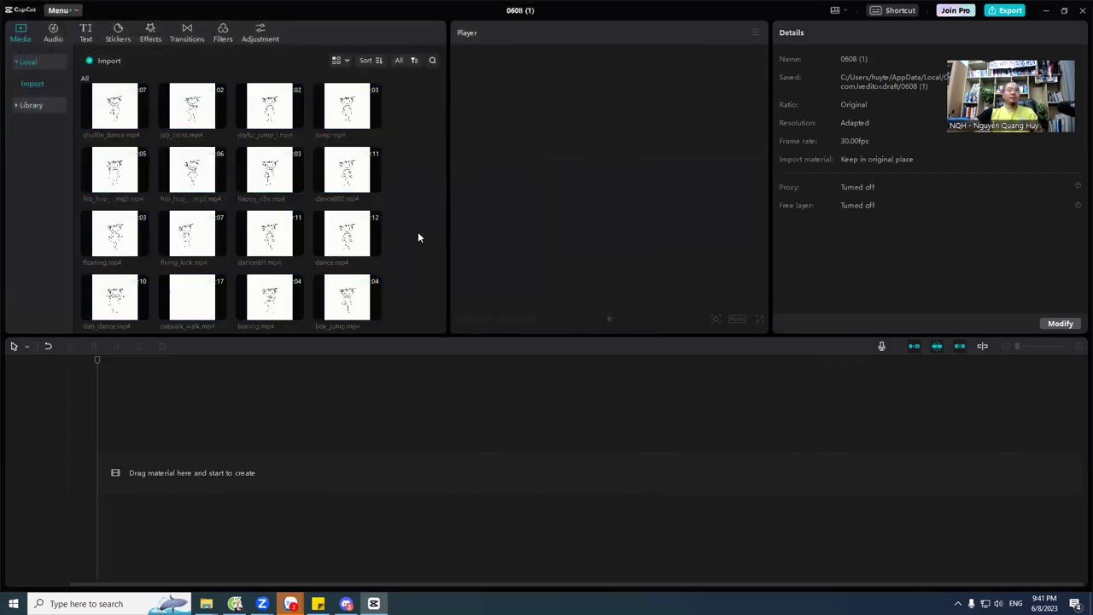
Preview the shuffle_dance clip and place all the imported animation videos one after another on the timeline.
left_click(128, 106)
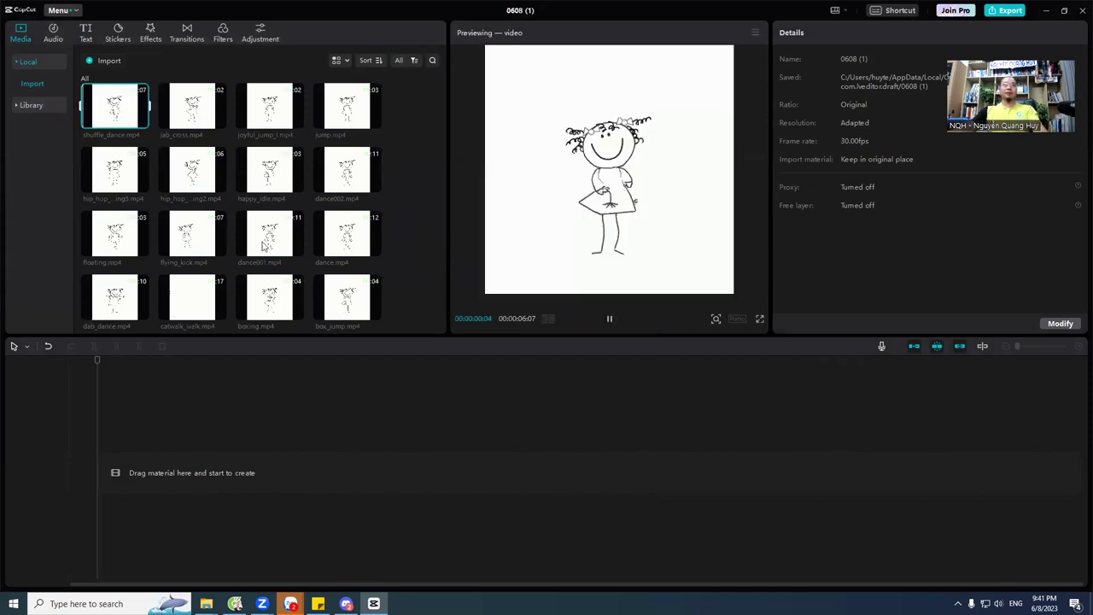
scroll(311, 275, "down", 2)
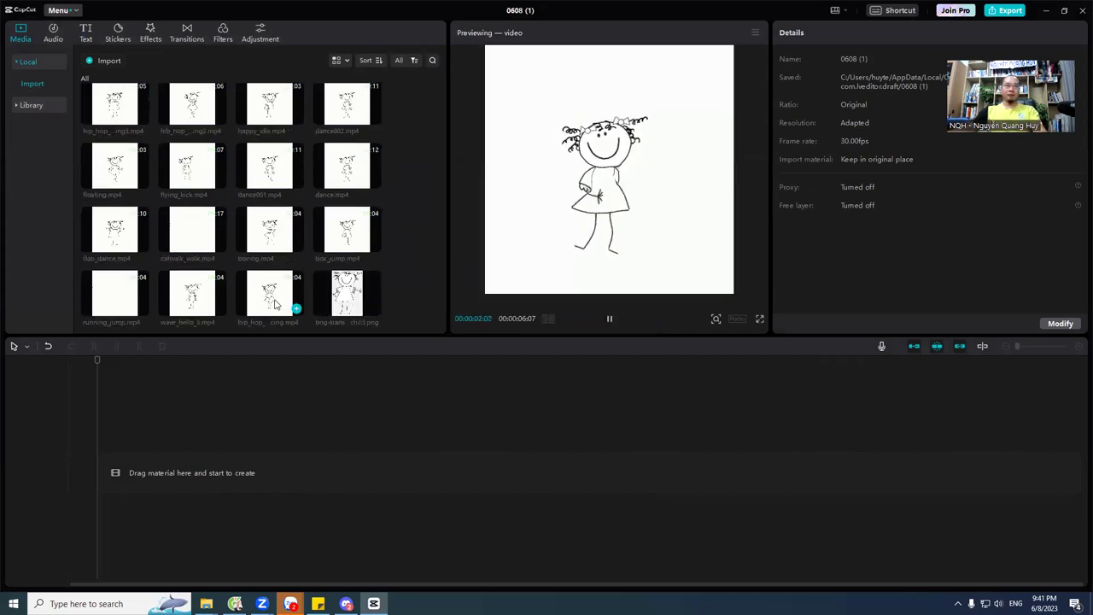
key("ctrl+a")
left_click_drag(275, 304, 239, 479)
left_click(261, 538)
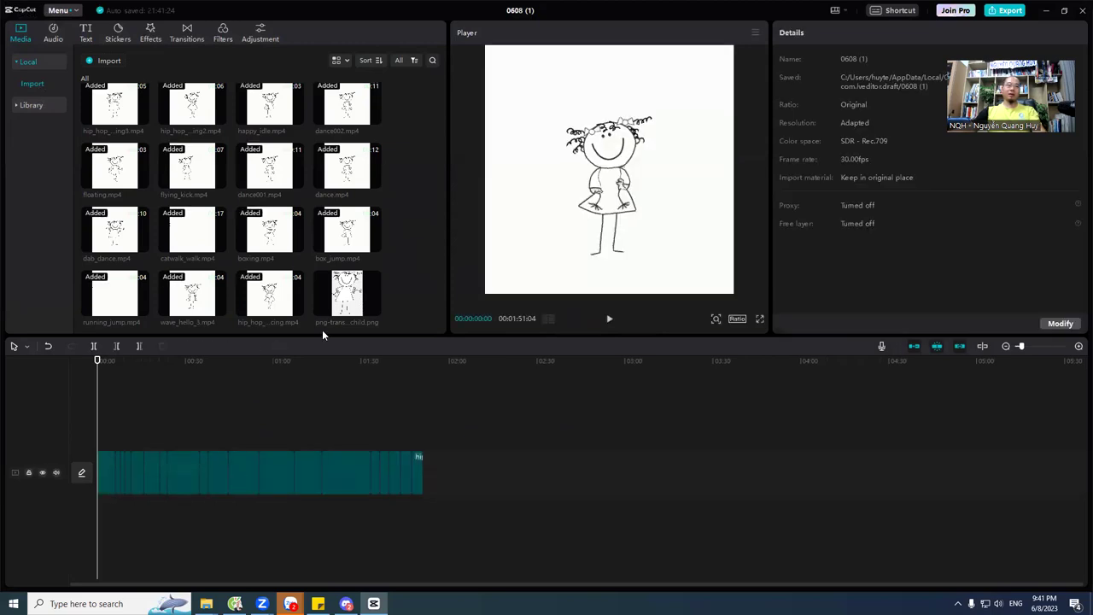
Insert the original girl PNG at the very start of the timeline and play back the opening.
left_click(359, 299)
left_click(99, 361)
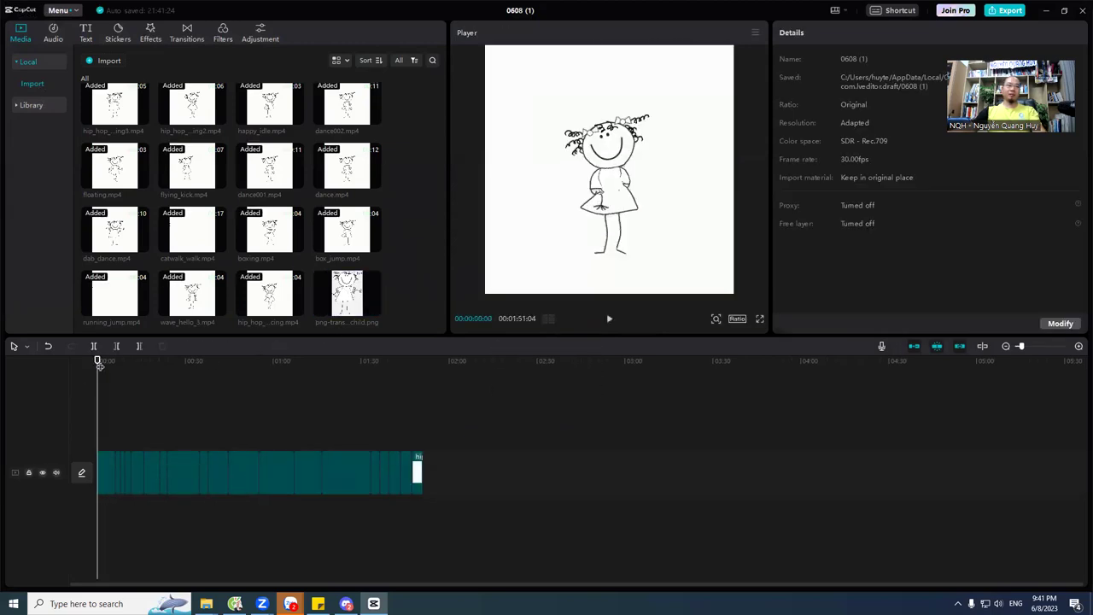
left_click(373, 310)
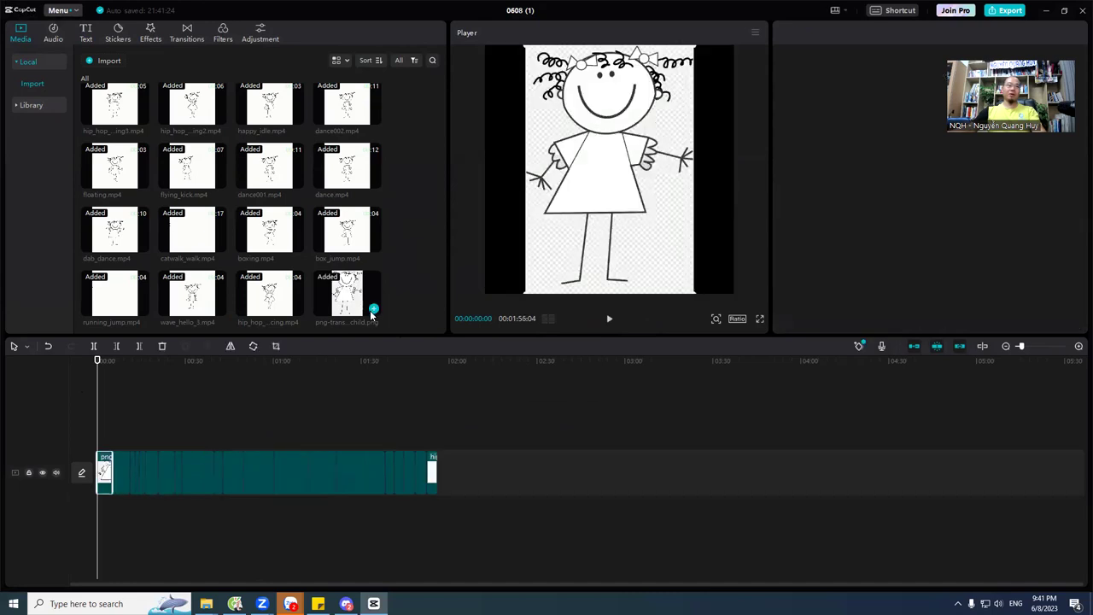
key("space")
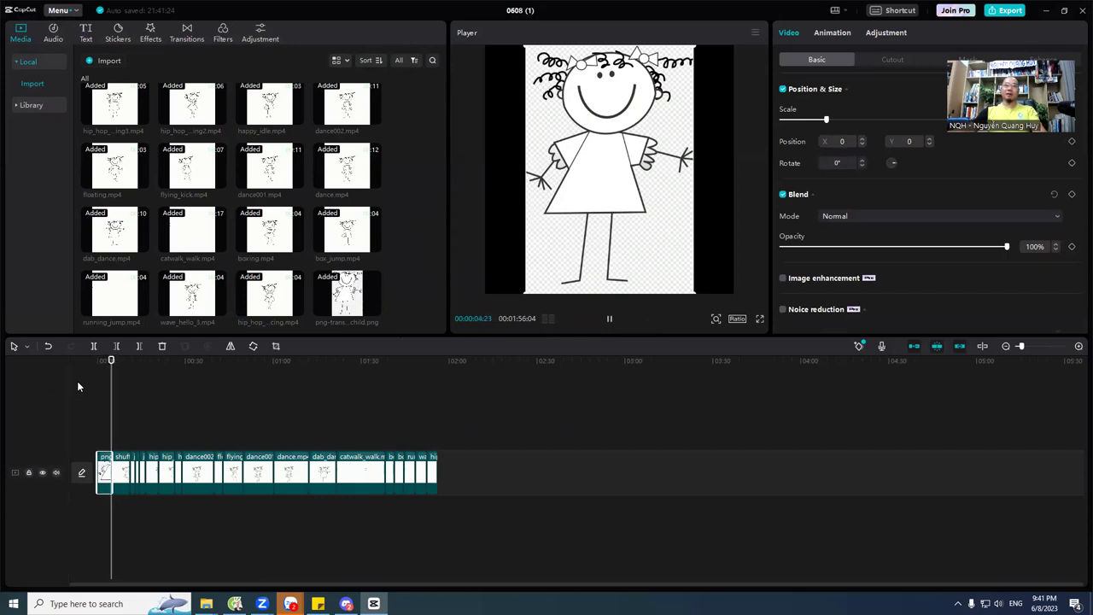
key("space")
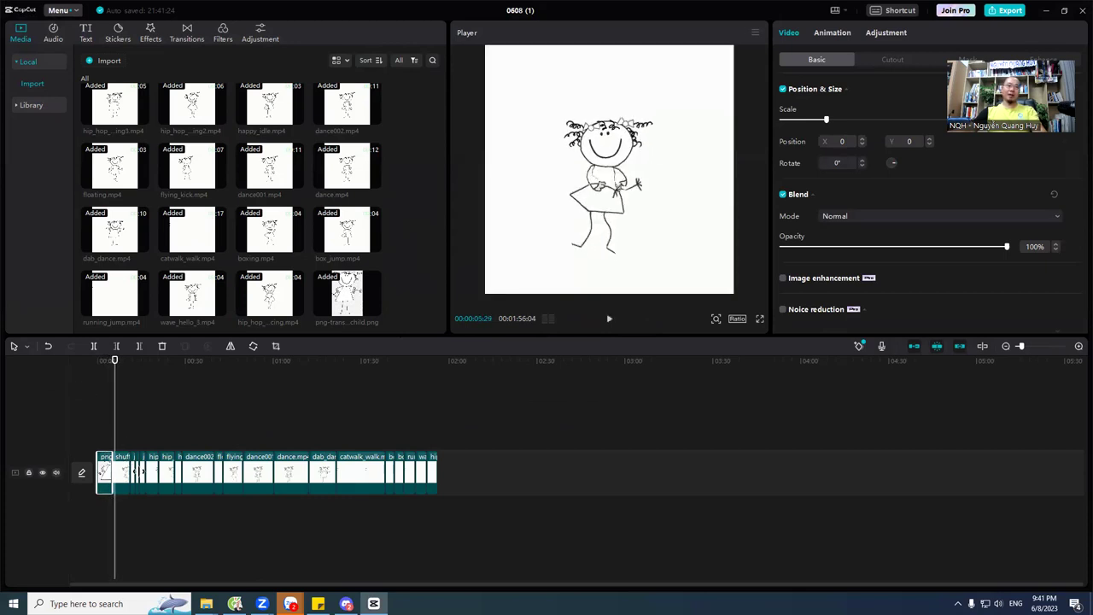
Shorten the long catwalk_walk, dance, dance001 and dance002 clips on the timeline until the sequence lasts about 1:34.
left_click(429, 362)
left_click(364, 477)
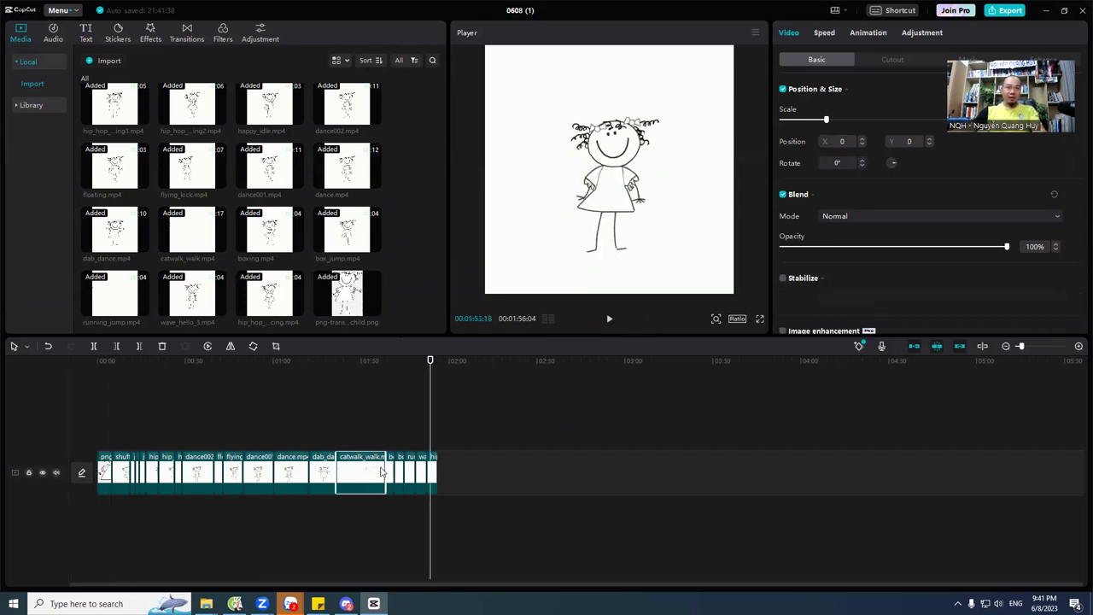
mouse_move(383, 462)
left_mouse_down()
mouse_move(336, 475)
mouse_move(351, 475)
mouse_move(170, 470)
left_mouse_up()
left_click(313, 471)
left_click(272, 475)
left_click(205, 470)
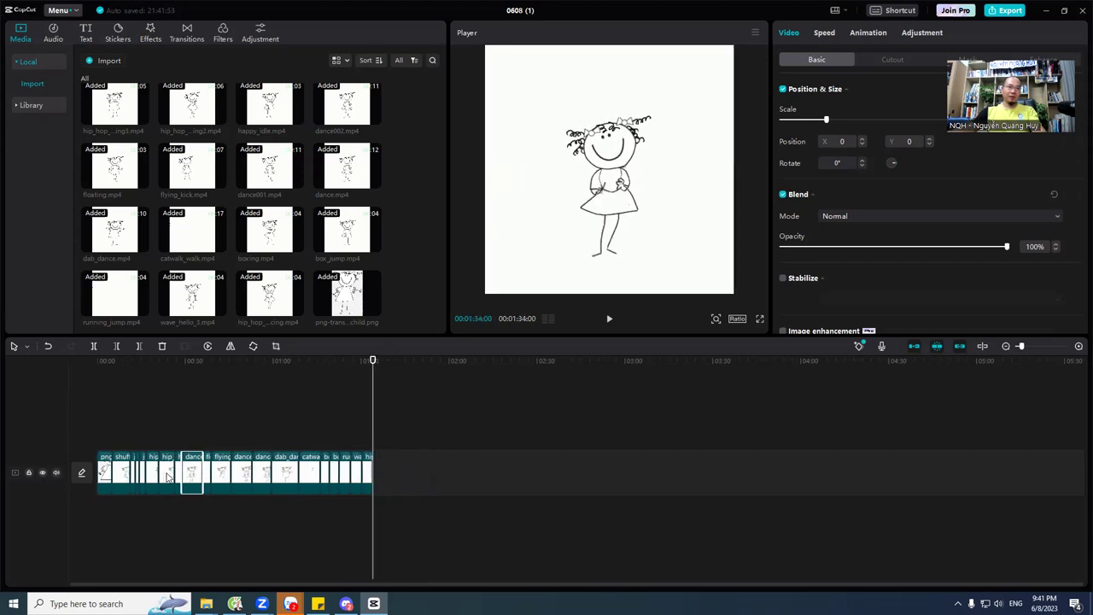
Trim the dab_dance, catwalk_walk and other longer clips further until the whole sequence lasts about 1:29.
left_click(288, 475)
left_click_drag(302, 476, 306, 475)
left_click(301, 477)
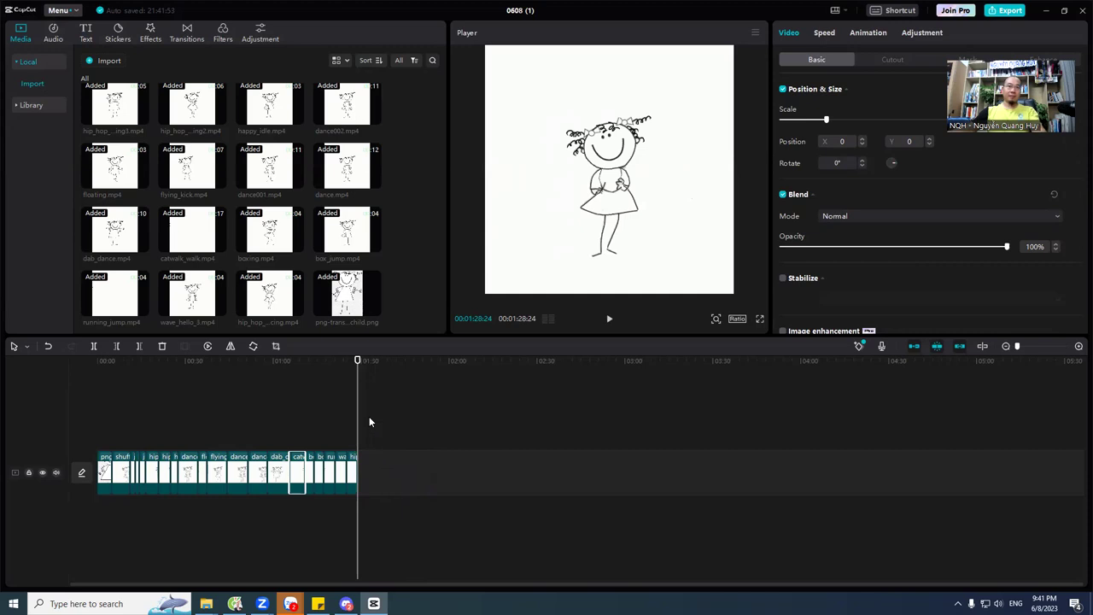
left_click(124, 476)
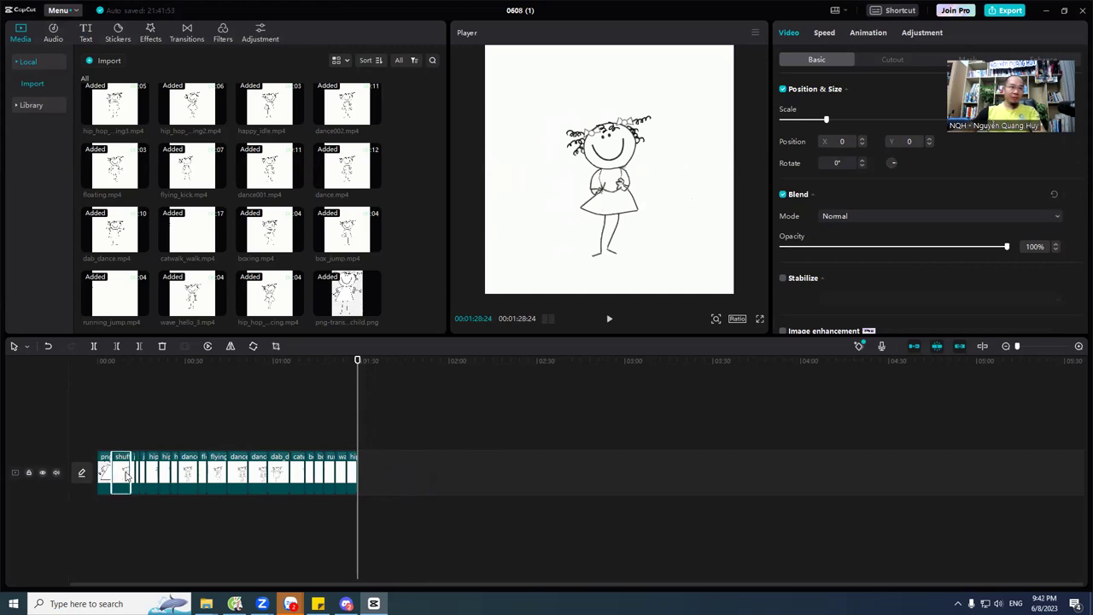
left_click(157, 475)
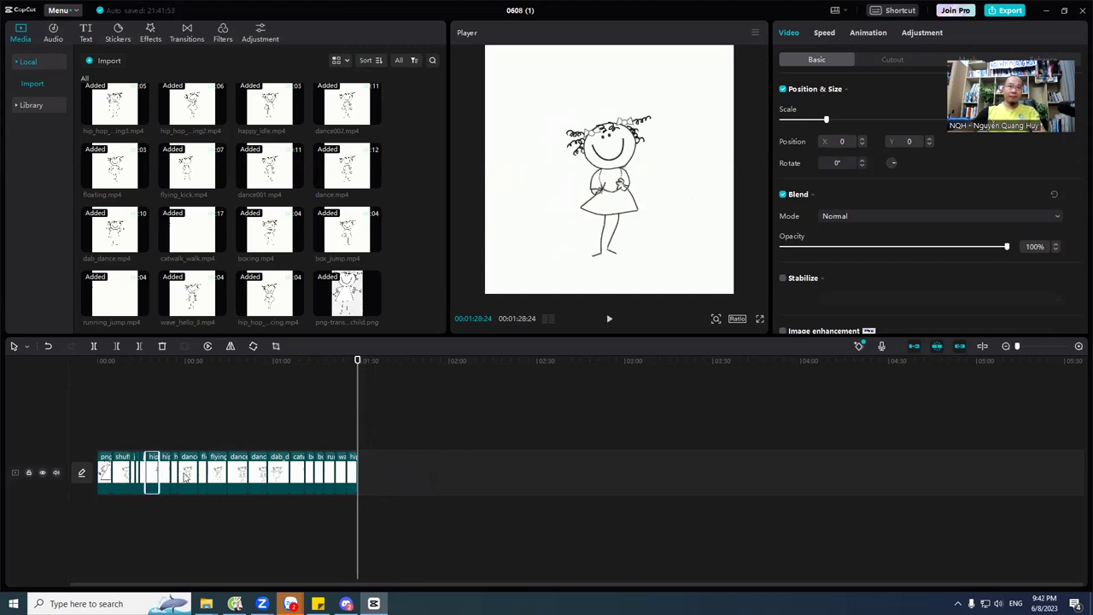
left_click(186, 476)
Add a Position & Size keyframe to the girl PNG at the start of the timeline and shorten its clip to about 3 seconds.
left_click_drag(188, 368, 95, 369)
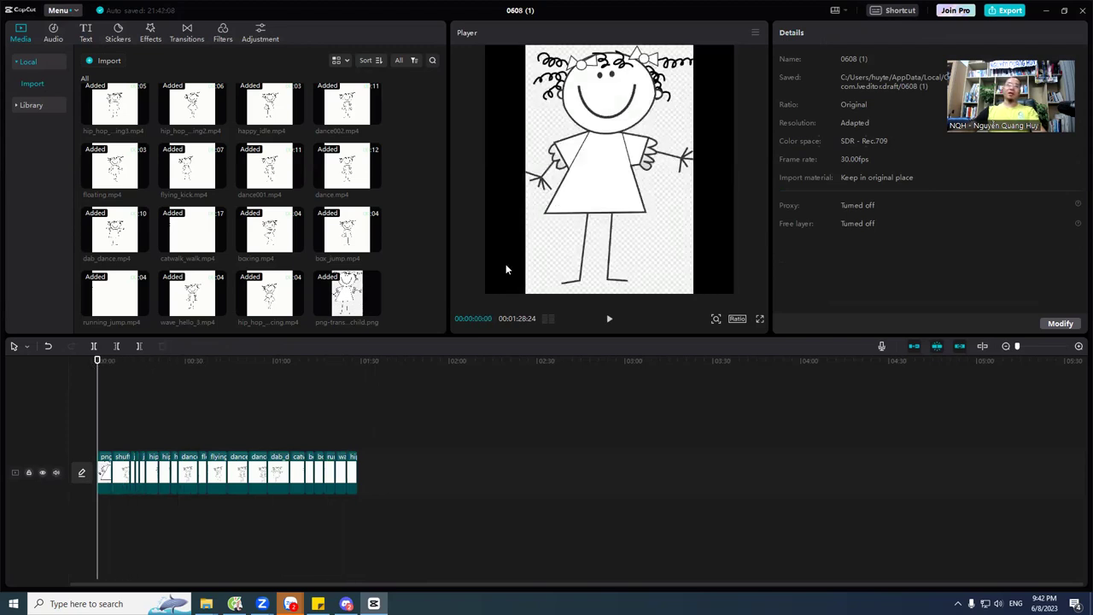
left_click(642, 185)
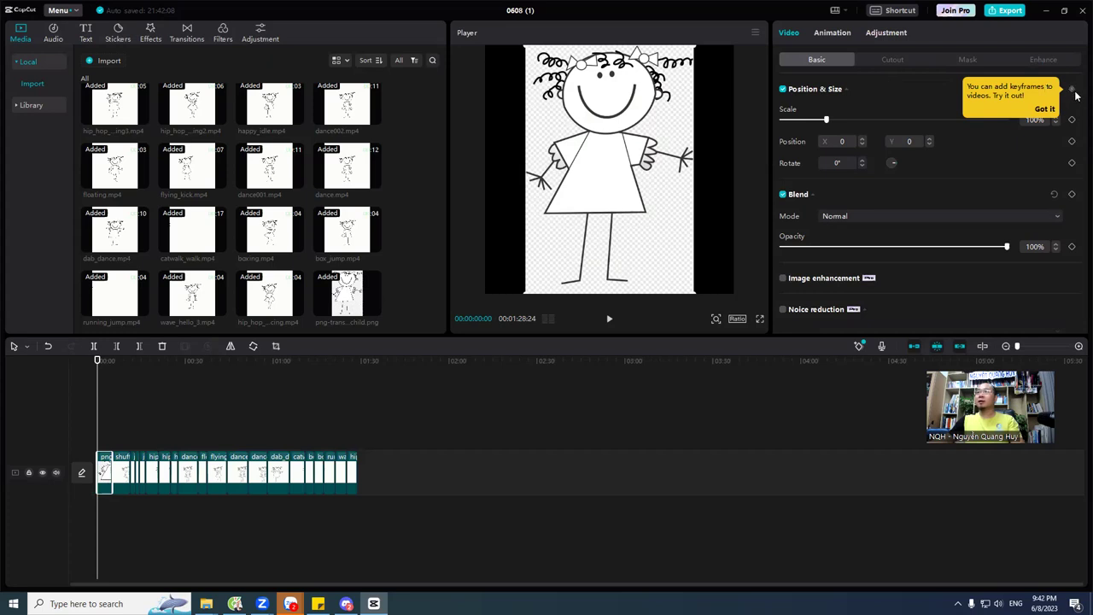
left_click(1072, 90)
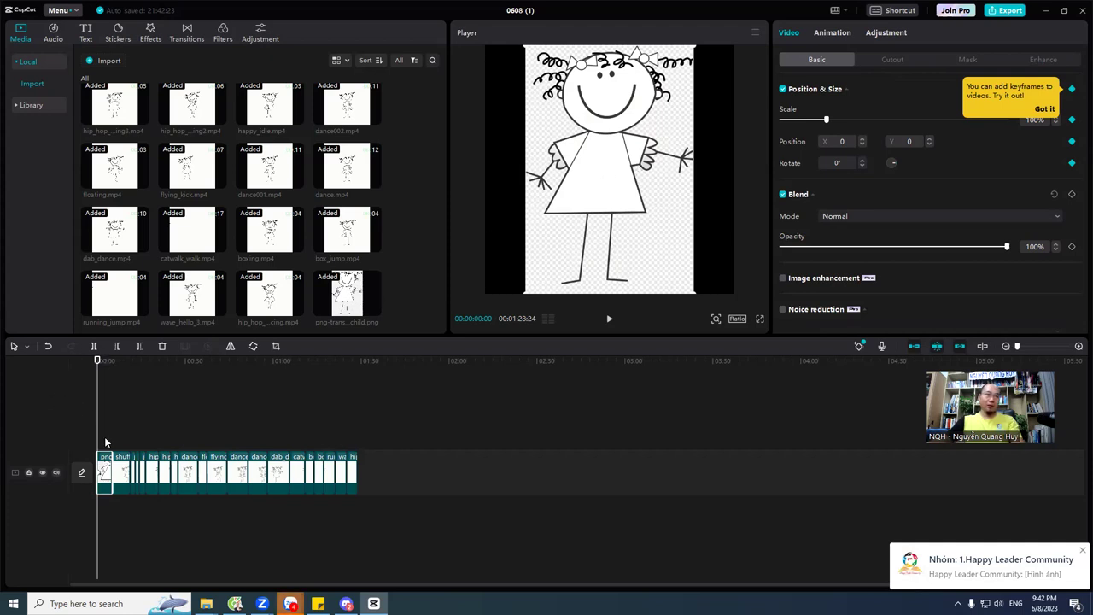
left_click_drag(107, 471, 102, 470)
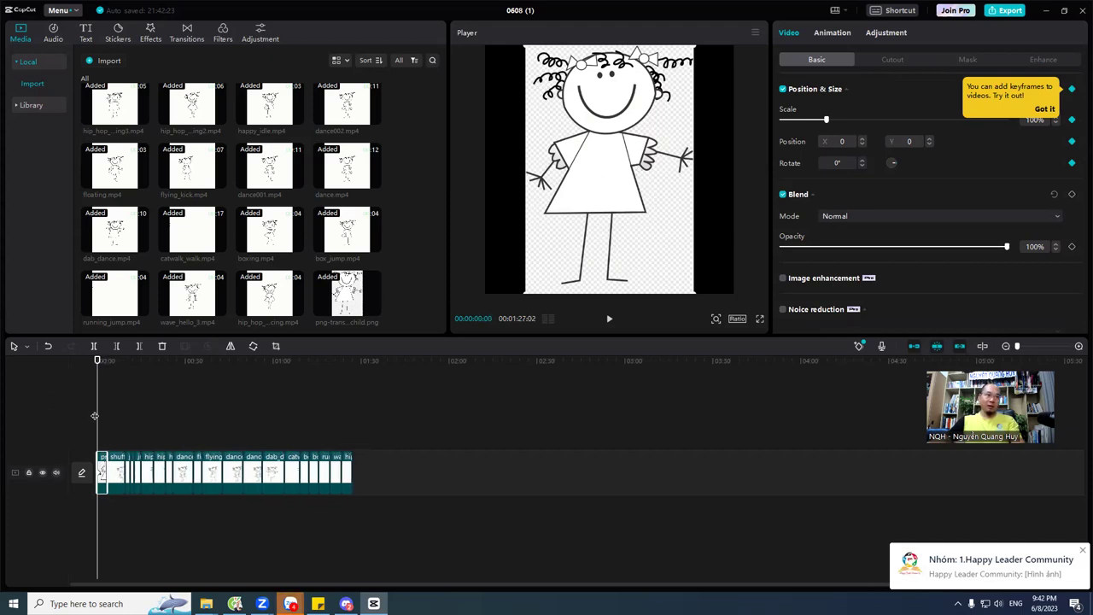
At about 2.5 seconds, shrink the girl PNG to 38%, place it at X 48, Y -119, and add a Position & Size keyframe.
left_click_drag(98, 362, 104, 368)
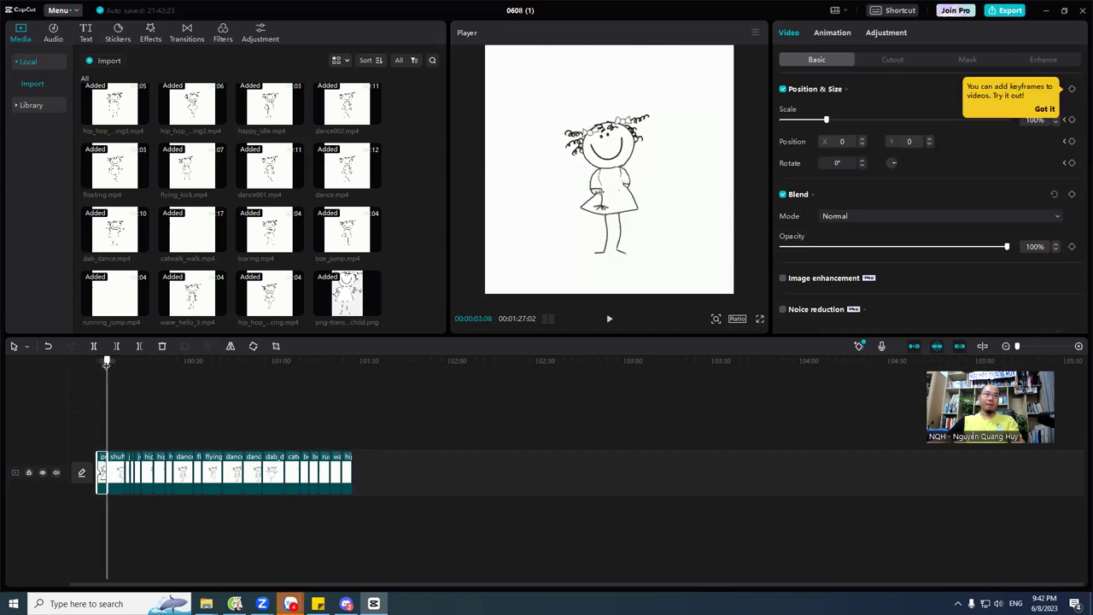
left_click(101, 376)
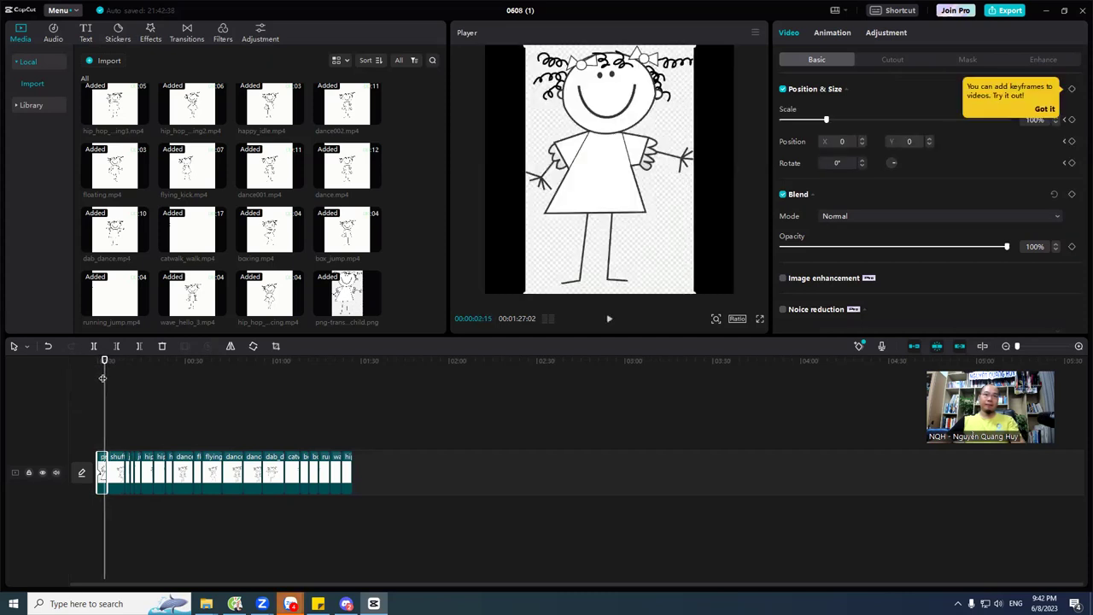
left_click(667, 101)
left_click_drag(689, 86, 654, 136)
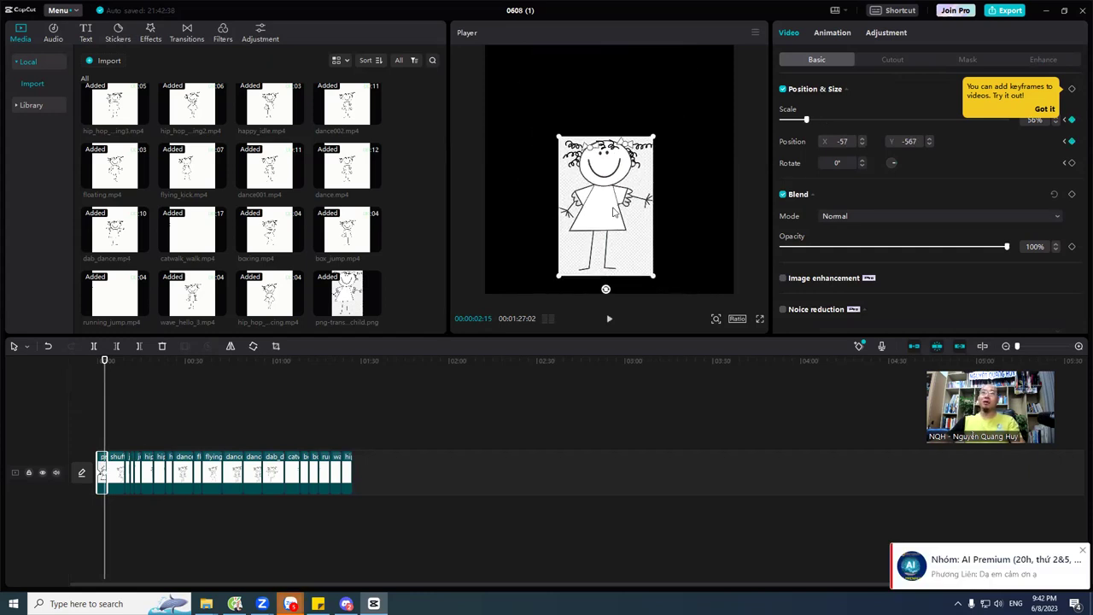
left_click_drag(613, 219, 617, 190)
left_click_drag(657, 109, 643, 129)
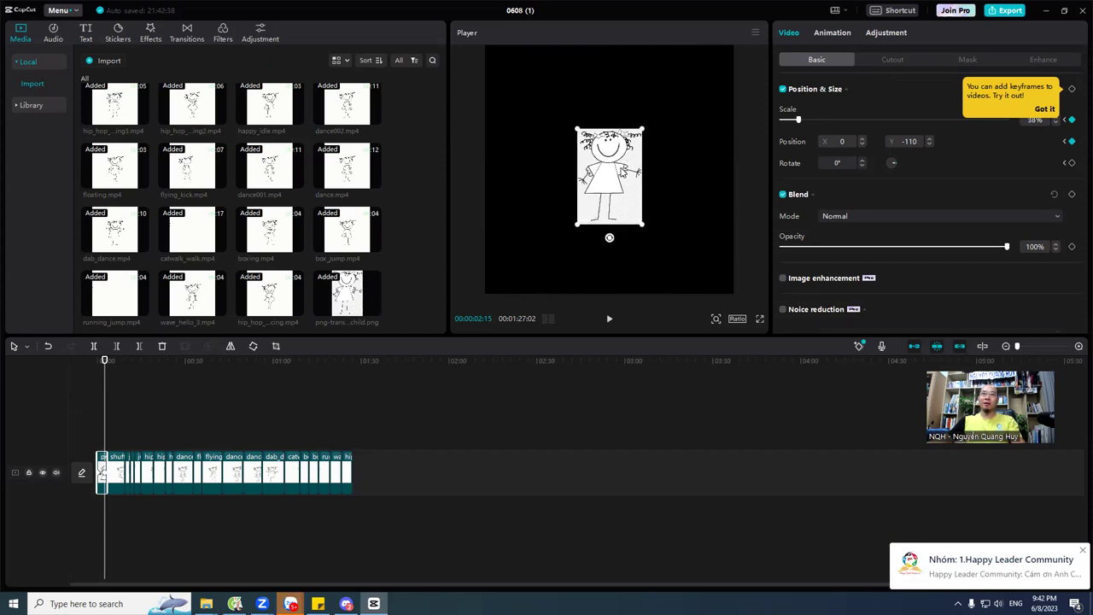
left_click_drag(609, 175, 612, 175)
left_click(1072, 89)
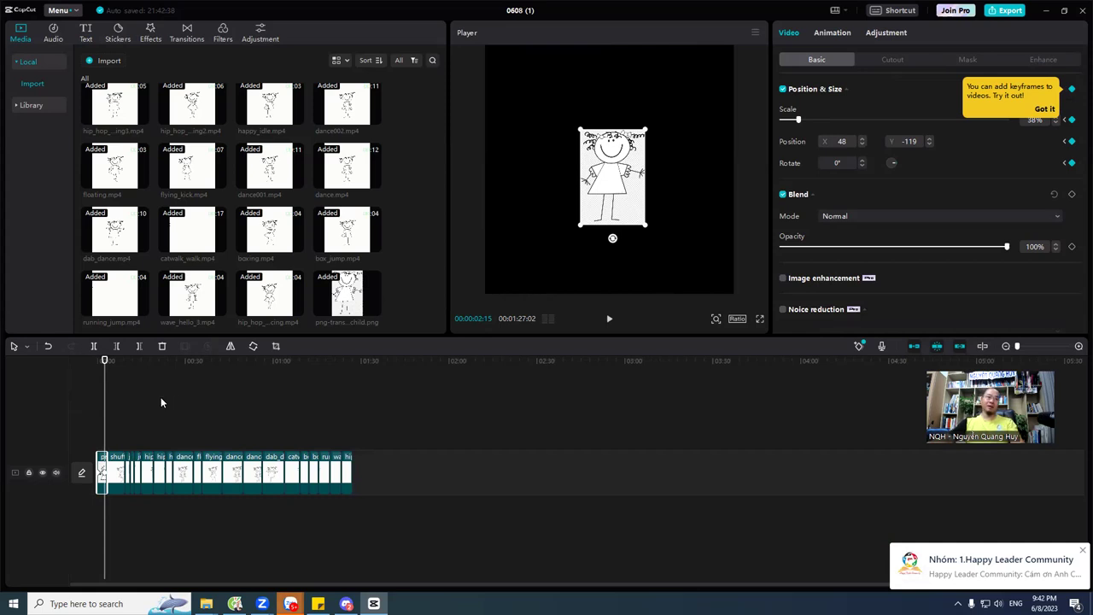
left_click_drag(102, 361, 83, 367)
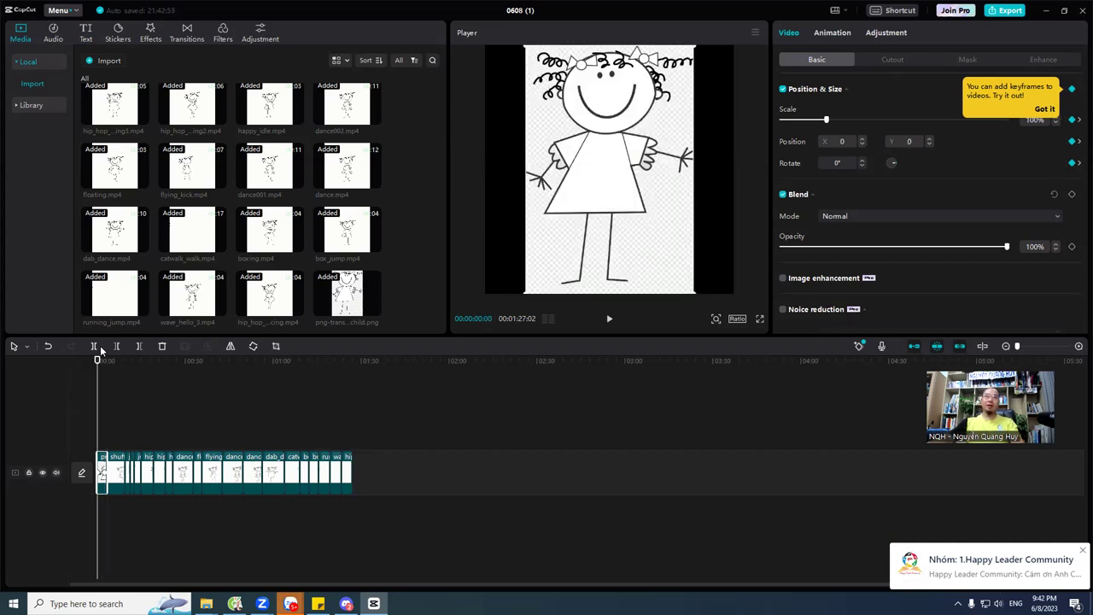
left_click(117, 38)
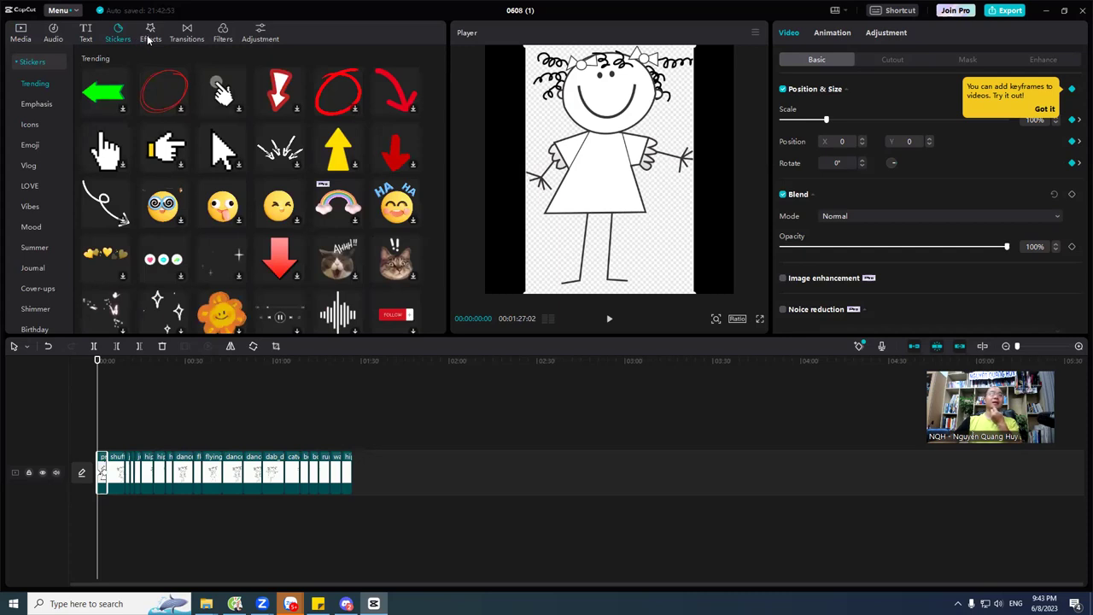
left_click(141, 40)
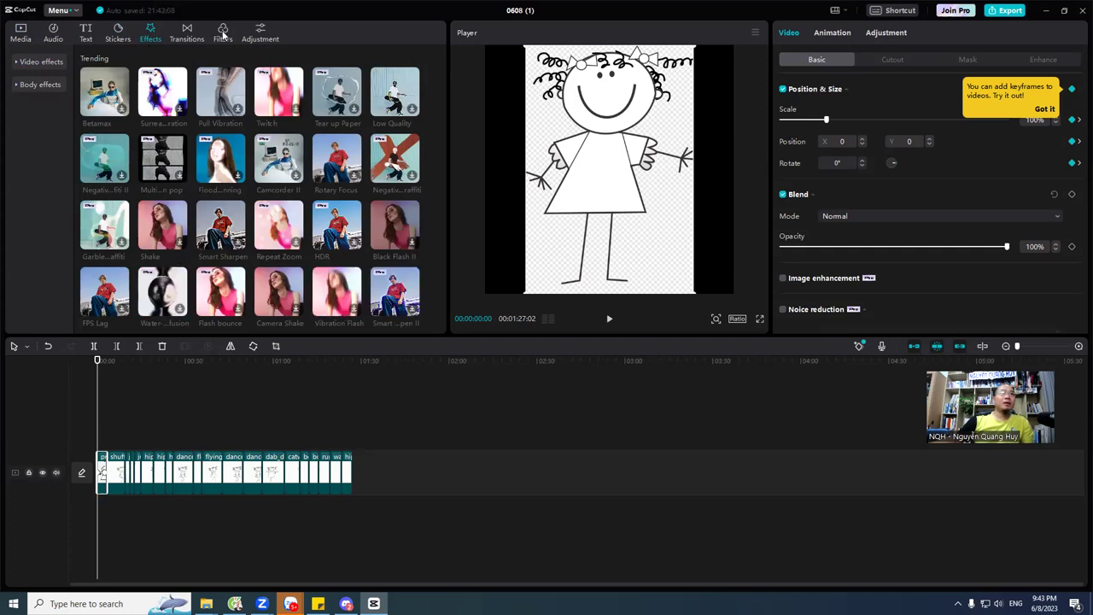
Insert the white B&W library image at the timeline start, move the girl PNG above it, and shorten the white clip to match.
left_click(10, 34)
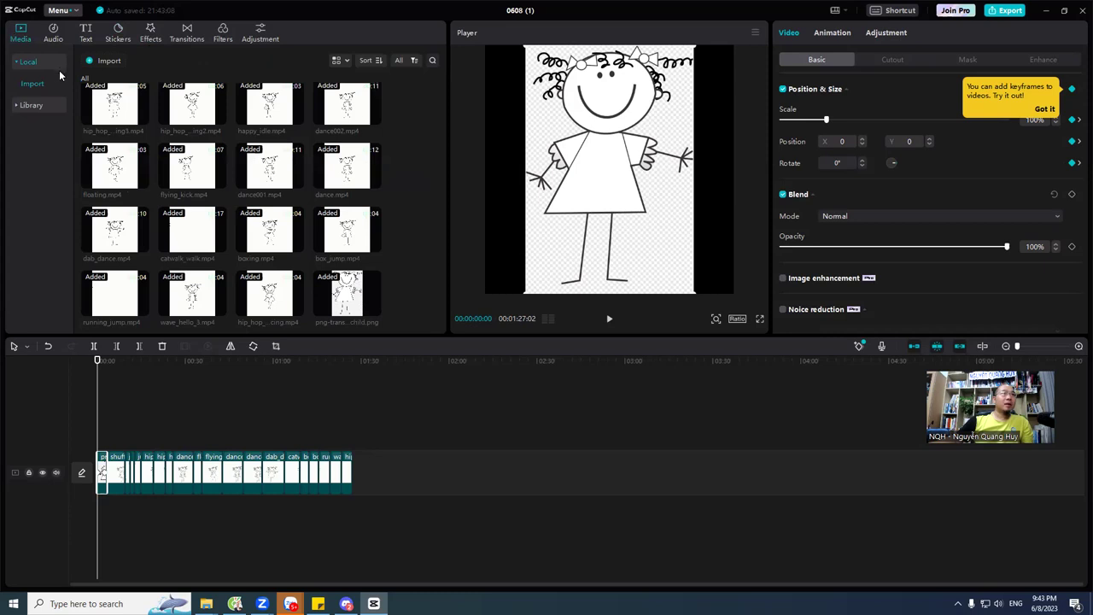
left_click(31, 105)
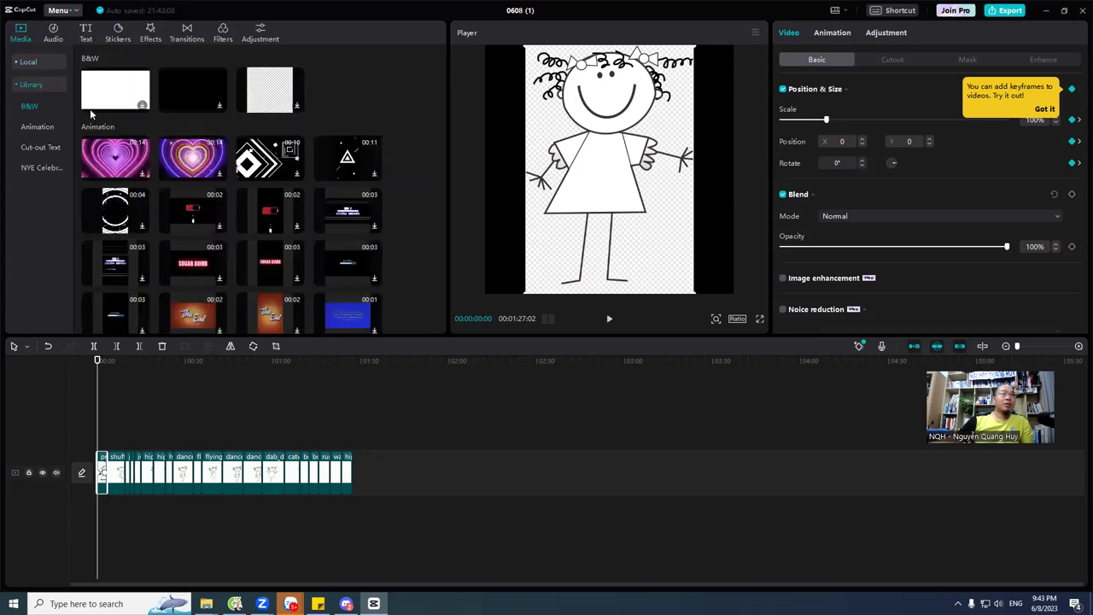
left_click(119, 102)
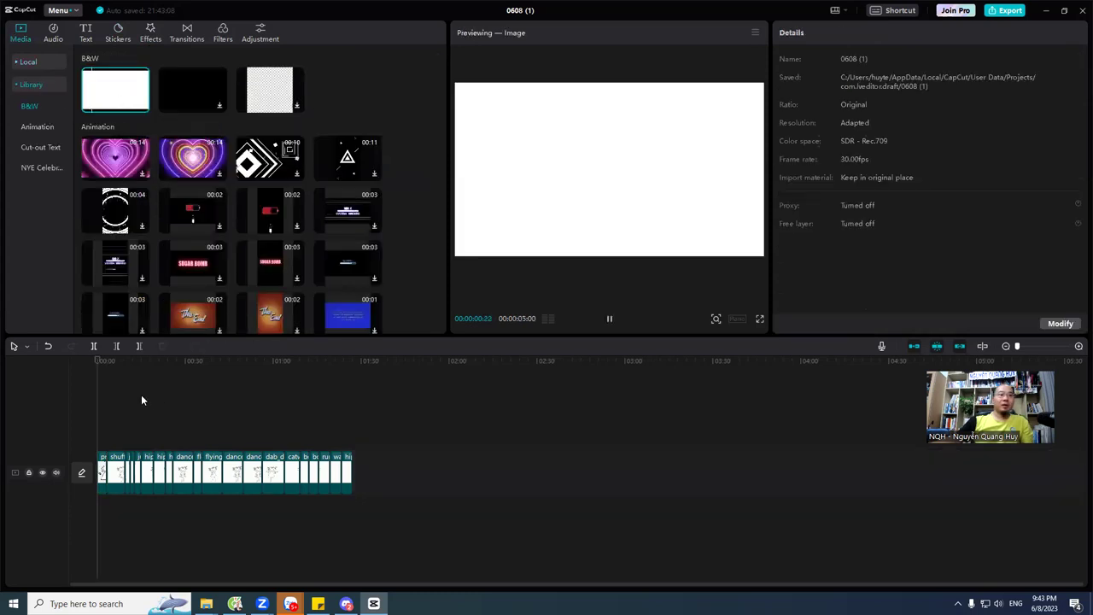
left_click(142, 106)
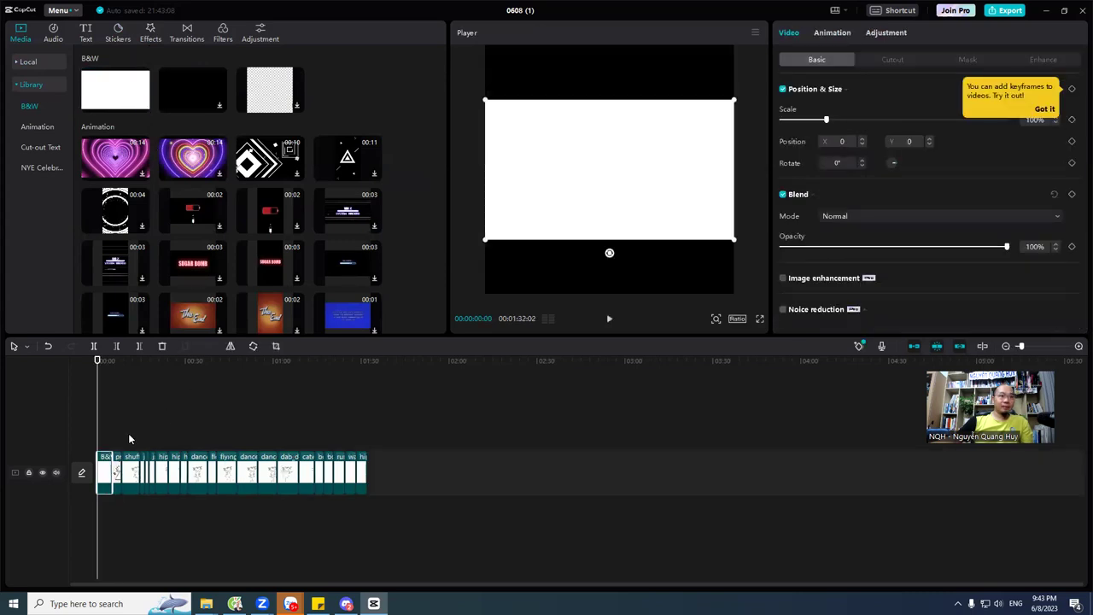
left_click_drag(117, 475, 102, 429)
left_click(106, 475)
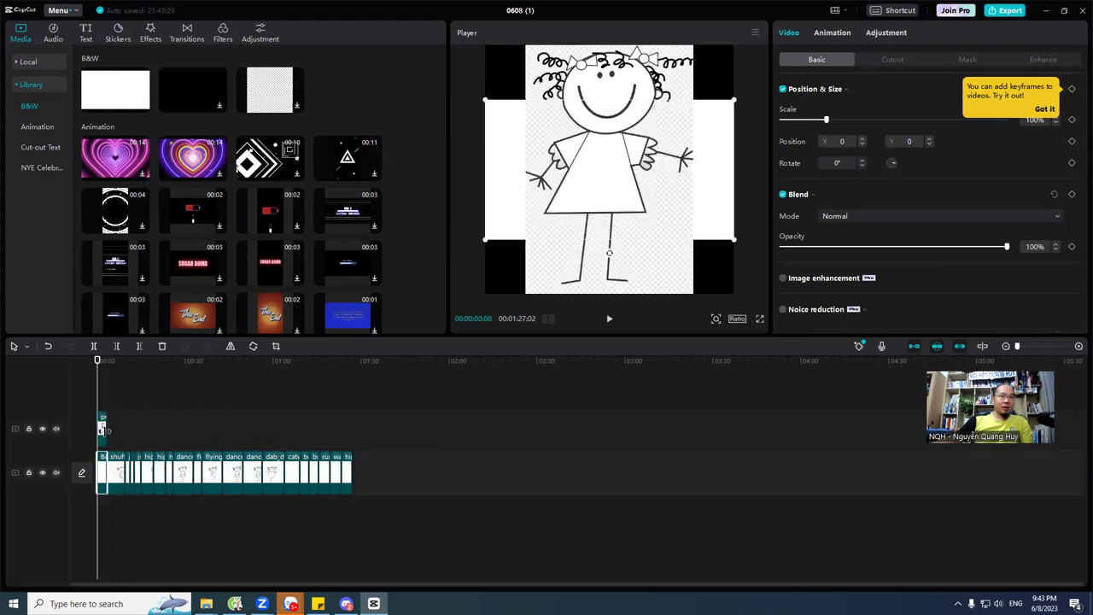
key("space")
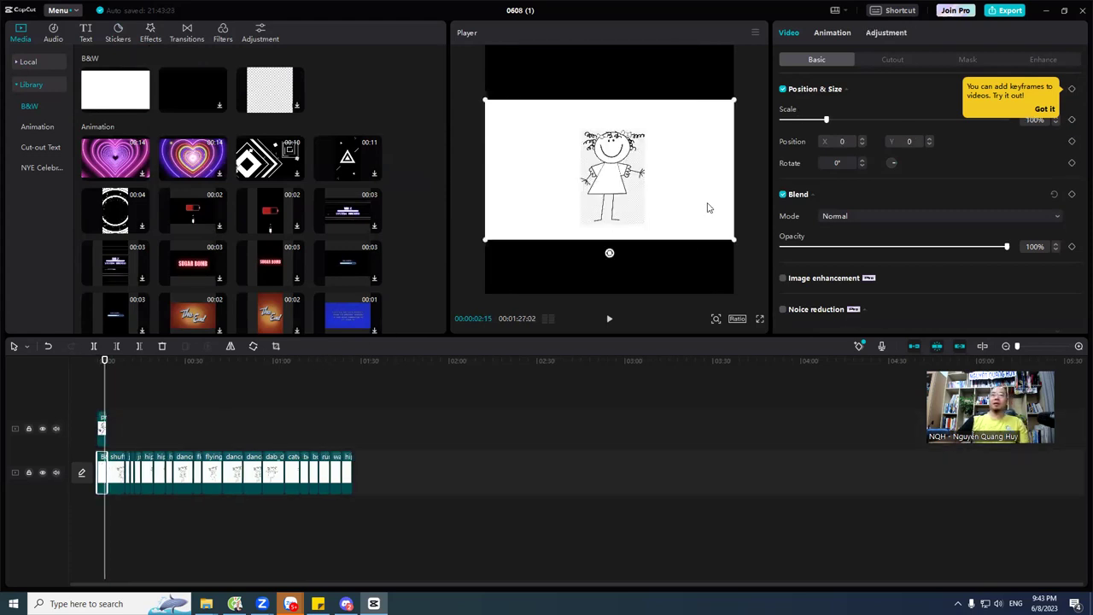
left_click(214, 362)
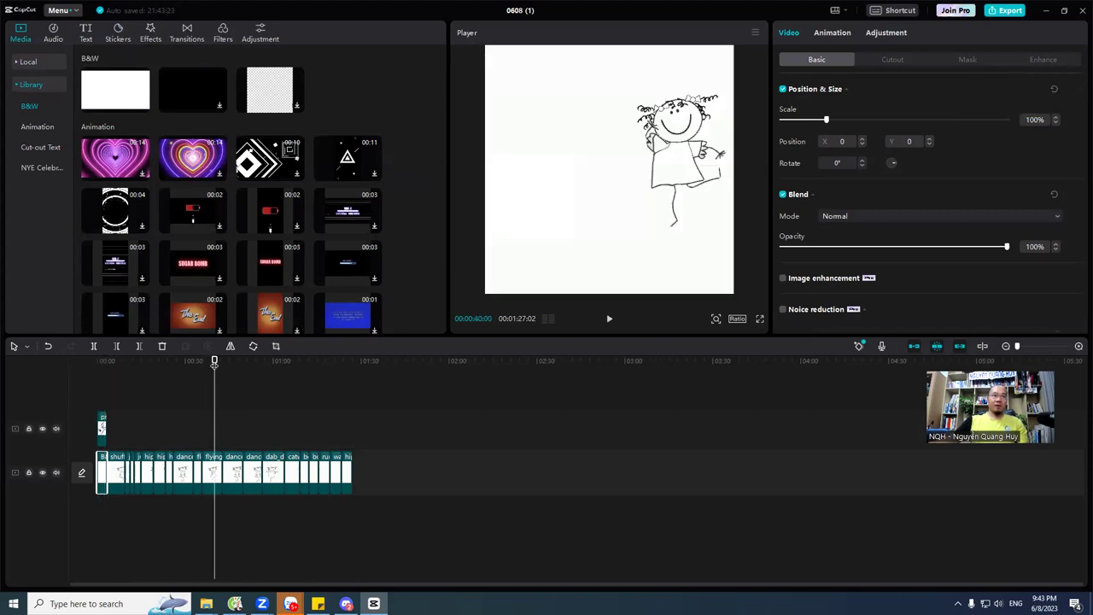
left_click(565, 227)
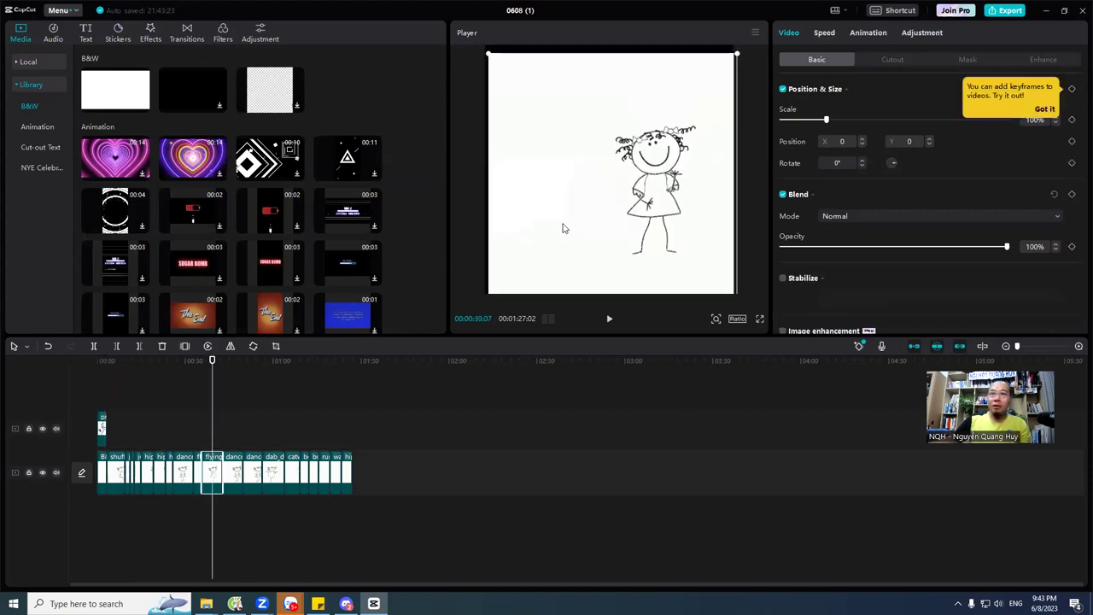
left_click_drag(550, 221, 563, 224)
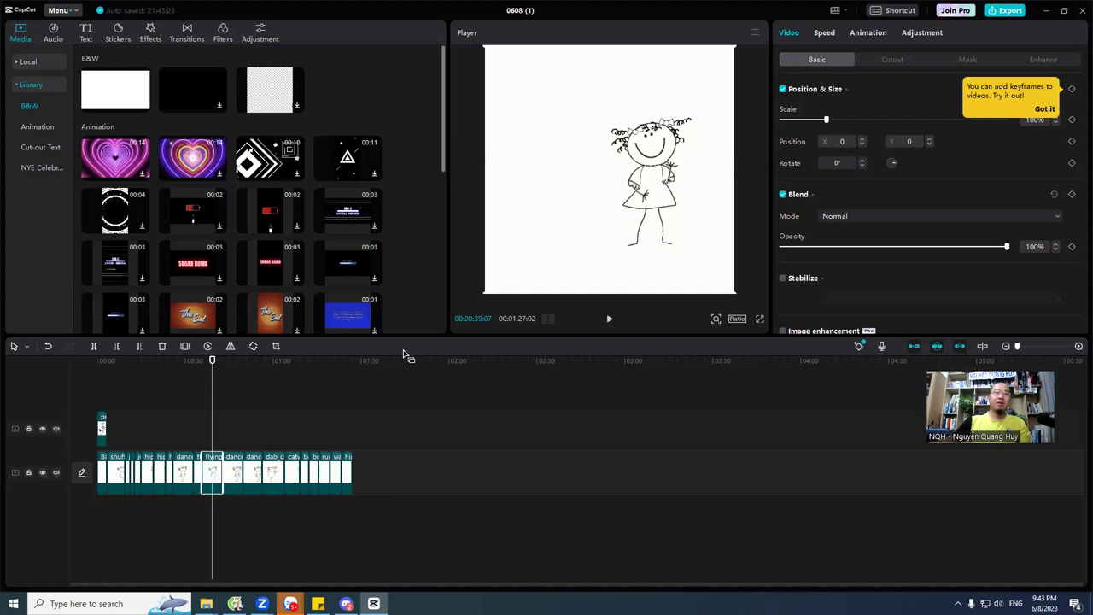
Enlarge the white background behind the girl PNG until it fills the frame, and play back the opening.
left_click(102, 482)
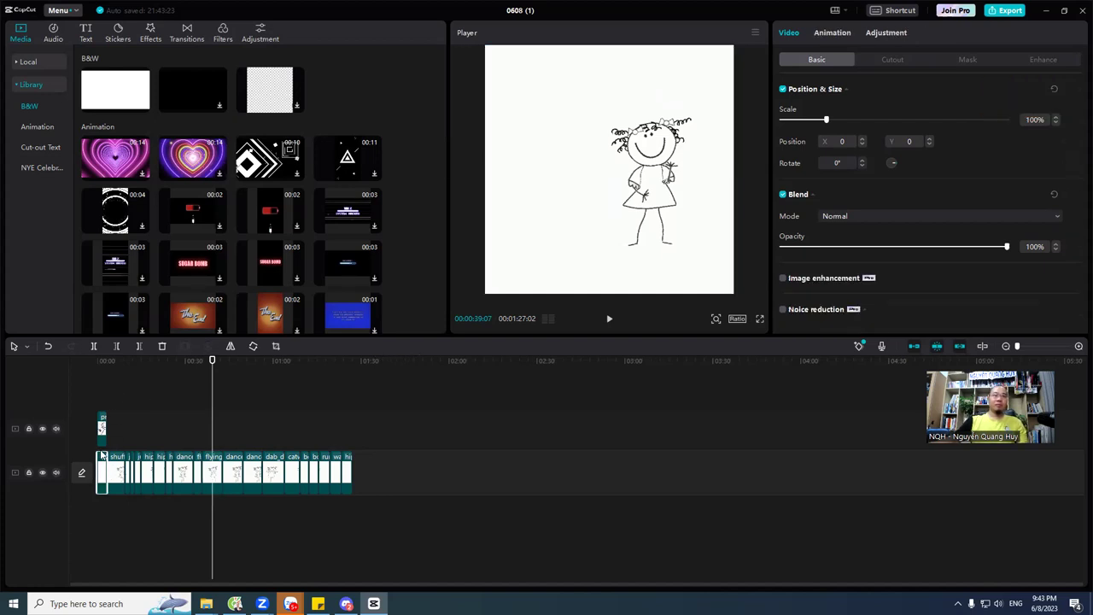
left_click(99, 360)
mouse_move(101, 359)
left_mouse_down()
mouse_move(115, 359)
mouse_move(98, 359)
left_mouse_up()
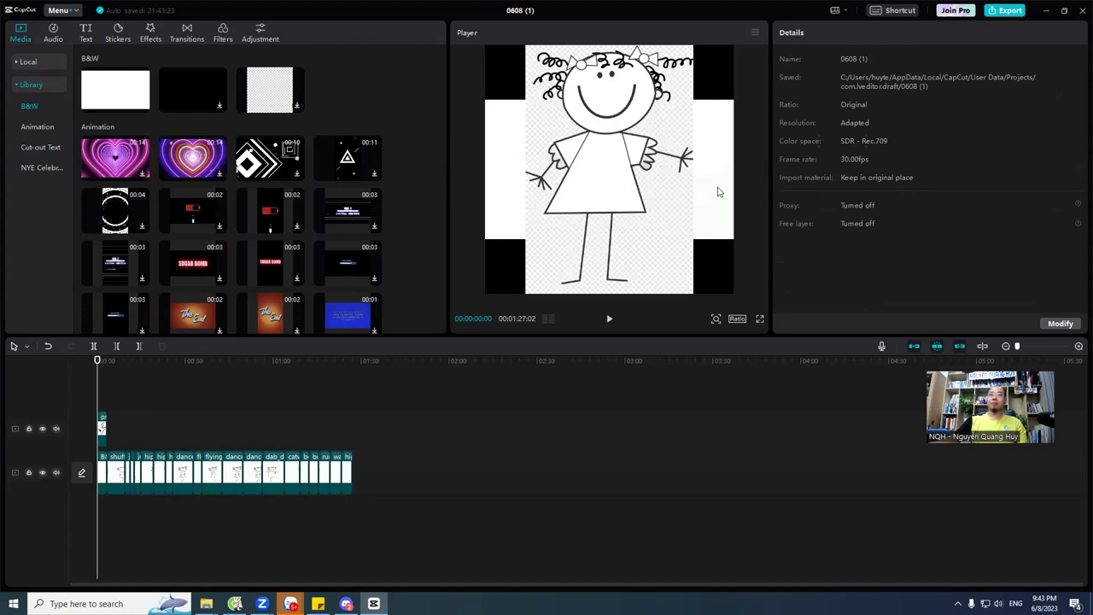
left_click(730, 231)
scroll(709, 301, "up", 3)
left_click(641, 211)
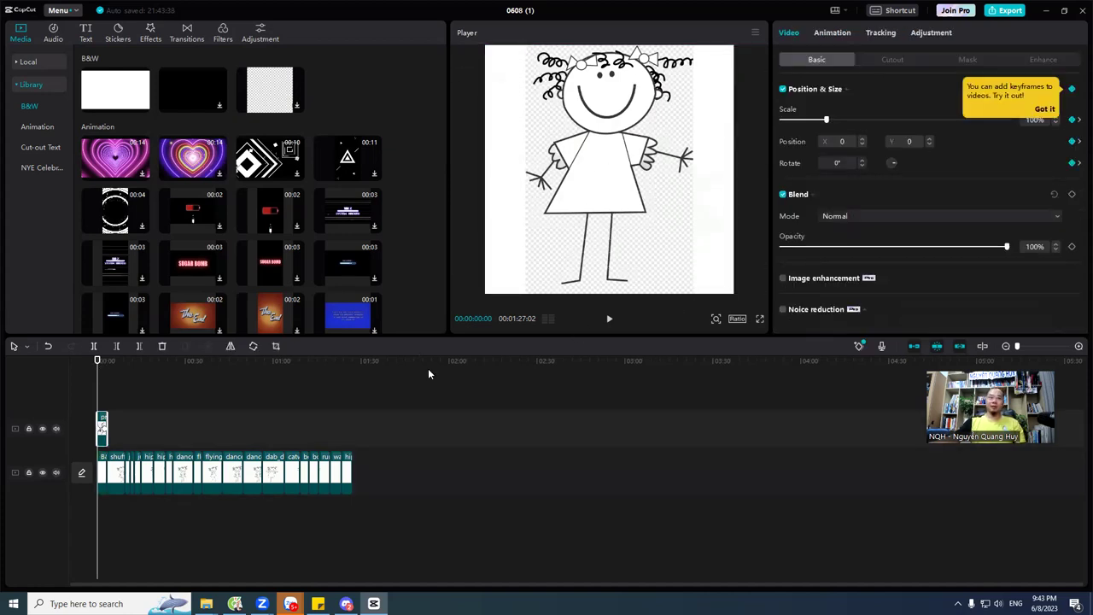
key("space")
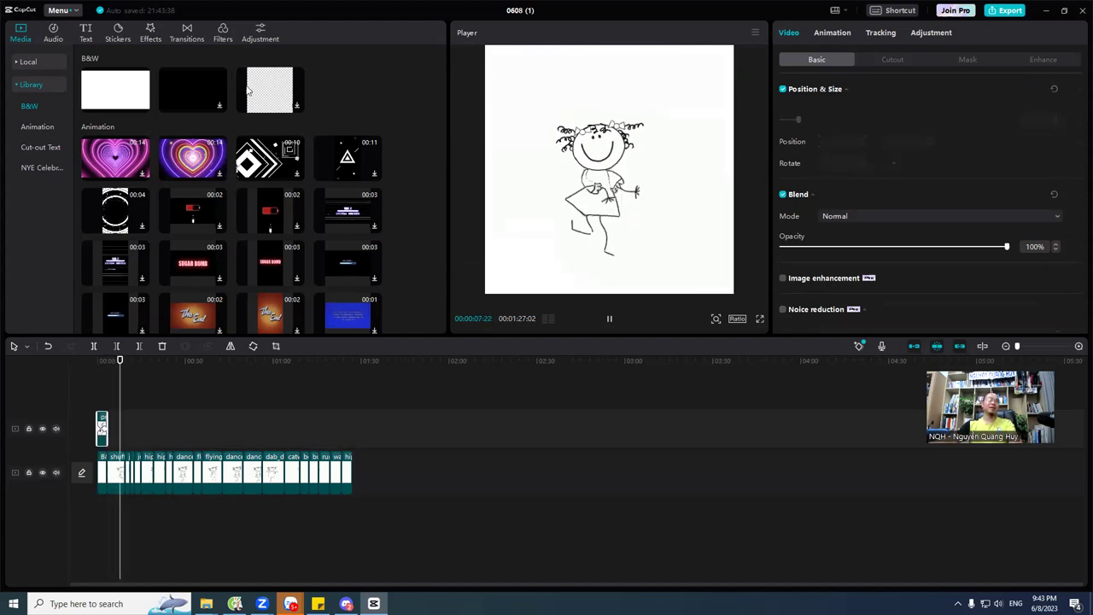
Add the Real Shape music track to the timeline and align it with the start of the video.
left_click(52, 34)
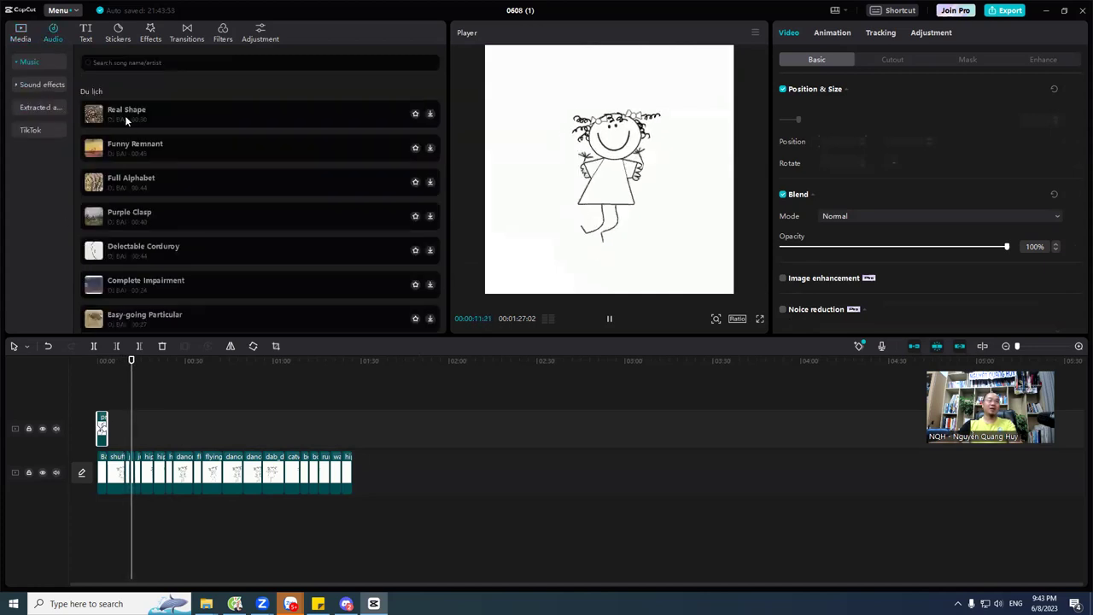
left_click(125, 115)
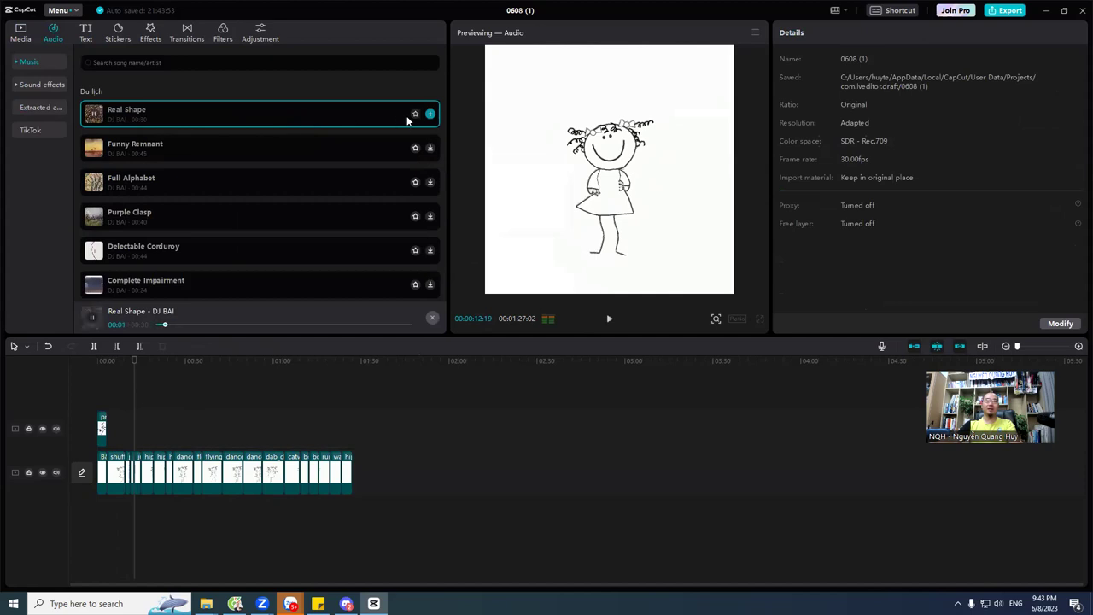
left_click(430, 114)
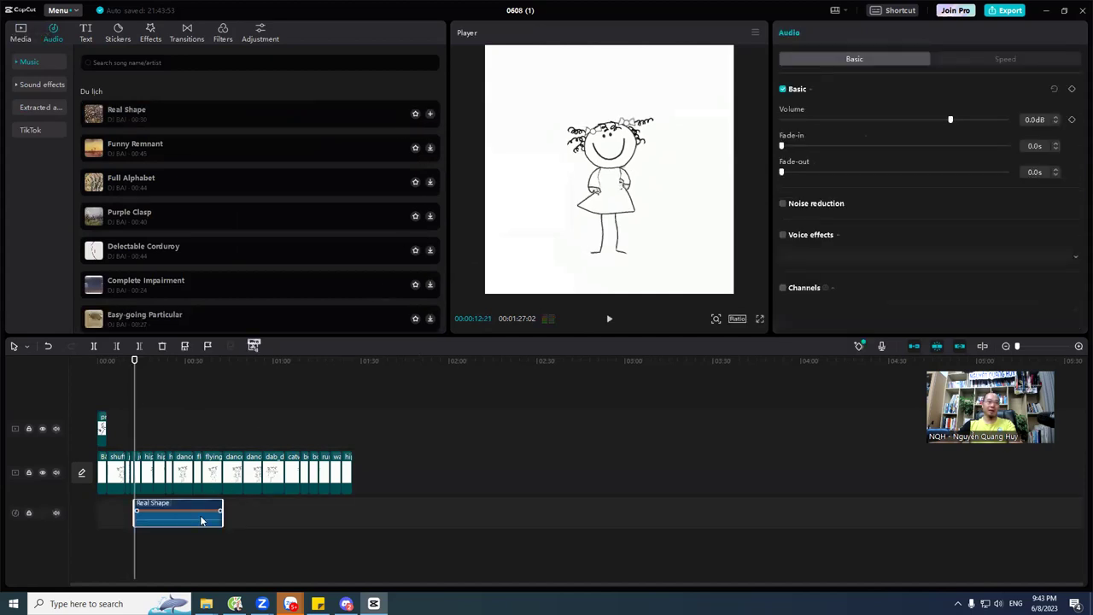
left_click_drag(146, 513, 117, 521)
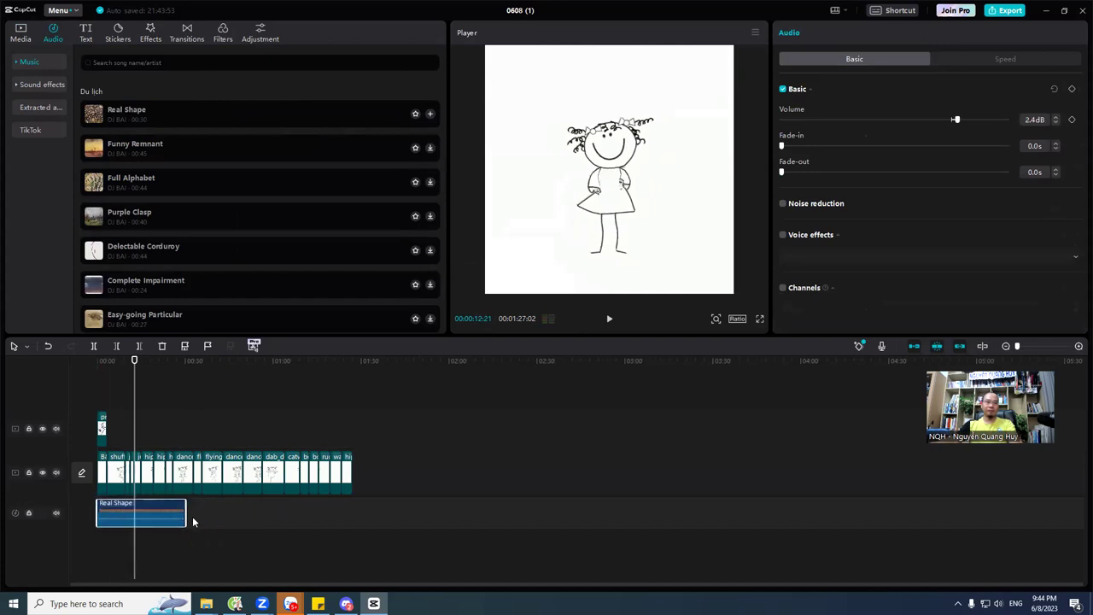
Preview other music tracks from Funny Remnant to Easy-going Particular to compare them as background music.
left_click(121, 146)
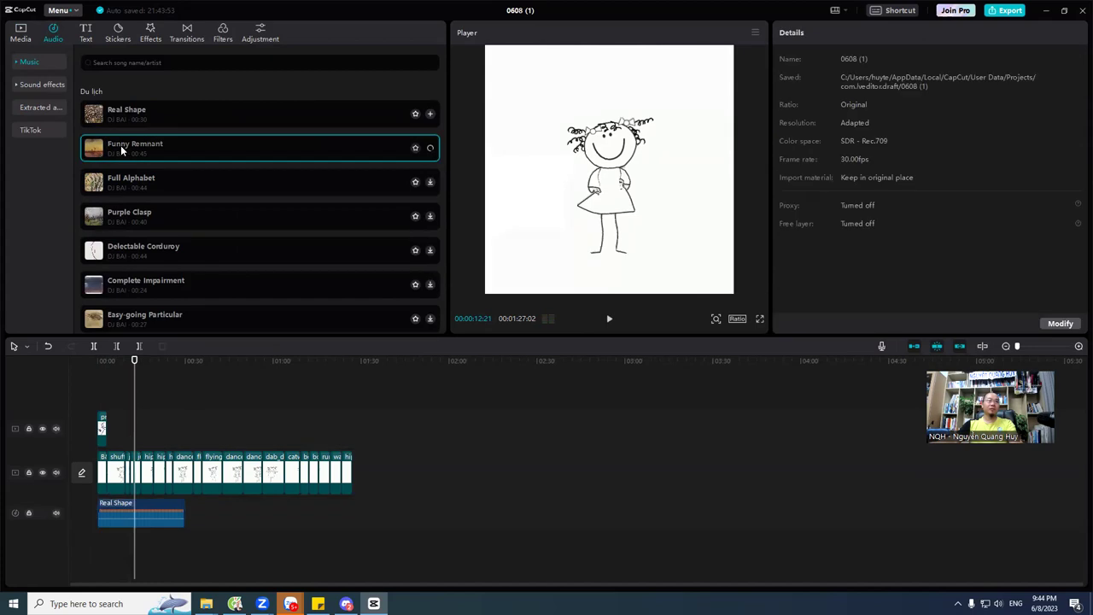
left_click(138, 180)
left_click(145, 217)
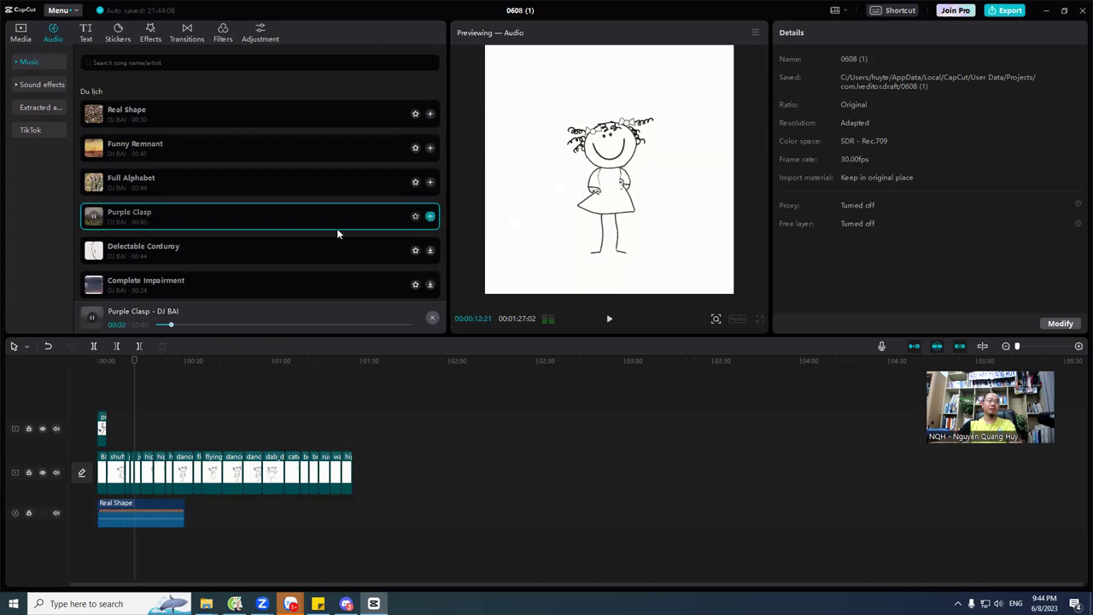
left_click(239, 248)
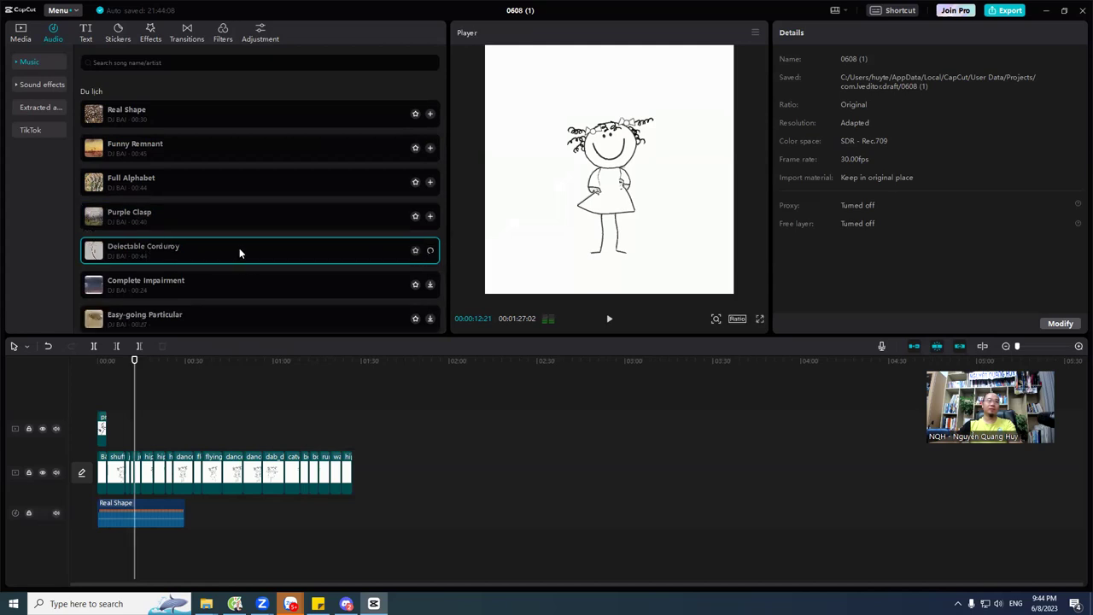
left_click(328, 281)
scroll(308, 256, "down", 3)
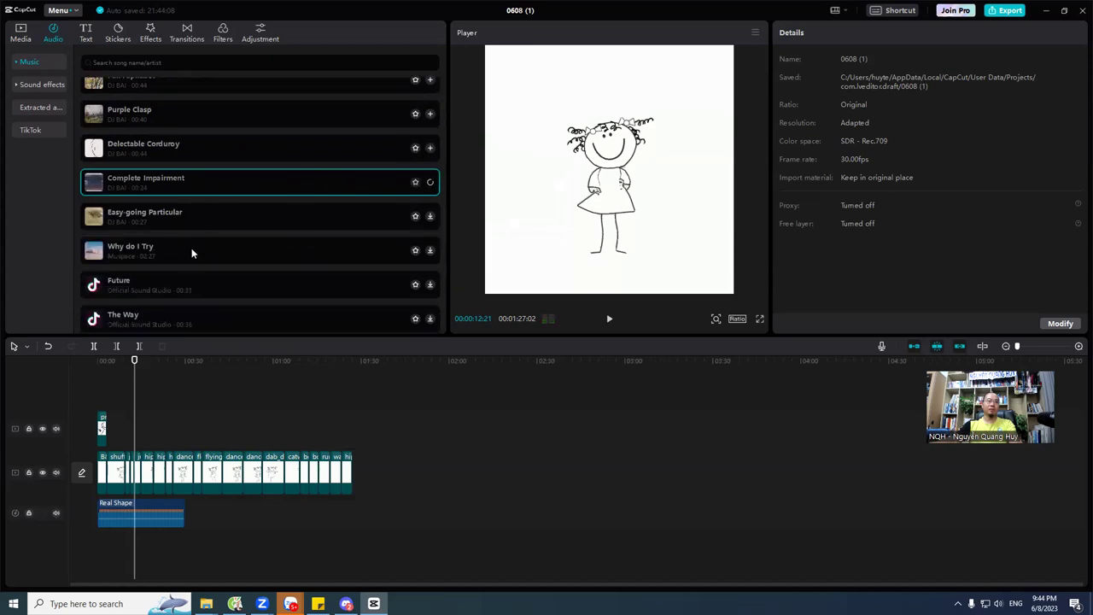
left_click(244, 214)
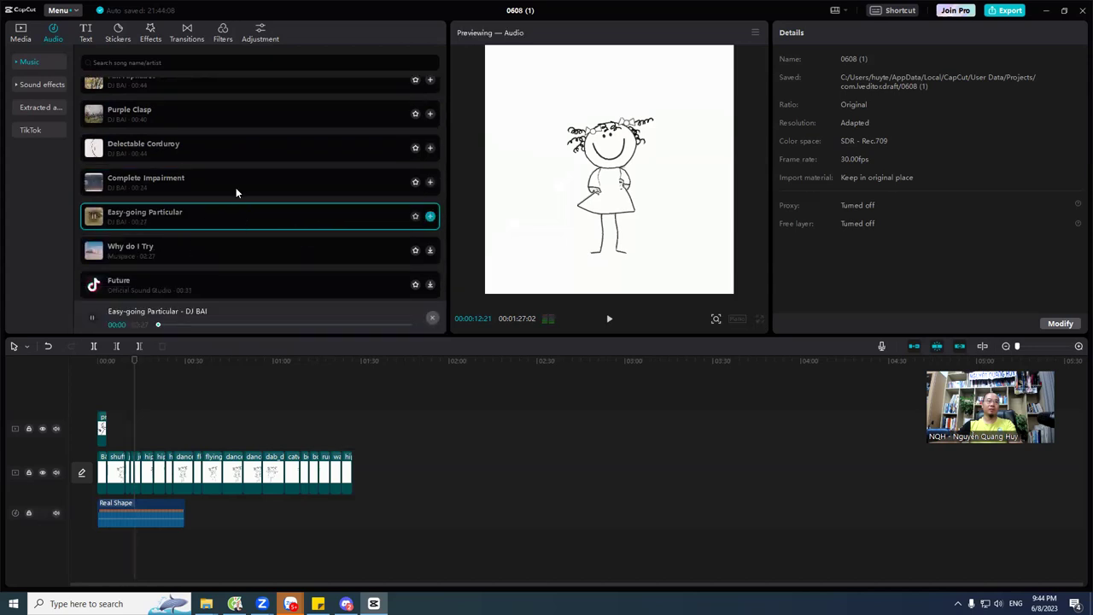
Add the Purple Clasp music track at the start of the timeline and delete the Real Shape track.
left_click(214, 121)
left_click(430, 115)
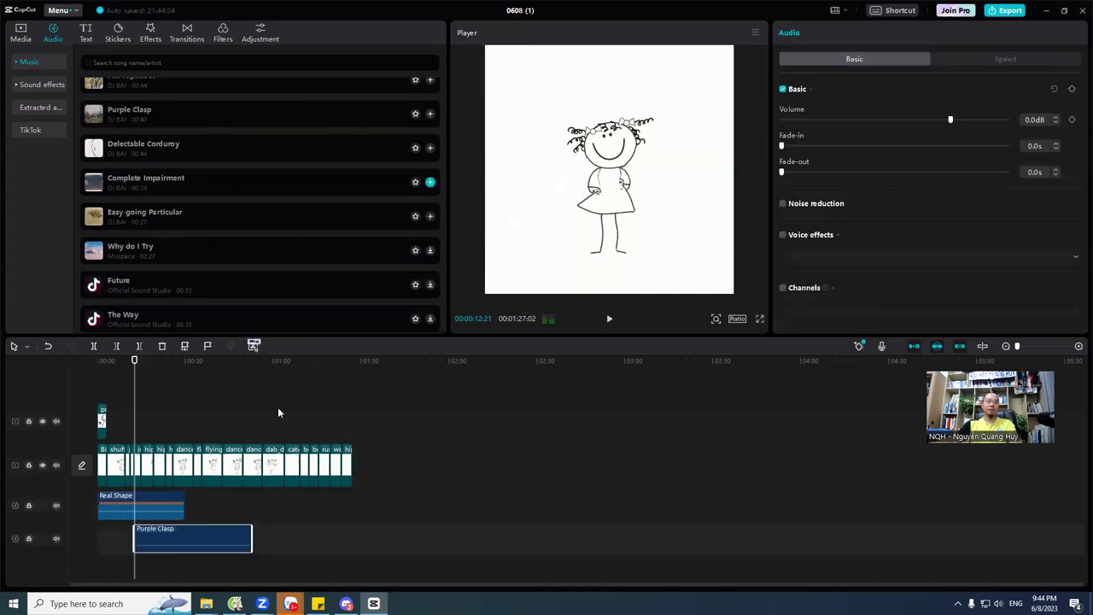
left_click_drag(182, 536, 147, 504)
left_click(147, 498)
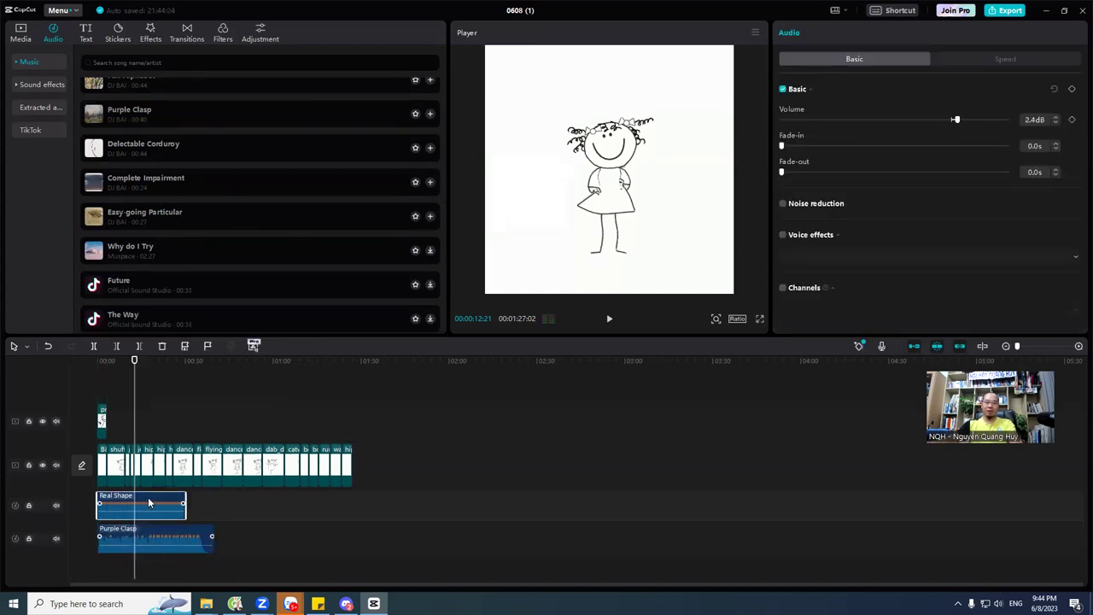
key("Delete")
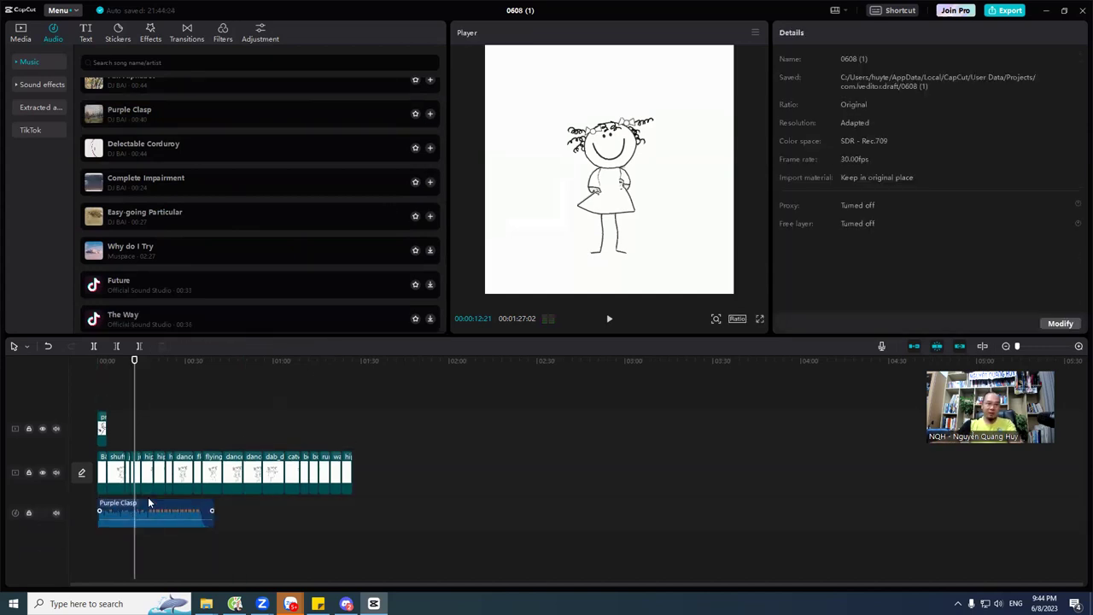
Trim the end of Purple Clasp, paste two copies after it, cut the last at the video's end, and play from the start.
left_click(208, 508)
left_click_drag(207, 508, 196, 509)
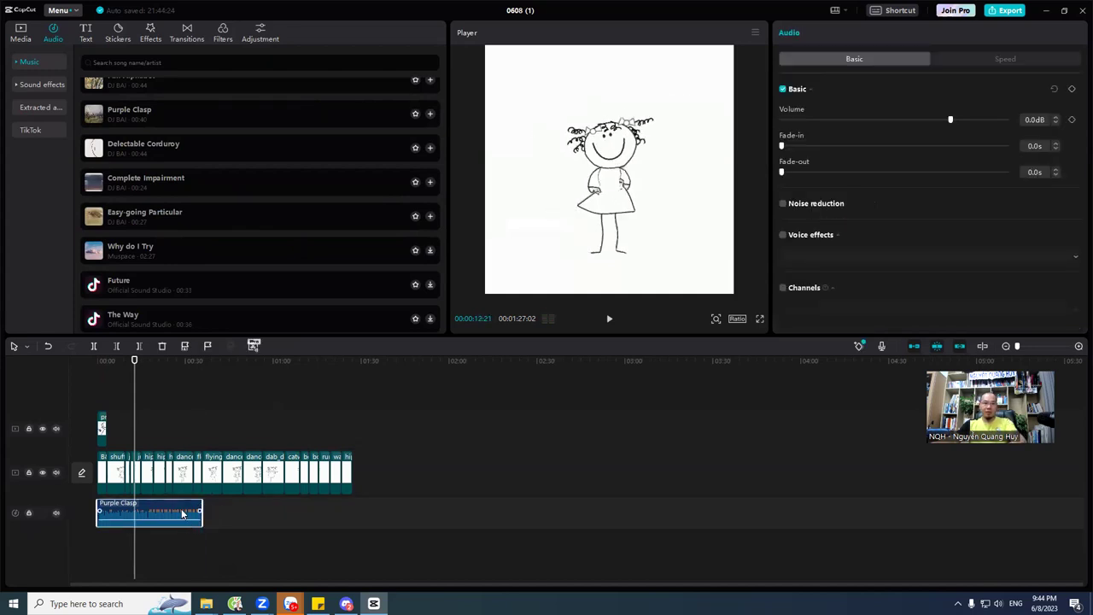
left_click(215, 513)
key("ctrl+v")
left_click_drag(244, 505, 352, 504)
key("ctrl+v")
left_click(413, 508)
left_click_drag(198, 366, 37, 373)
key("space")
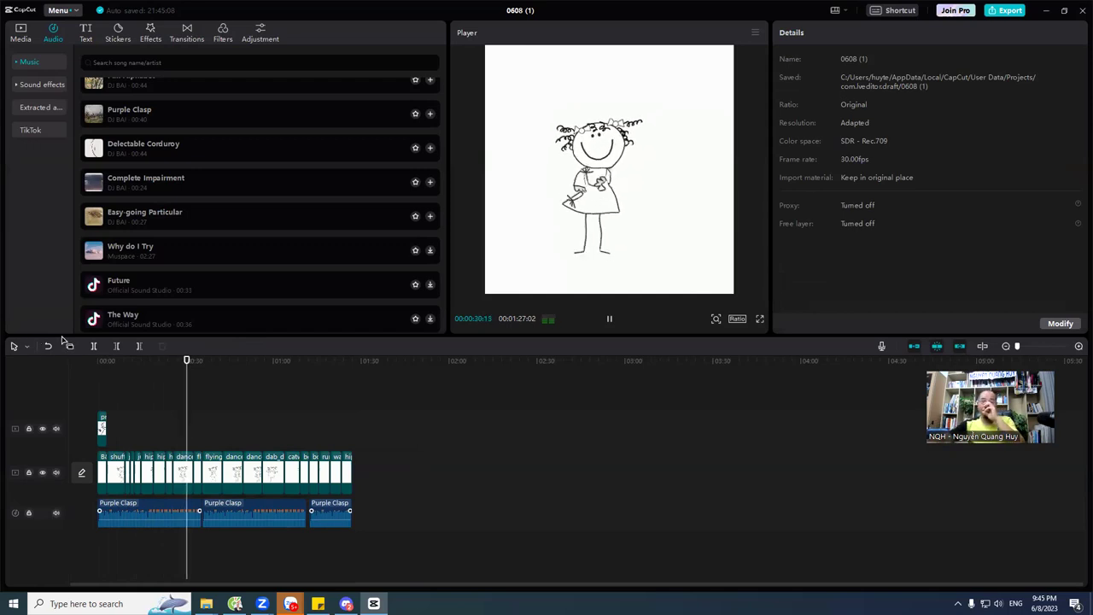
Shorten the longer motion clips on the main track, including the dance and flying kick clips, bringing the video to about 1:13.
left_click(117, 480)
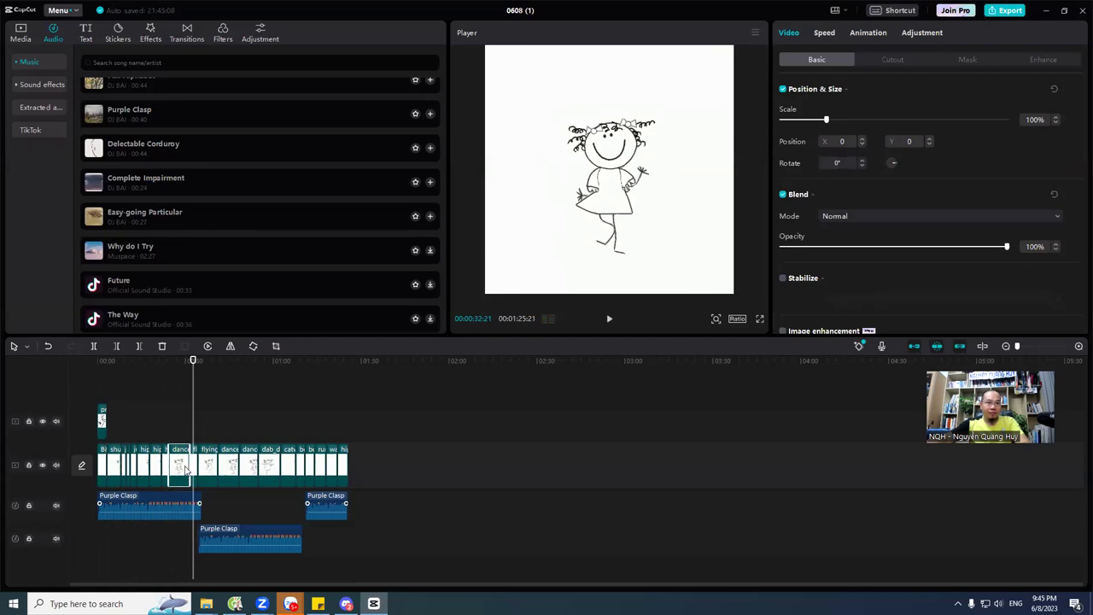
left_click_drag(182, 464, 254, 466)
left_click(222, 468)
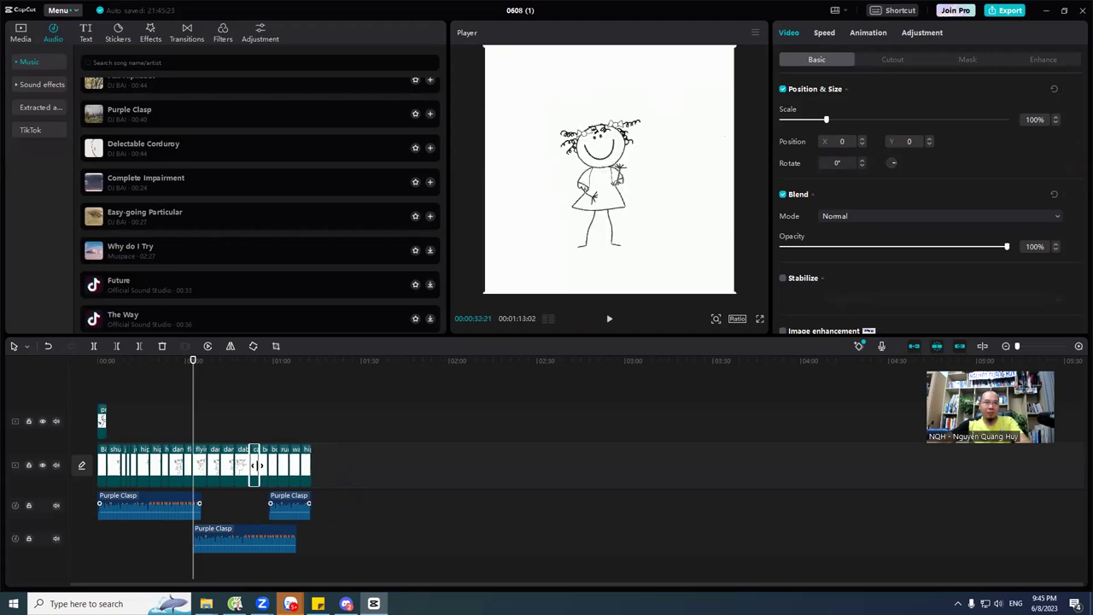
Delete the third Purple Clasp copy and place the second copy directly after the first on the same audio track.
left_click(250, 540)
left_click(295, 509)
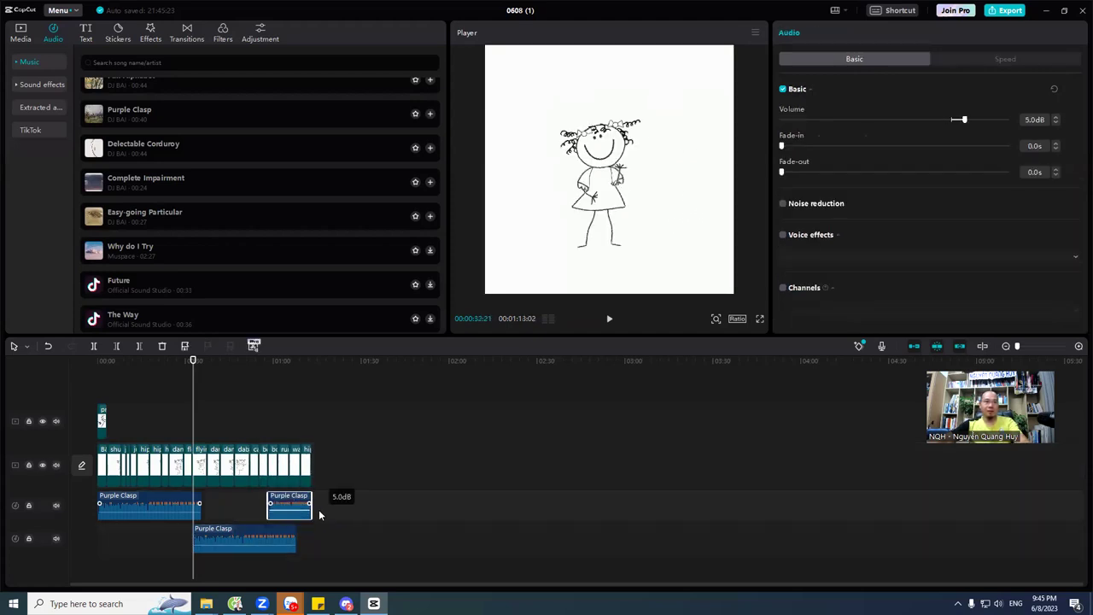
key("Delete")
left_click_drag(261, 540, 231, 470)
left_click(328, 491)
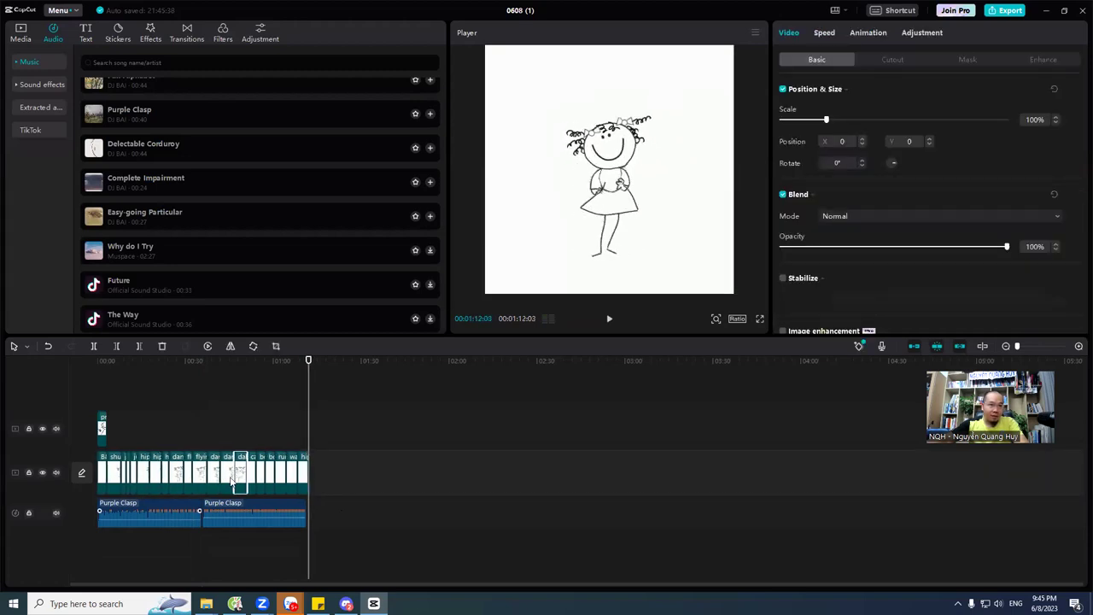
Trim the end of the flying_kick clip to match the video's end to the music, and play the video from the start.
left_click(1078, 349)
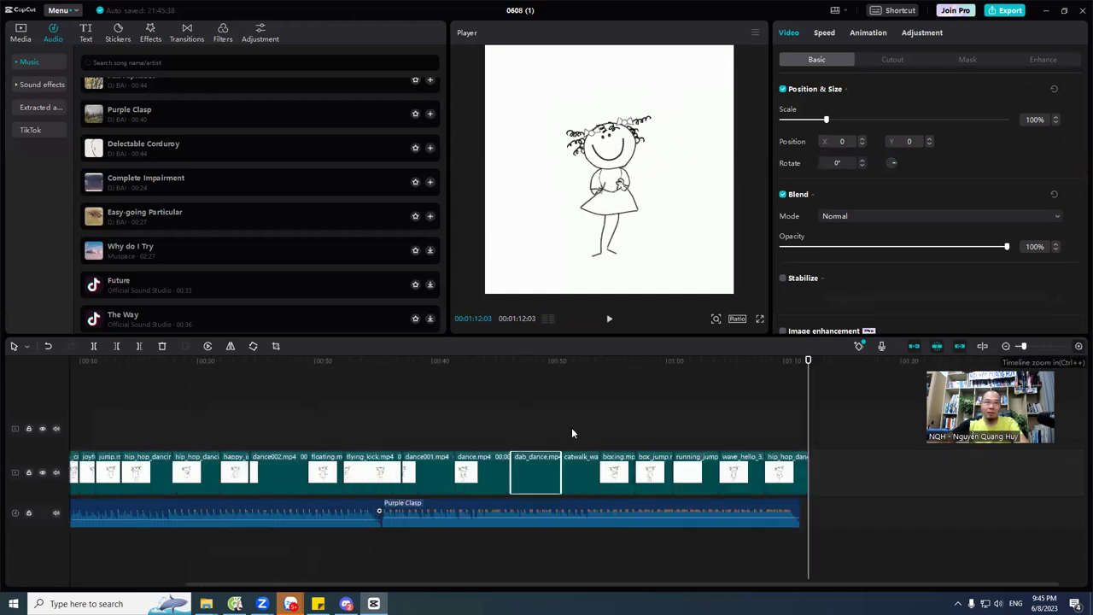
left_click(1006, 346)
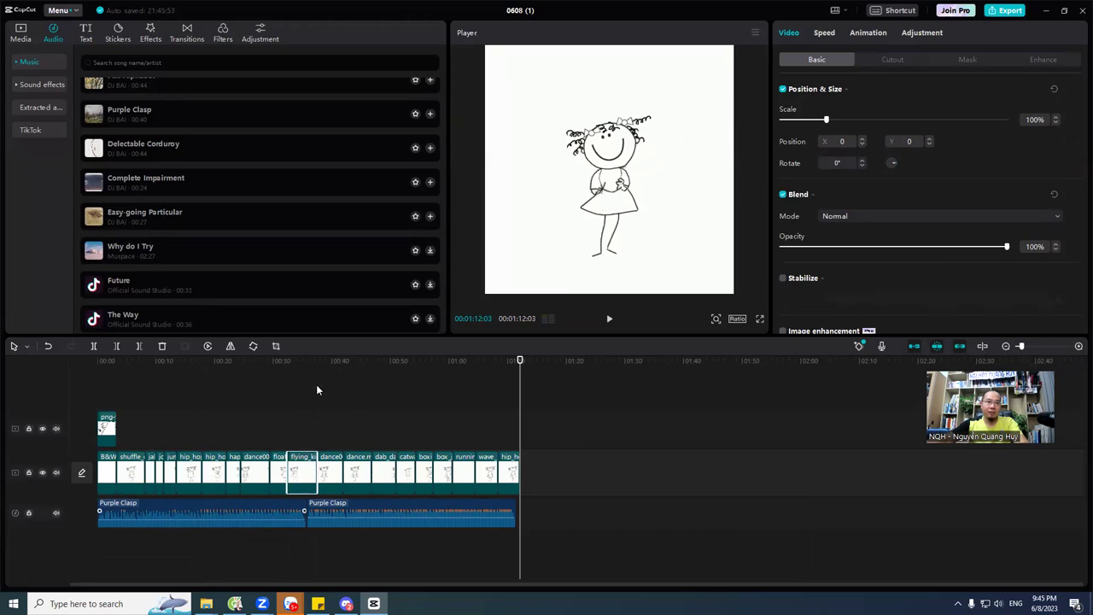
left_click_drag(313, 457, 308, 461)
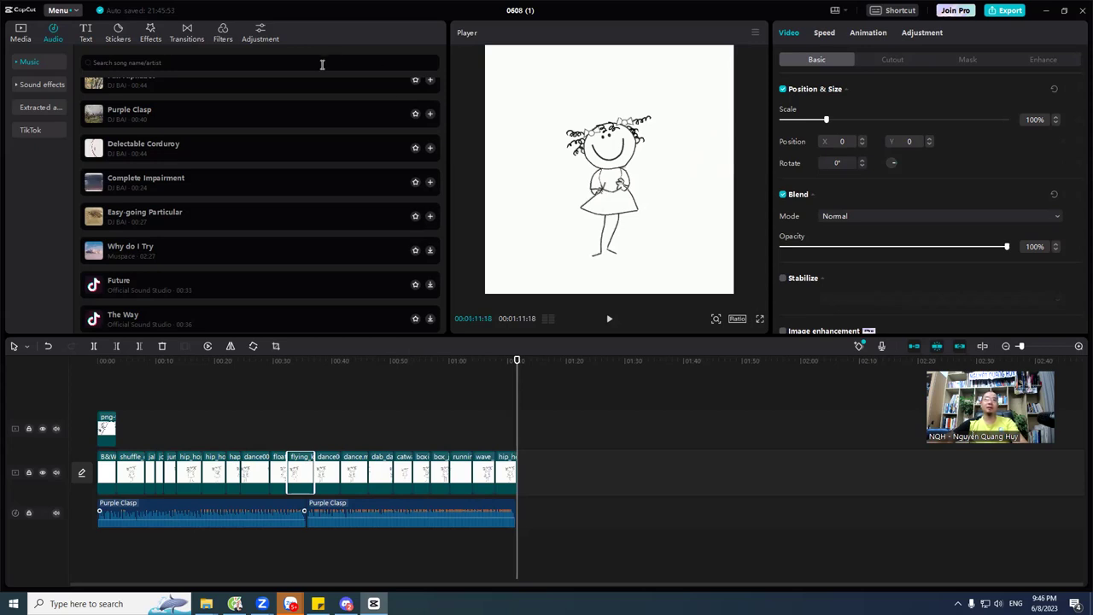
left_click_drag(134, 362, 64, 383)
key("space")
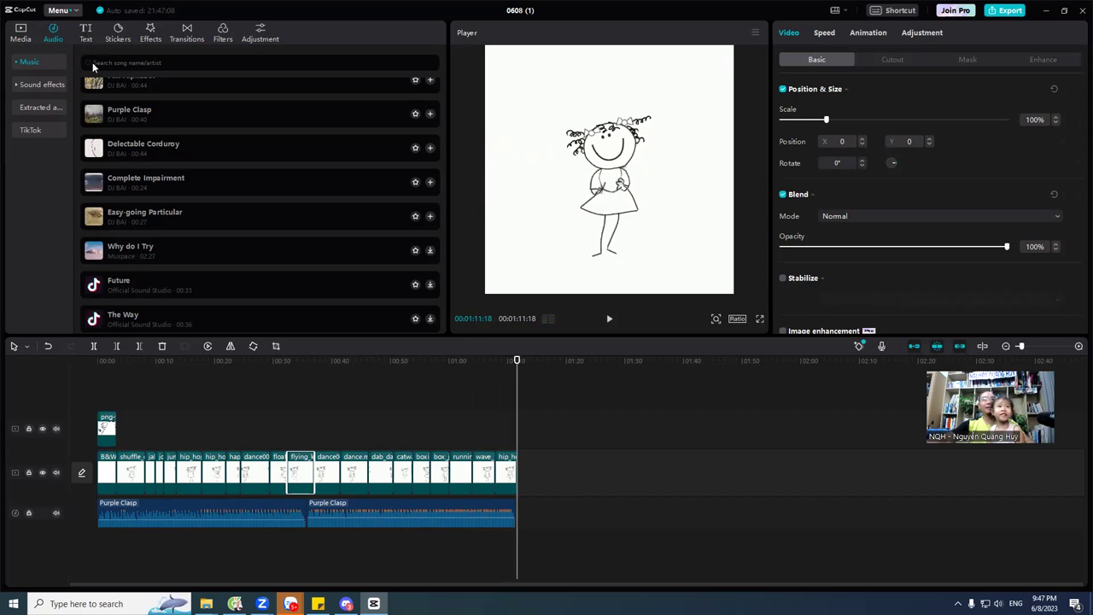
Add a default text clip and stretch it from the start to the end of the whole video.
left_click(86, 33)
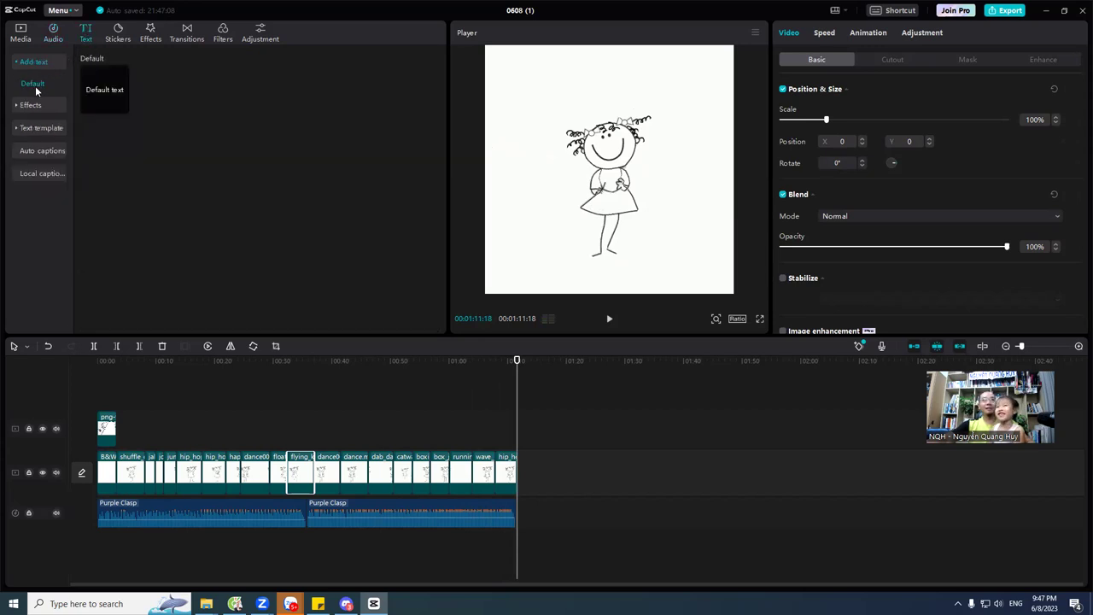
left_click(100, 95)
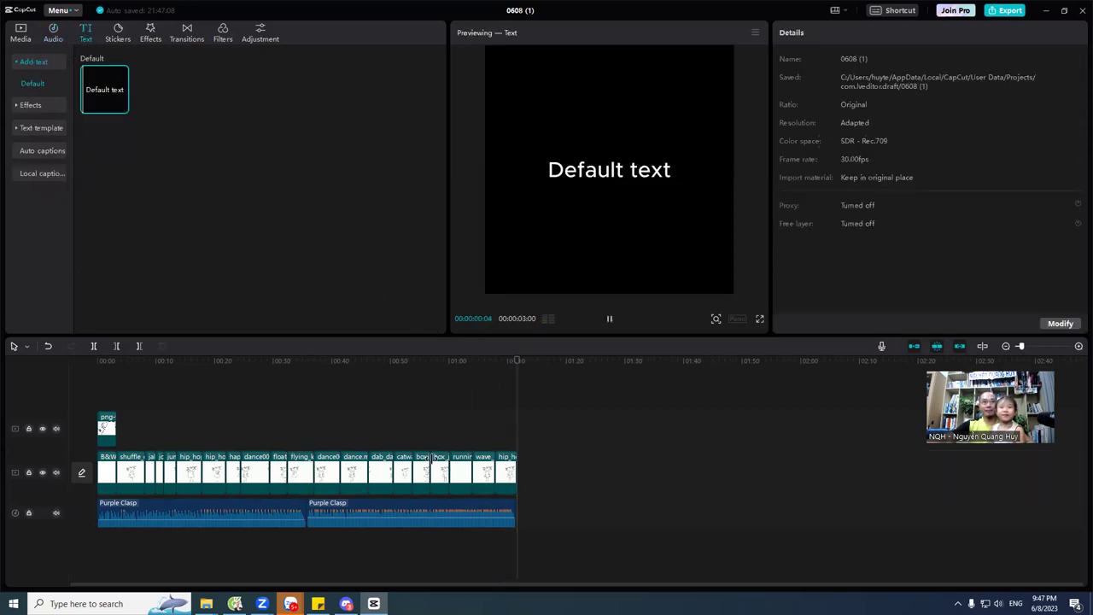
left_click(122, 107)
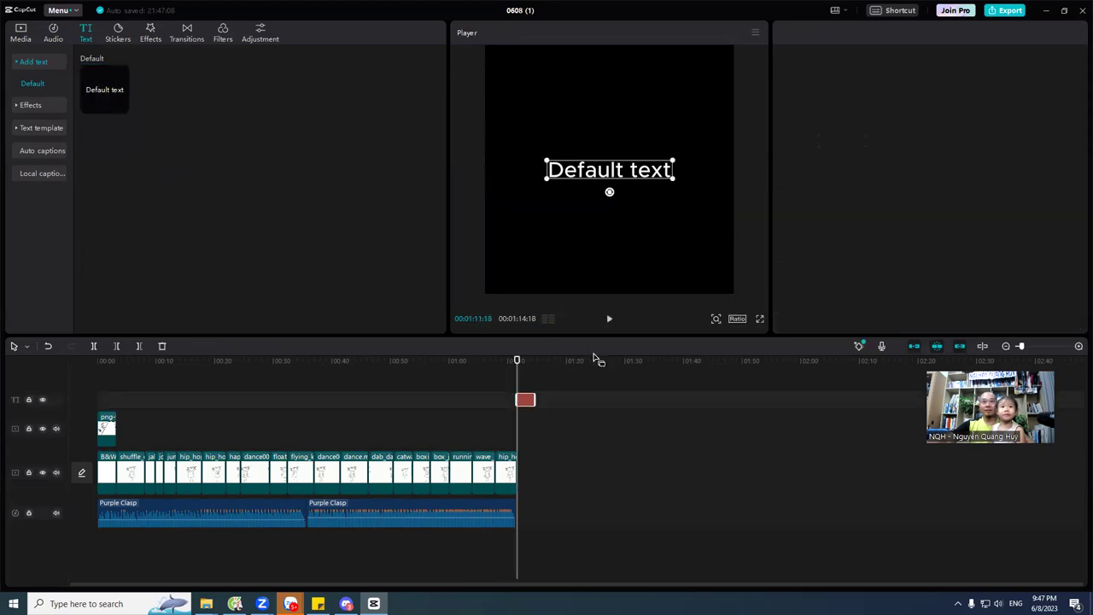
mouse_move(527, 400)
left_mouse_down()
mouse_move(107, 425)
mouse_move(108, 400)
mouse_move(520, 395)
left_mouse_up()
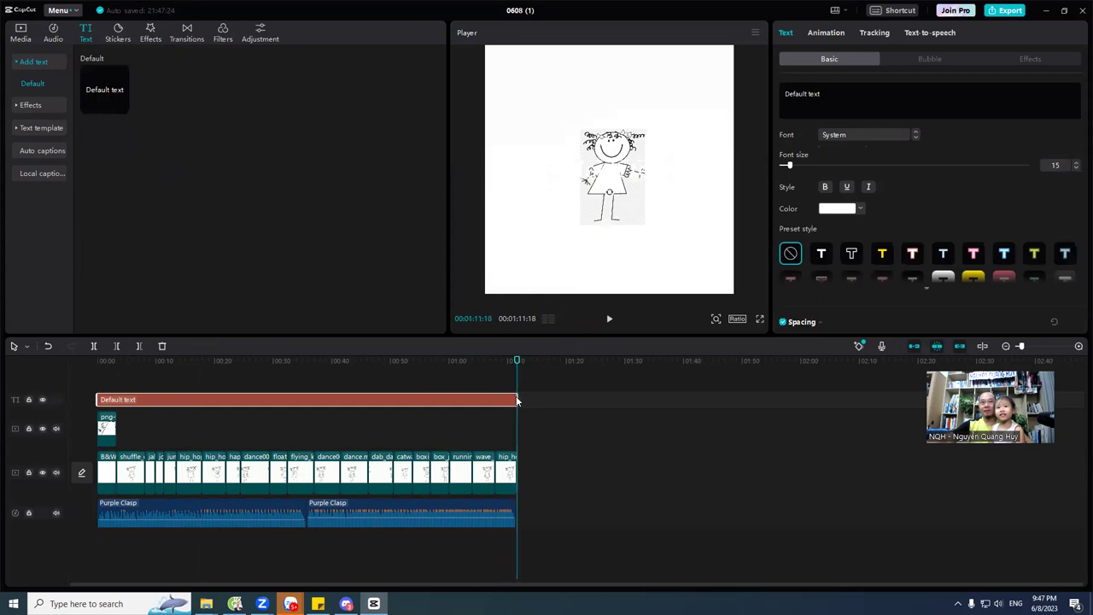
left_click(145, 373)
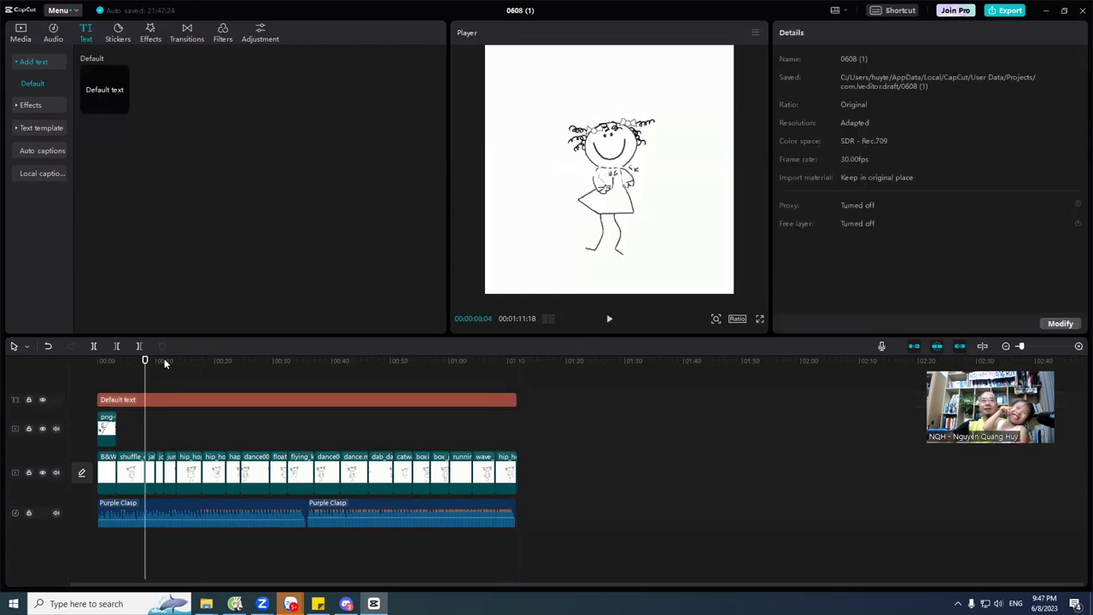
Move the text above the girl's head and change its colour to dark red.
left_click(629, 175)
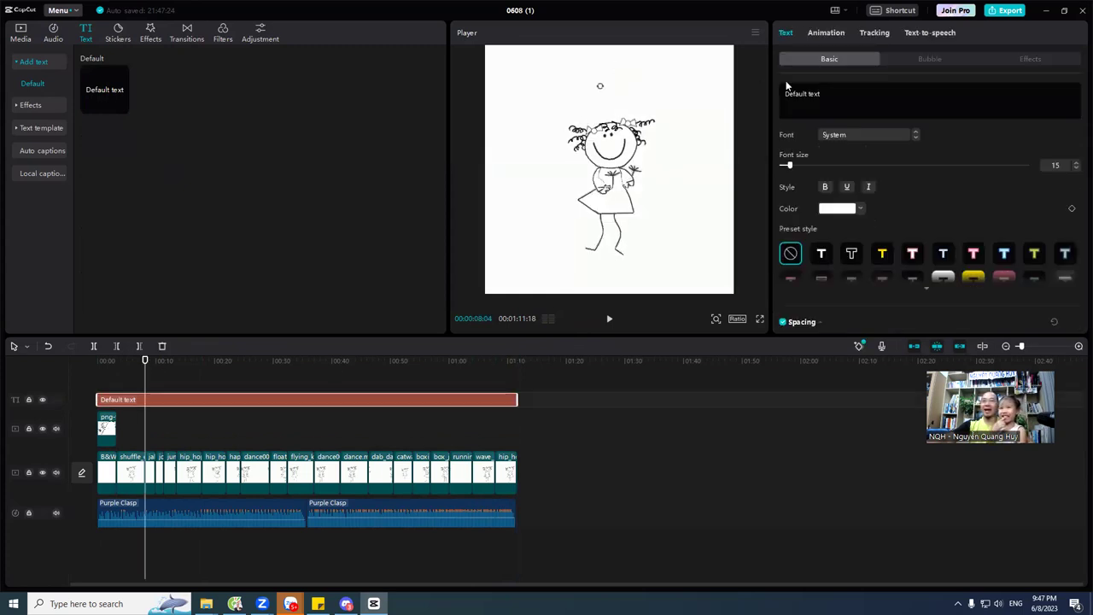
left_click(846, 212)
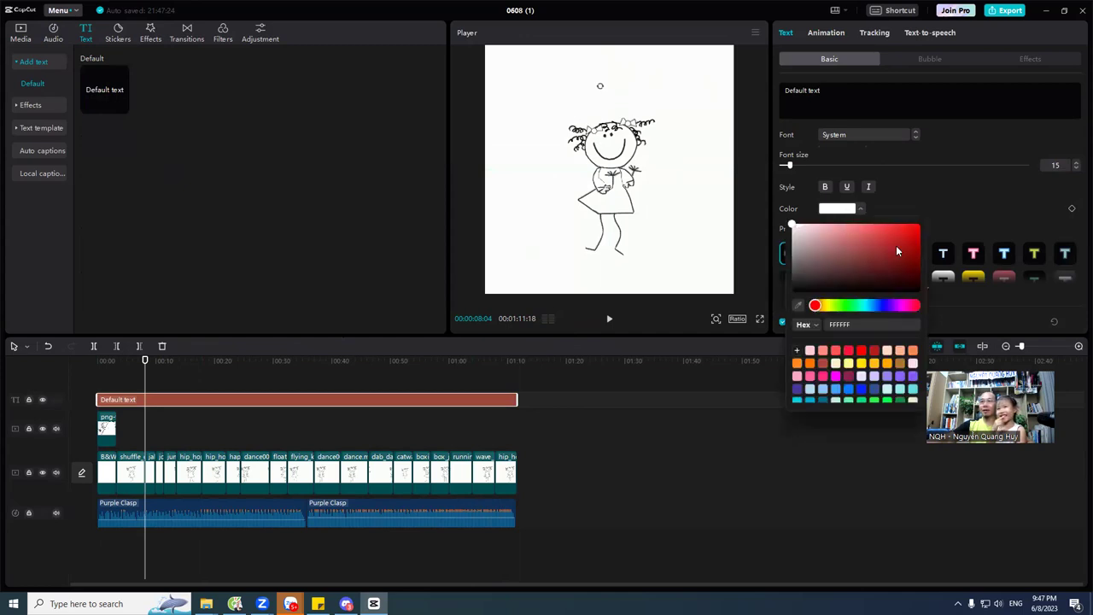
left_click(917, 245)
Replace the default text with "Làm video hoạt hình AI cùng" followed by the presenter's full name.
left_click_drag(826, 90, 760, 92)
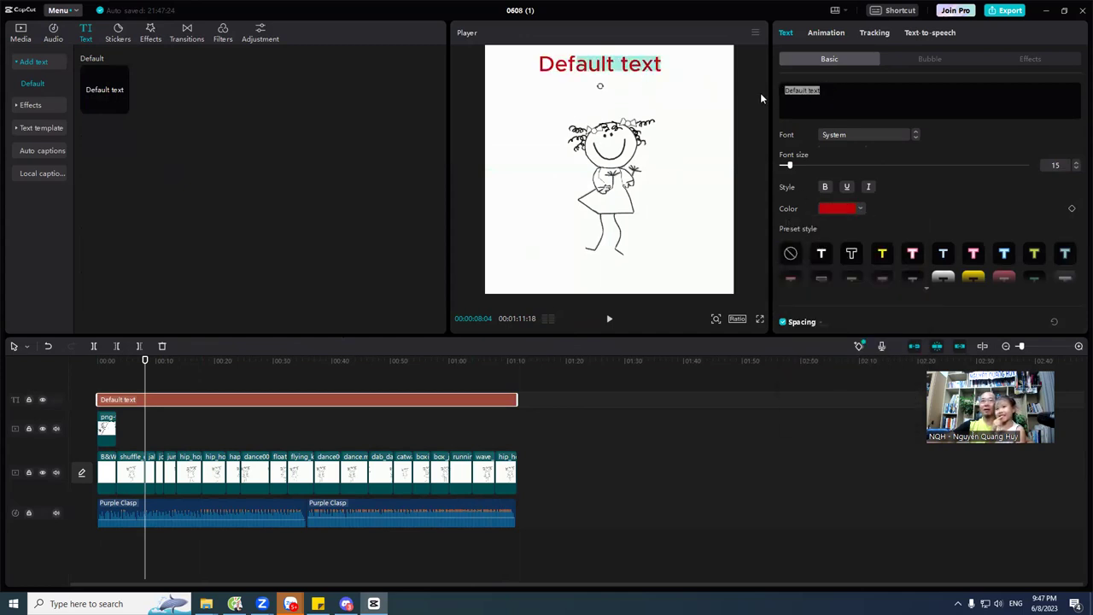
type("Làm")
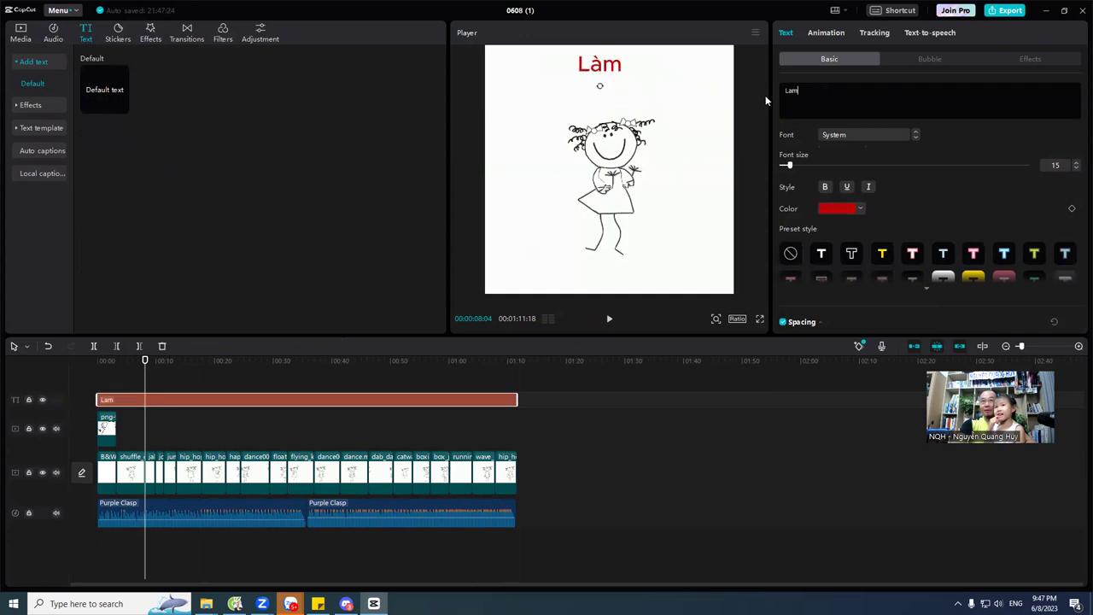
type(" video ")
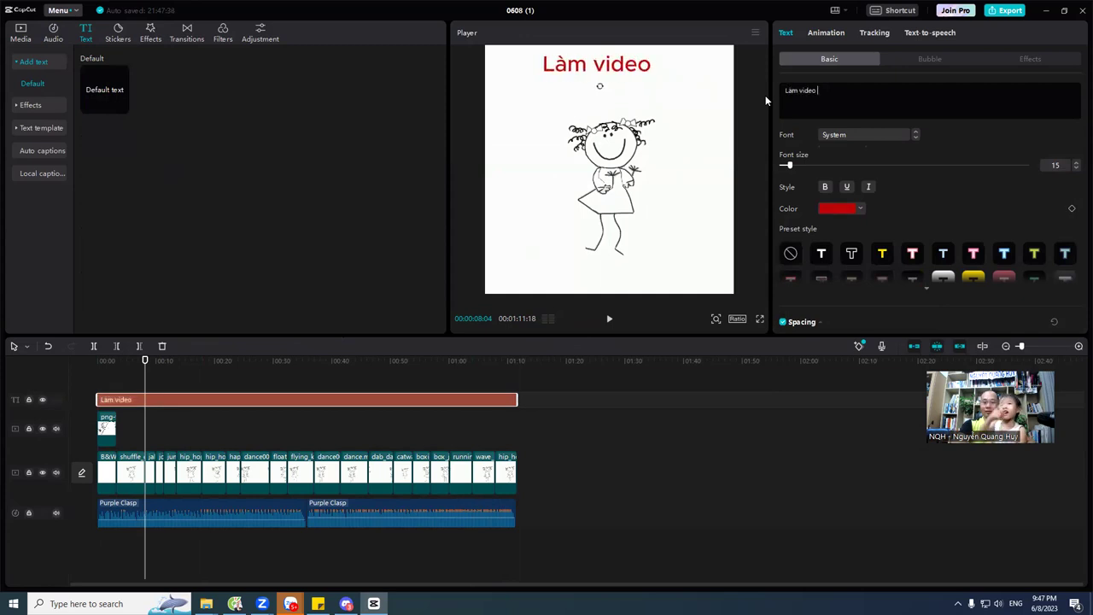
type("hoatj si")
key("BackSpace")
key("BackSpace")
key("BackSpace")
type("hinhf AI cung")
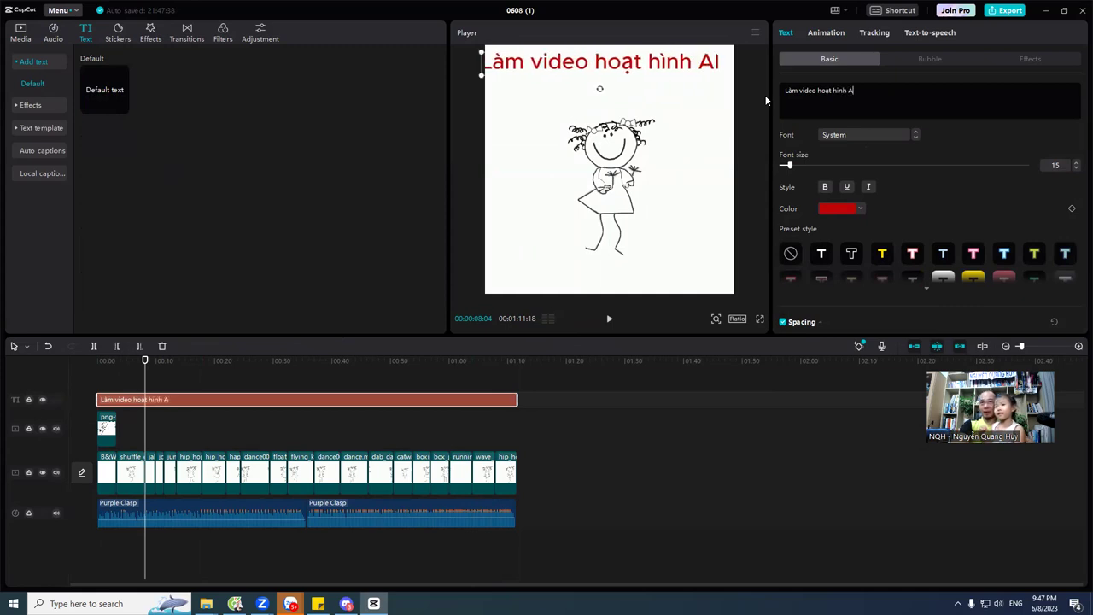
key("BackSpace")
type("f Ng")
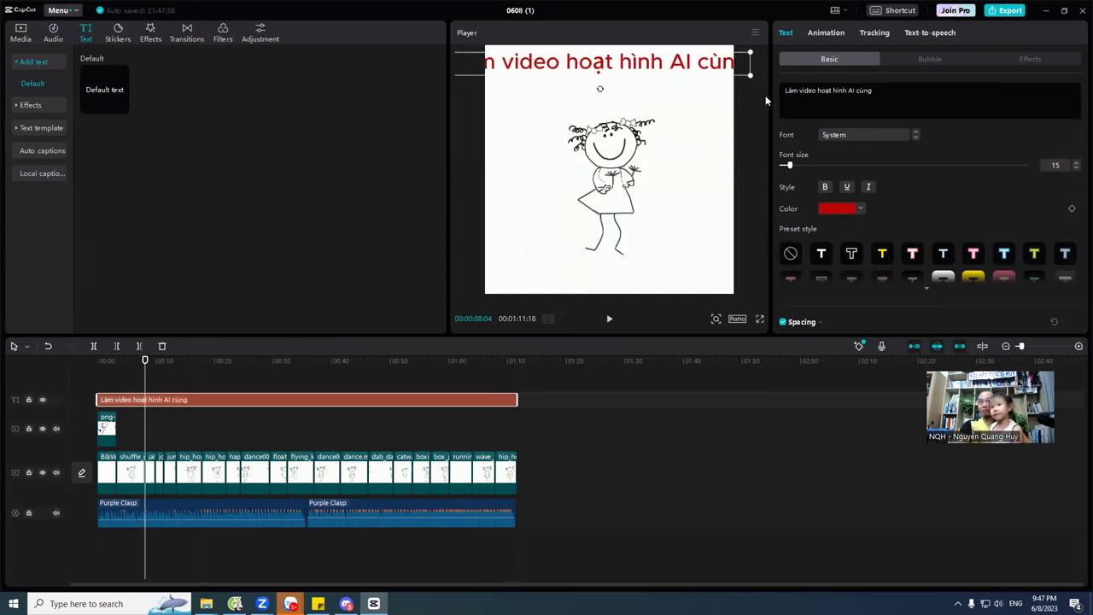
type("uyeenx Quang H")
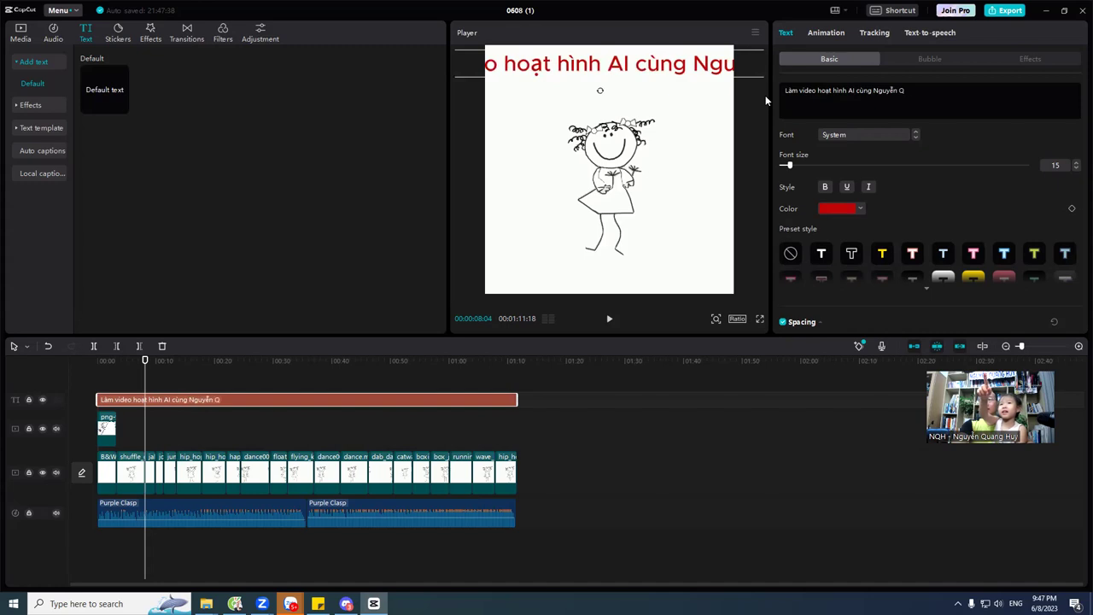
type("uy")
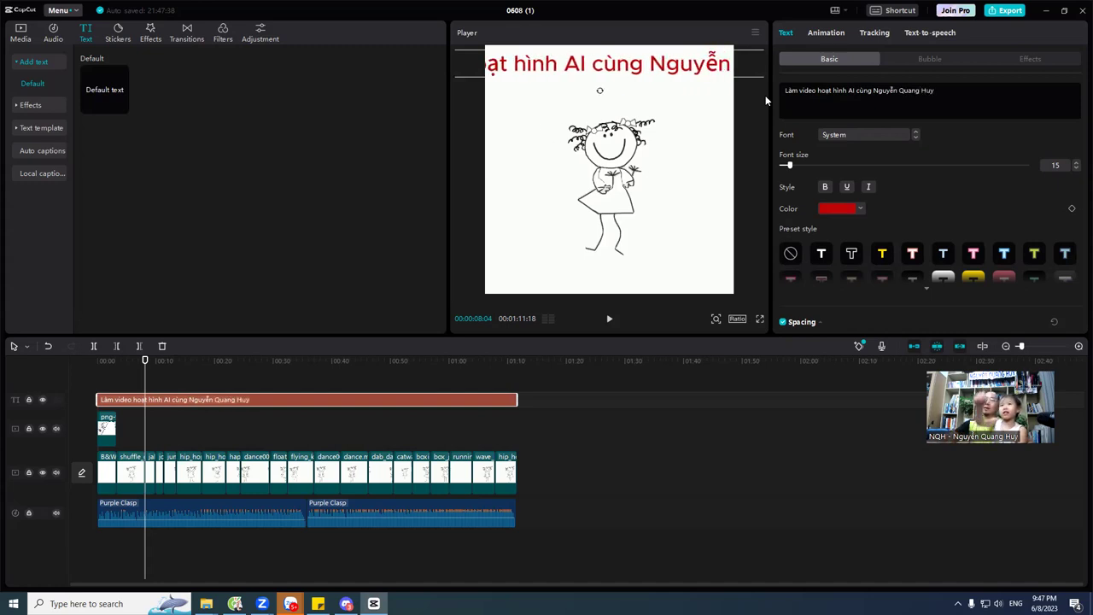
Shrink the title, break it into two lines before the presenter's name, centre it above the girl, and play from the start.
left_click_drag(581, 88, 564, 73)
left_click_drag(681, 83, 651, 82)
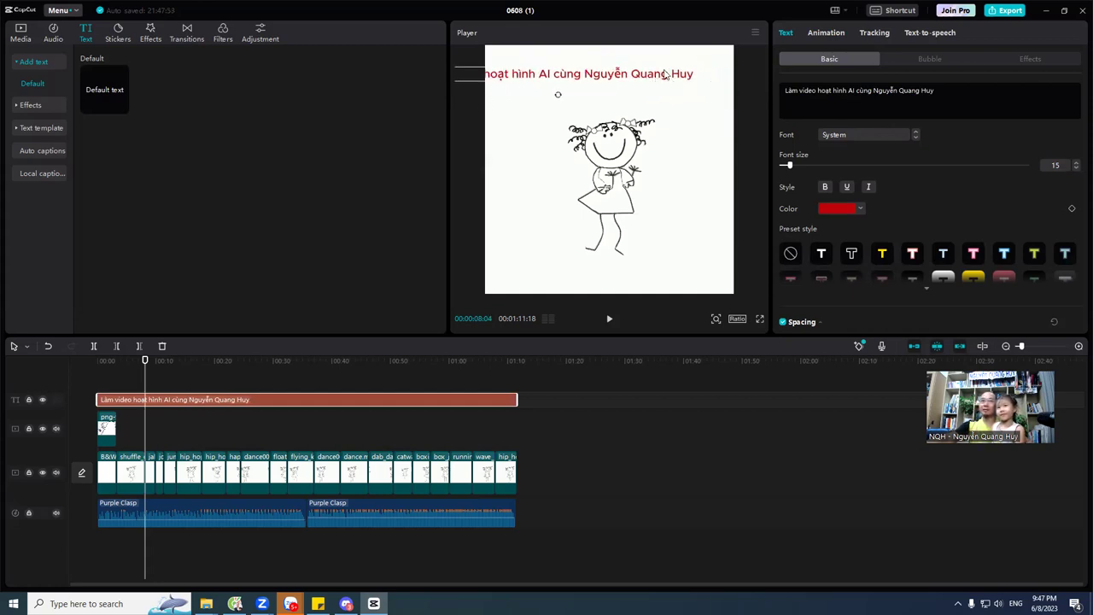
left_click(875, 91)
key("Return")
left_click_drag(603, 75, 625, 67)
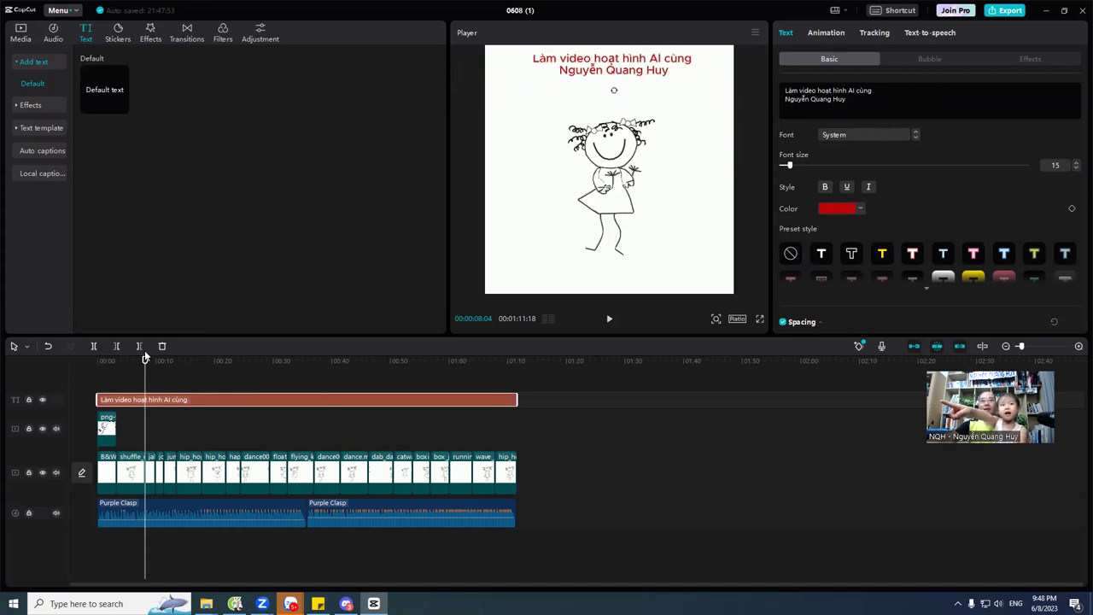
left_click_drag(146, 364, 75, 376)
key("space")
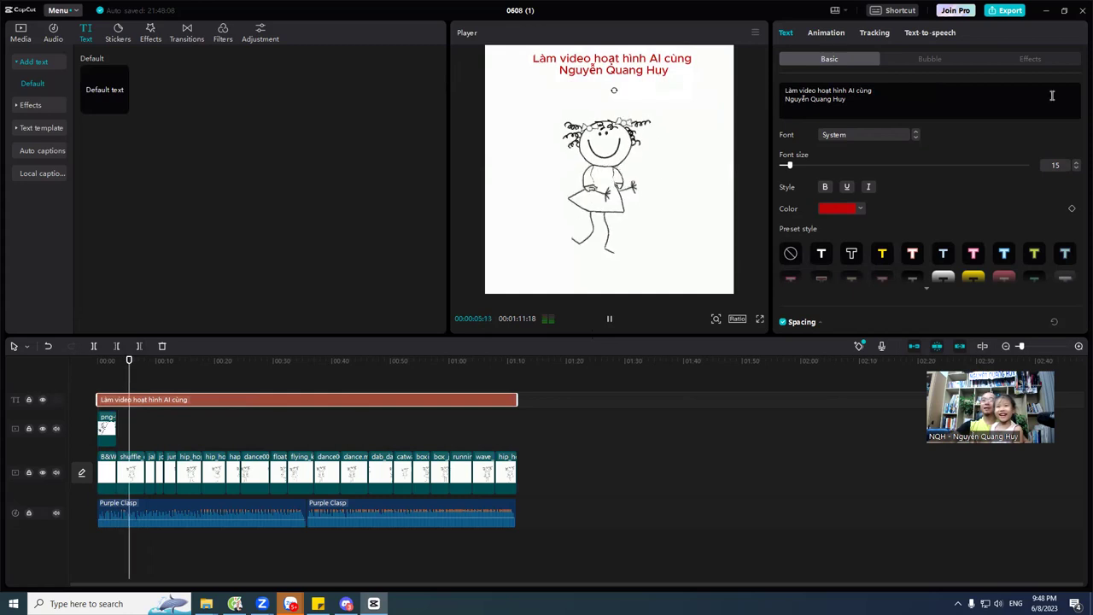
Start exporting the video and set its title to "Video hoạt hình AI".
key("ctrl+e")
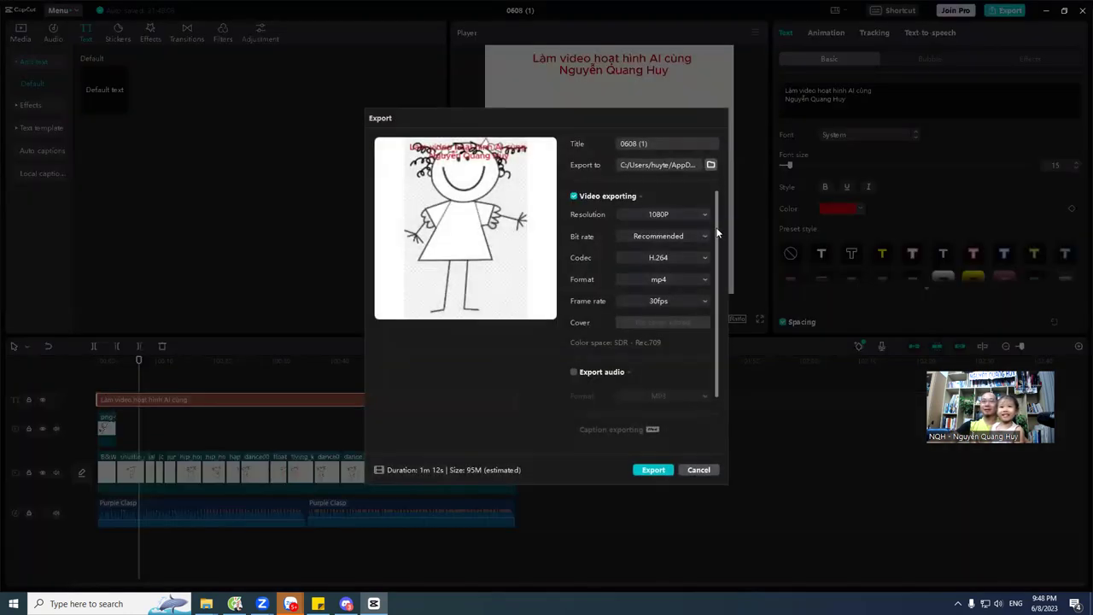
scroll(719, 229, "down", 1)
scroll(716, 184, "up", 1)
left_click_drag(654, 146, 596, 150)
type("Video hoat hình AI")
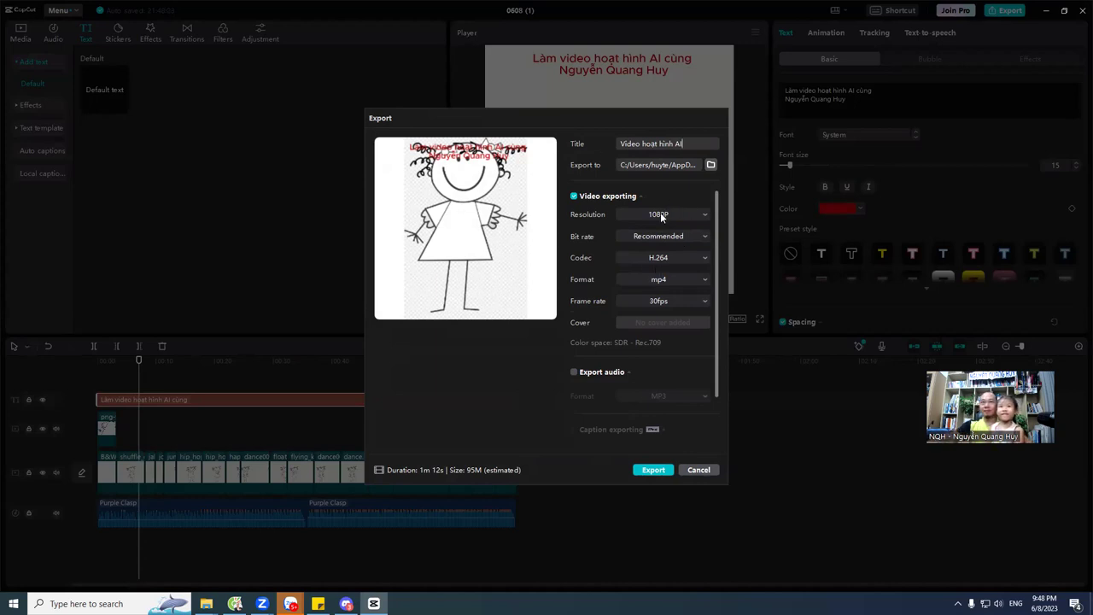
Set the export location to the "Giới thiệu khóa học video AI" folder and export the video as a 1080P mp4 at 30fps.
left_click(711, 166)
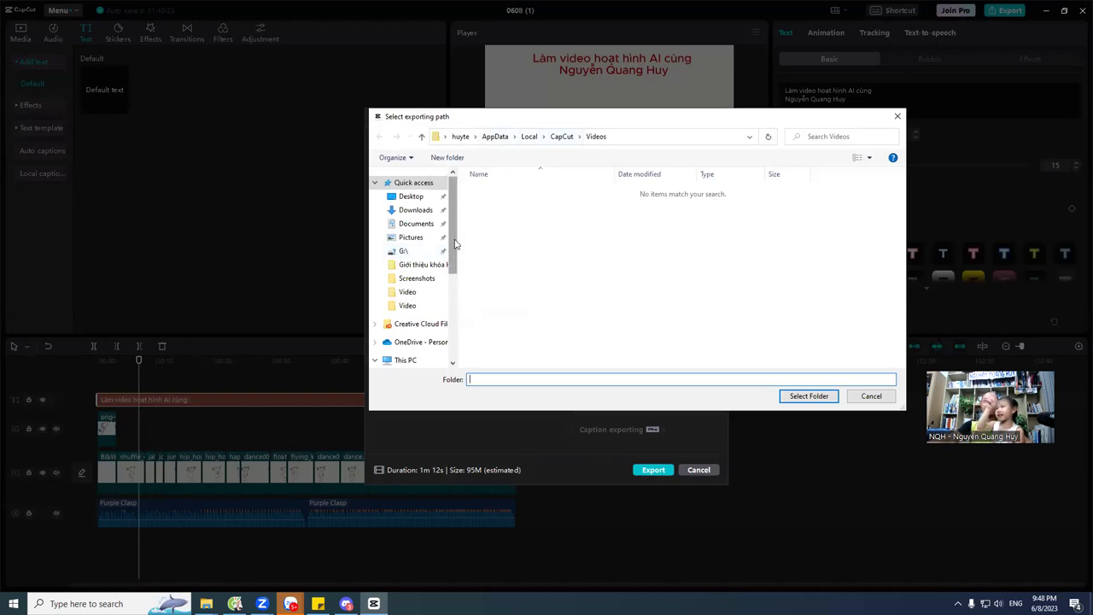
left_click(431, 266)
left_click(809, 395)
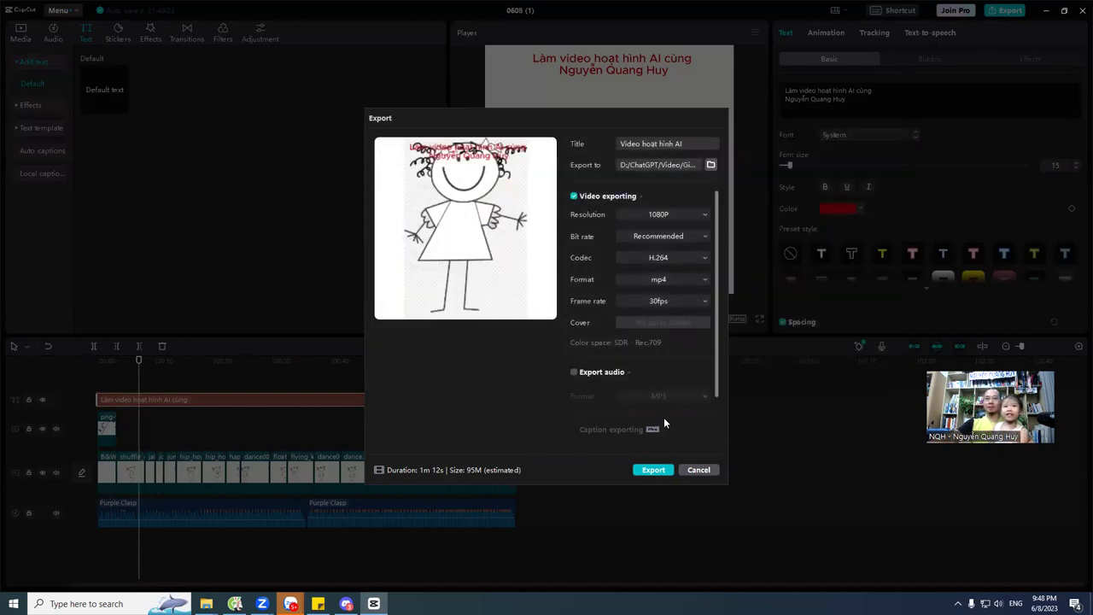
left_click(651, 471)
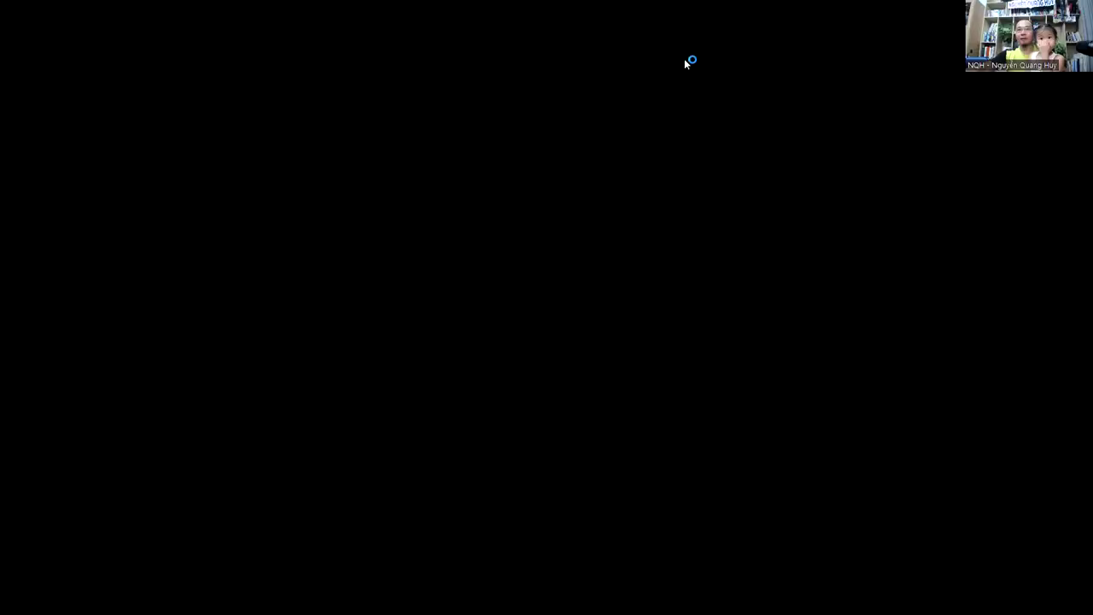
Switch to the Adobe Character Animator page in the browser and select its address up to character-animator.html for sharing.
key("alt+Tab")
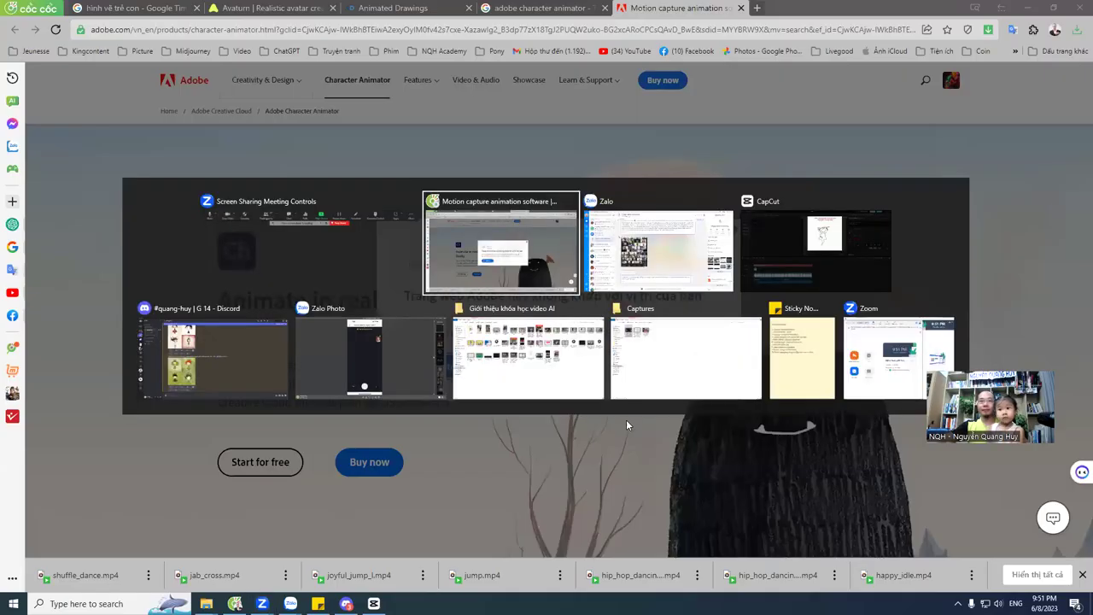
left_click(518, 368)
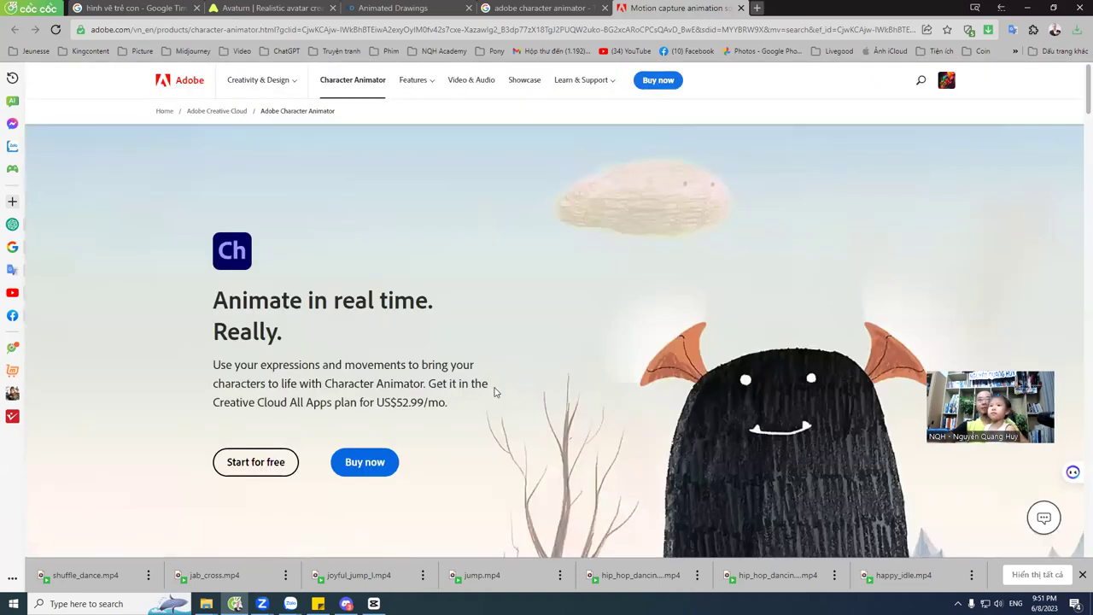
left_click(166, 30)
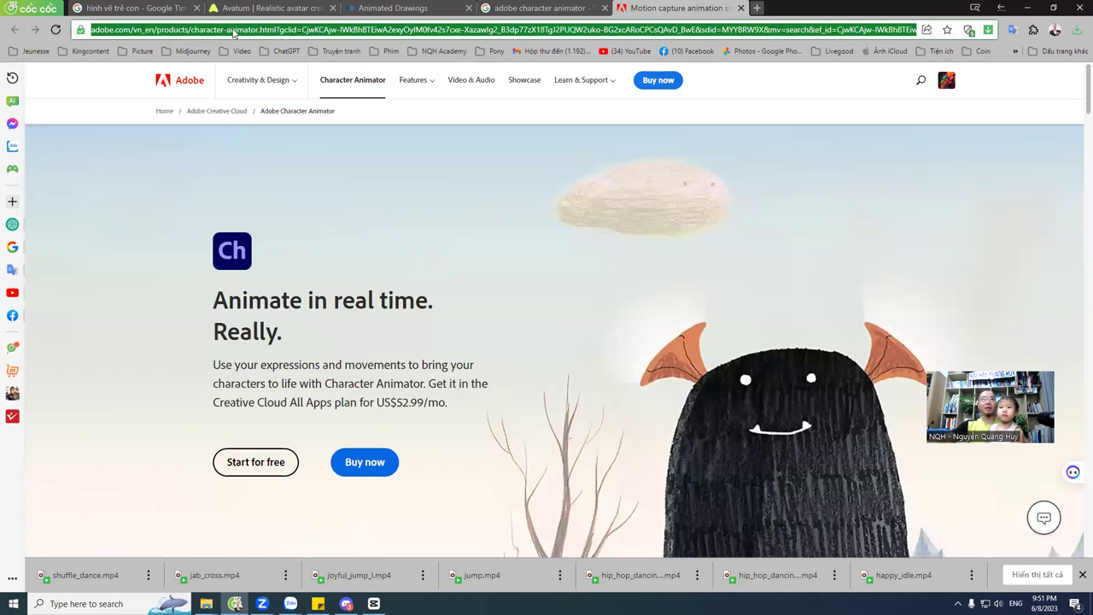
left_click(272, 30)
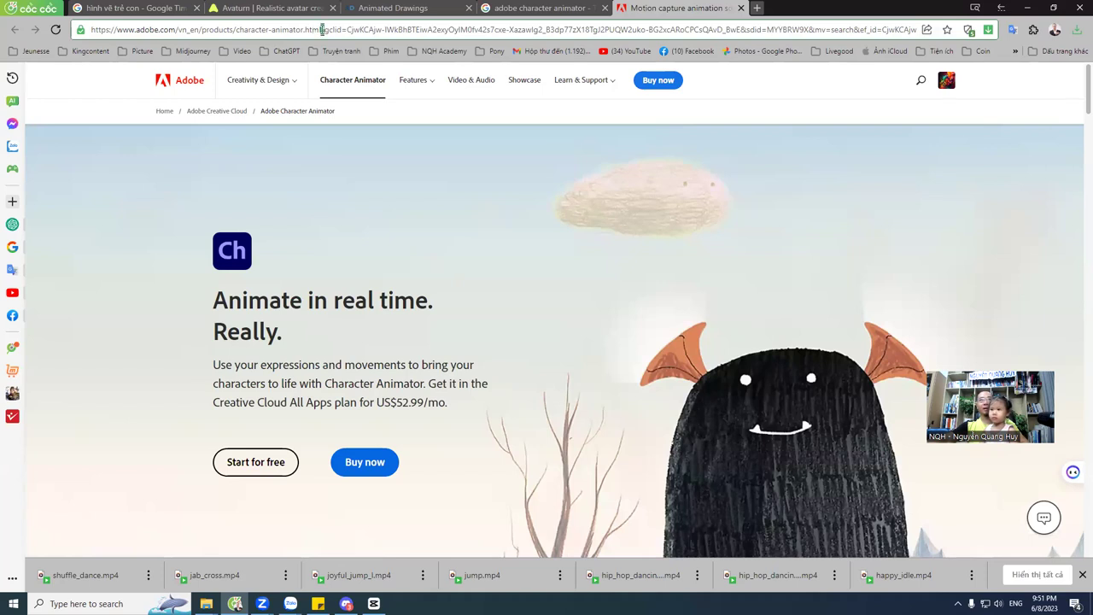
left_click_drag(322, 30, 68, 40)
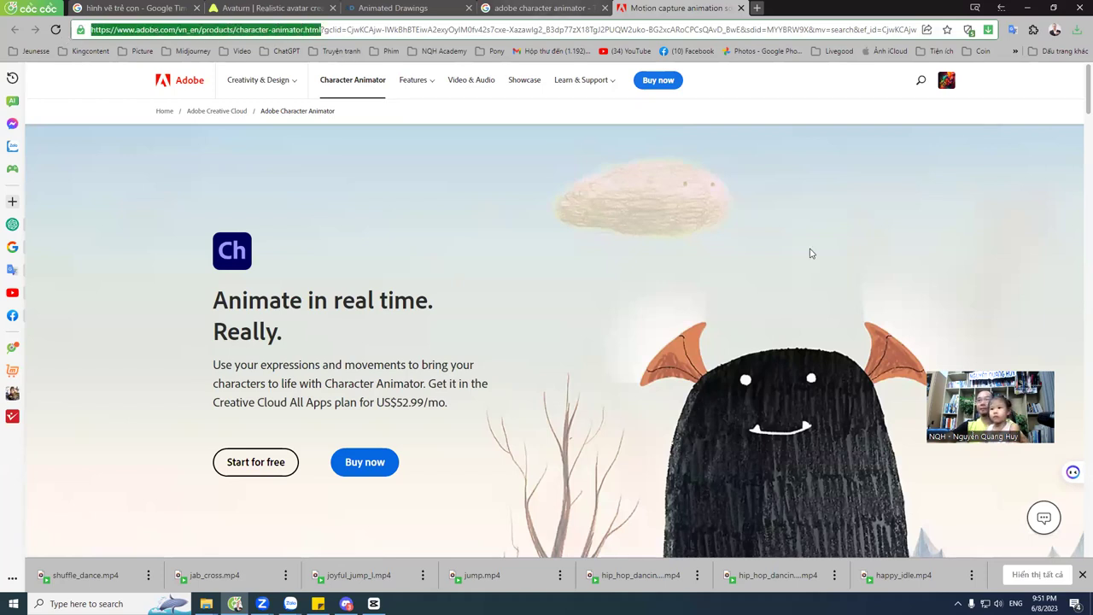
key("alt+Tab")
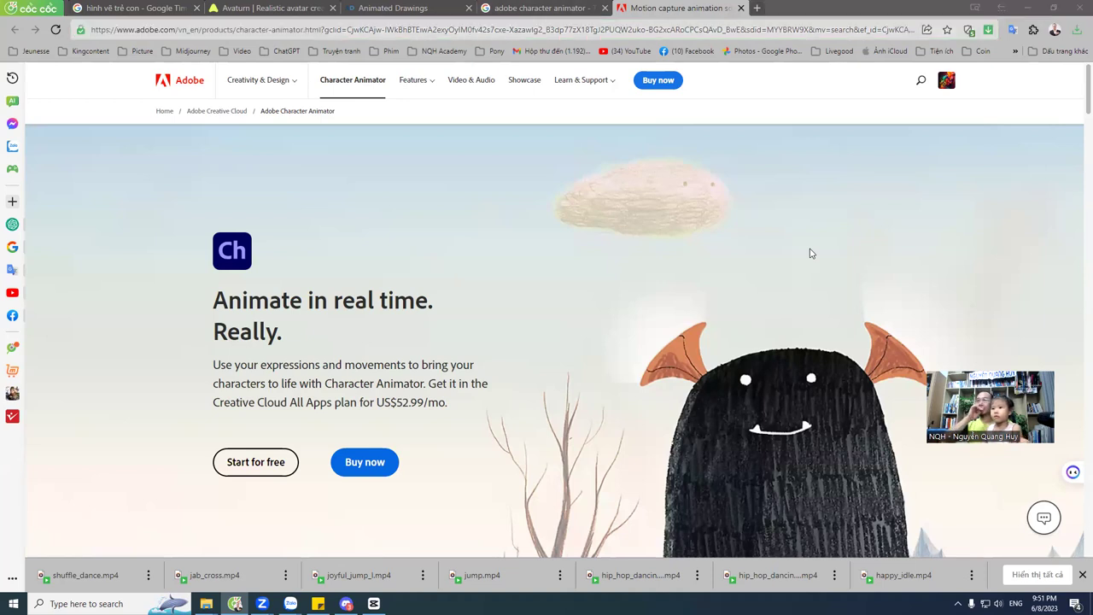
left_click(604, 316)
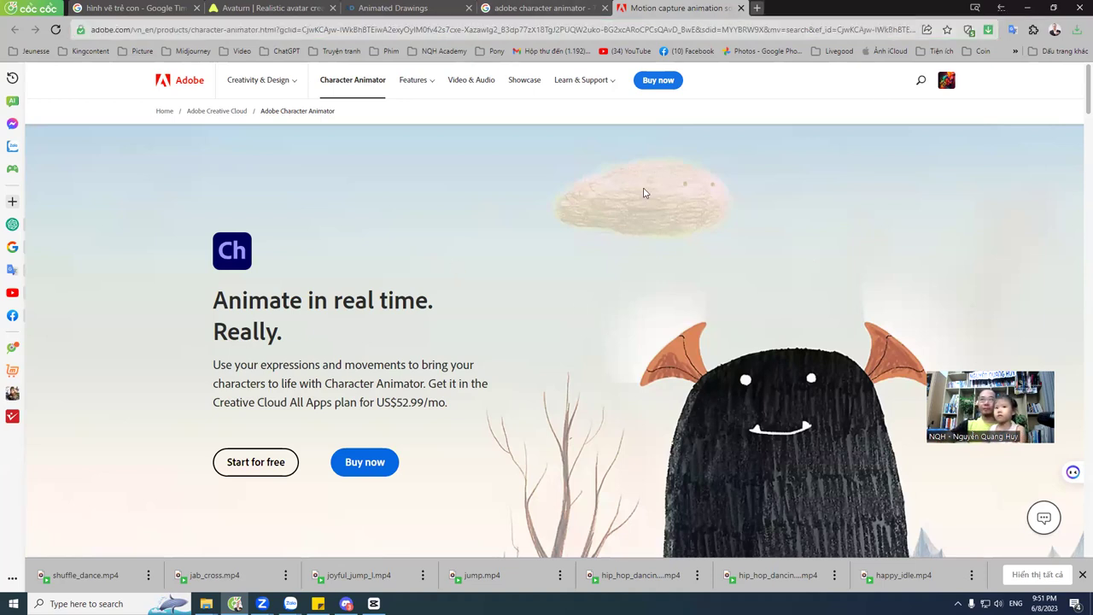
key("alt+Tab")
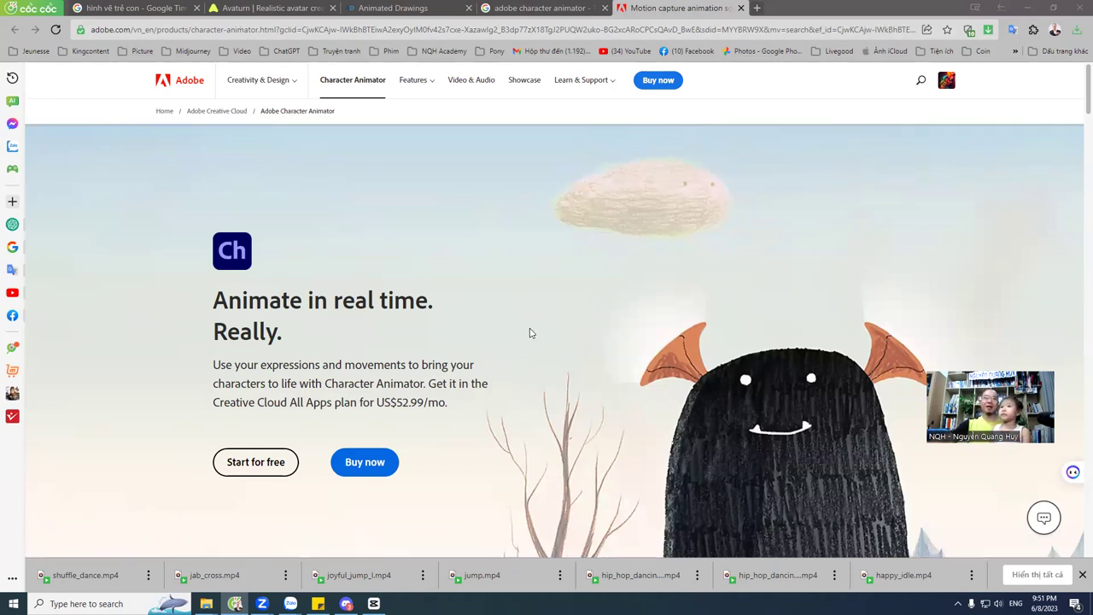
Read the introductory description of Character Animator, highlighting the text on expressions, movements and the All Apps plan's monthly price.
scroll(536, 335, "down", 2)
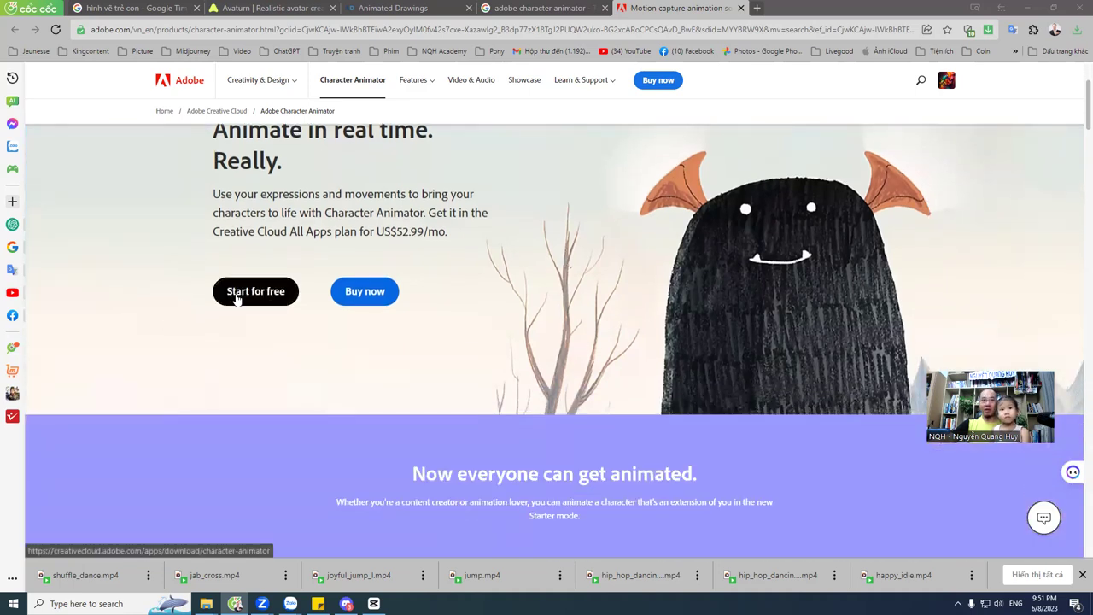
left_click_drag(369, 194, 455, 234)
left_click(453, 235)
left_click_drag(398, 194, 453, 235)
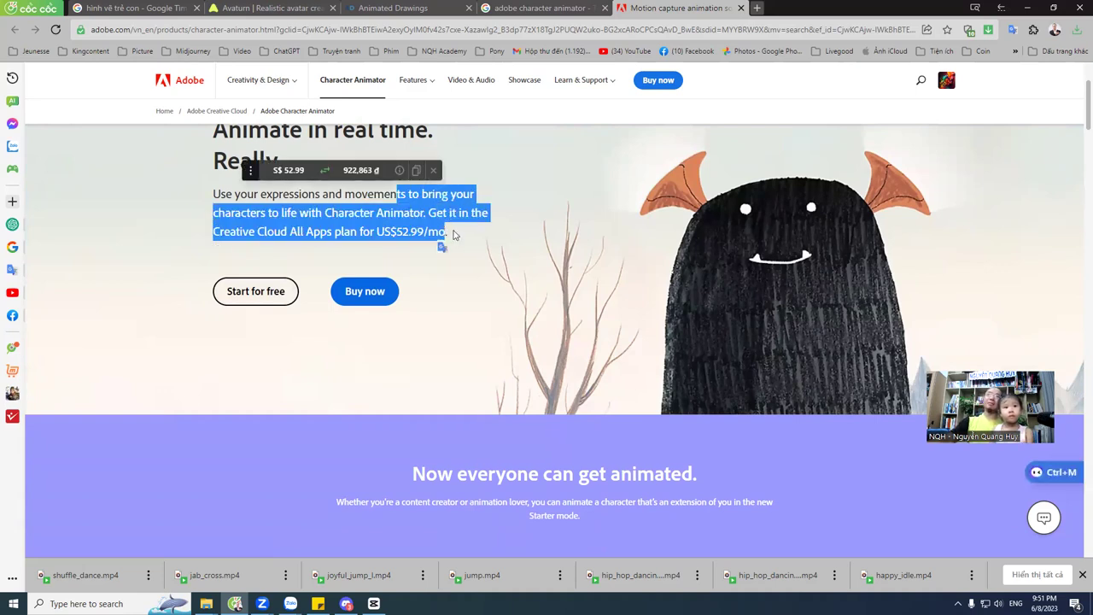
left_click(453, 235)
left_click_drag(391, 195, 445, 233)
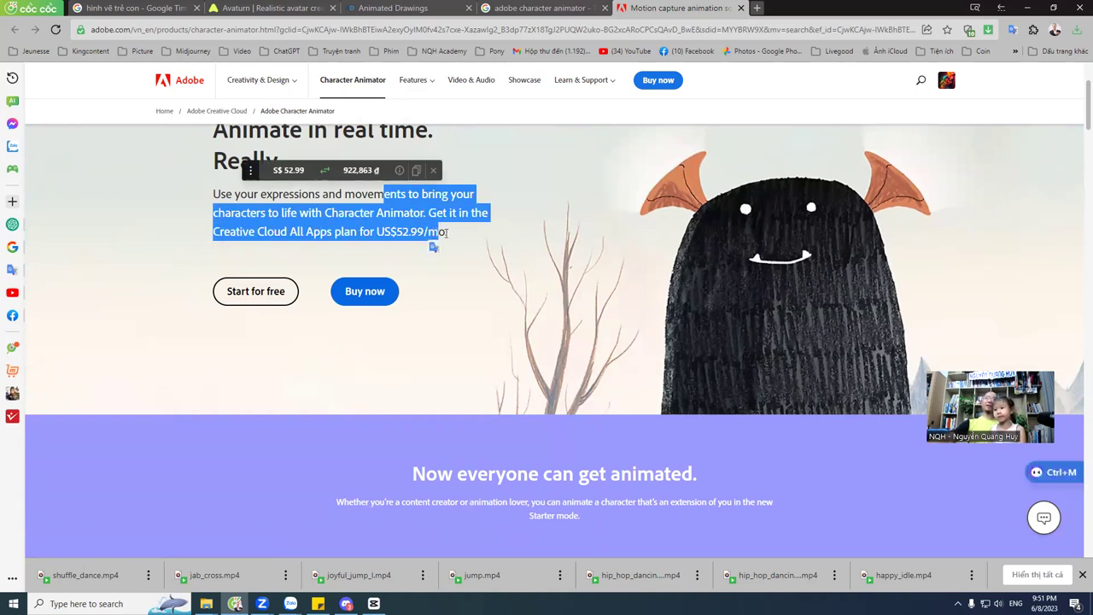
left_click(404, 198)
left_click_drag(400, 194, 453, 241)
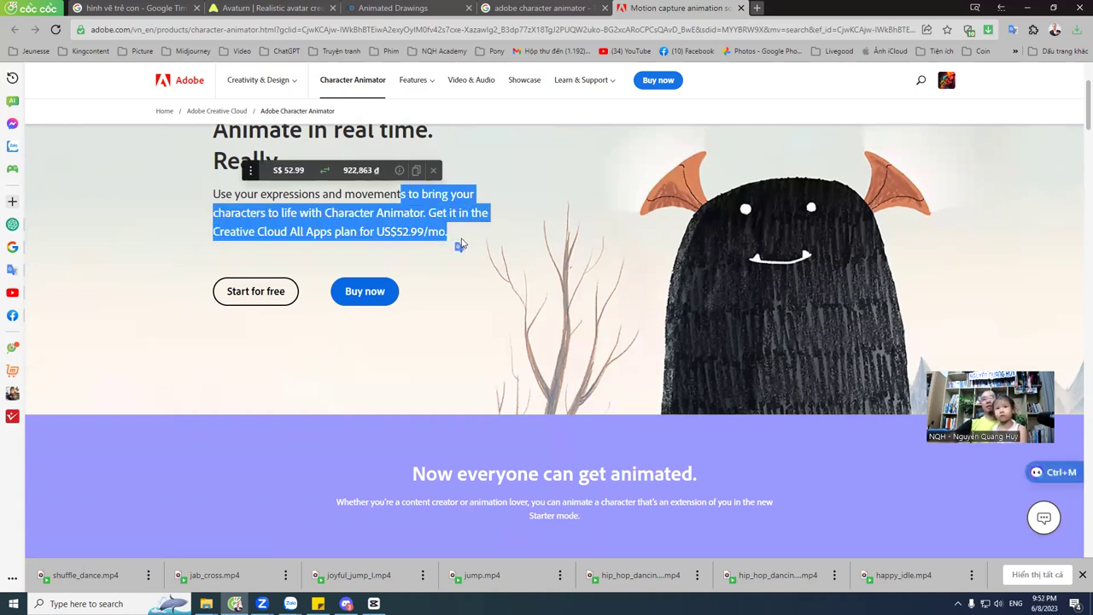
left_click(460, 241)
left_click_drag(369, 194, 443, 232)
left_click(443, 232)
left_click_drag(369, 194, 443, 232)
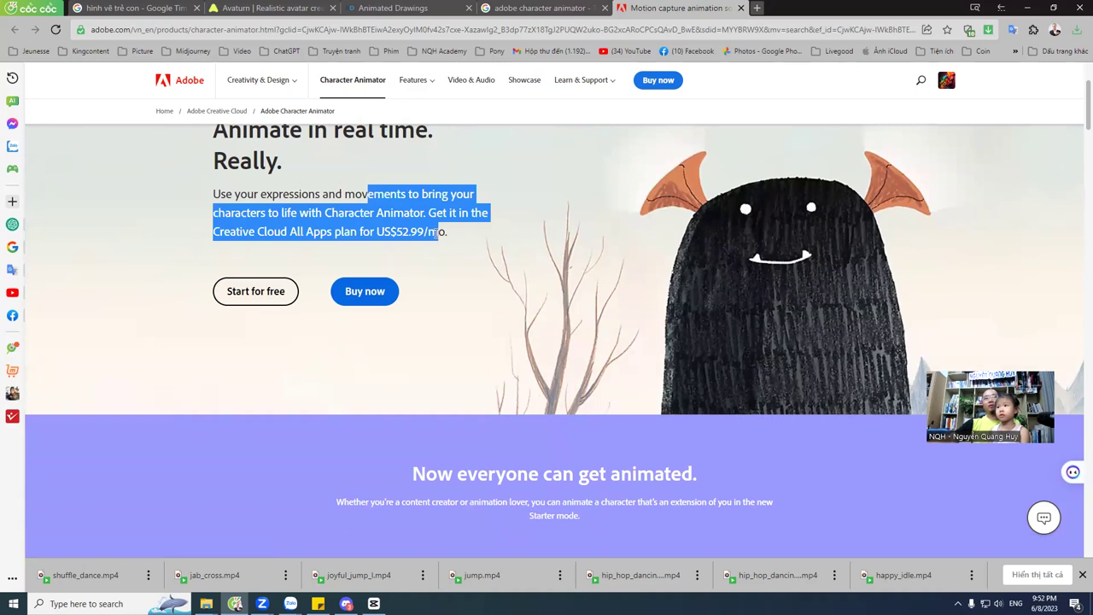
left_click(339, 193)
left_click_drag(272, 194, 455, 240)
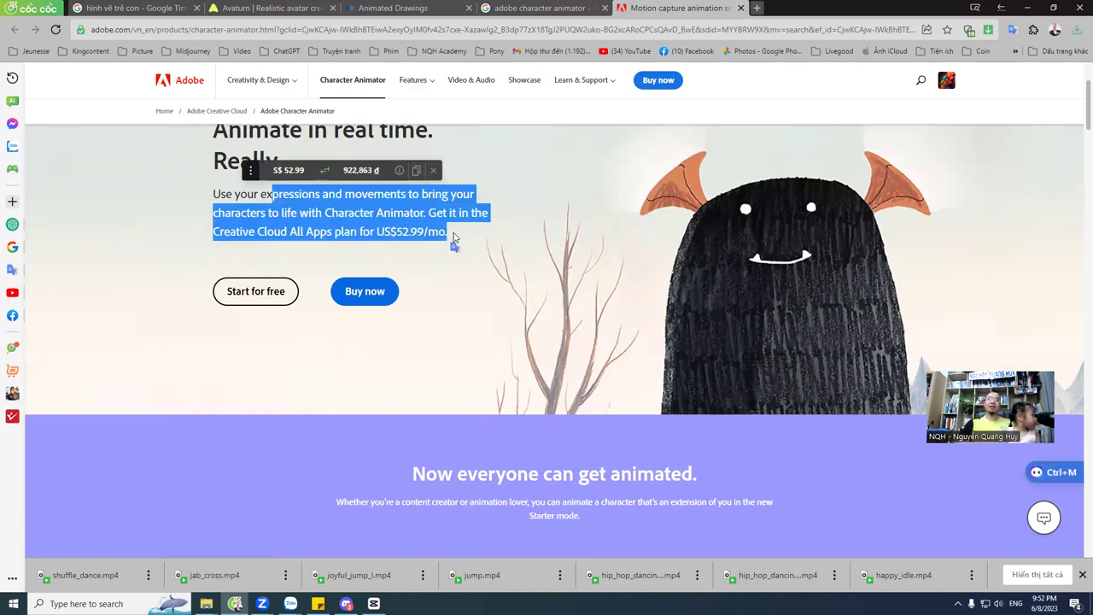
left_click(460, 225)
left_click_drag(371, 189, 470, 243)
left_click(475, 238)
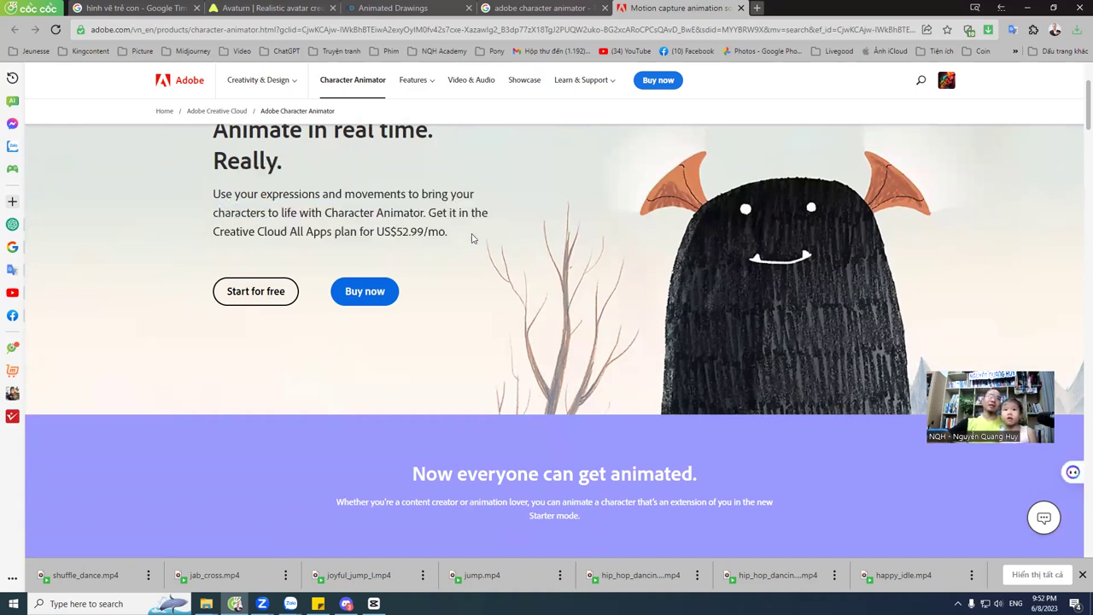
left_click_drag(267, 194, 427, 232)
left_click(430, 229)
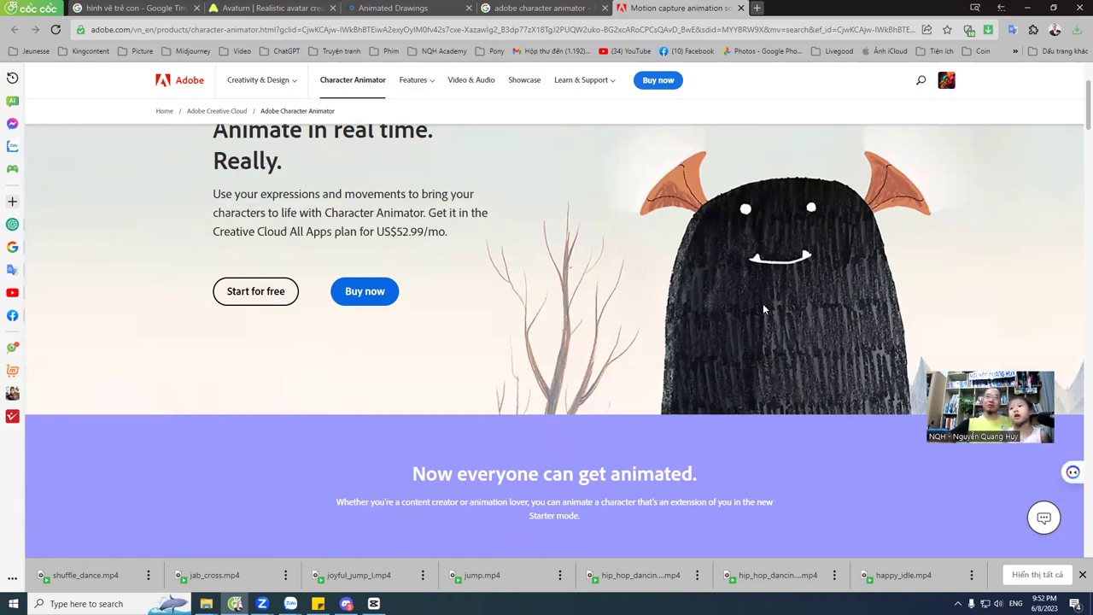
Open the plans and pricing page from the "Creativity for all" section in a new browser tab and switch to it.
left_click_drag(1079, 110, 1067, 480)
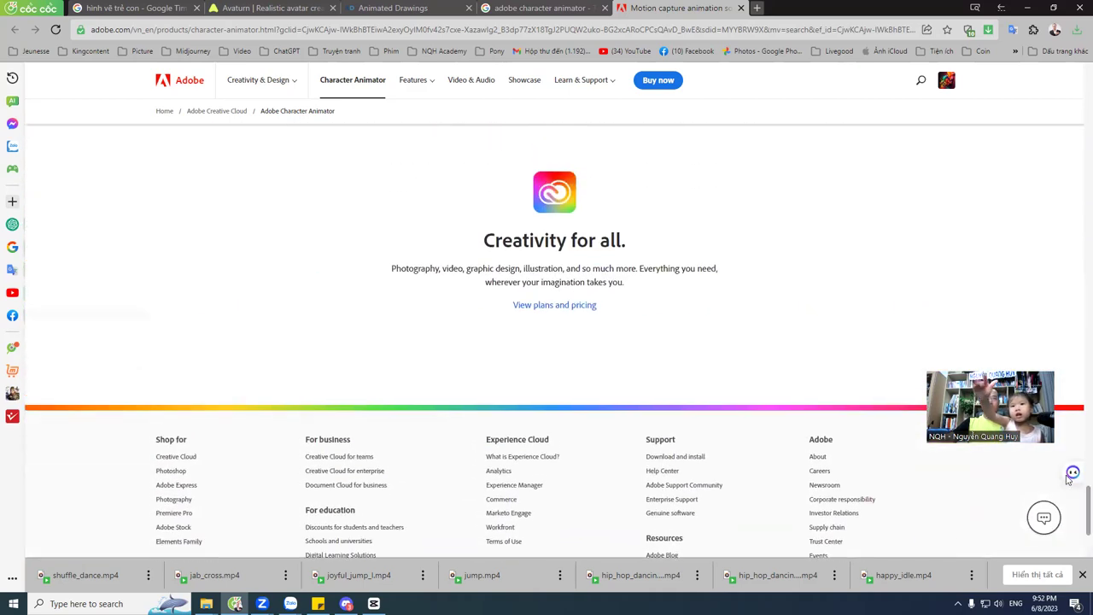
right_click(561, 305)
left_click(590, 314)
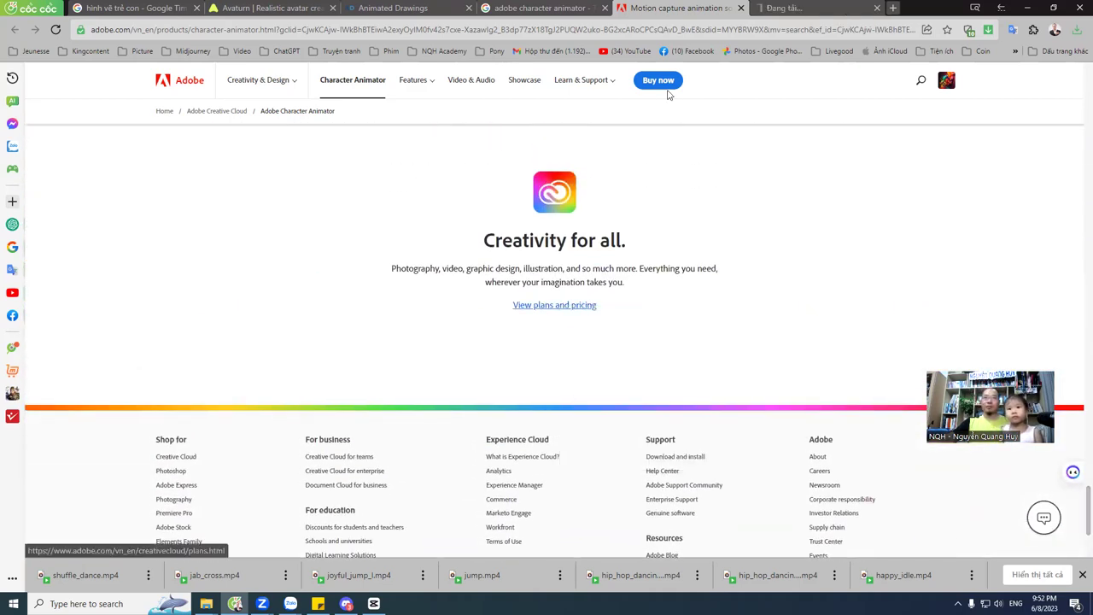
key("ctrl+Tab")
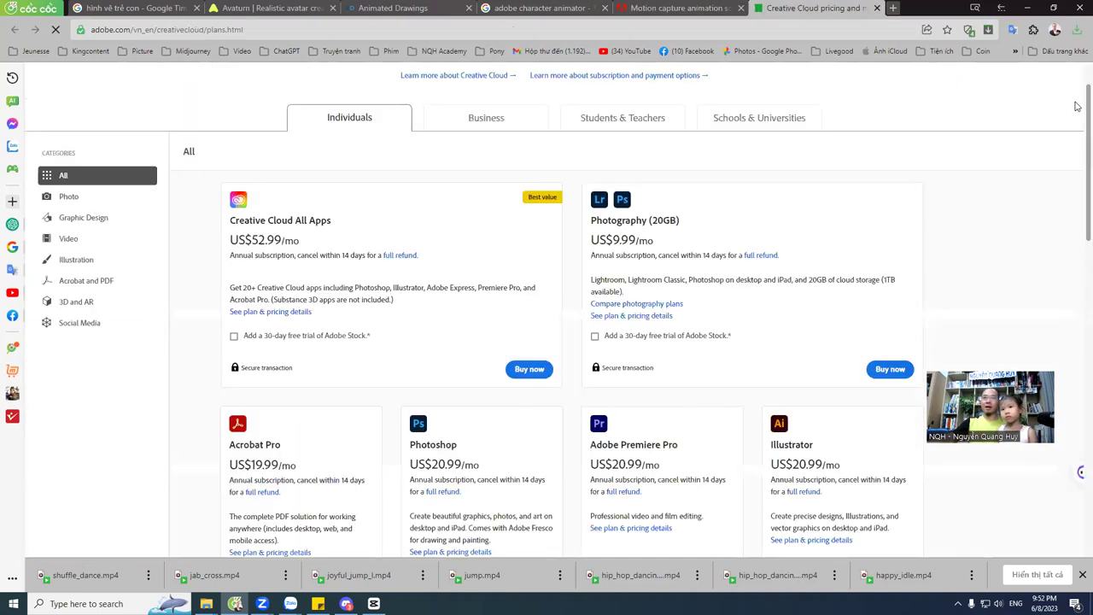
Look through the whole list of individual Creative Cloud plans and their monthly prices, ending back at the page heading.
scroll(1078, 106, "down", 1)
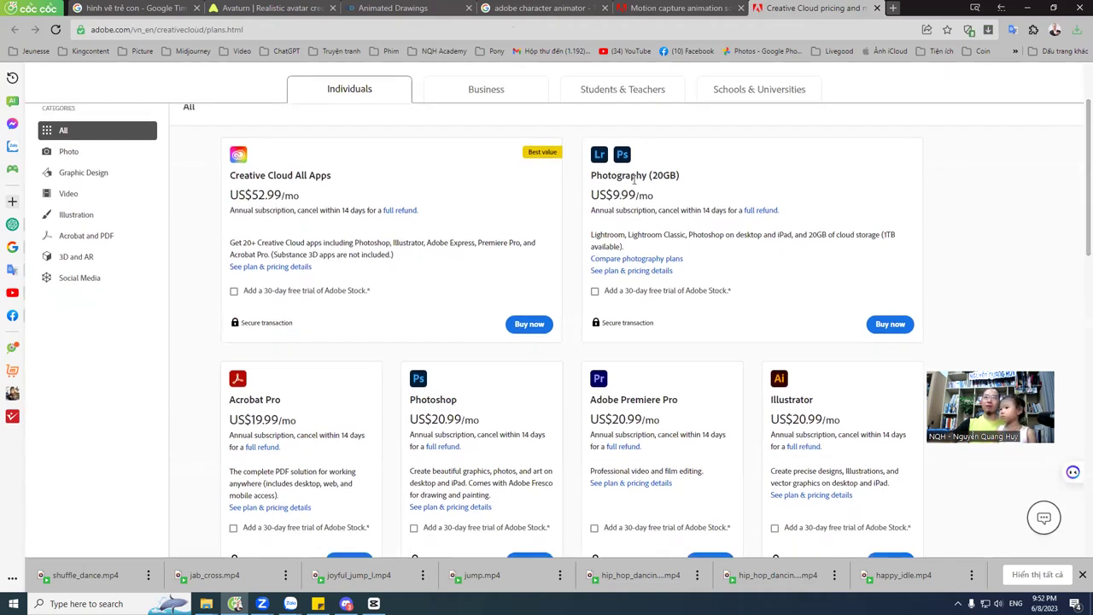
scroll(1076, 200, "down", 2)
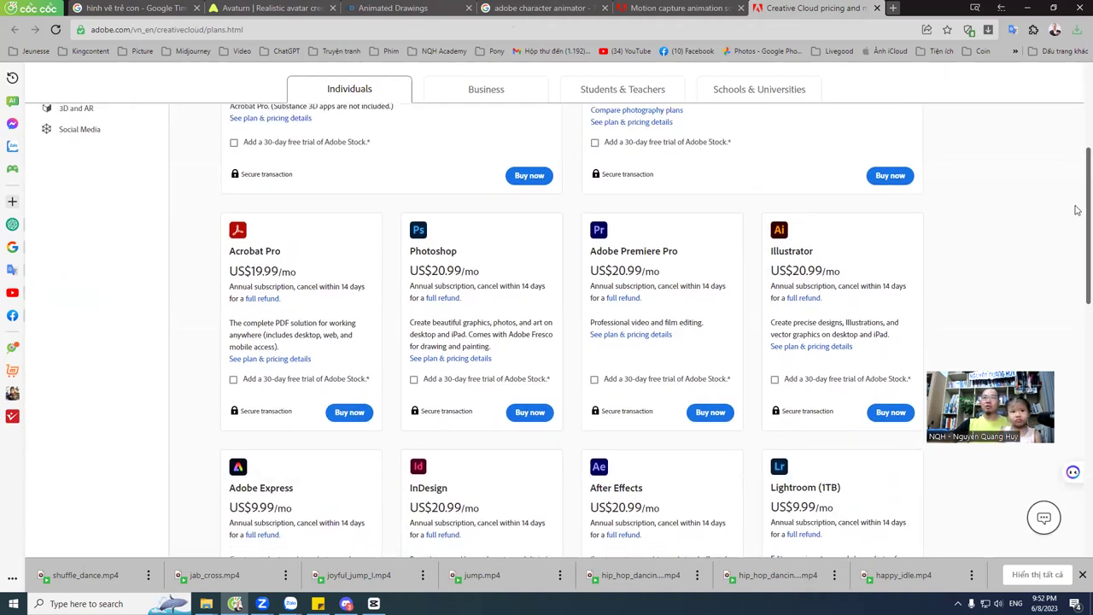
scroll(1077, 211, "down", 1)
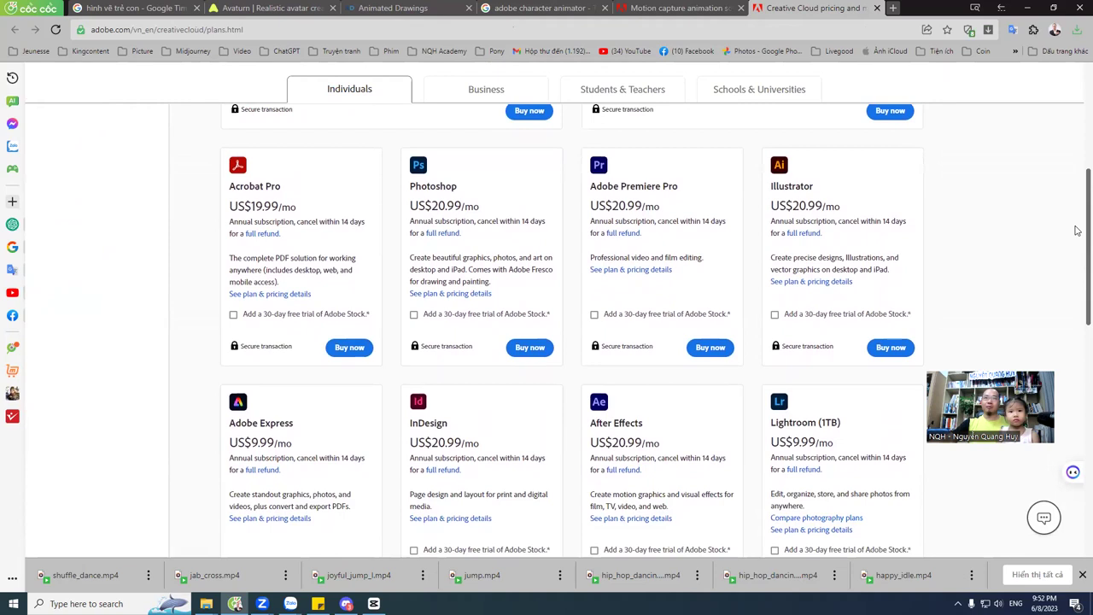
scroll(1077, 244, "down", 1)
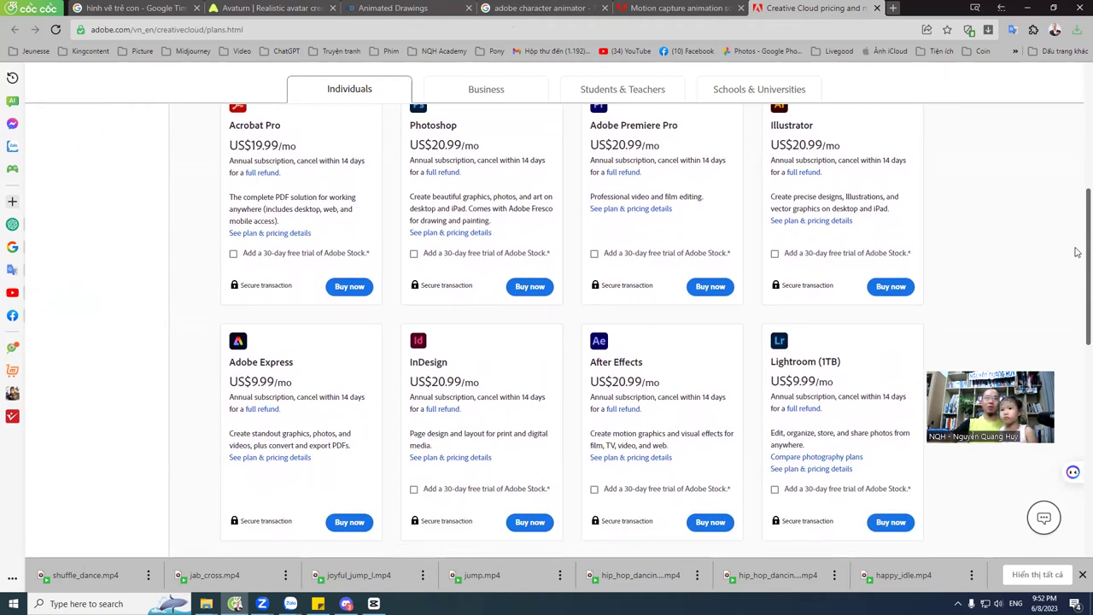
scroll(1077, 257, "down", 3)
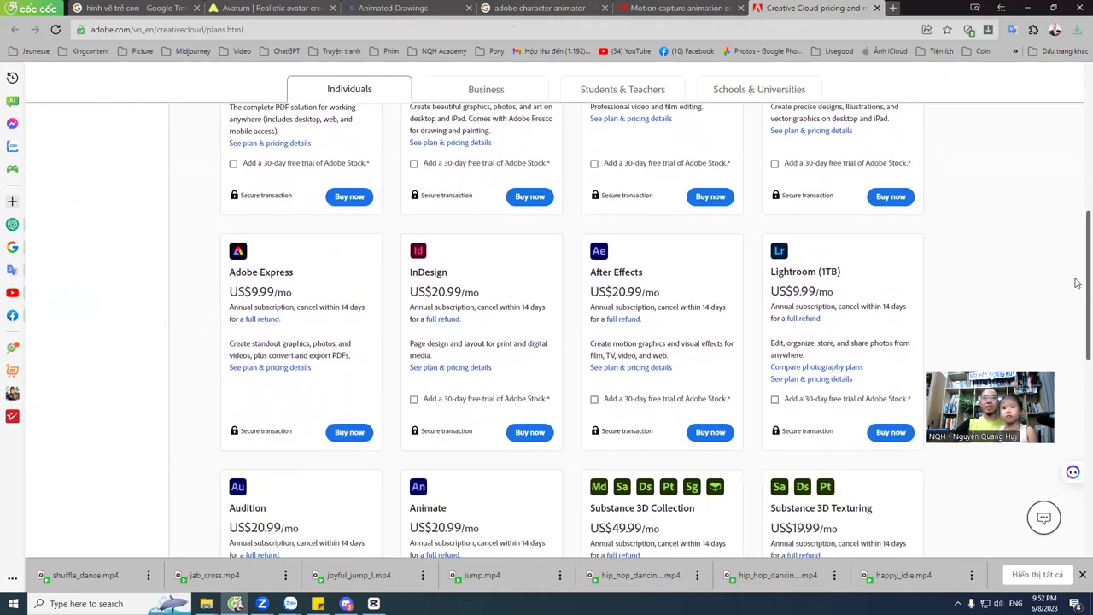
scroll(1078, 325, "down", 3)
scroll(1077, 356, "down", 2)
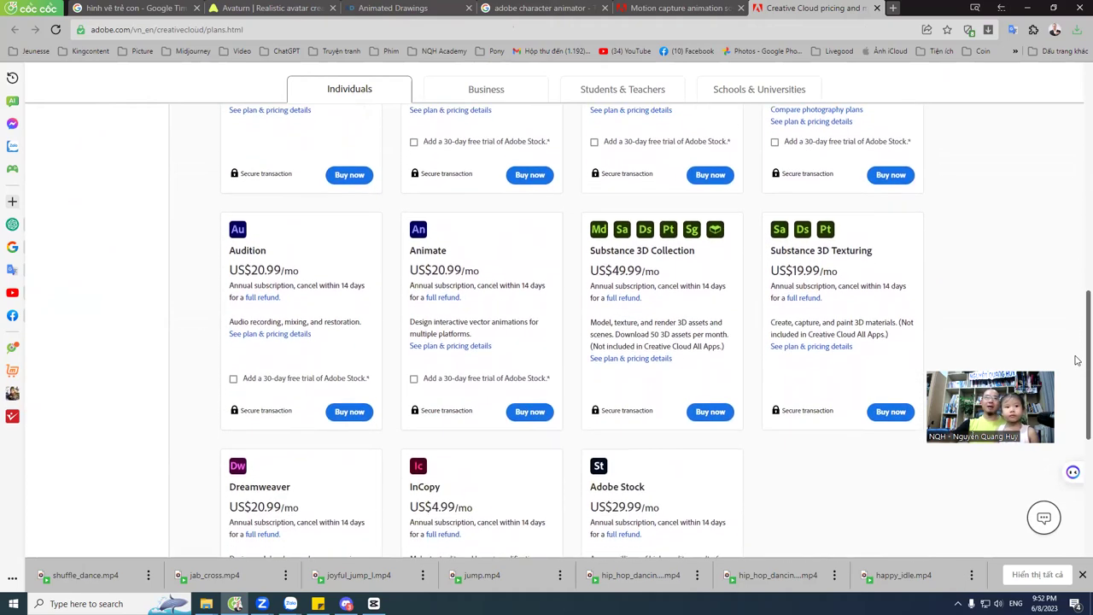
left_click_drag(1077, 394, 1077, 82)
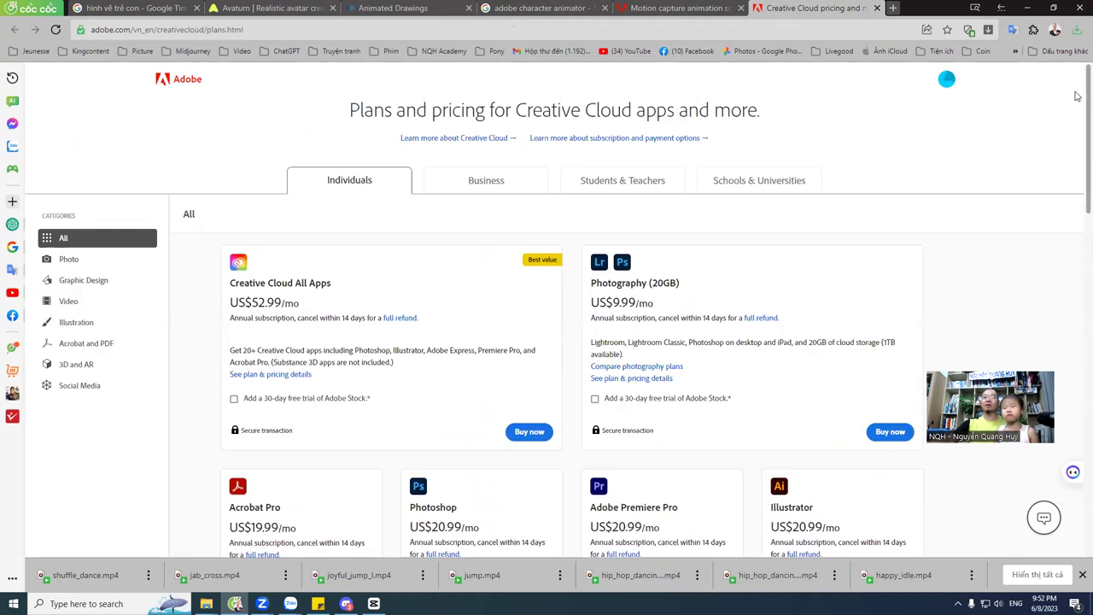
Highlight the monthly price of the Creative Cloud All Apps plan to check its conversion into Vietnamese dong.
left_click_drag(241, 302, 322, 305)
left_click(239, 297)
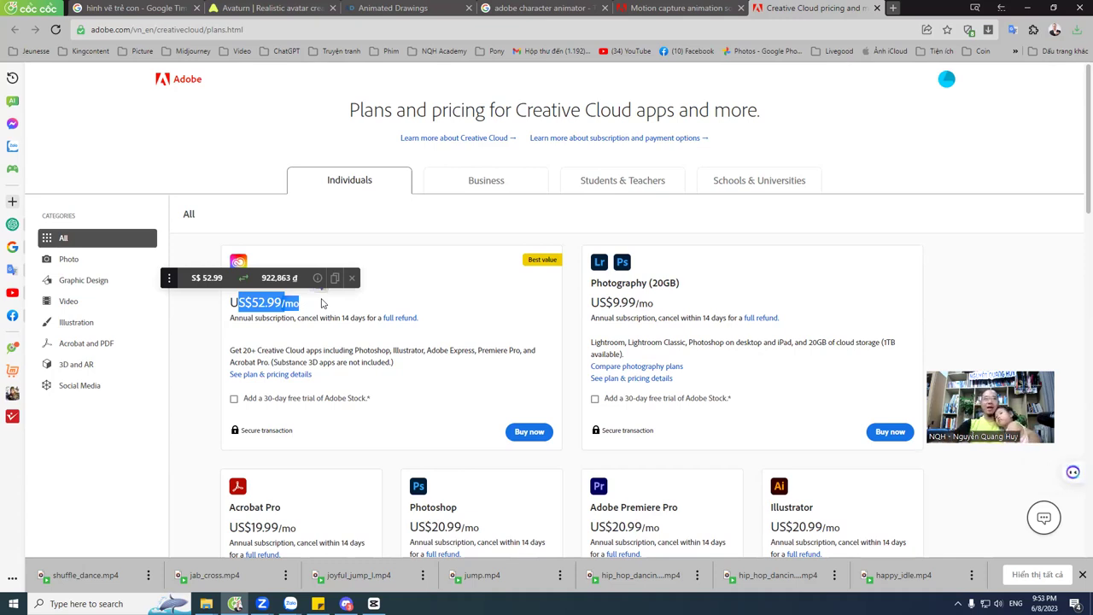
left_click(315, 302)
left_click_drag(239, 305, 312, 307)
left_click(312, 308)
left_click_drag(239, 304, 344, 305)
left_click(319, 316)
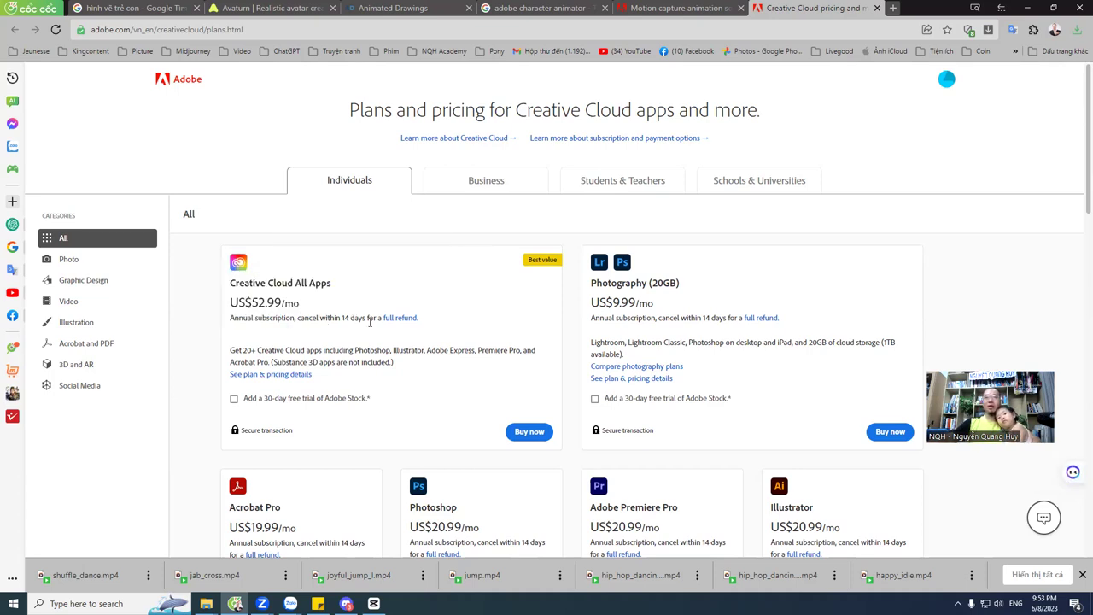
Compare the single-app plans with the Creative Cloud All Apps and Photography plans on the pricing page.
left_click_drag(1079, 86, 1077, 181)
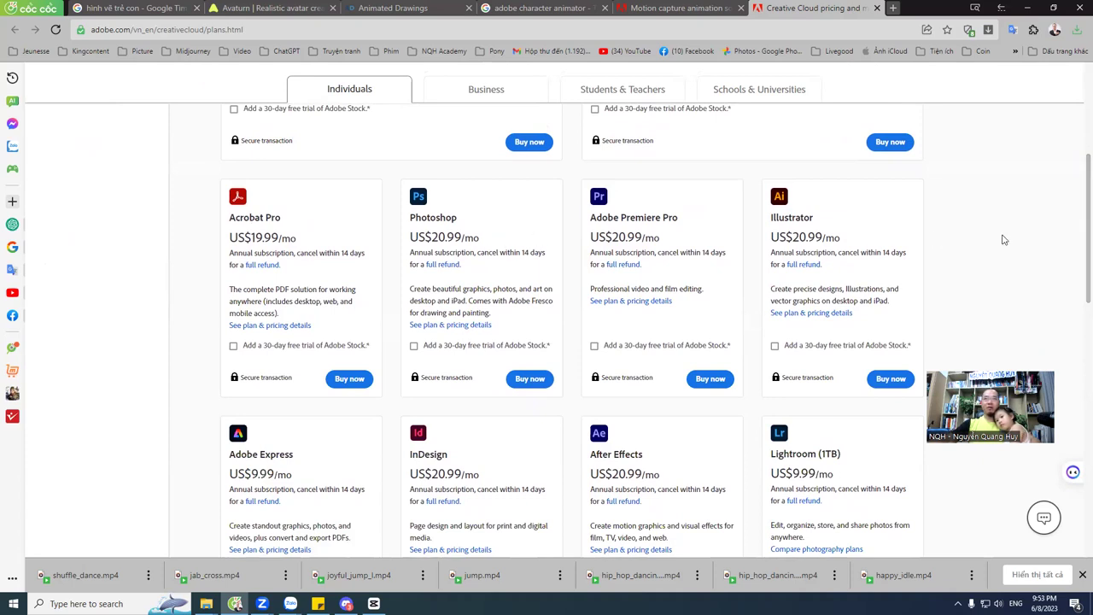
left_click_drag(1079, 187, 1078, 132)
scroll(1077, 134, "down", 1)
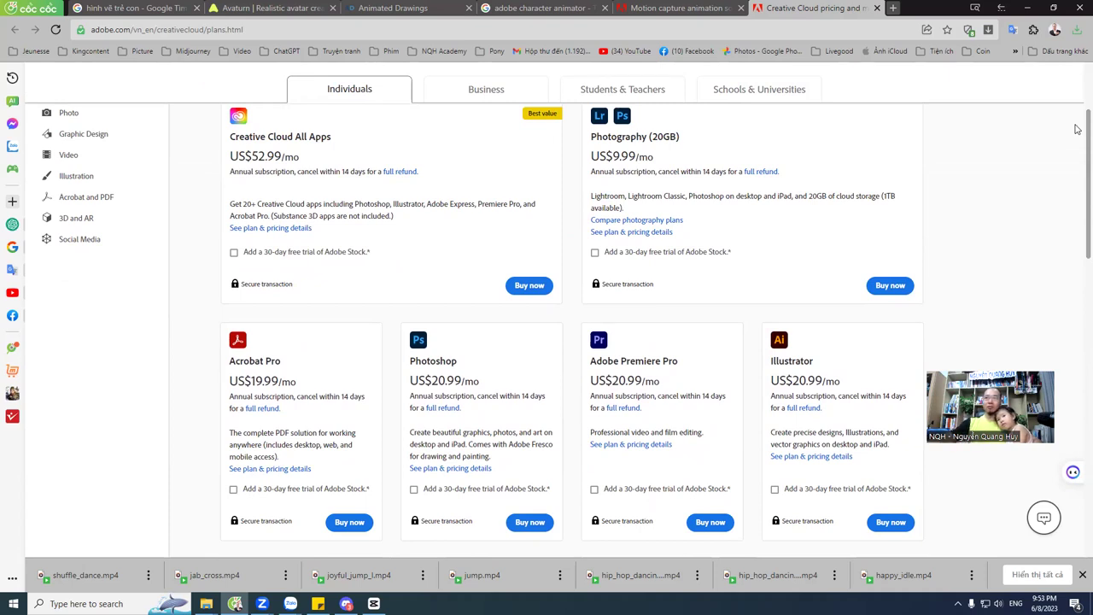
scroll(1078, 136, "up", 2)
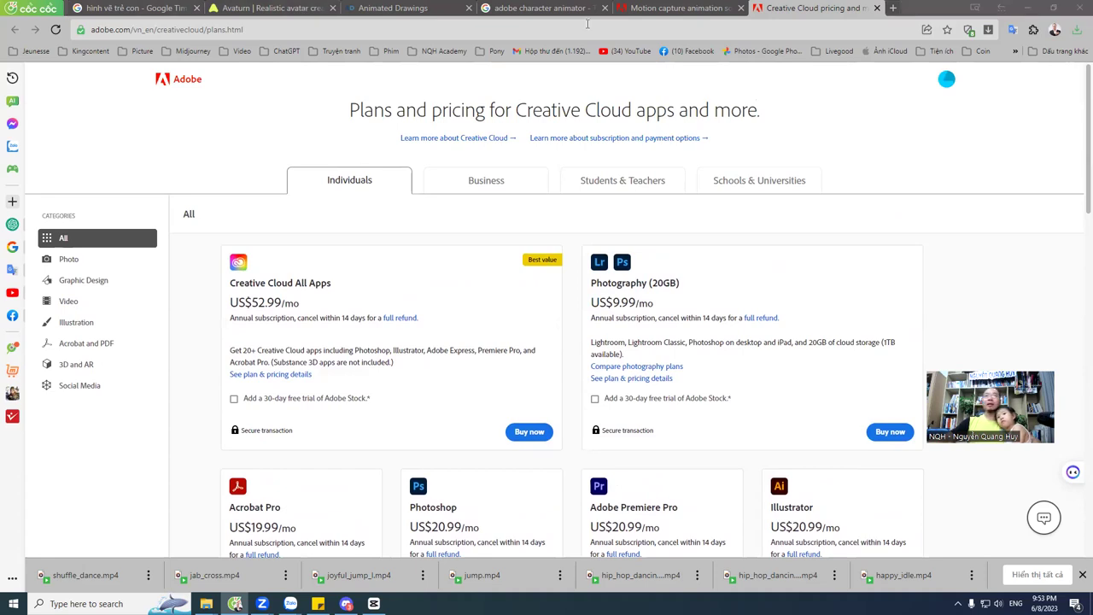
Return to the Character Animator product page and examine the fox puppet demo in the "Start now. Right now." section.
left_click(642, 8)
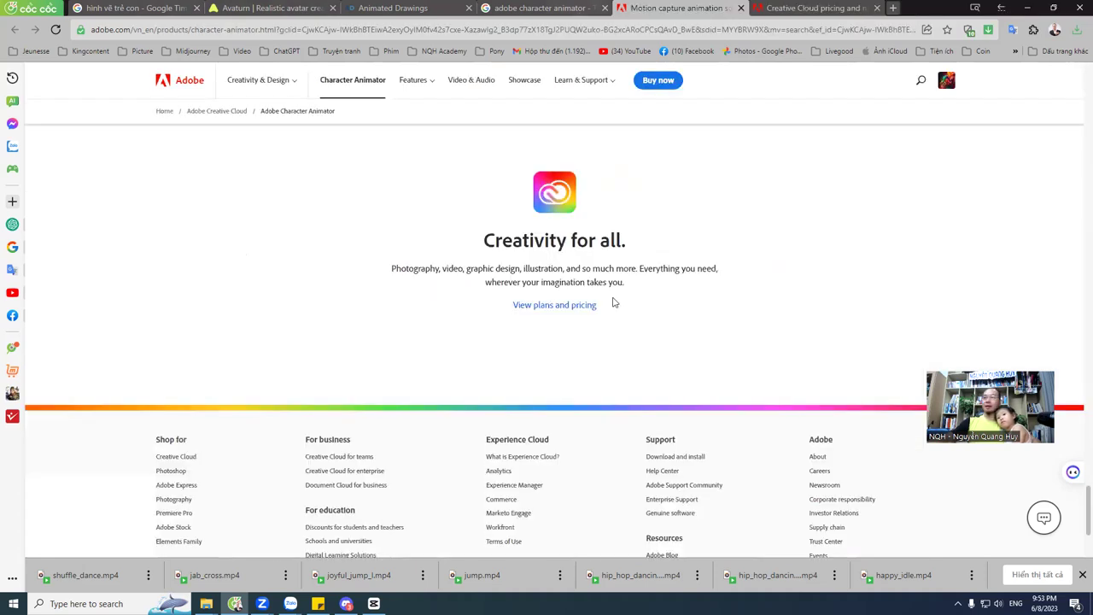
scroll(613, 302, "up", 20)
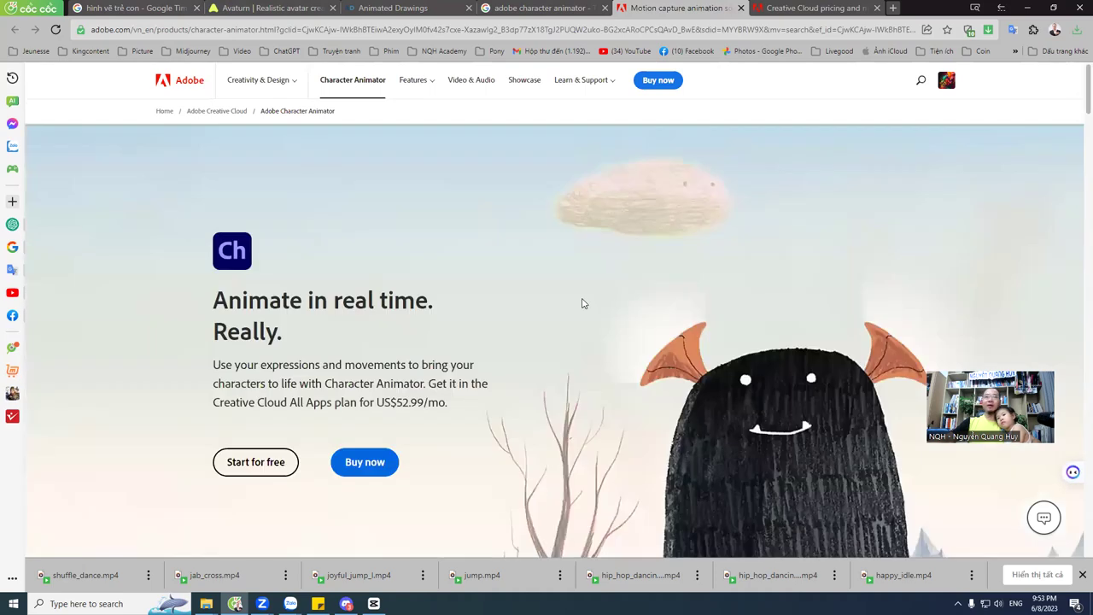
scroll(589, 303, "down", 7)
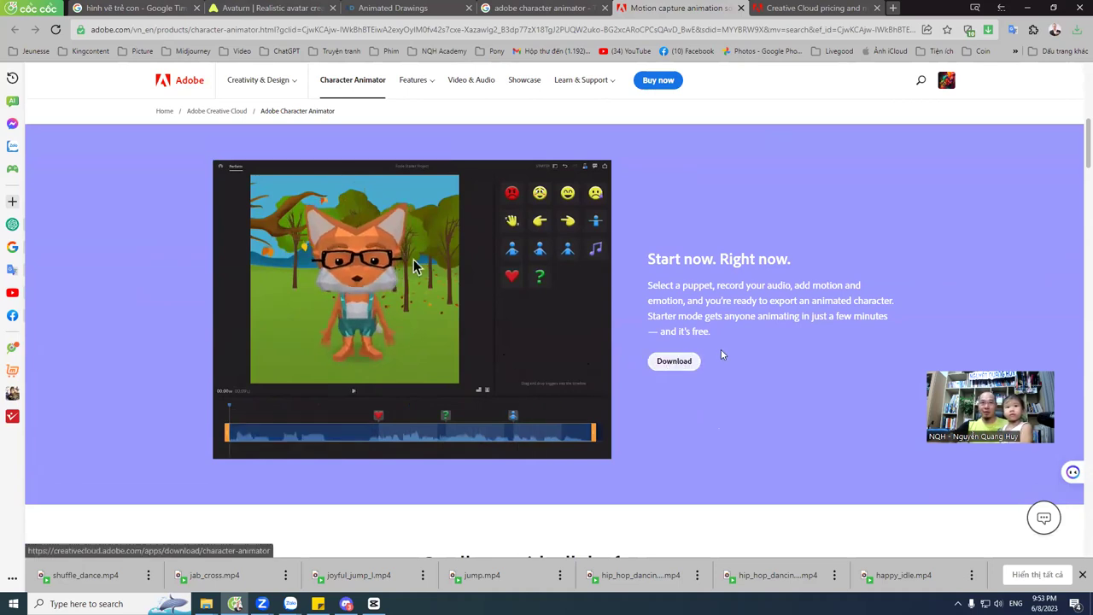
mouse_move(513, 226)
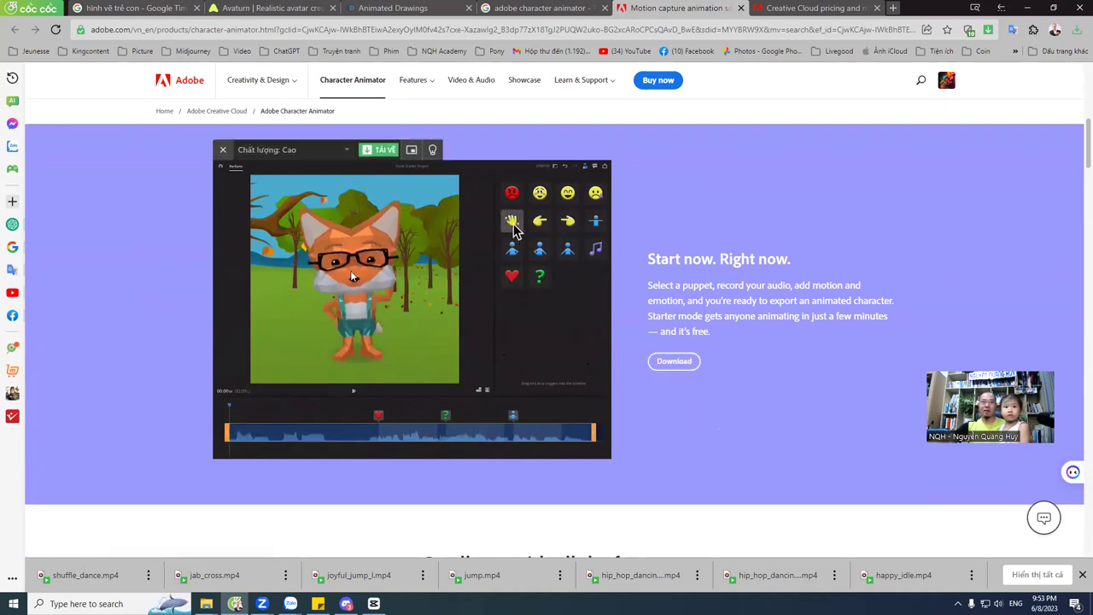
Examine the "Get into character" section, highlighting its text on webcam performance and viewing the frog body-tracking demo.
scroll(444, 379, "down", 6)
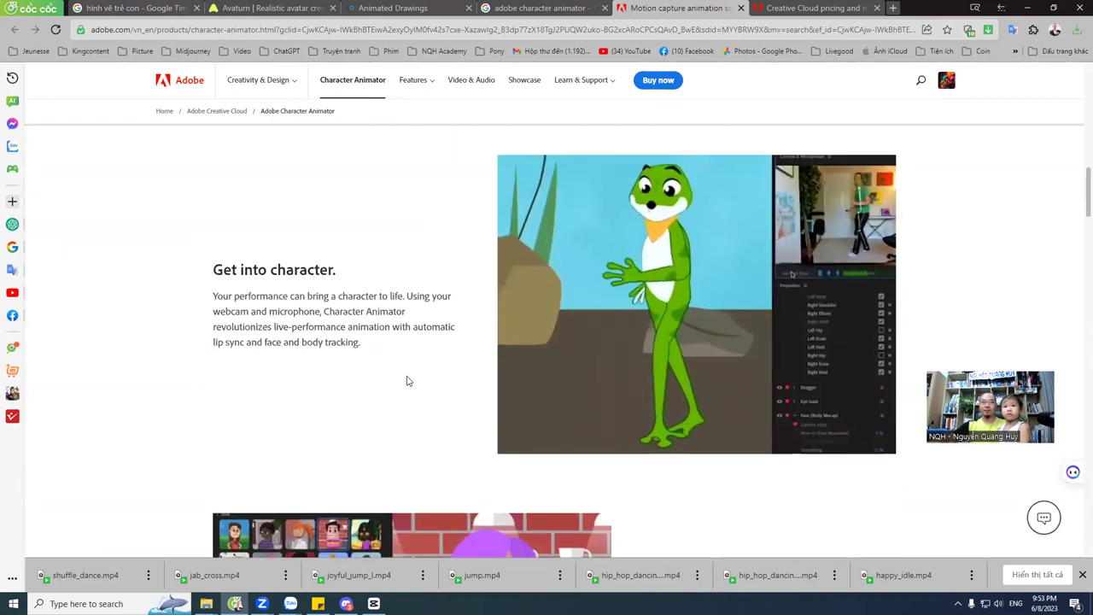
scroll(407, 381, "up", 1)
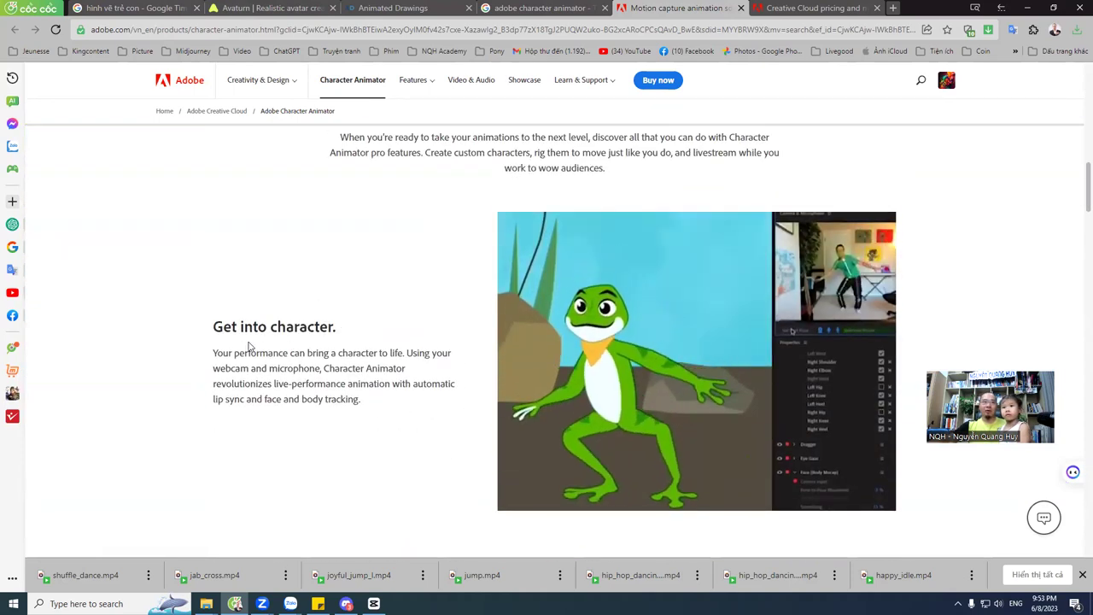
left_click_drag(232, 327, 314, 386)
mouse_move(832, 190)
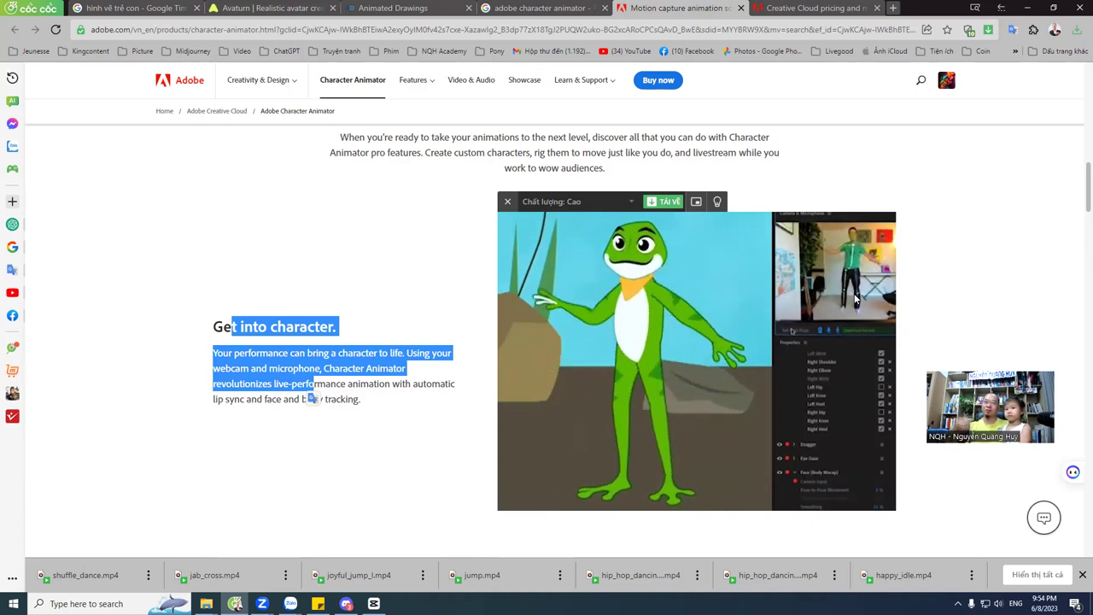
left_click(352, 377)
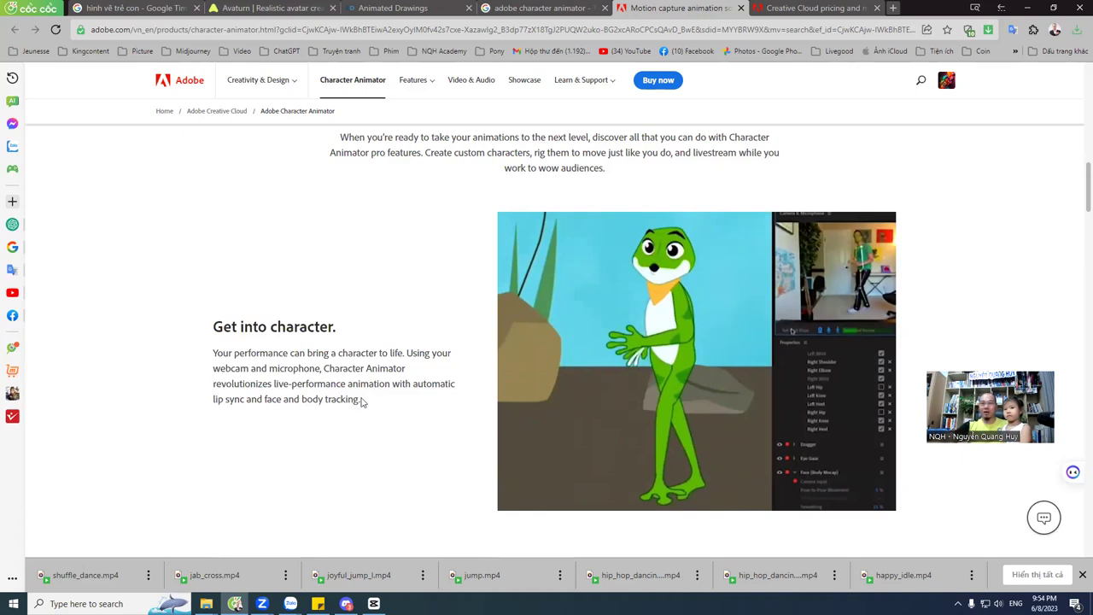
Examine the "Bring art to life" puppet customization demo and the "Take control with triggers" section.
scroll(367, 401, "down", 4)
scroll(646, 344, "down", 1)
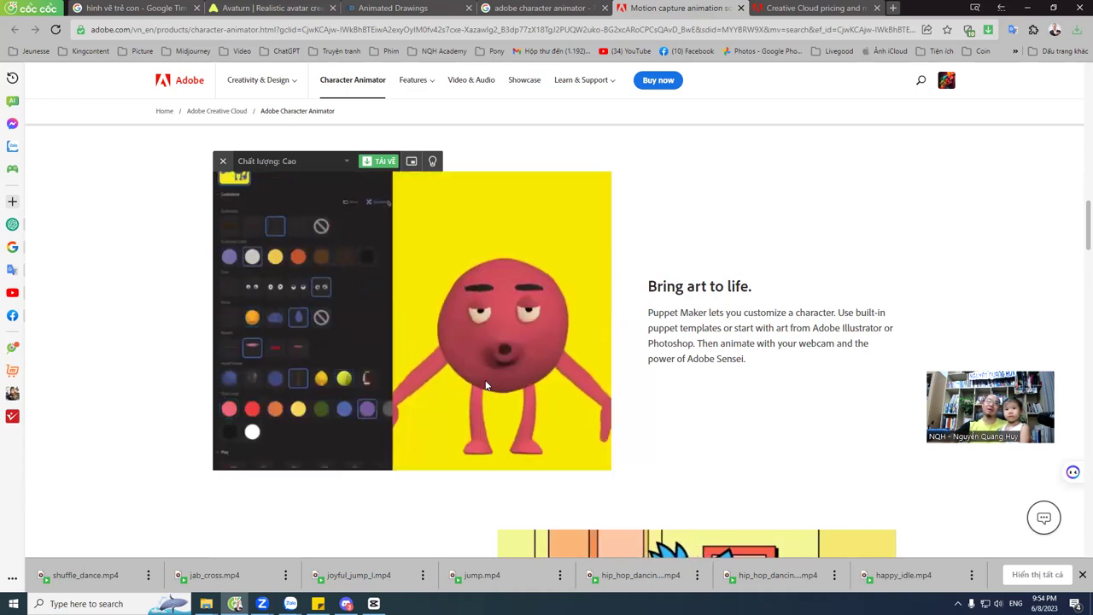
scroll(654, 333, "down", 5)
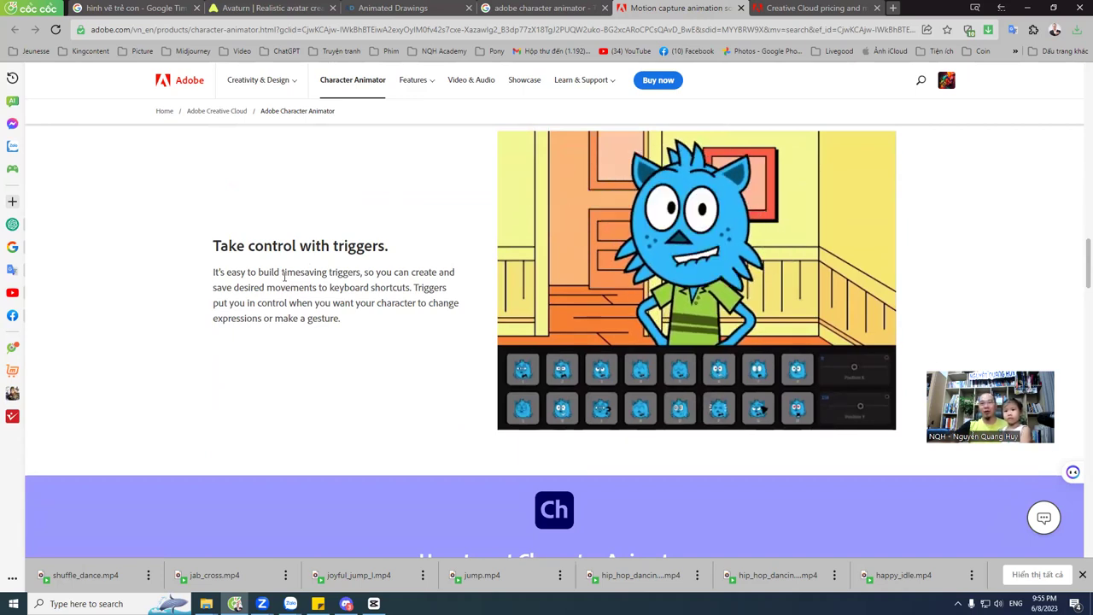
Highlight the "Take control with triggers" text and compare the Character Animator Starter and Creative Cloud All Apps options.
left_click_drag(286, 272, 353, 302)
left_click(345, 330)
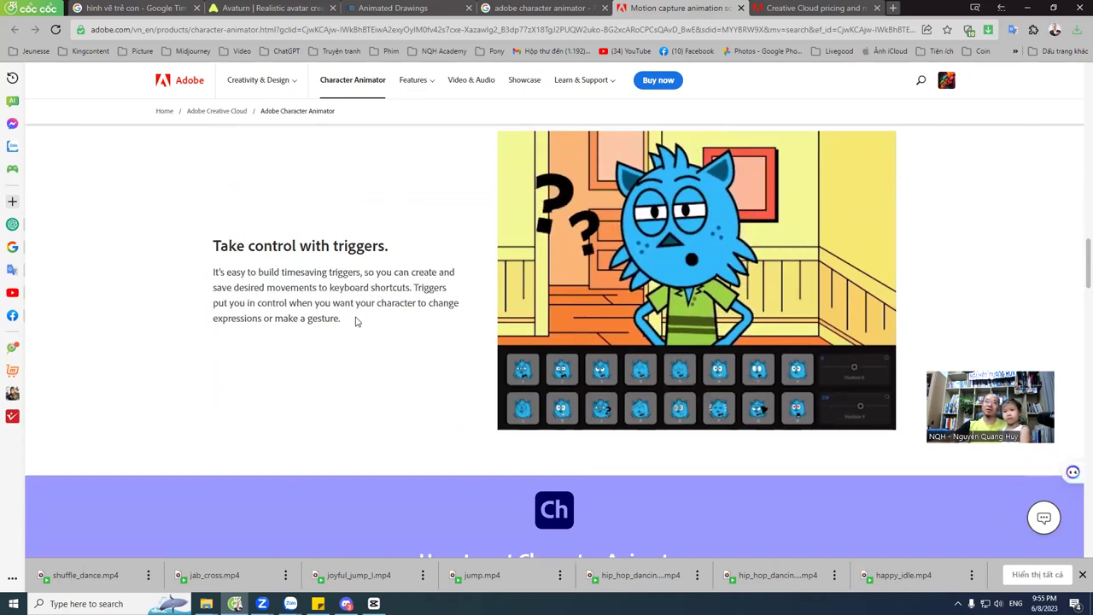
scroll(344, 331, "down", 3)
scroll(345, 331, "down", 1)
scroll(516, 247, "down", 2)
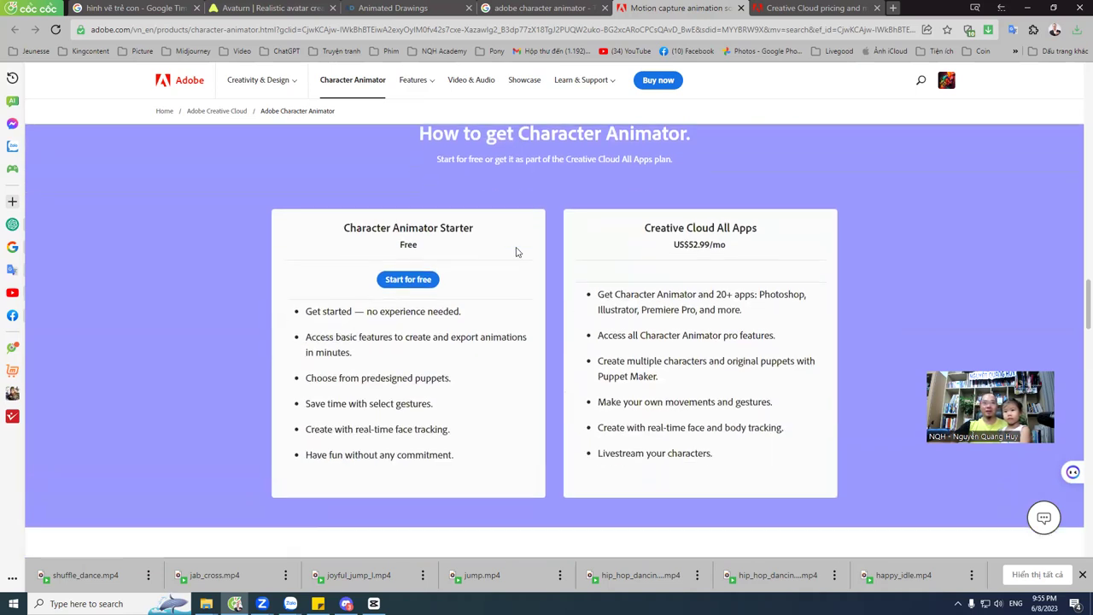
Examine the new-feature demos for quick export, realistic look, body tracking and Puppet Maker, plus the learning section below them.
scroll(426, 266, "down", 4)
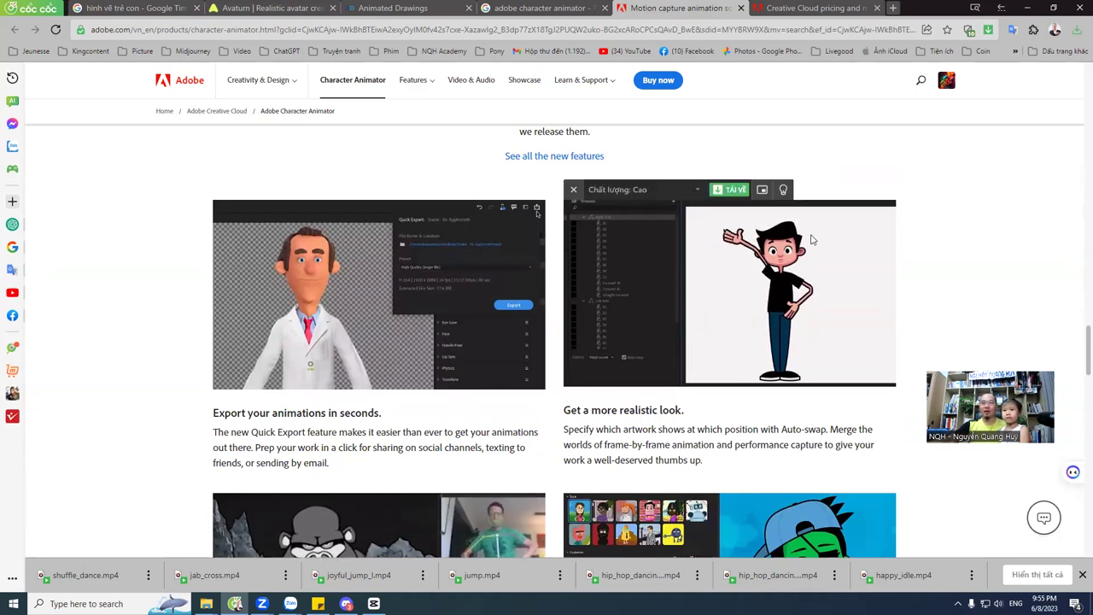
scroll(359, 301, "down", 3)
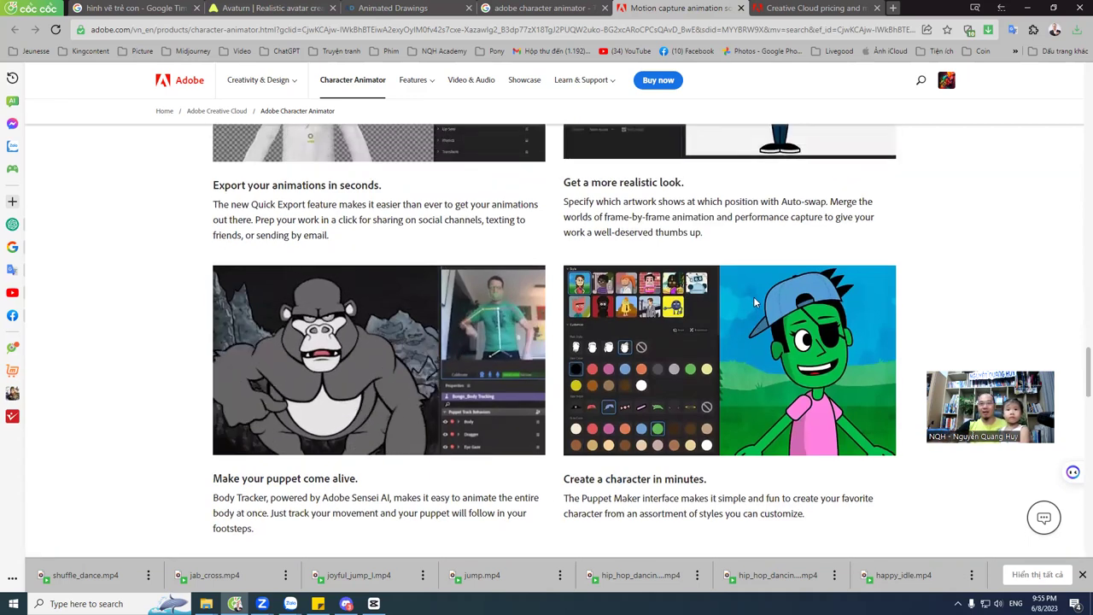
scroll(754, 298, "down", 3)
scroll(756, 307, "up", 2)
scroll(755, 307, "down", 7)
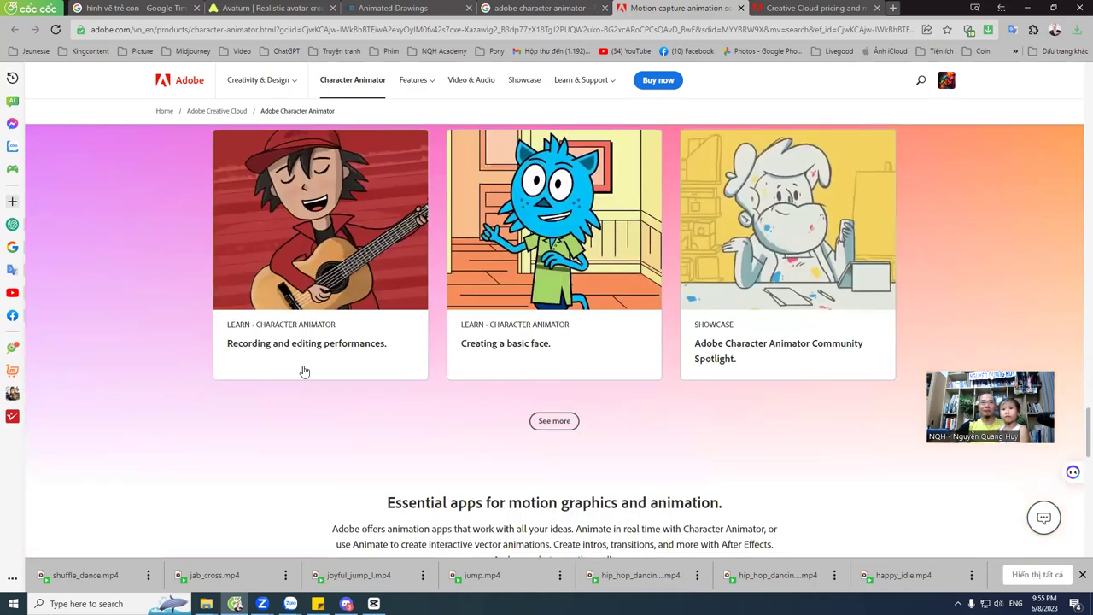
scroll(408, 431, "up", 7)
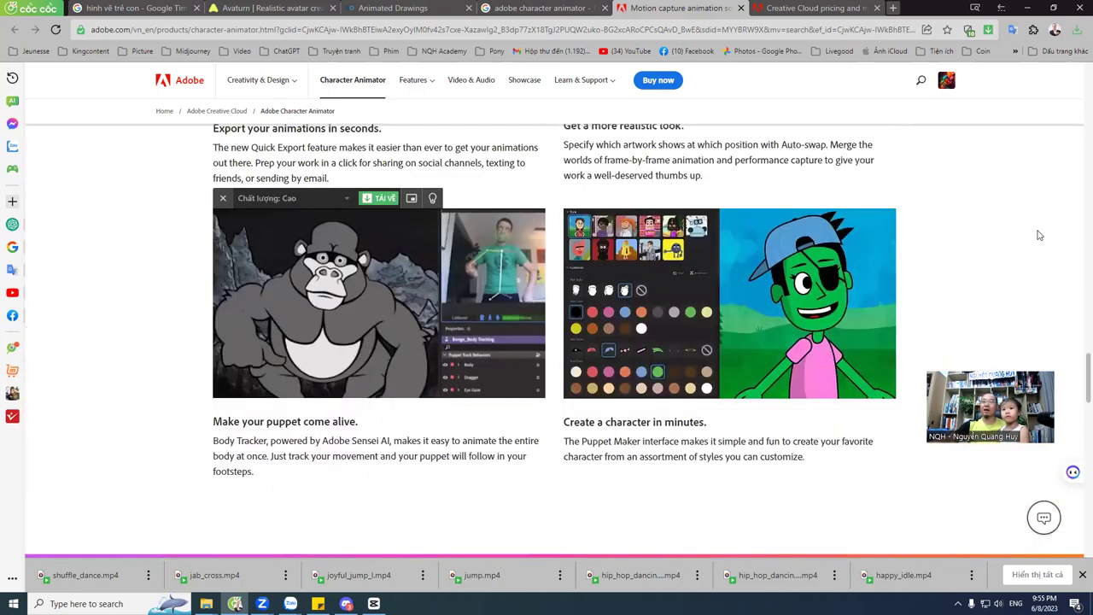
Start the free Character Animator download from the product page's hero section and allow Creative Cloud Desktop to open.
left_click_drag(1078, 380, 1078, 56)
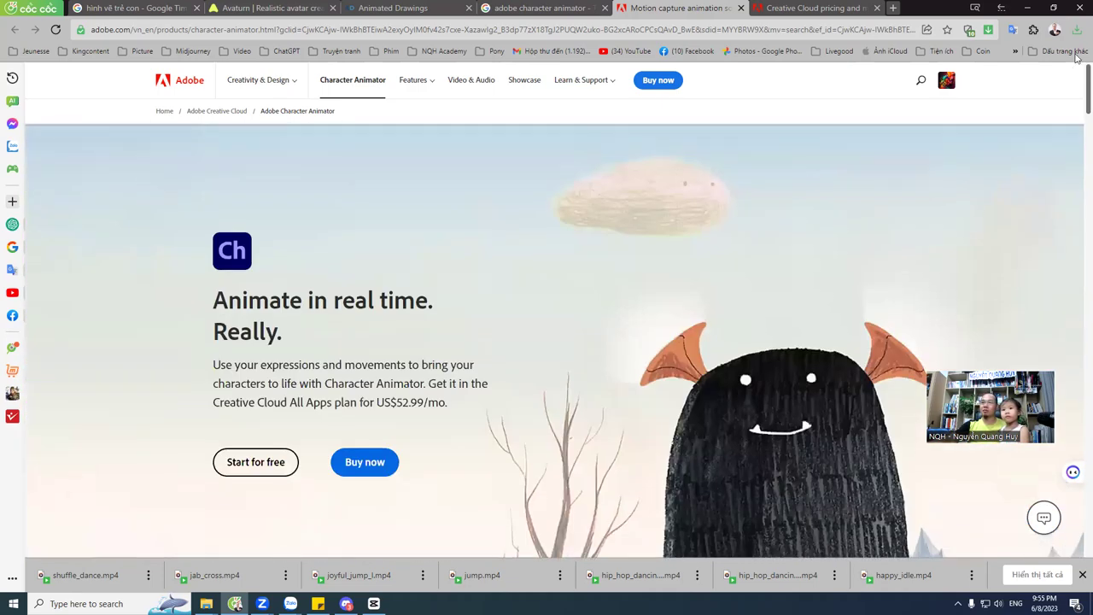
left_click(255, 470)
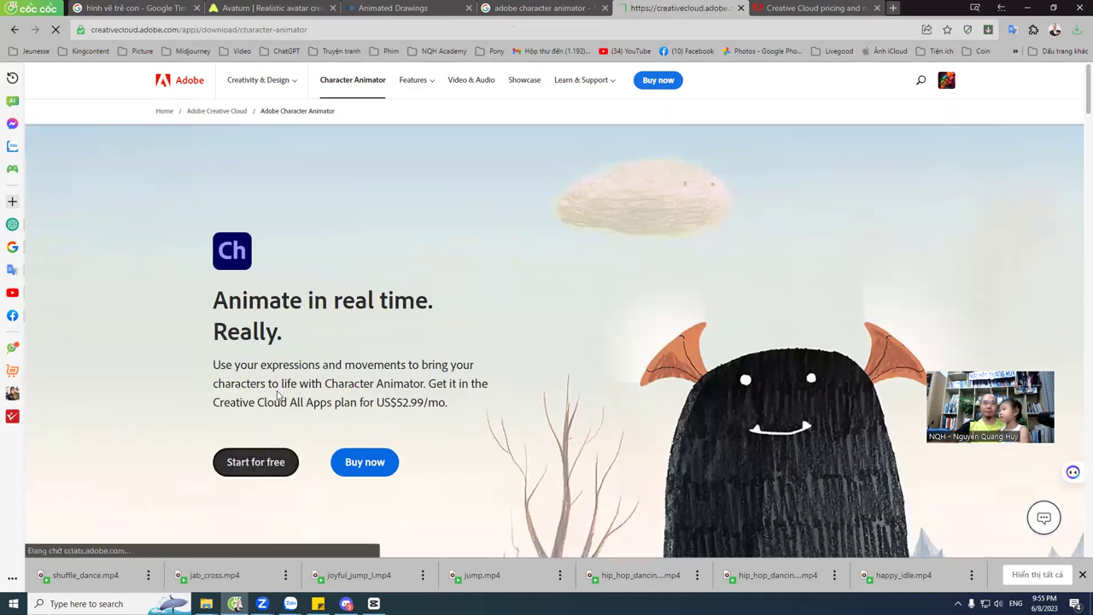
scroll(183, 372, "down", 1)
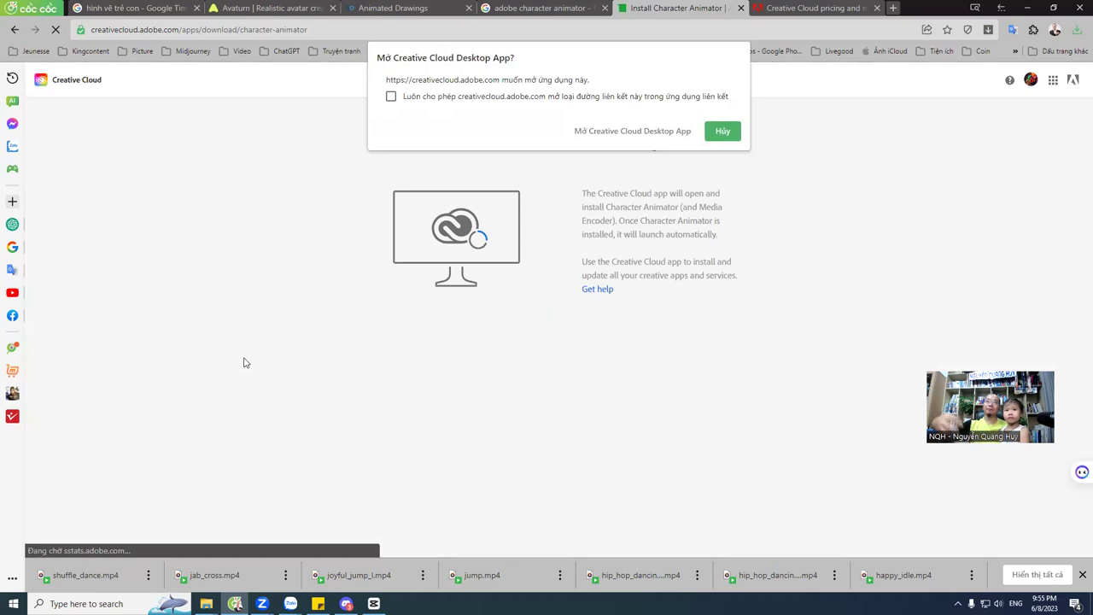
left_click(644, 132)
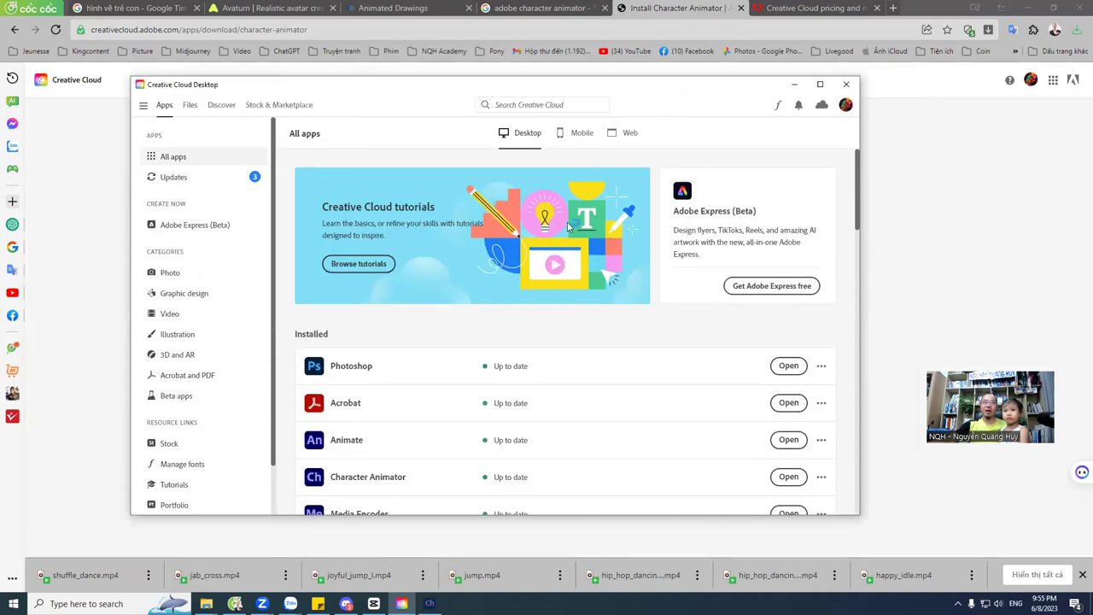
Examine the installed apps, including Character Animator, and the apps available in the plan in Creative Cloud Desktop.
scroll(647, 402, "down", 2)
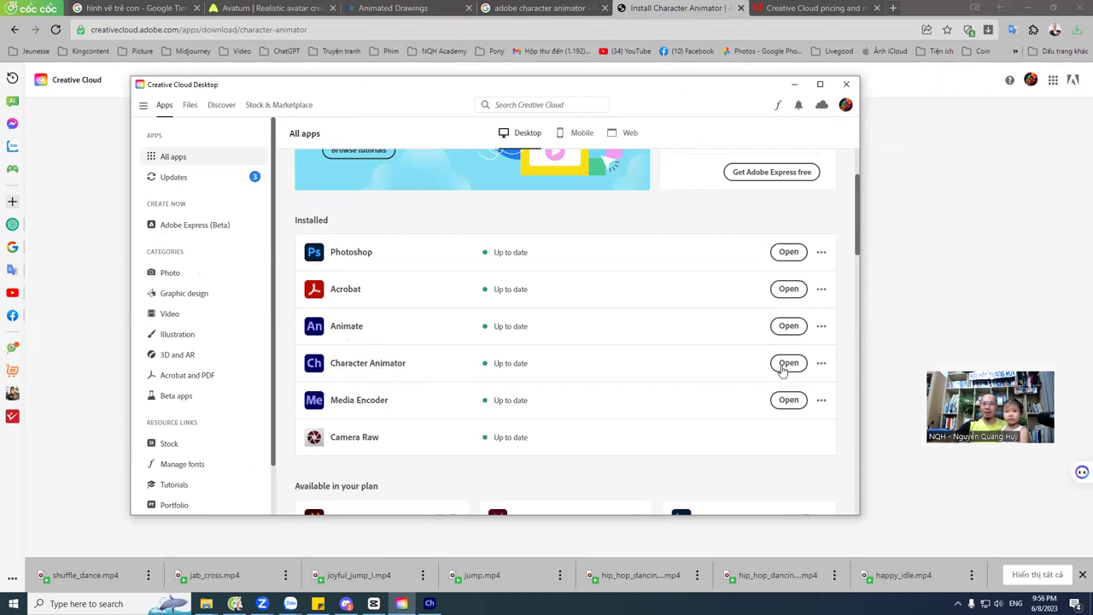
scroll(649, 367, "down", 3)
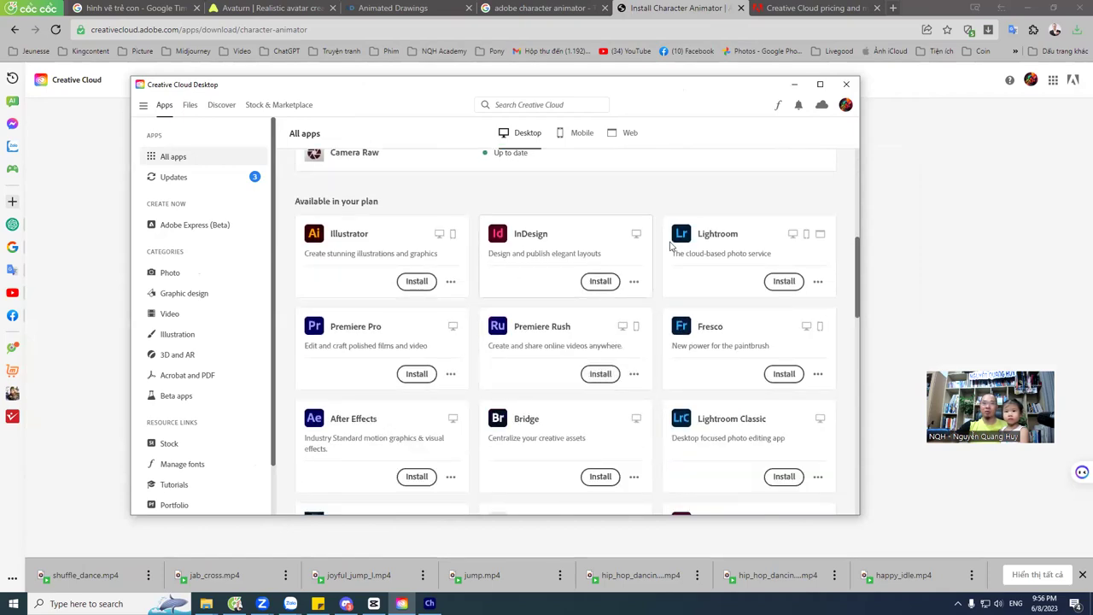
scroll(649, 282, "down", 2)
key("alt+Tab")
scroll(475, 384, "down", 1)
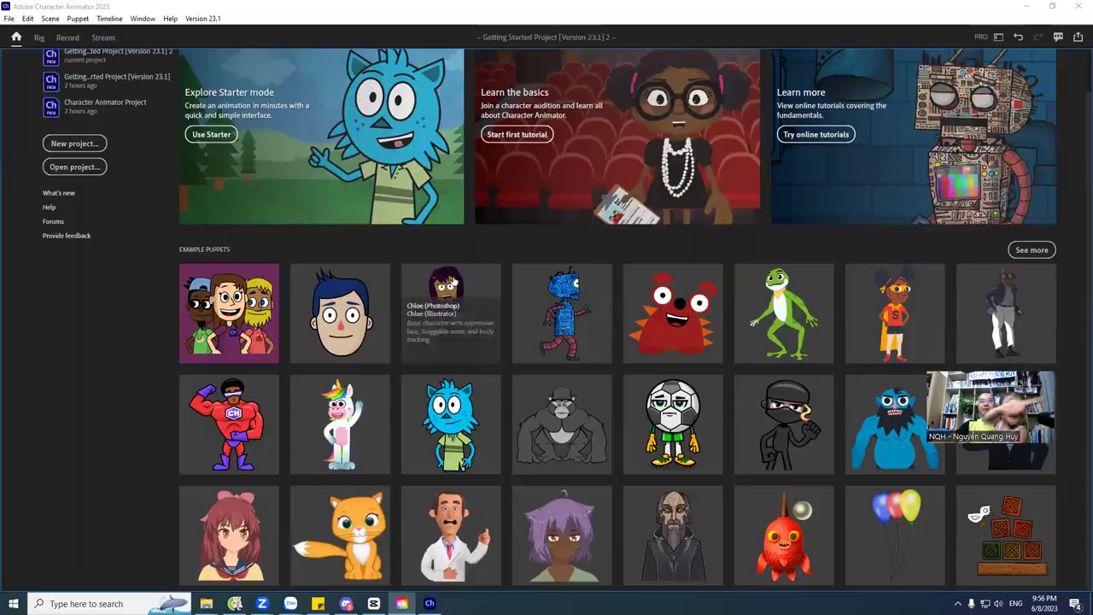
key("alt+Tab")
left_click(401, 603)
scroll(565, 311, "down", 3)
scroll(565, 311, "down", 2)
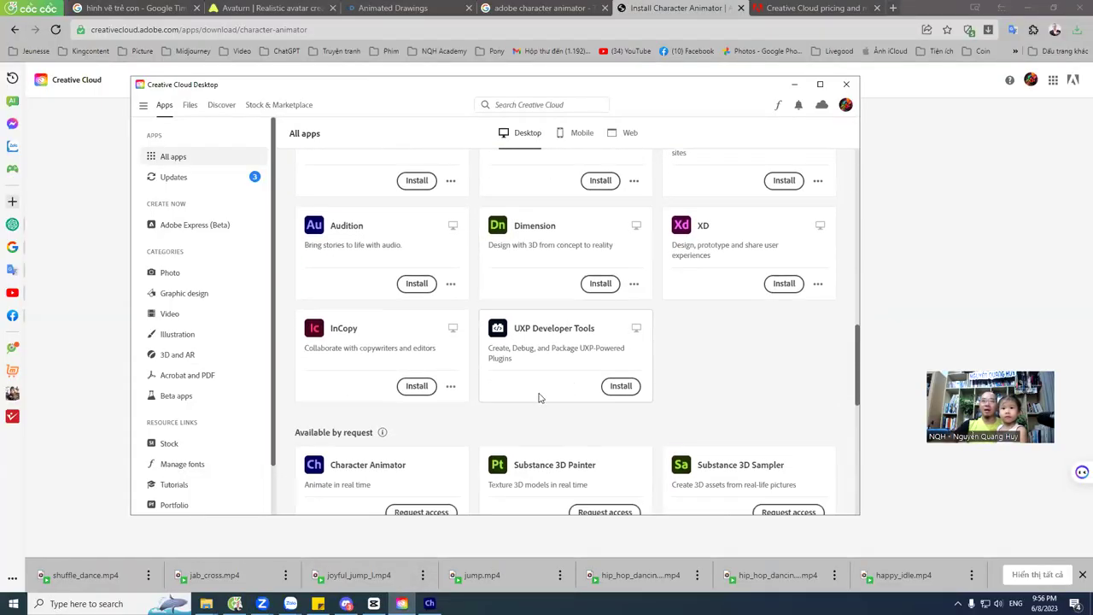
scroll(564, 290, "up", 6)
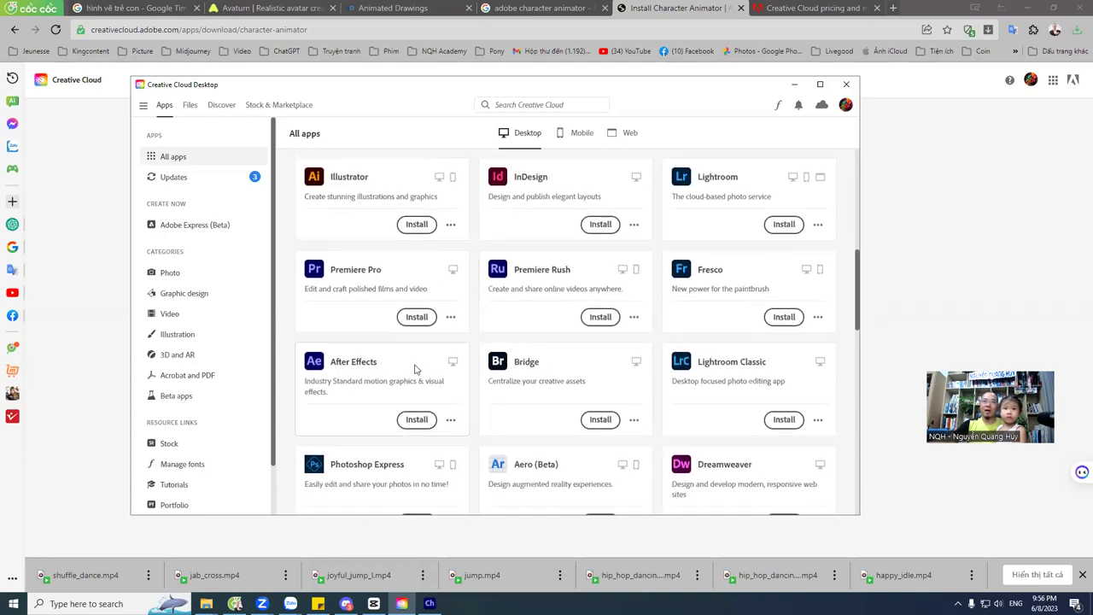
scroll(409, 345, "up", 5)
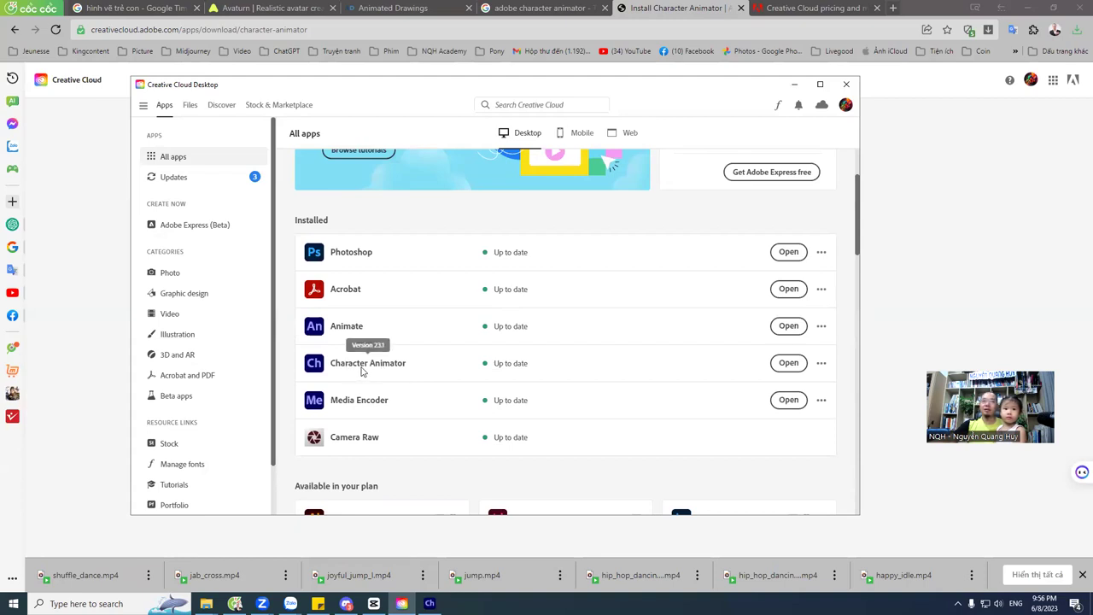
scroll(367, 376, "down", 3)
scroll(461, 381, "up", 1)
scroll(442, 339, "up", 2)
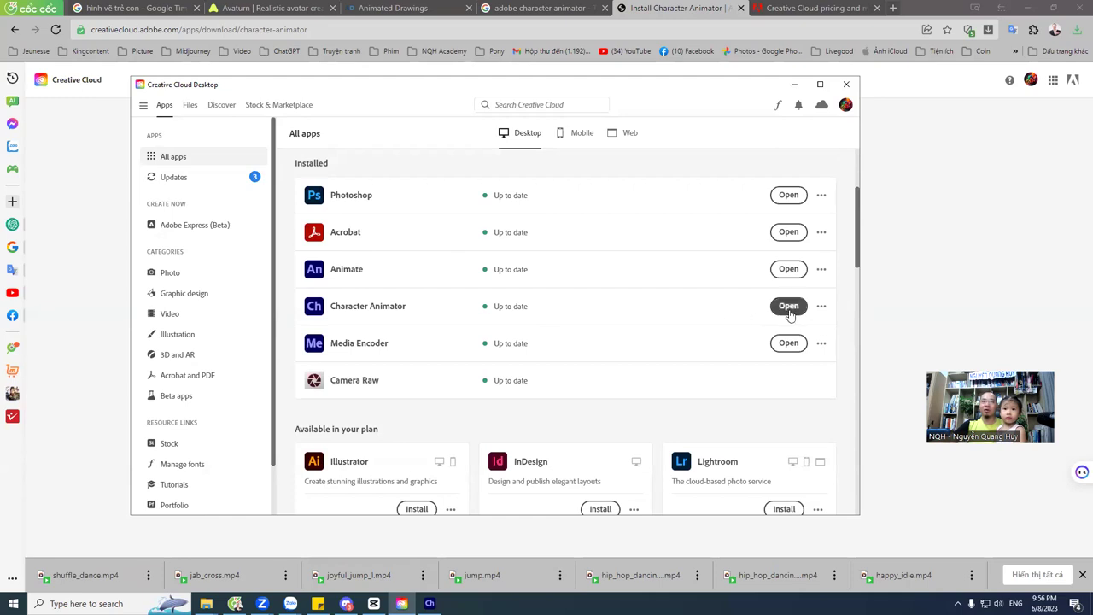
left_click(464, 561)
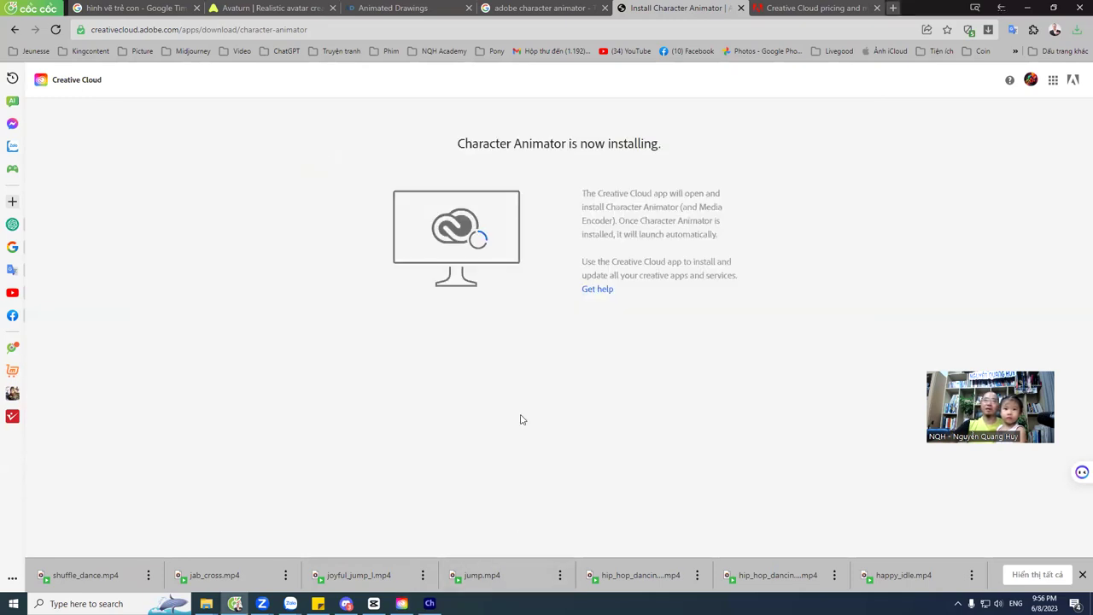
key("alt+Tab")
key("alt+Tab")
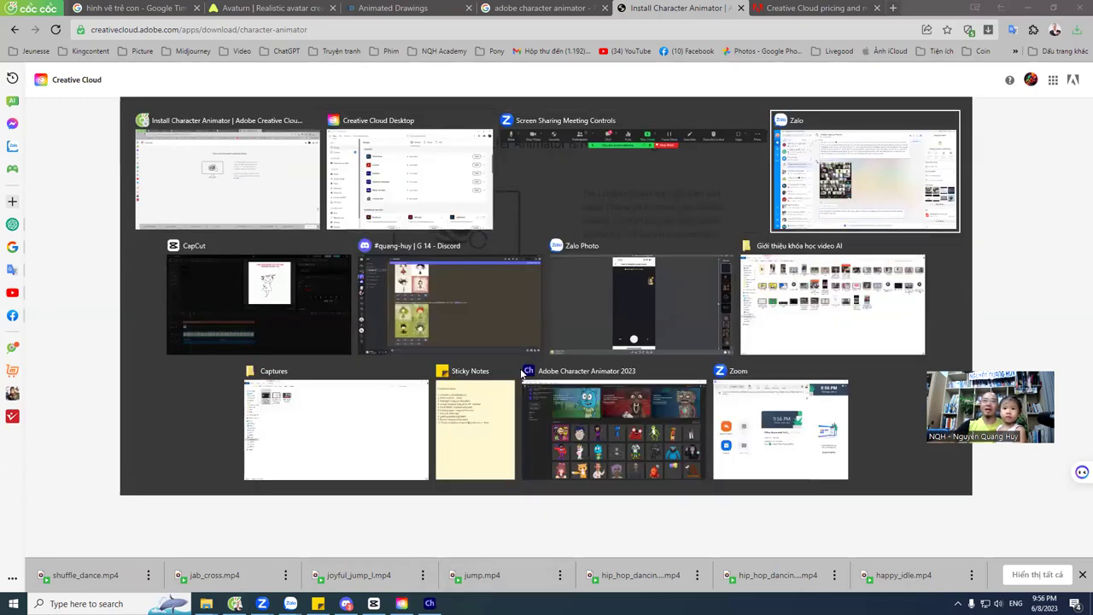
key("alt+Tab")
key("alt+Tab")
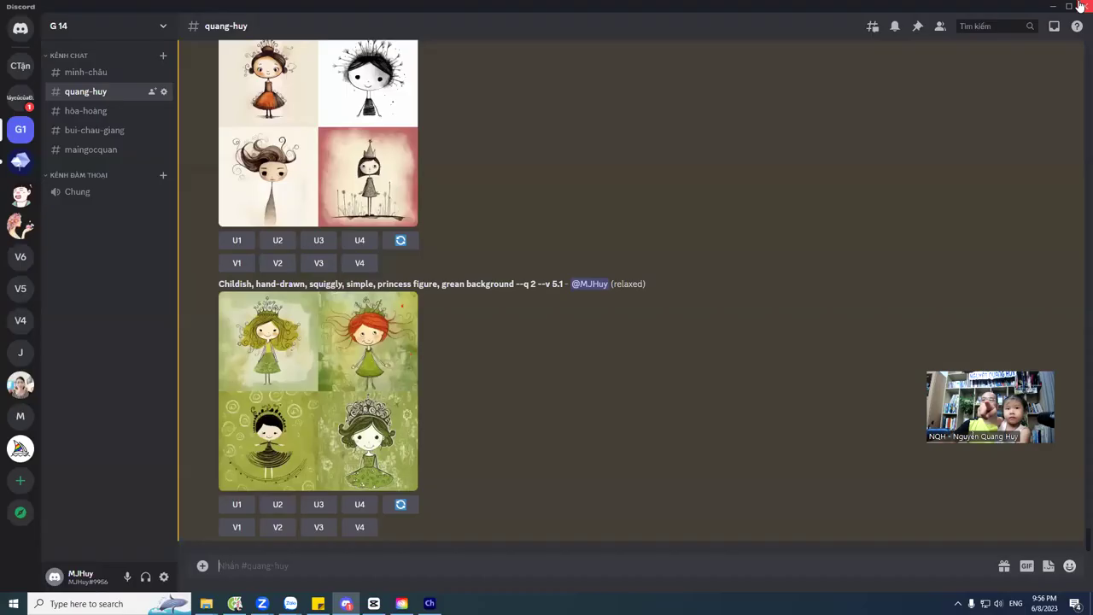
scroll(445, 420, "up", 3)
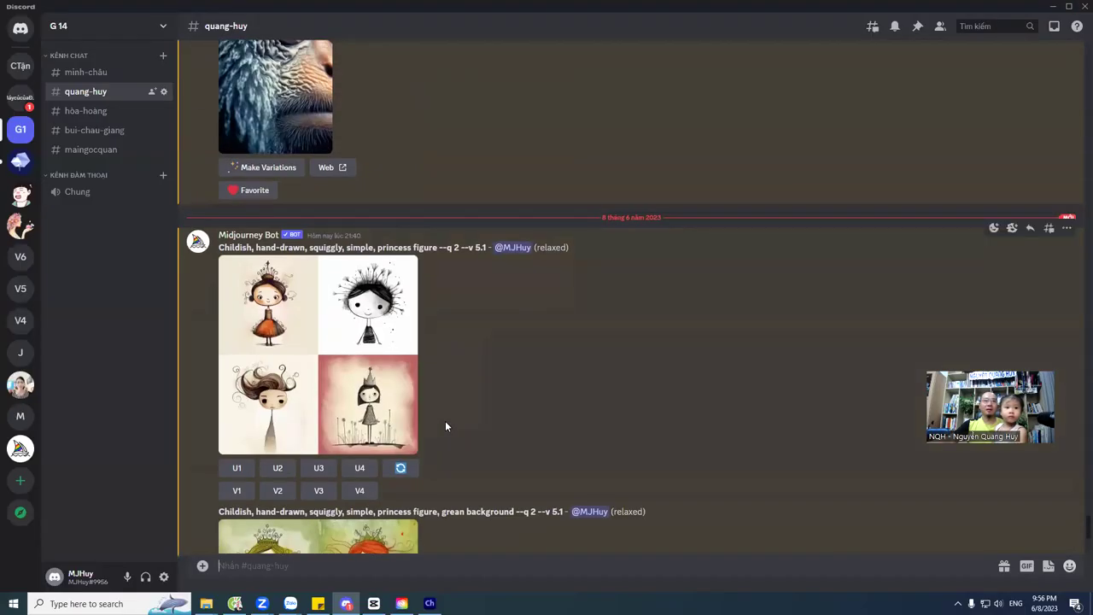
scroll(338, 337, "down", 1)
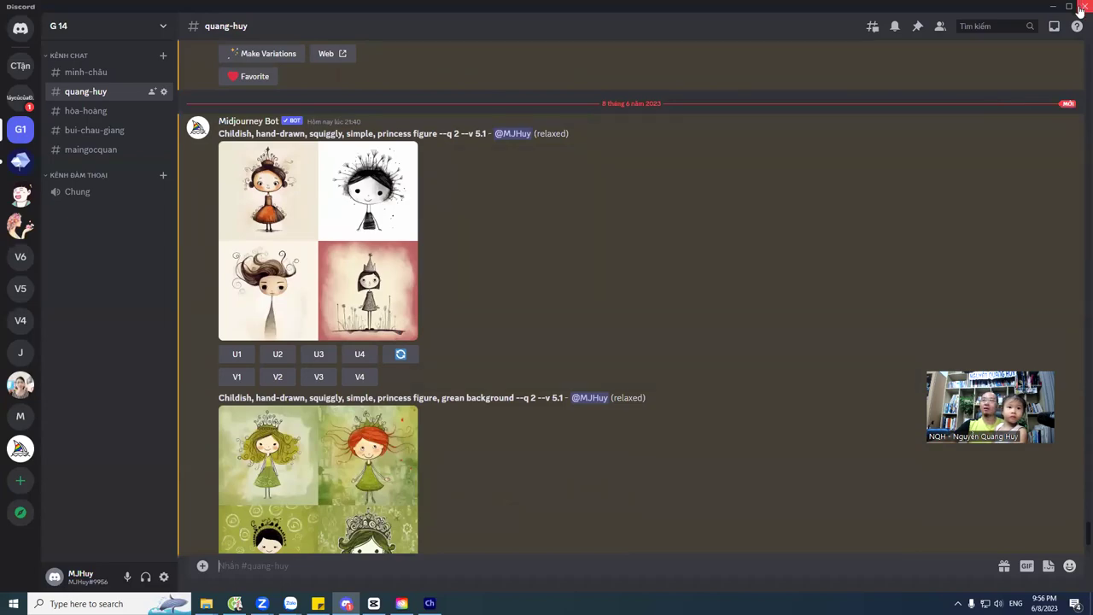
key("alt+F4")
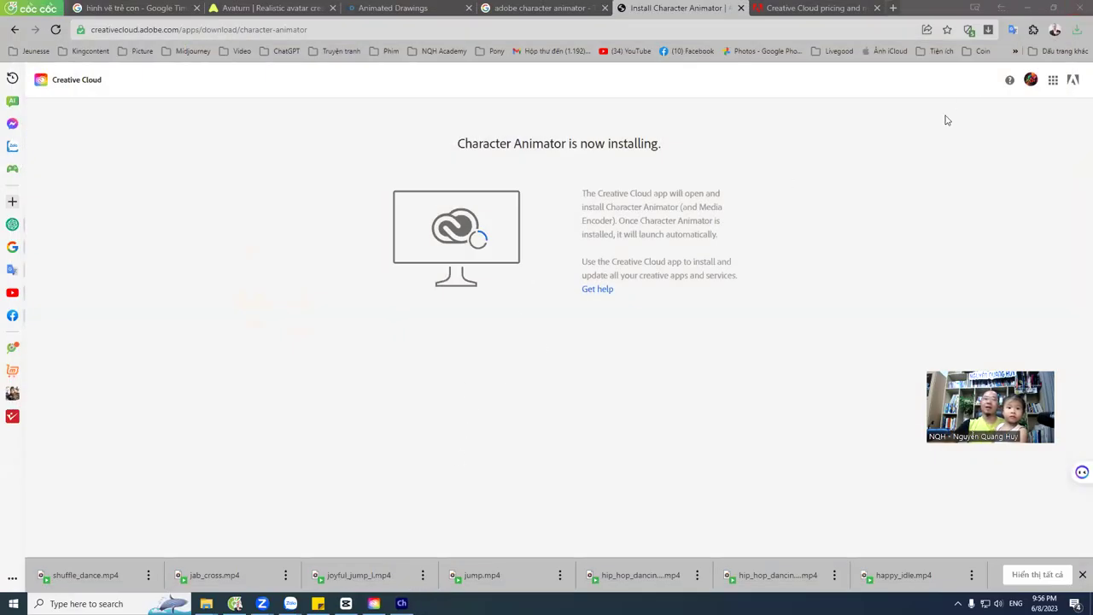
Switch to Adobe Character Animator, change it from Pro to Starter mode and browse the starter puppets.
left_click(401, 603)
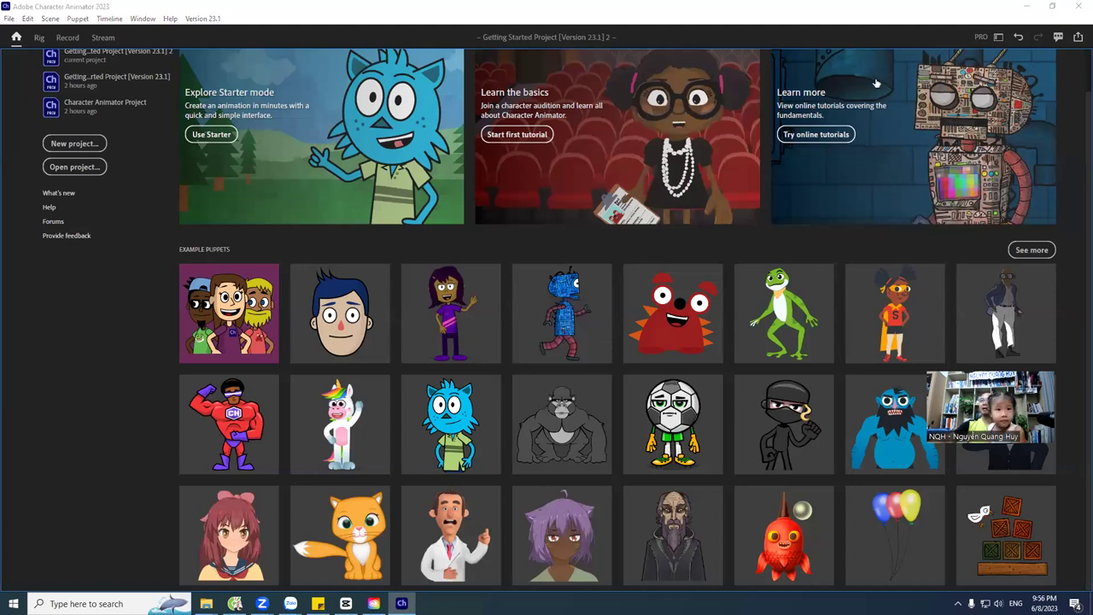
left_click(989, 39)
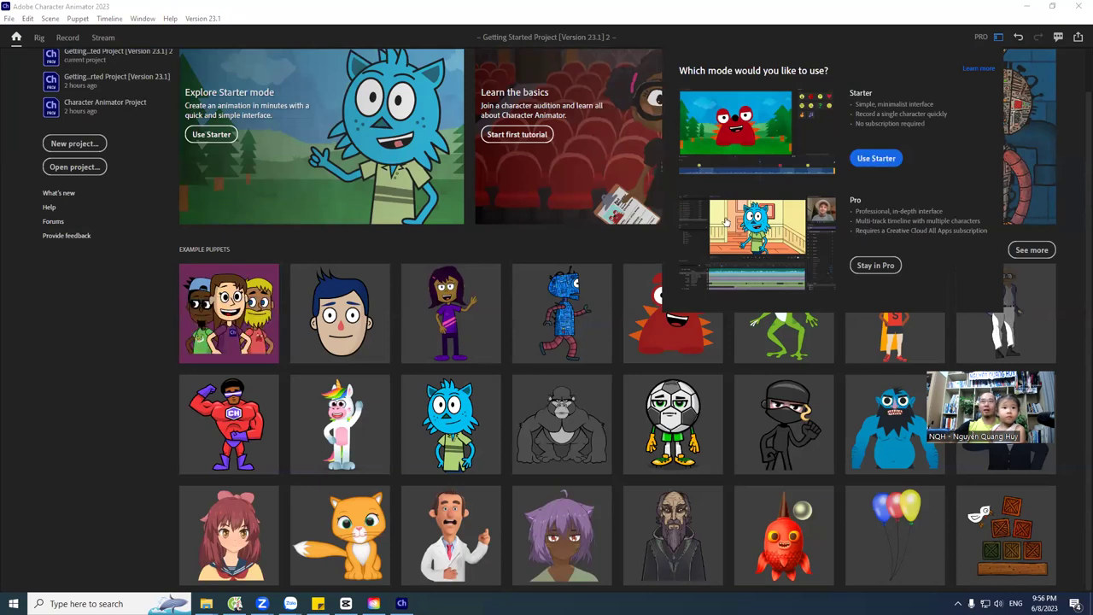
left_click(877, 159)
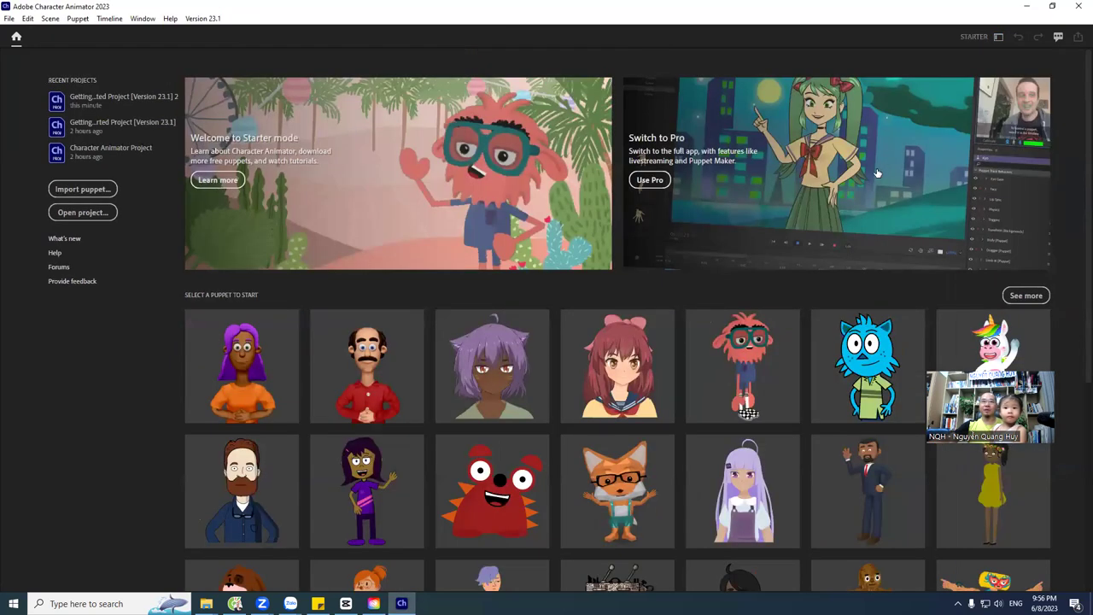
scroll(663, 392, "down", 5)
scroll(601, 468, "up", 5)
scroll(565, 456, "down", 5)
scroll(564, 458, "up", 5)
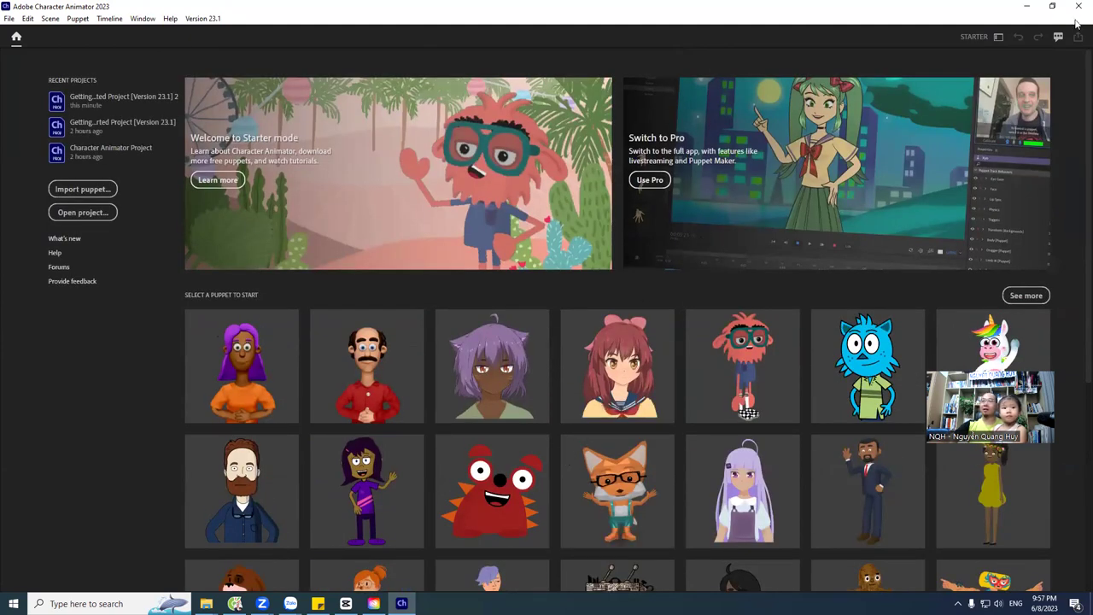
Change Character Animator to Pro mode and look through its example puppets.
left_click(988, 41)
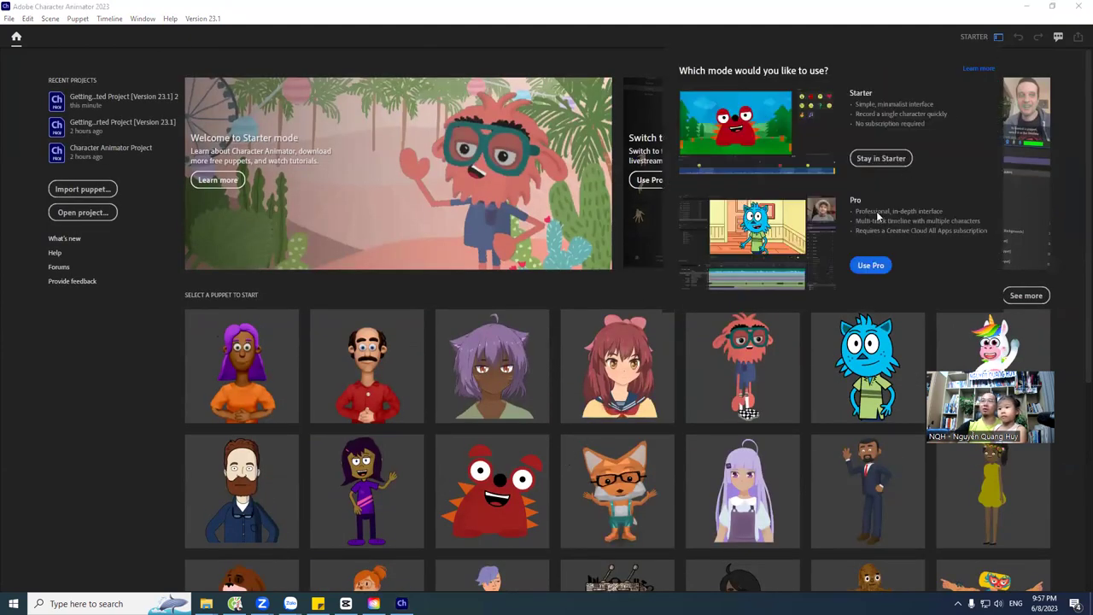
left_click(872, 265)
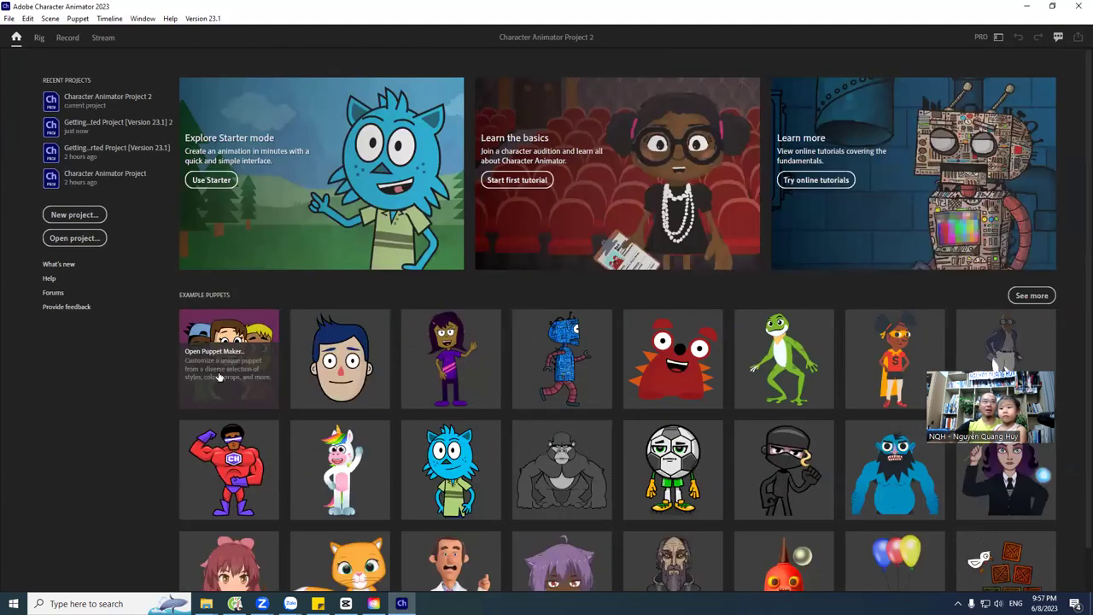
scroll(310, 412, "down", 1)
scroll(700, 440, "up", 1)
scroll(703, 442, "down", 1)
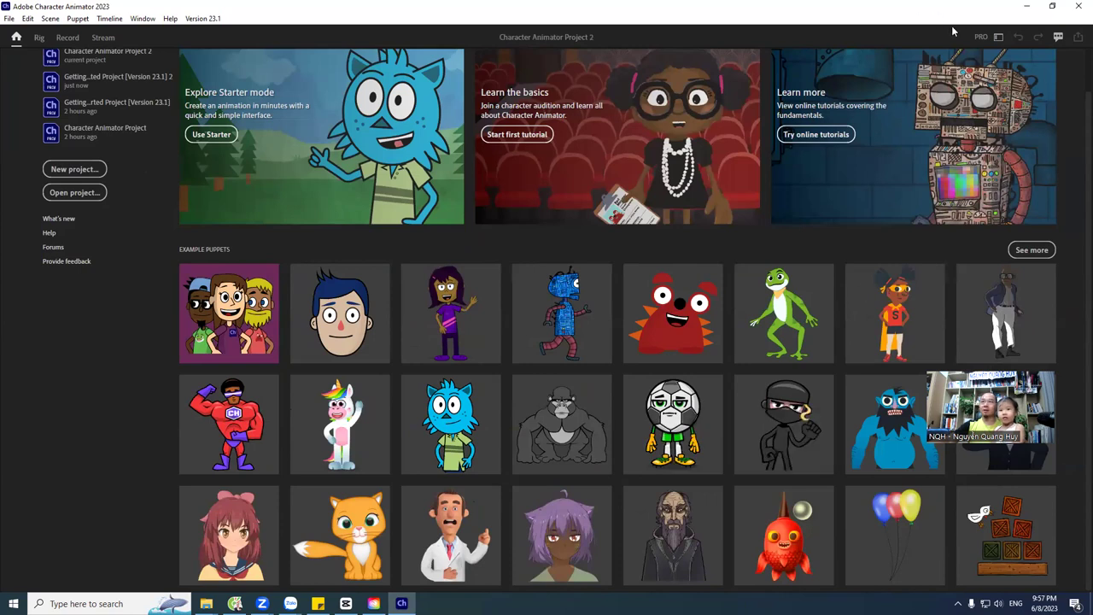
Return Character Animator to Starter mode and look through the whole gallery of puppets to start with.
left_click(998, 38)
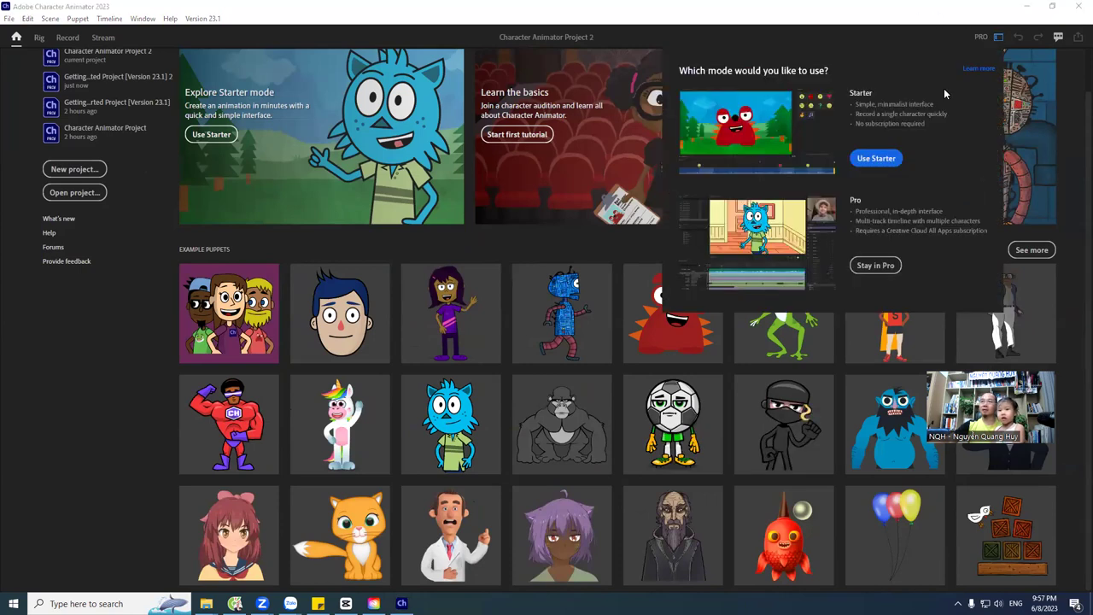
left_click(875, 160)
scroll(800, 273, "down", 7)
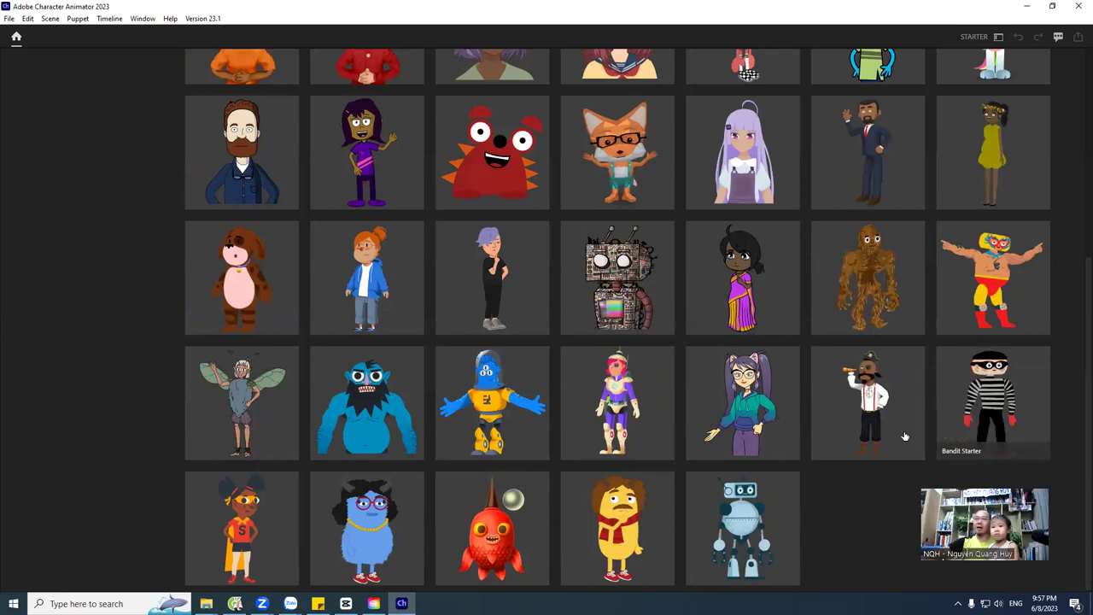
scroll(537, 205, "up", 7)
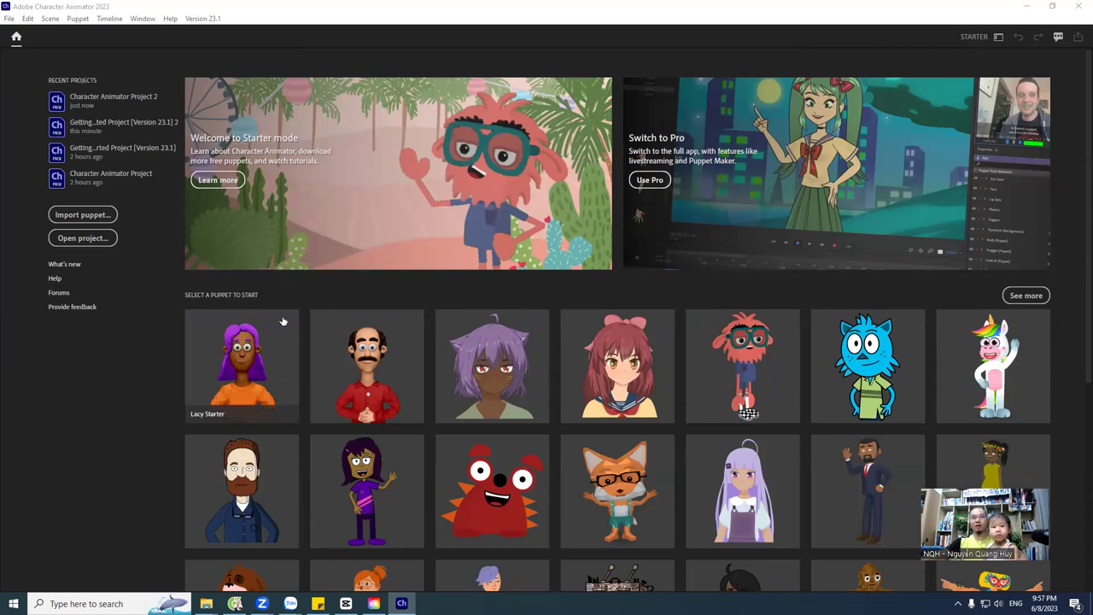
scroll(282, 316, "down", 4)
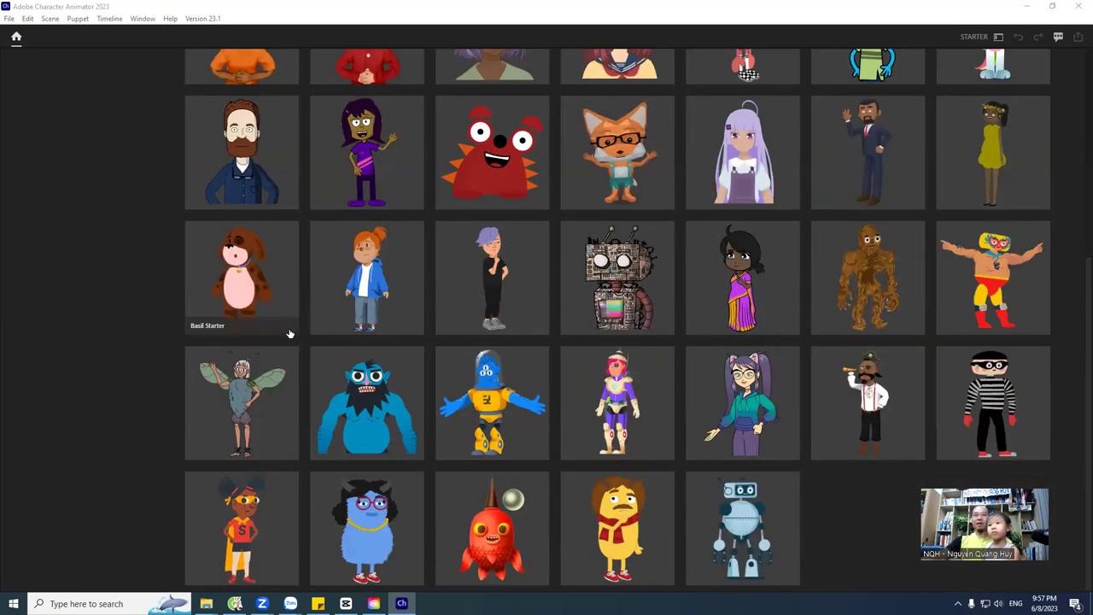
scroll(454, 372, "up", 4)
scroll(592, 497, "down", 4)
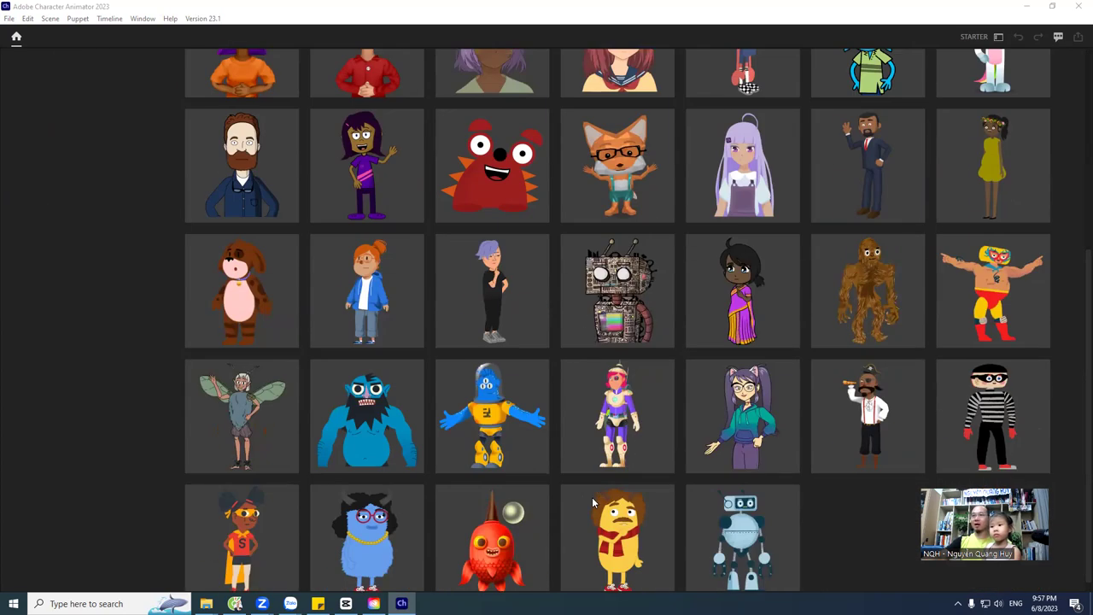
Look through the starter puppet gallery again and start a project with the Yuko Starter puppet.
scroll(592, 497, "up", 2)
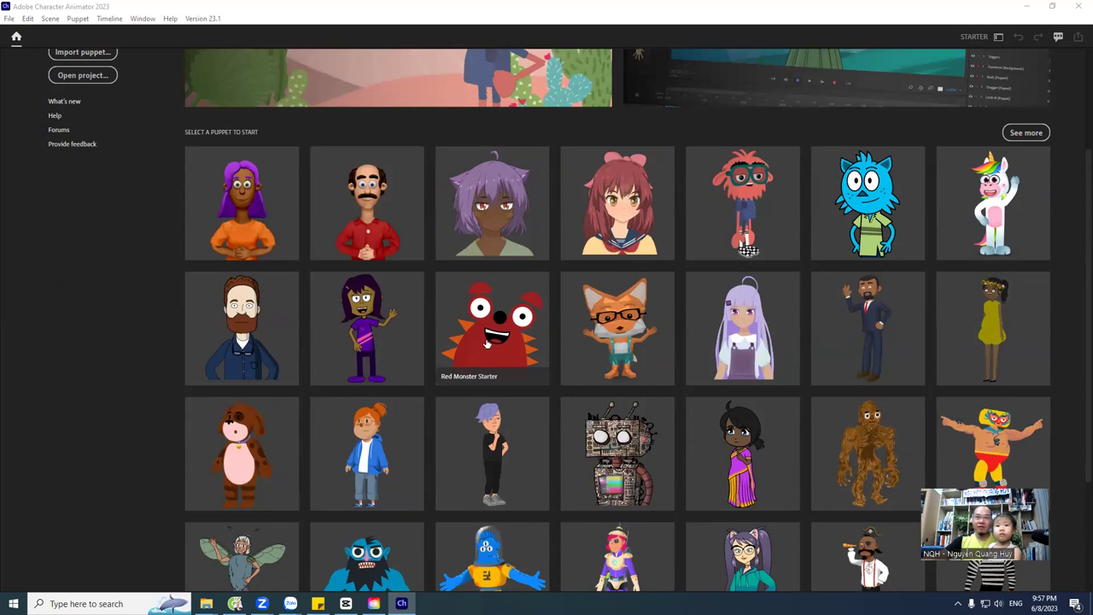
scroll(445, 381, "down", 2)
scroll(445, 381, "up", 4)
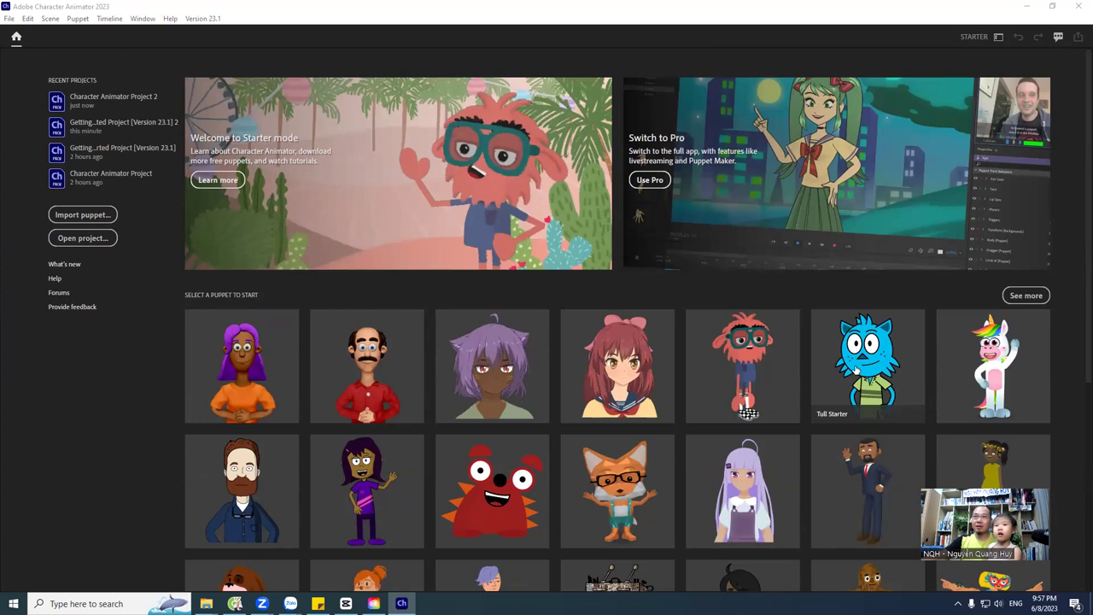
scroll(530, 366, "down", 4)
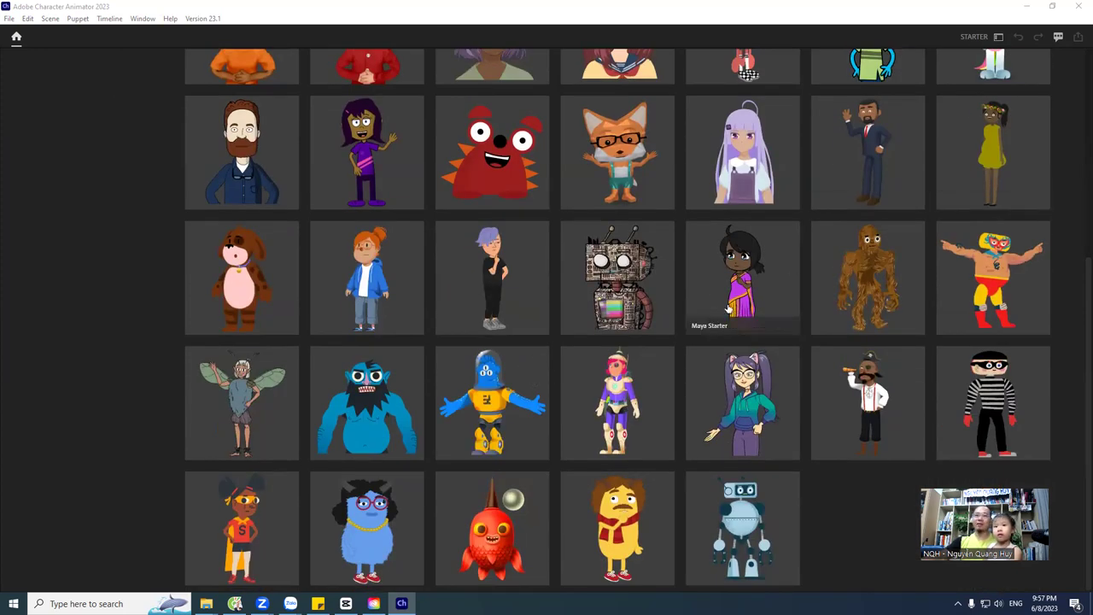
scroll(452, 346, "up", 4)
scroll(459, 336, "down", 4)
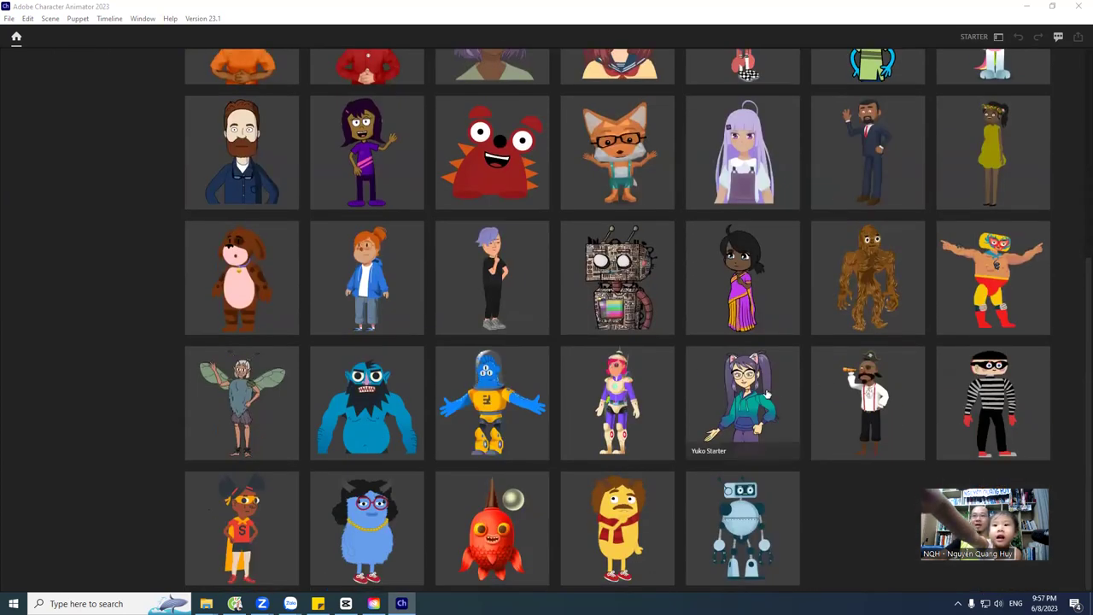
left_click(742, 394)
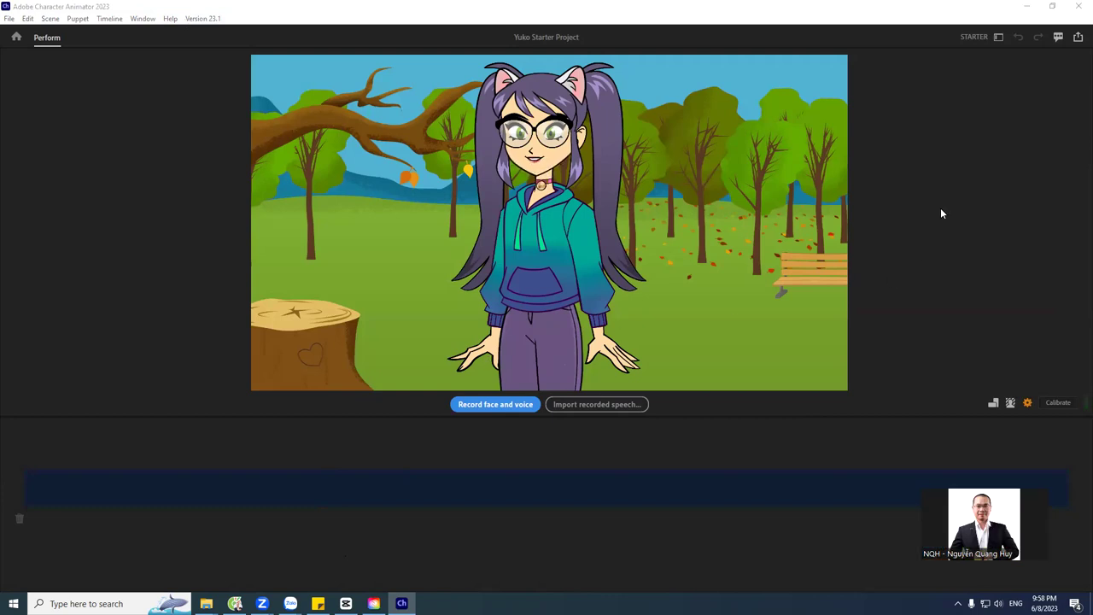
Record a face and voice performance of about one minute with the Yuko puppet and finish the recording.
left_click(1017, 124)
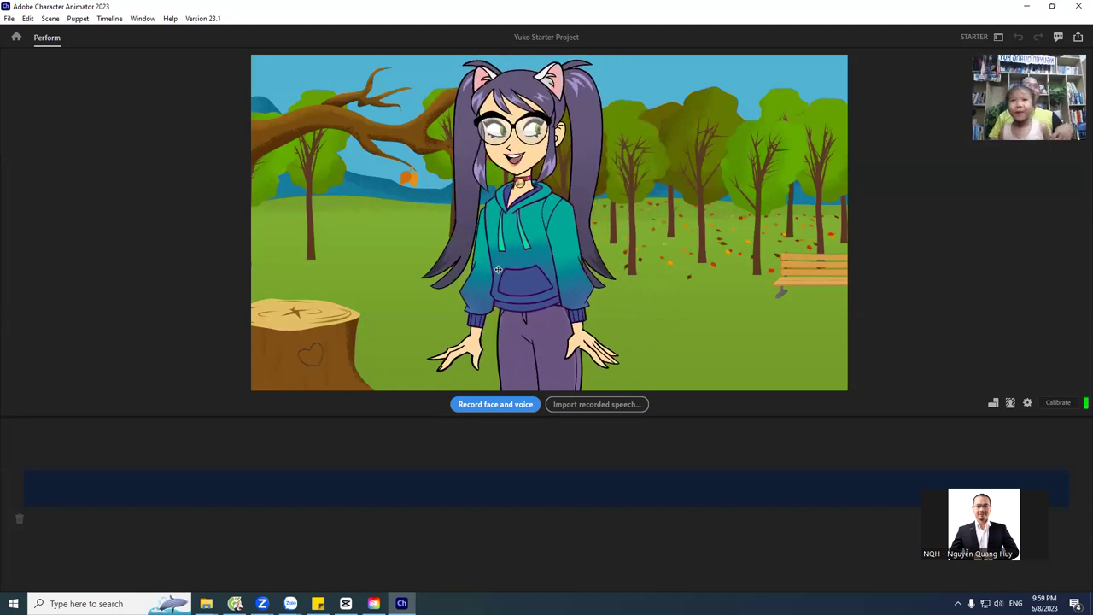
left_click(498, 406)
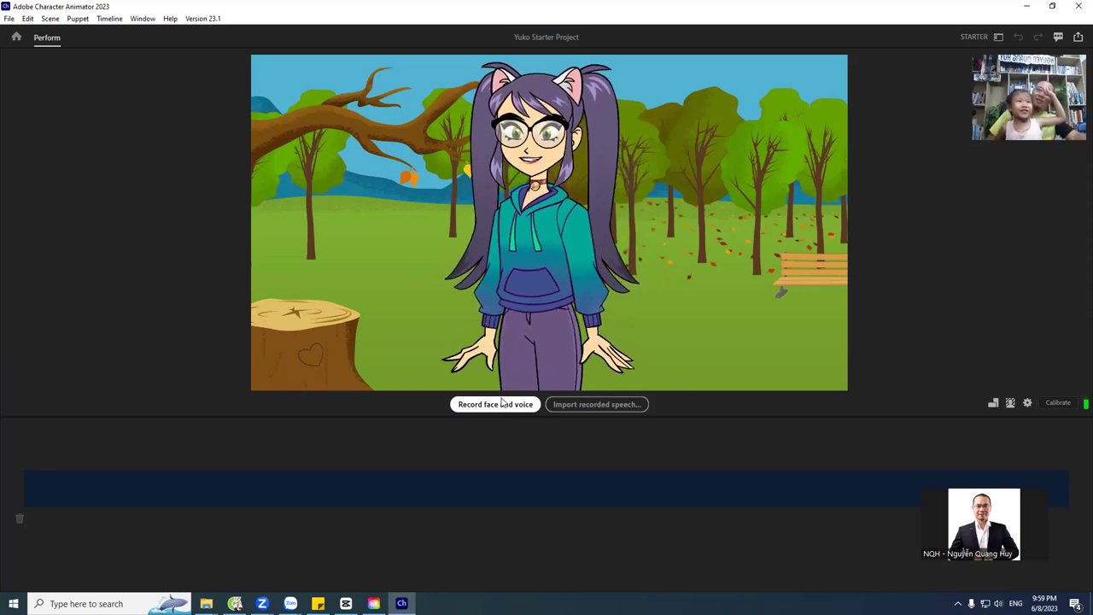
left_click(501, 403)
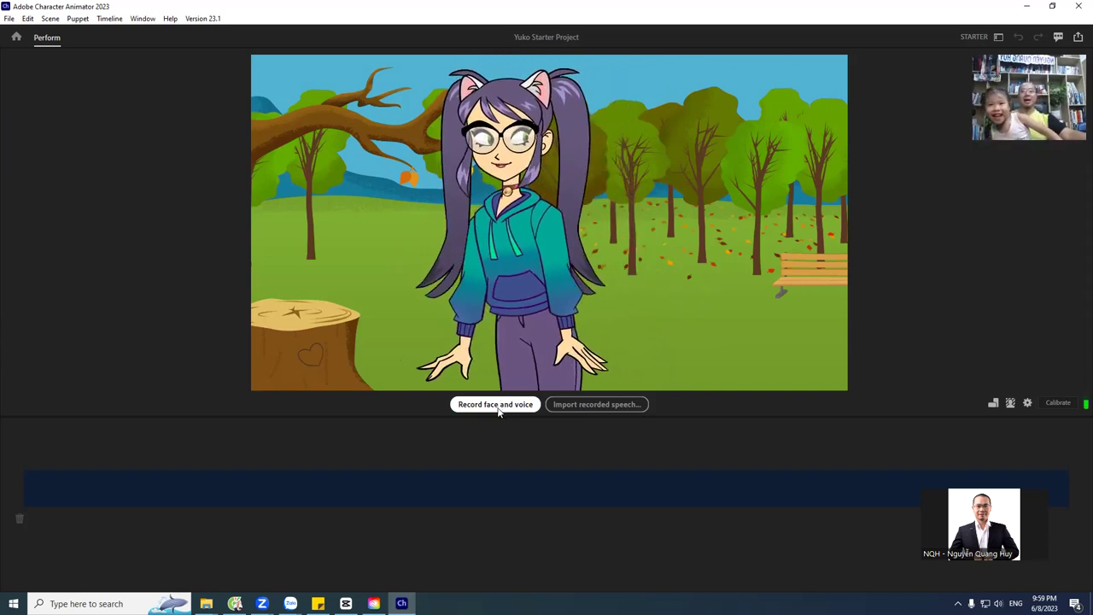
left_click(498, 408)
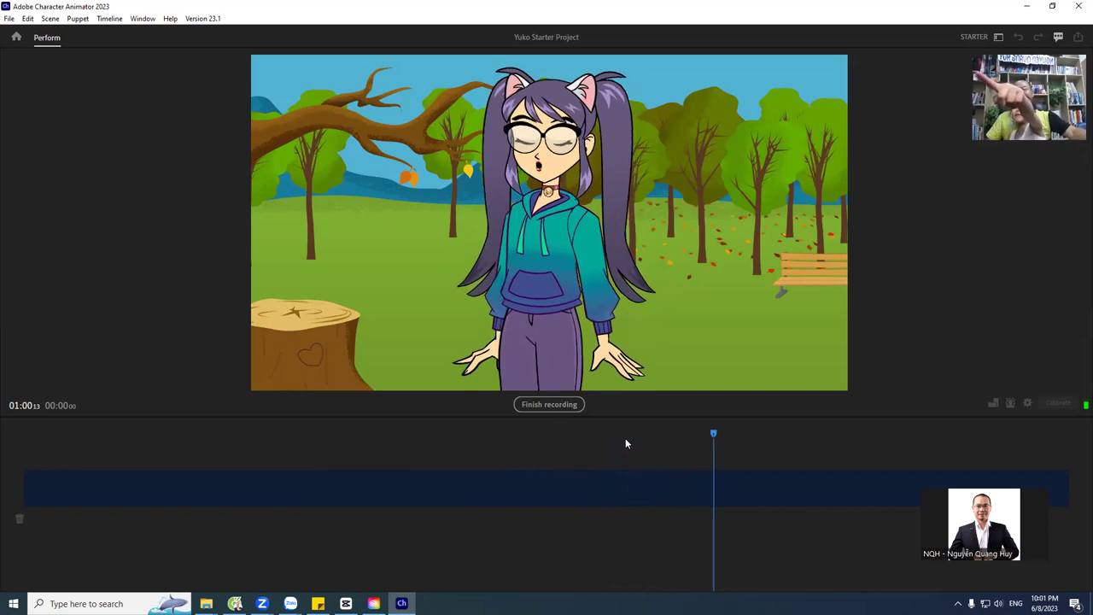
left_click(551, 404)
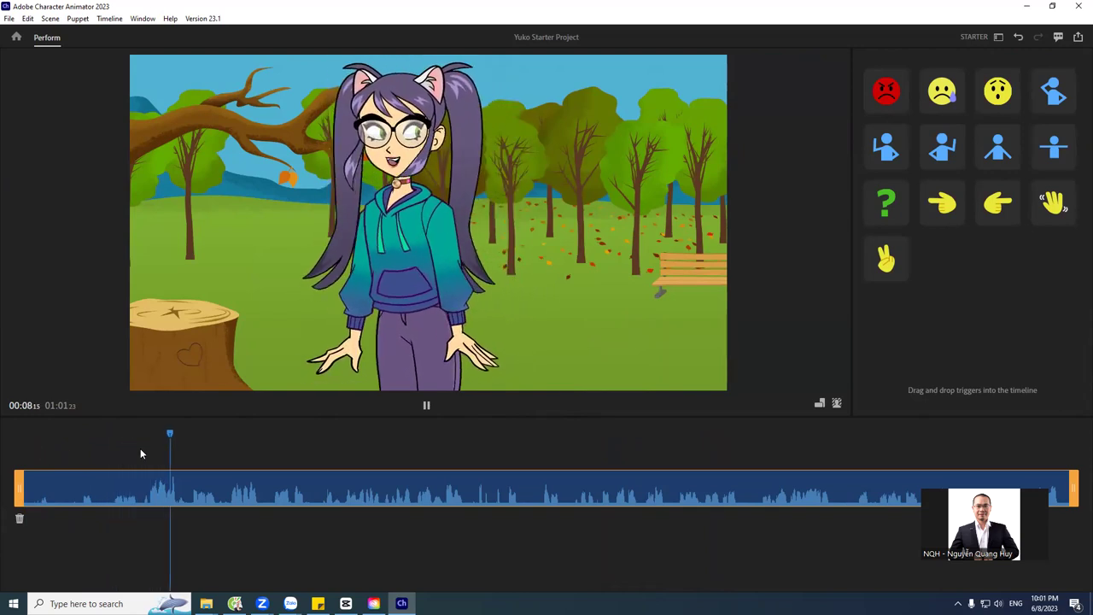
Trim the recorded take so it starts at about 00:06 and ends at about 00:47.
left_click_drag(164, 433, 141, 440)
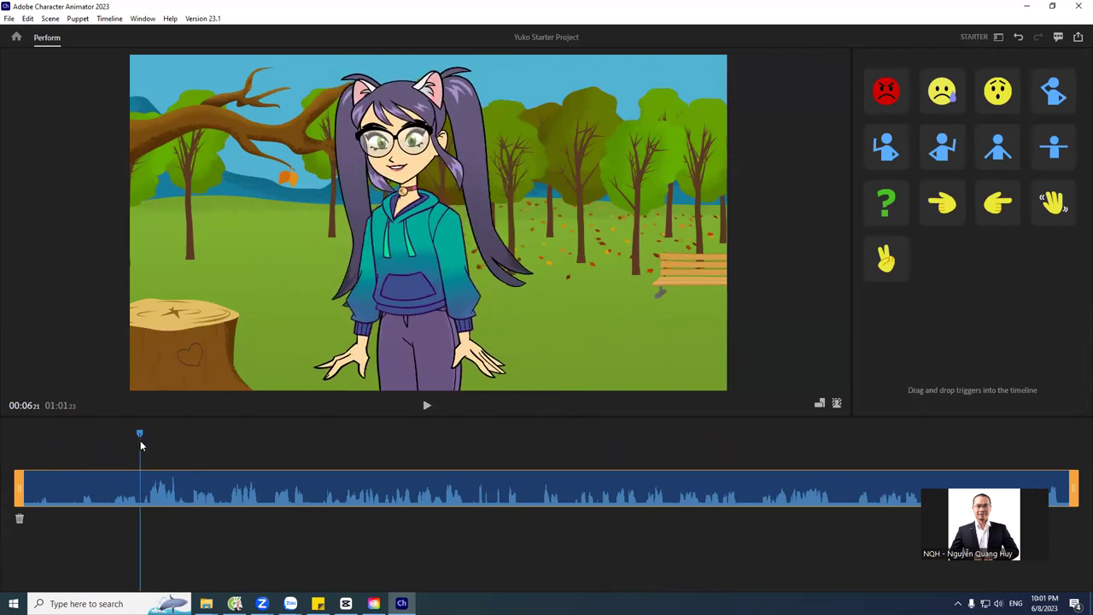
left_click_drag(19, 485, 137, 486)
left_click(140, 436)
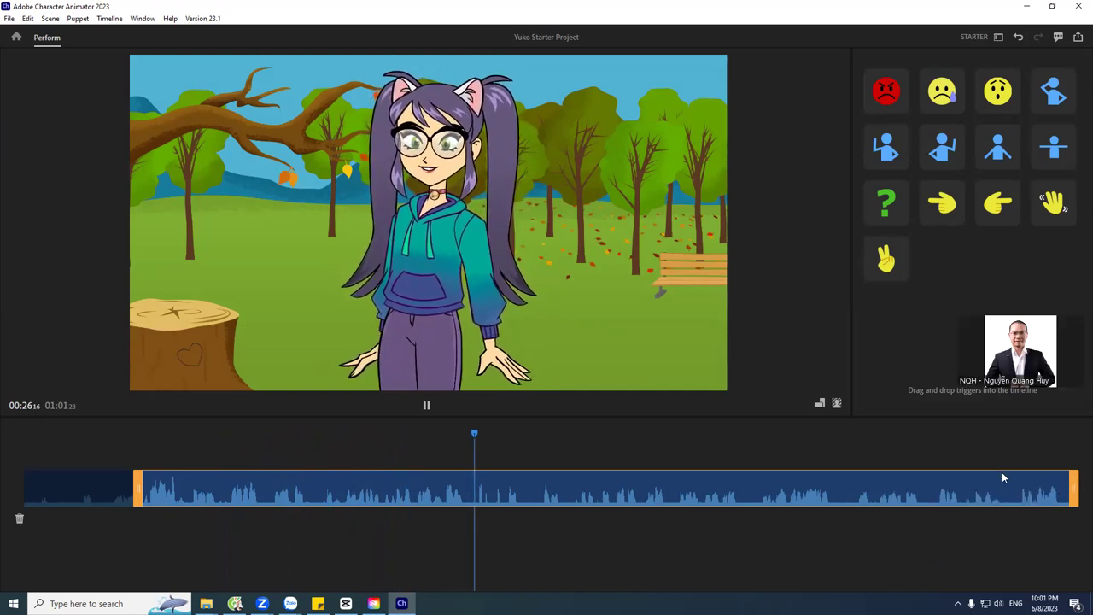
left_click(980, 422)
left_click(984, 433)
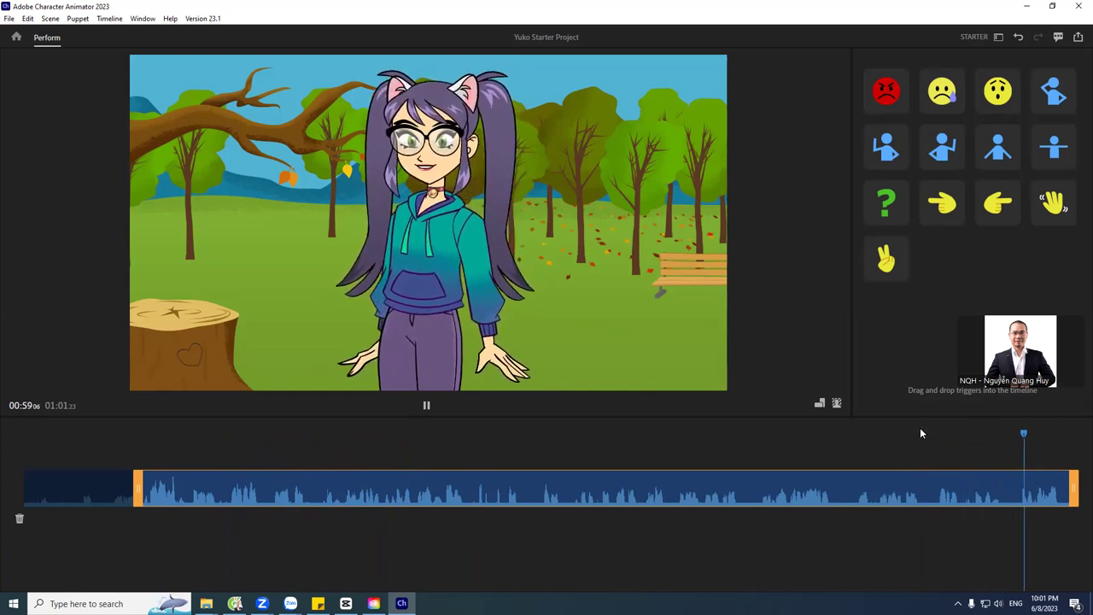
left_click(845, 432)
left_click_drag(846, 434, 830, 439)
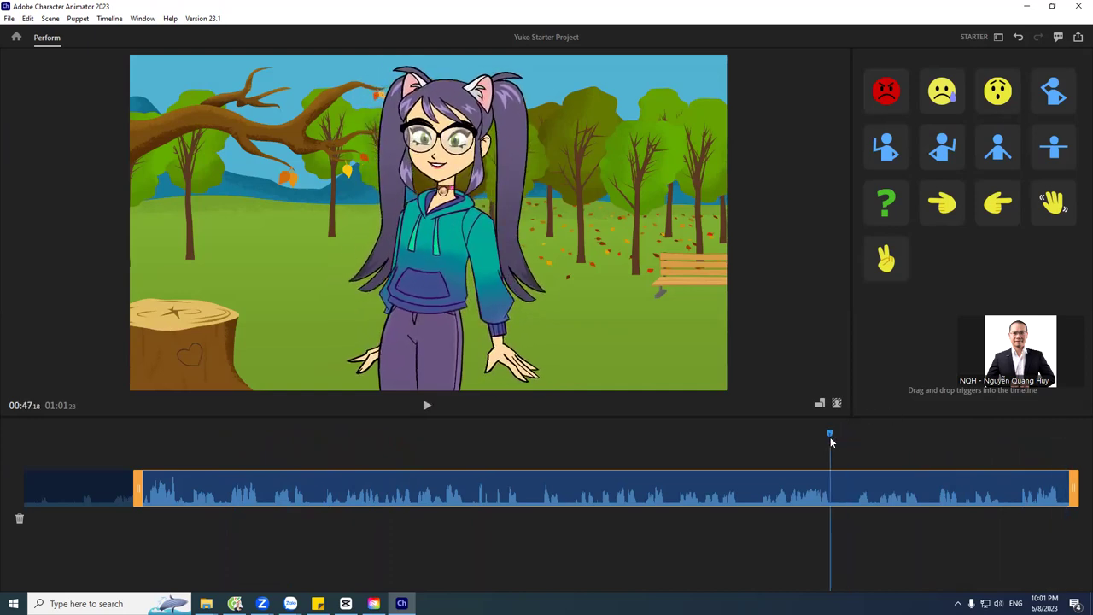
left_click_drag(949, 491, 836, 491)
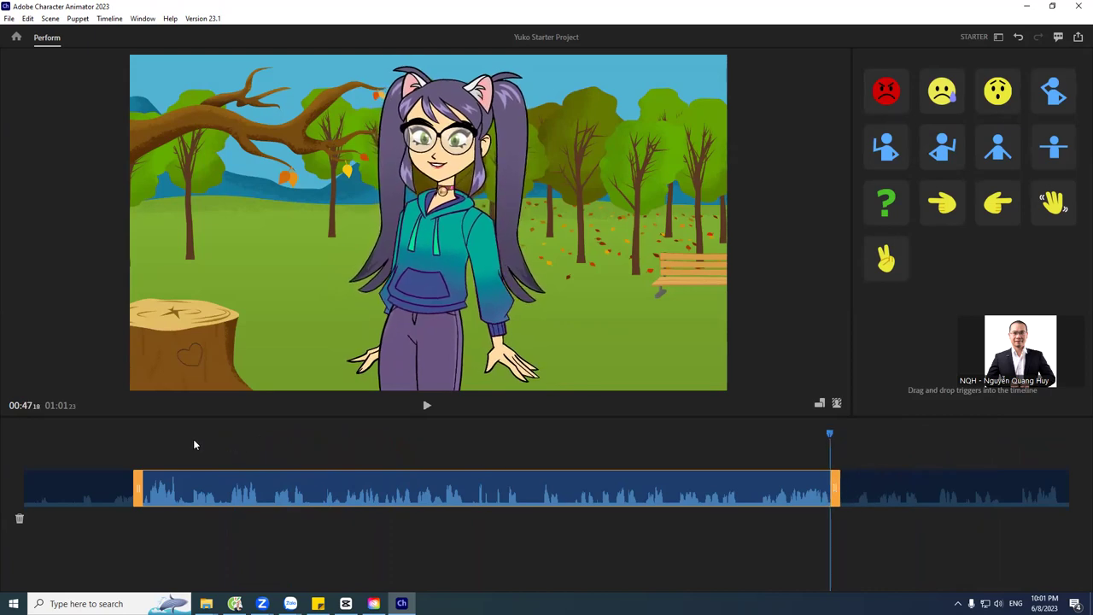
Preview a few gesture triggers near 00:07 and place the waving-hand trigger at the start of the trimmed take.
left_click(193, 440)
left_click(184, 434)
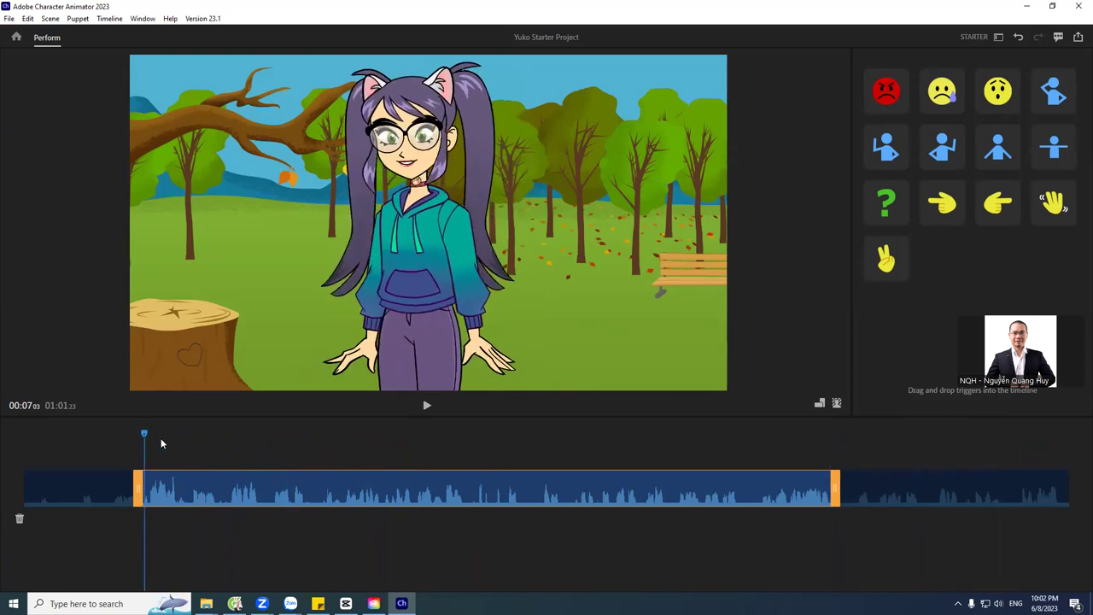
left_click(945, 159)
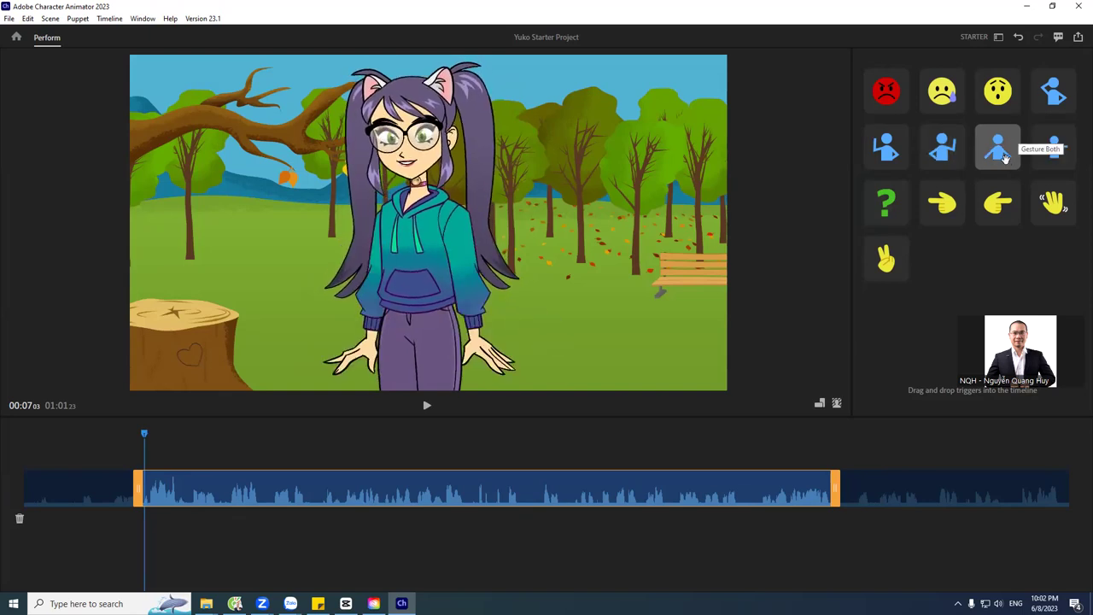
left_click(1042, 207)
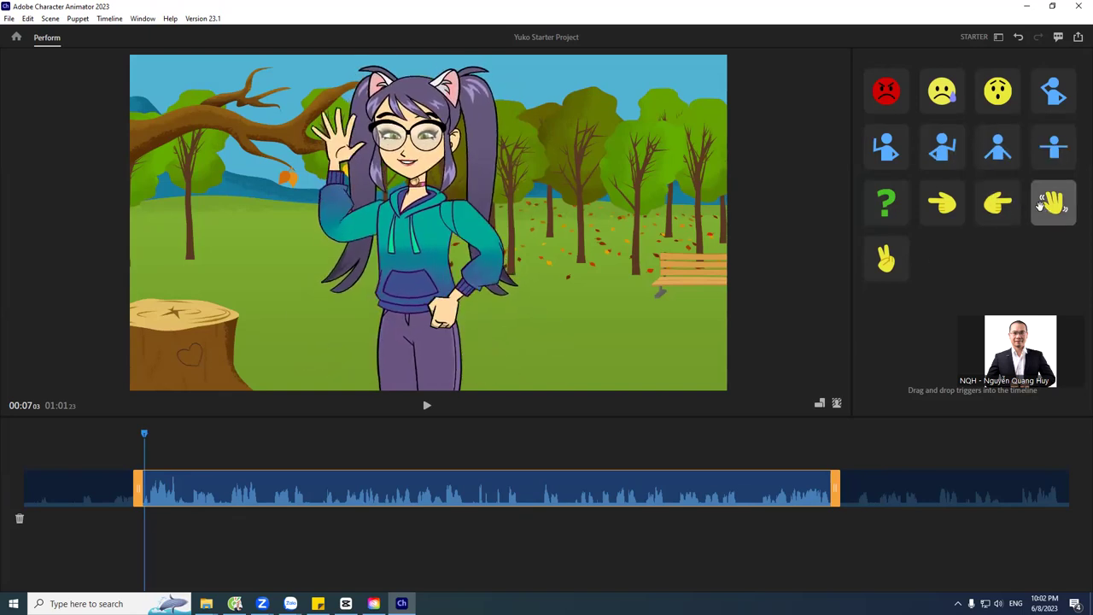
left_click_drag(1043, 207, 148, 446)
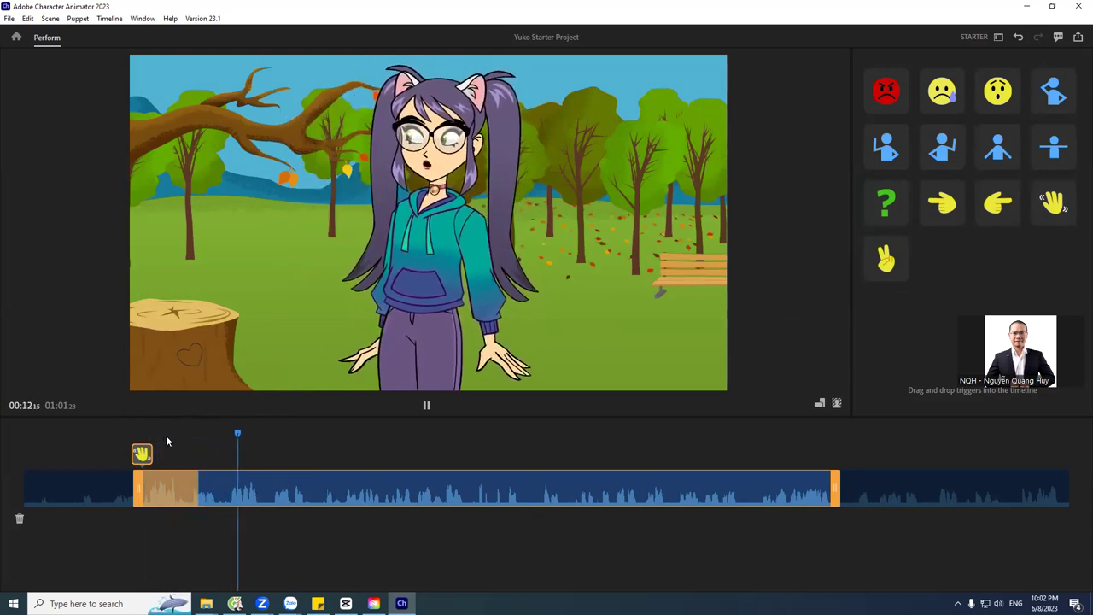
Place the Peace trigger after the wave, try the Shrug gesture, and add the sad-face trigger after Peace.
left_click_drag(249, 437, 203, 440)
left_click_drag(886, 259, 226, 446)
left_click(886, 202)
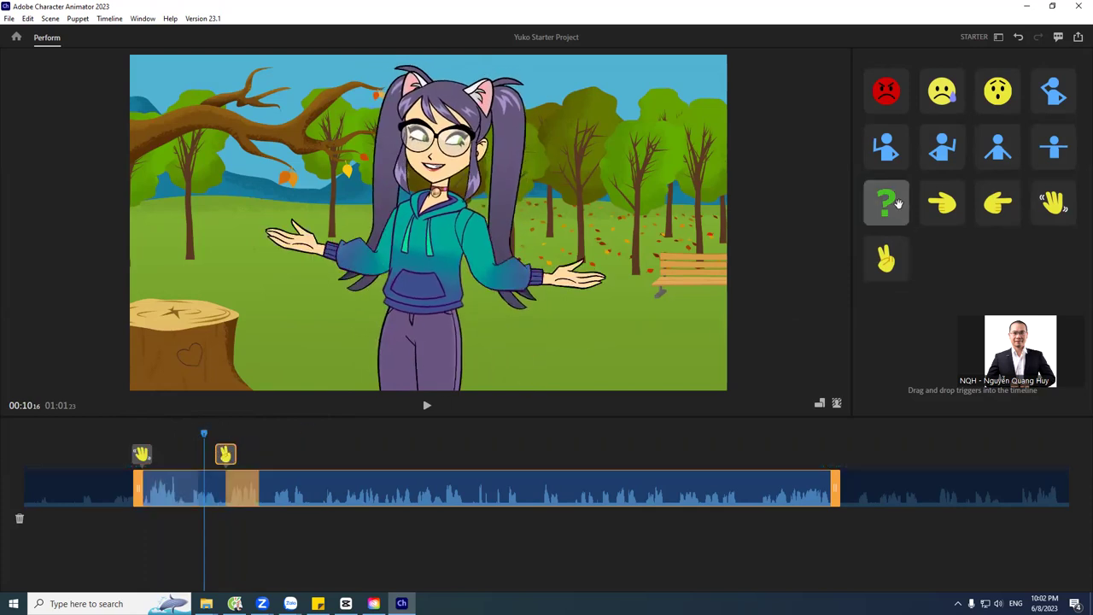
left_click(881, 186)
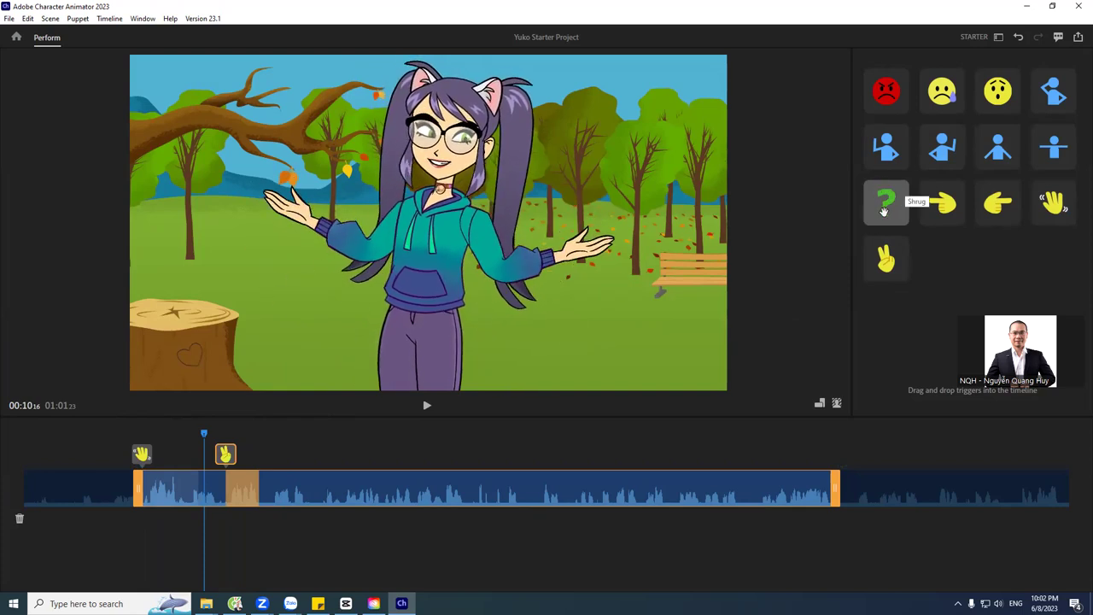
left_click(942, 97)
left_click_drag(942, 97, 270, 446)
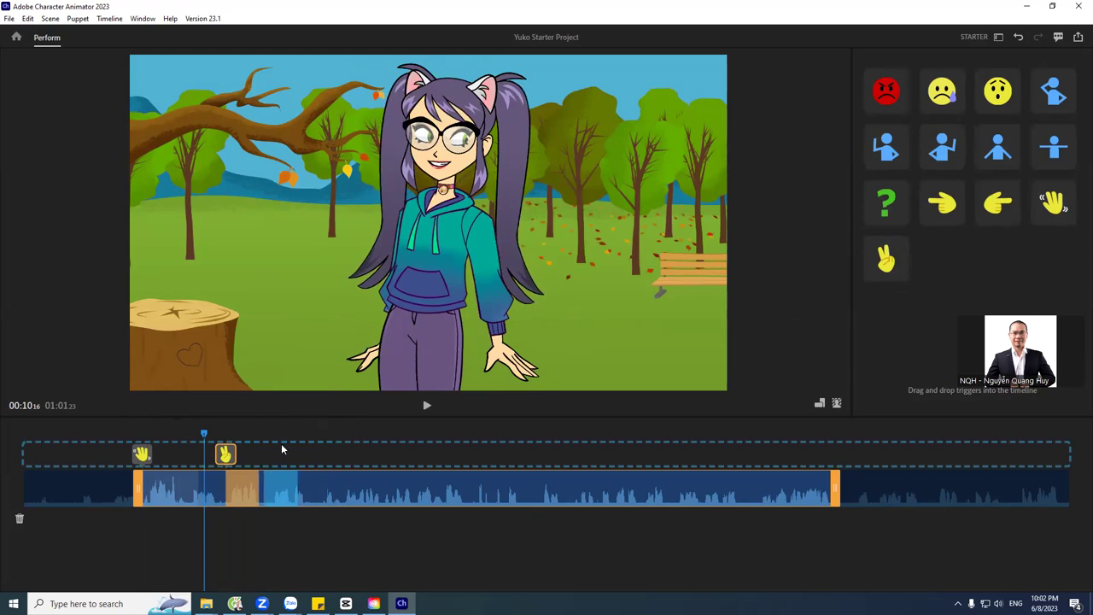
left_click_drag(279, 483, 285, 483)
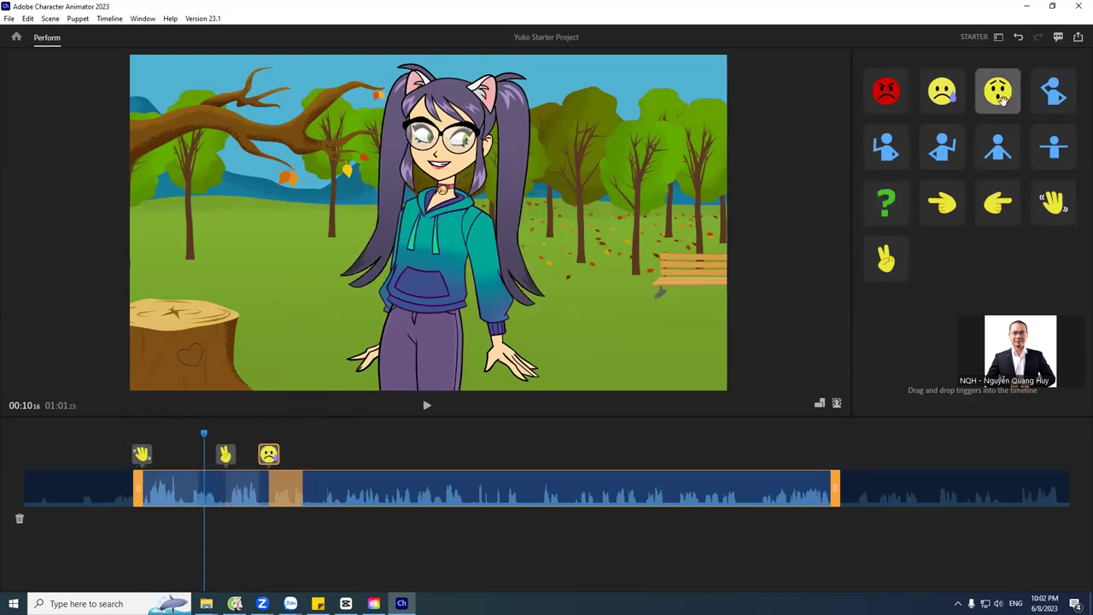
Add the surprised-face, hand-to-head and two pointing triggers mid-take plus a raised-arm gesture near the end, lengthening the second pointing trigger.
left_click(938, 94)
left_click_drag(998, 91, 389, 475)
left_click_drag(942, 147, 803, 482)
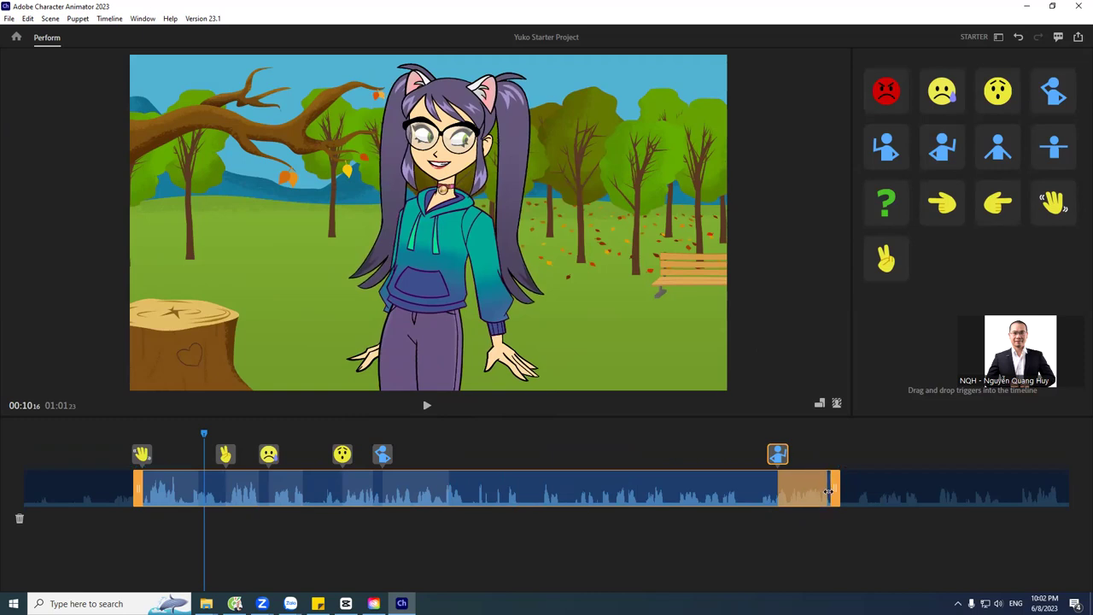
left_click_drag(942, 205, 478, 455)
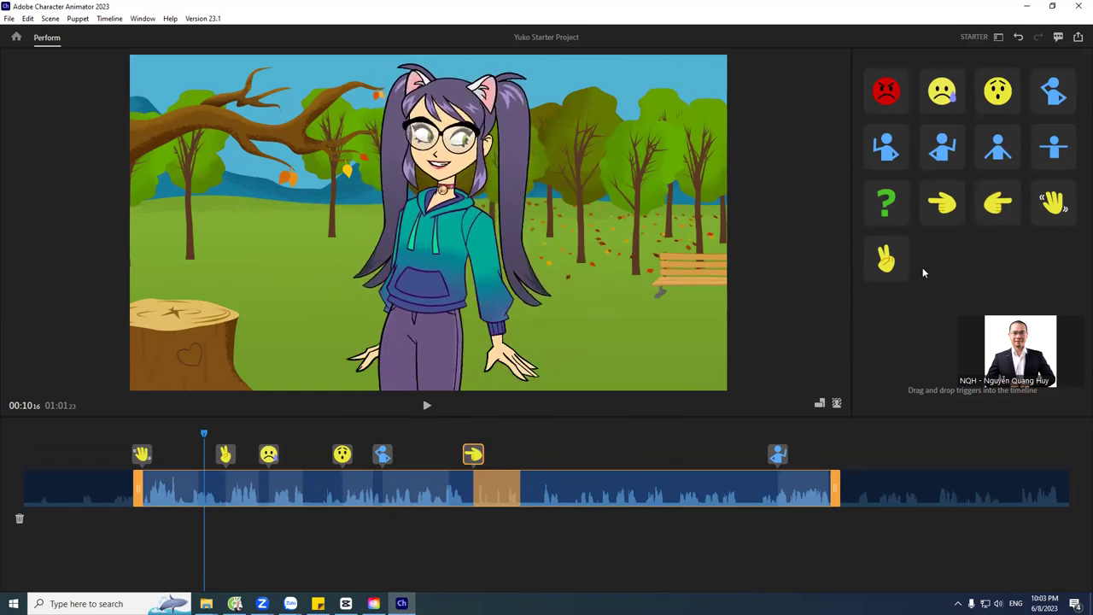
left_click_drag(997, 205, 543, 454)
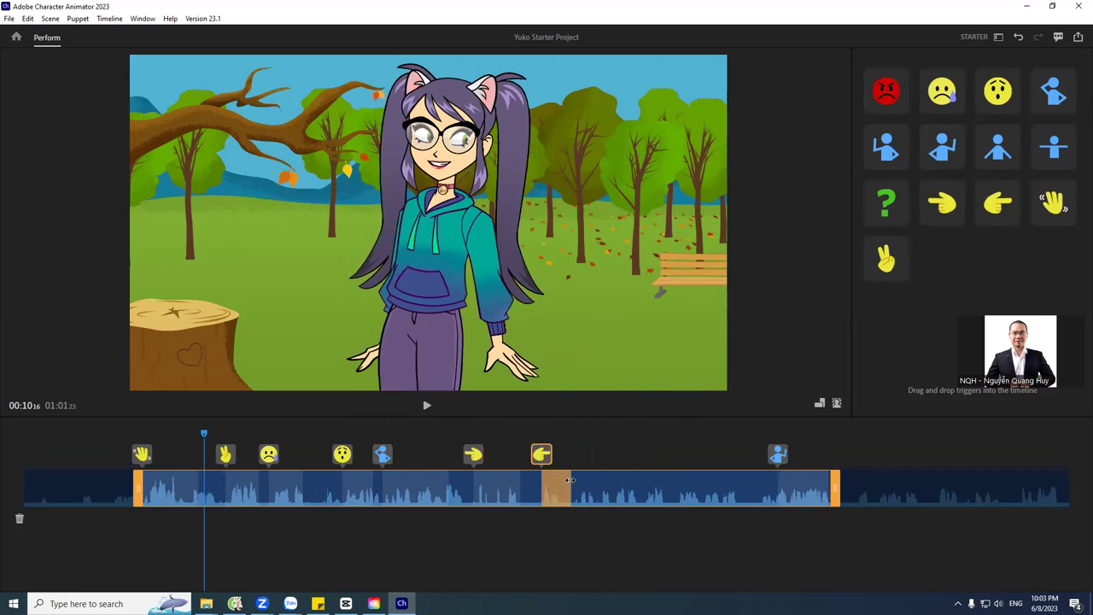
left_click_drag(607, 480, 619, 480)
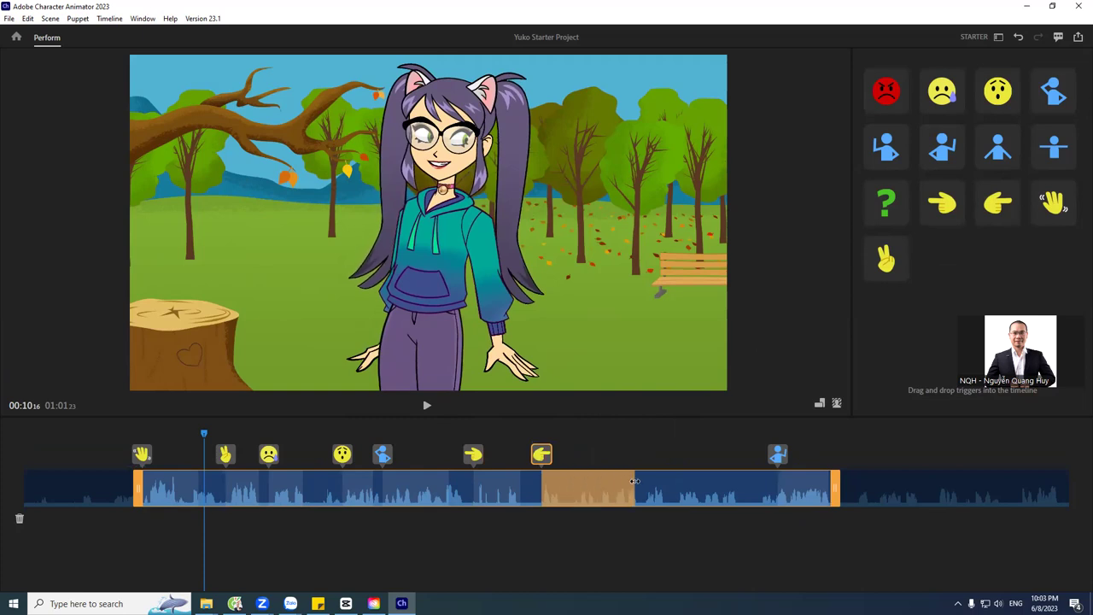
Fill the gap before the final gesture with Shrug, raised-arm and outstretched-arms triggers, and play the take from its start.
mouse_move(886, 203)
left_mouse_down()
mouse_move(682, 424)
mouse_move(639, 439)
mouse_move(900, 212)
left_mouse_up()
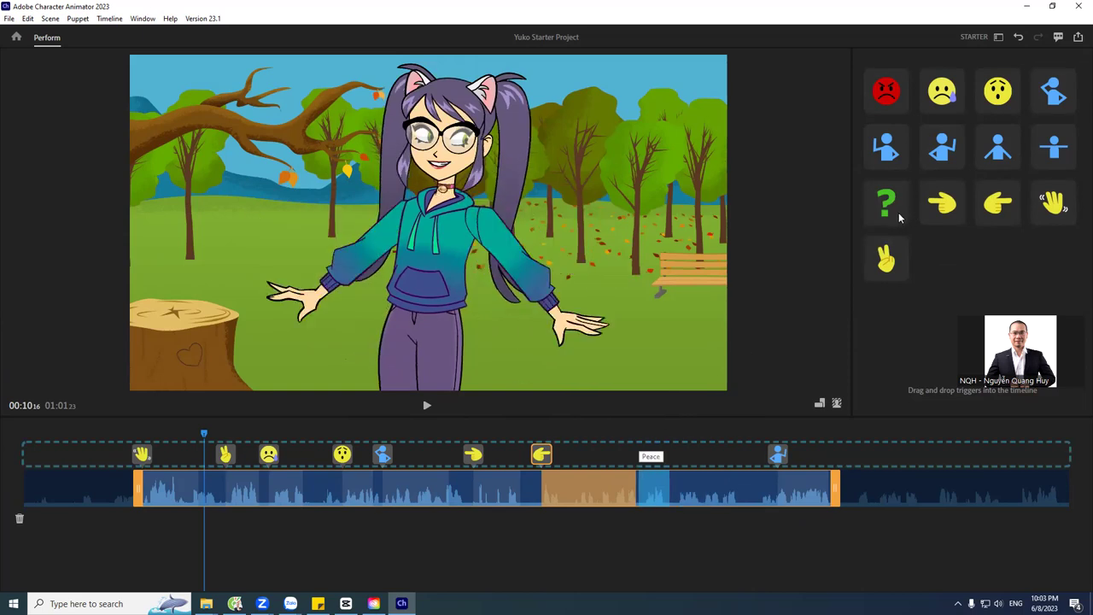
left_click_drag(886, 143, 692, 453)
left_click_drag(1043, 145, 706, 459)
mouse_move(117, 433)
left_mouse_down()
mouse_move(116, 423)
mouse_move(135, 434)
left_mouse_up()
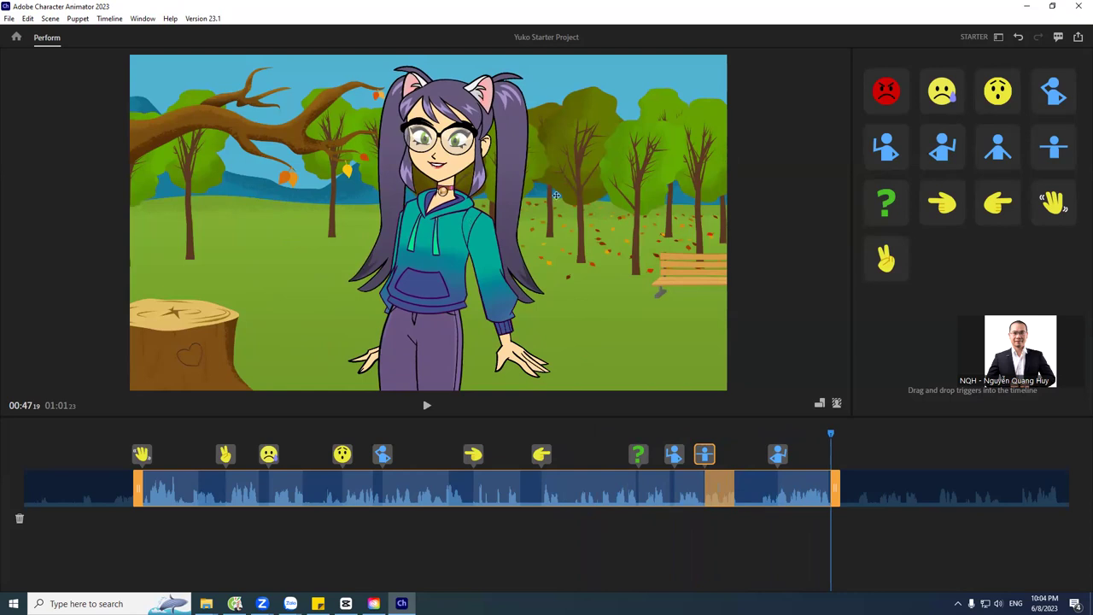
Try the Portrait frame format for the scene and set it to 4x5.
left_click(819, 404)
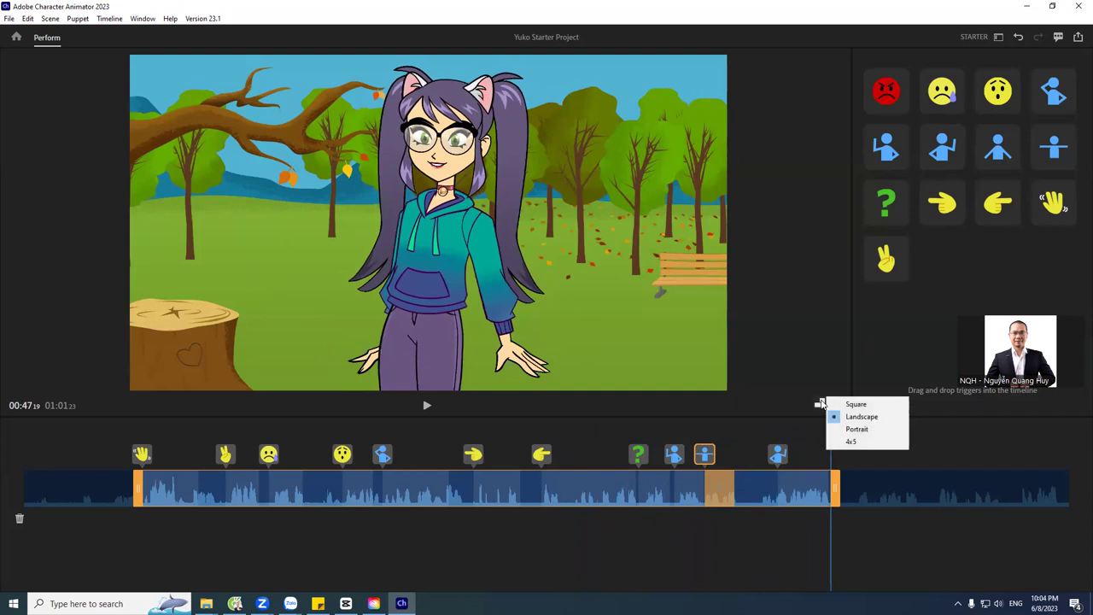
left_click(857, 429)
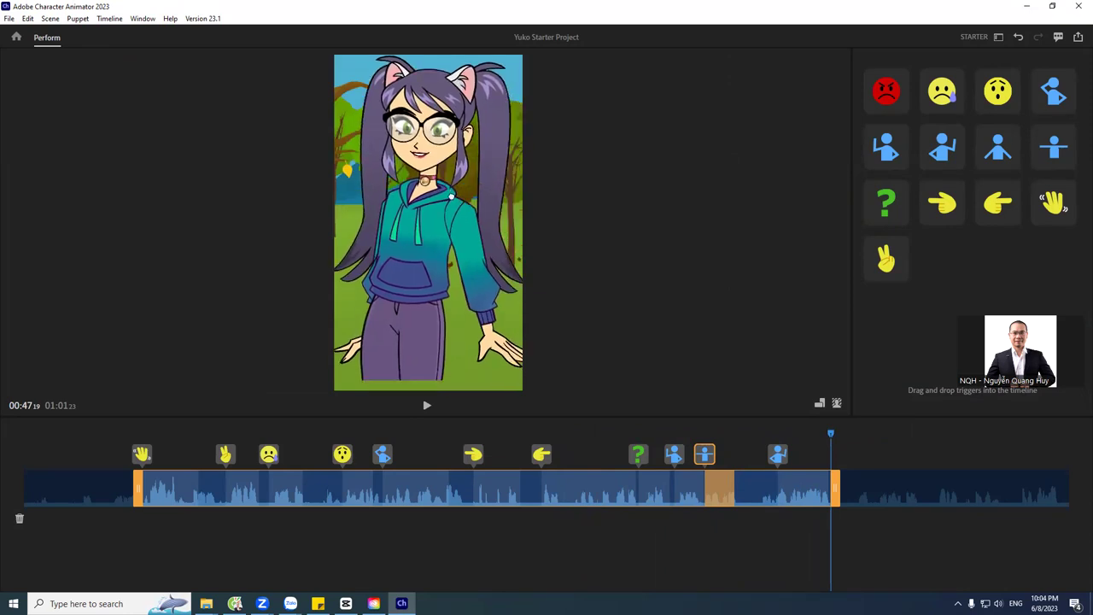
left_click(837, 403)
left_click(849, 443)
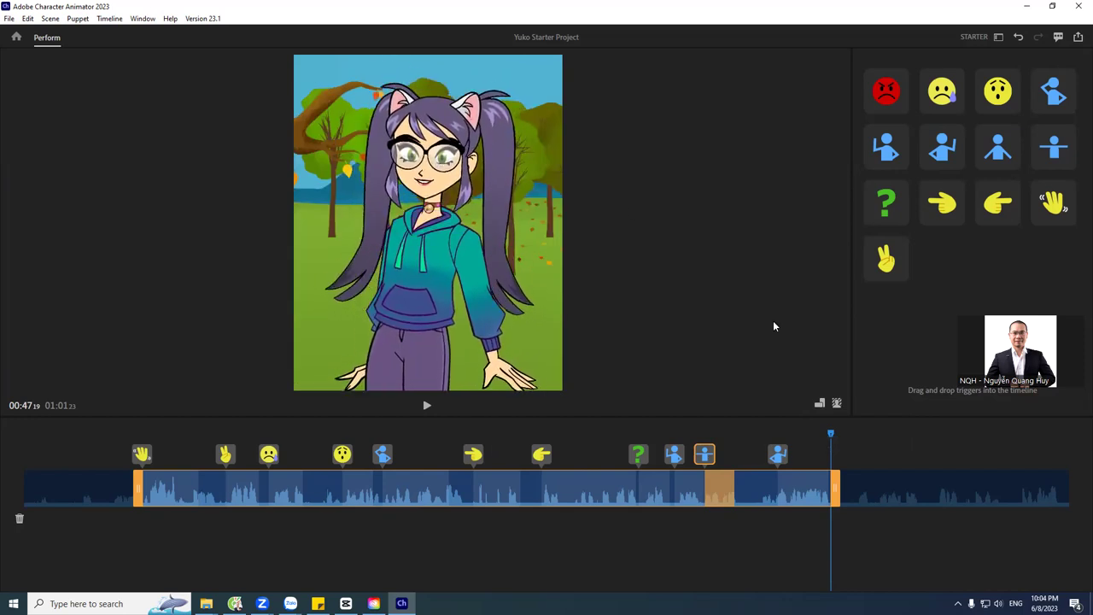
Try several scenic backgrounds on the scene: crimson city, white studio, stadium, blossom tree, Frontier desert and pink cloudy sky.
left_click(837, 404)
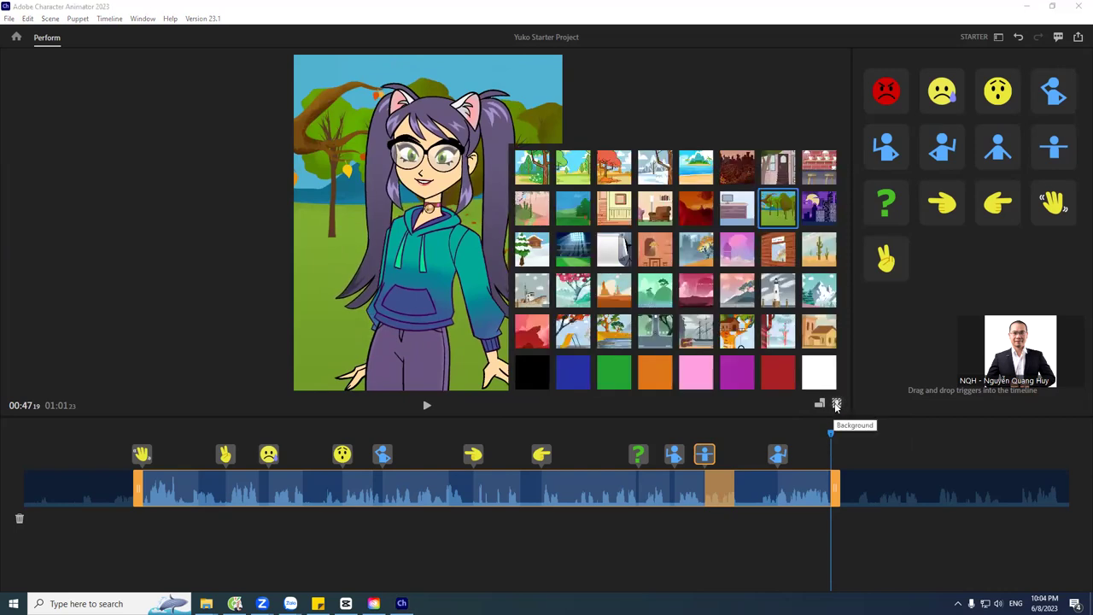
left_click(693, 293)
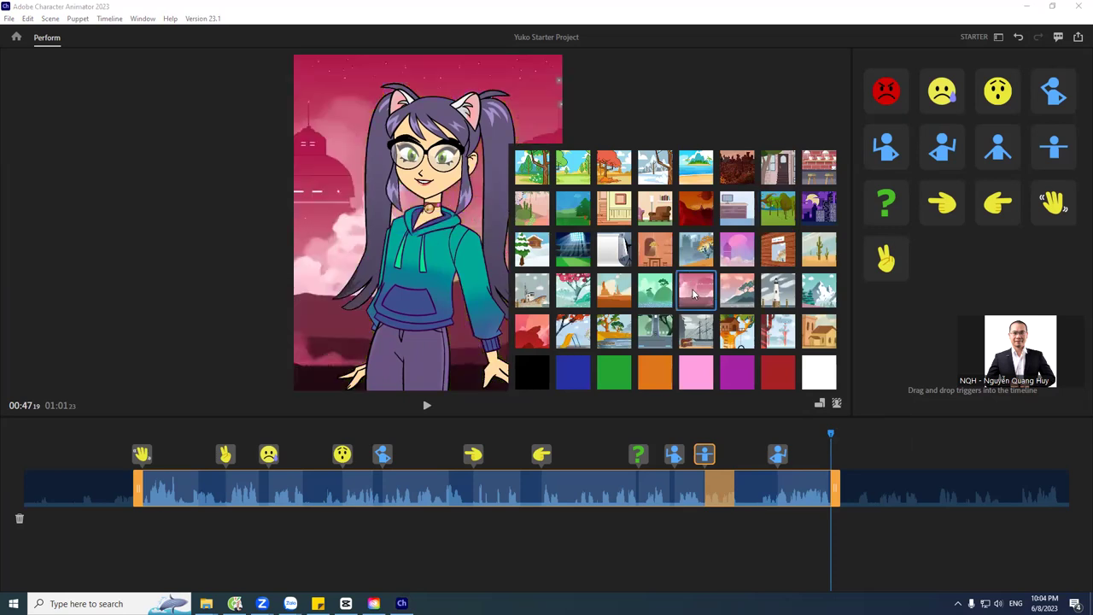
left_click(612, 266)
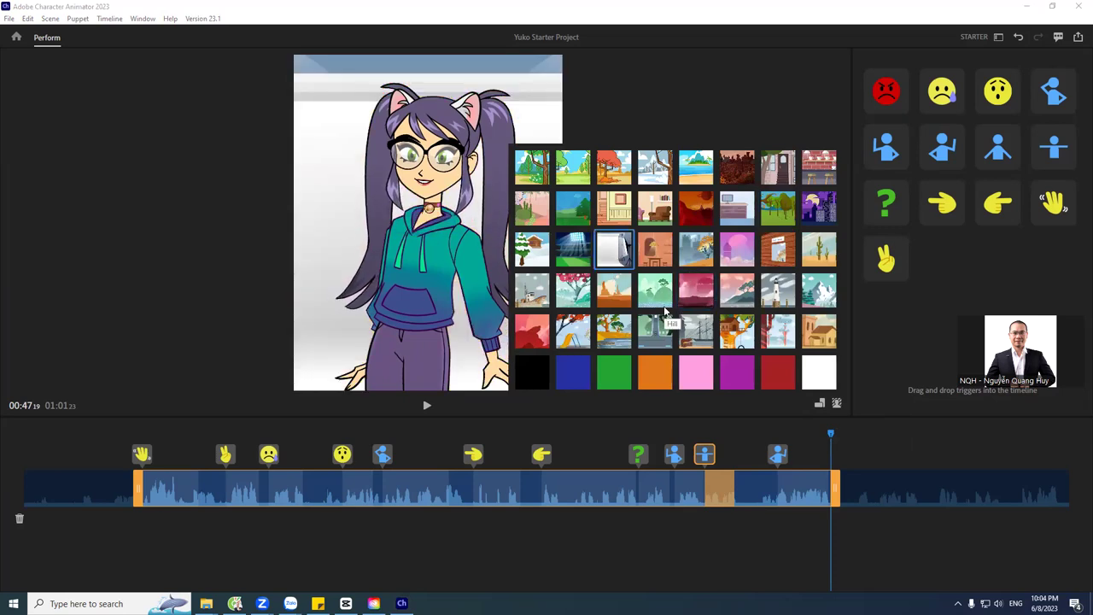
left_click(575, 252)
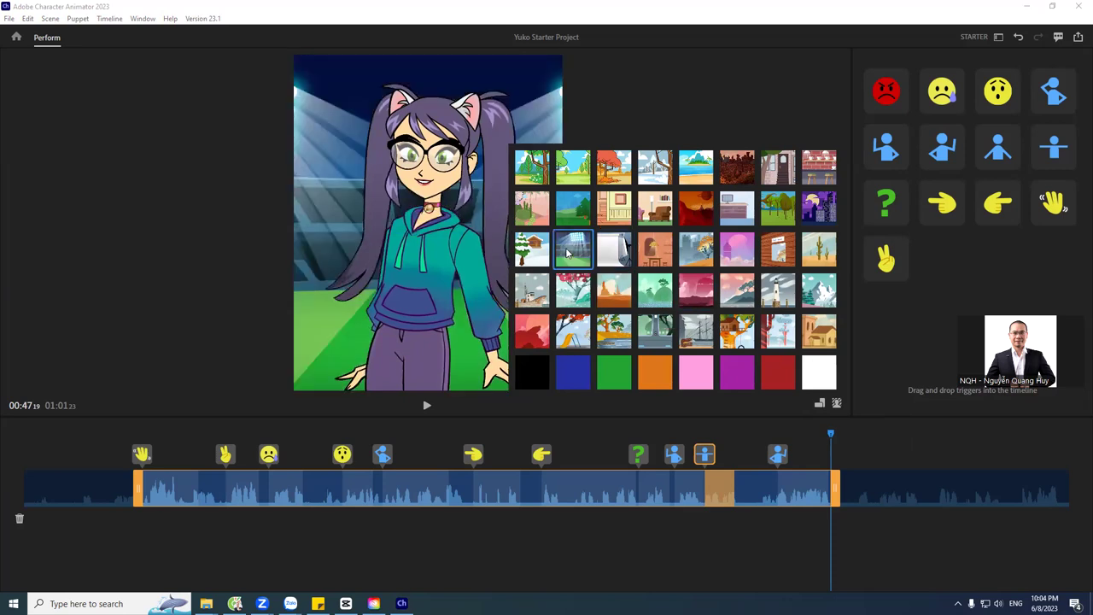
left_click(585, 297)
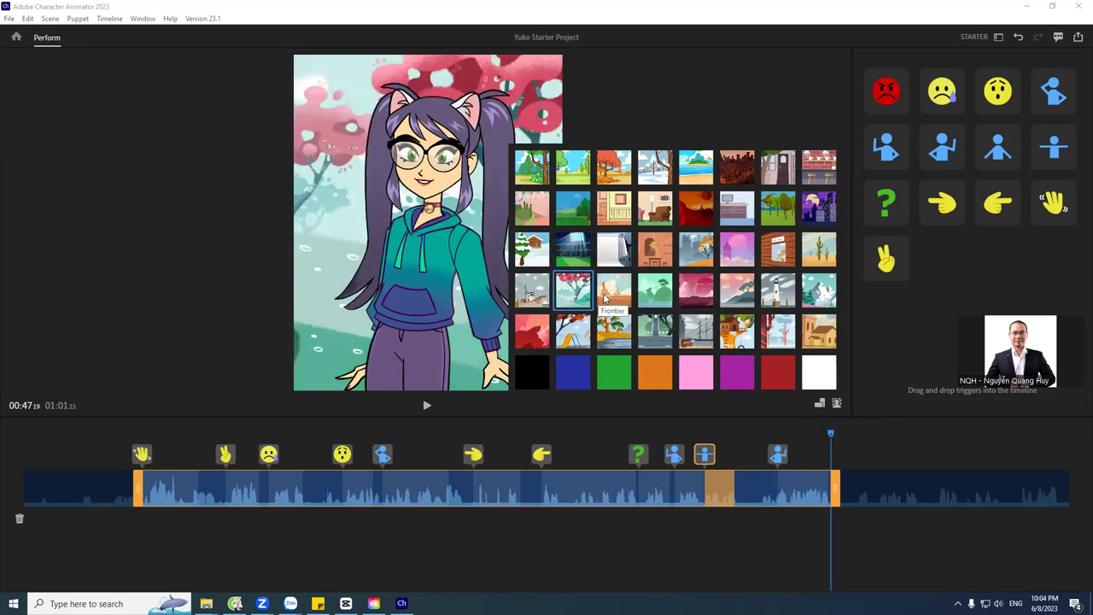
left_click(602, 298)
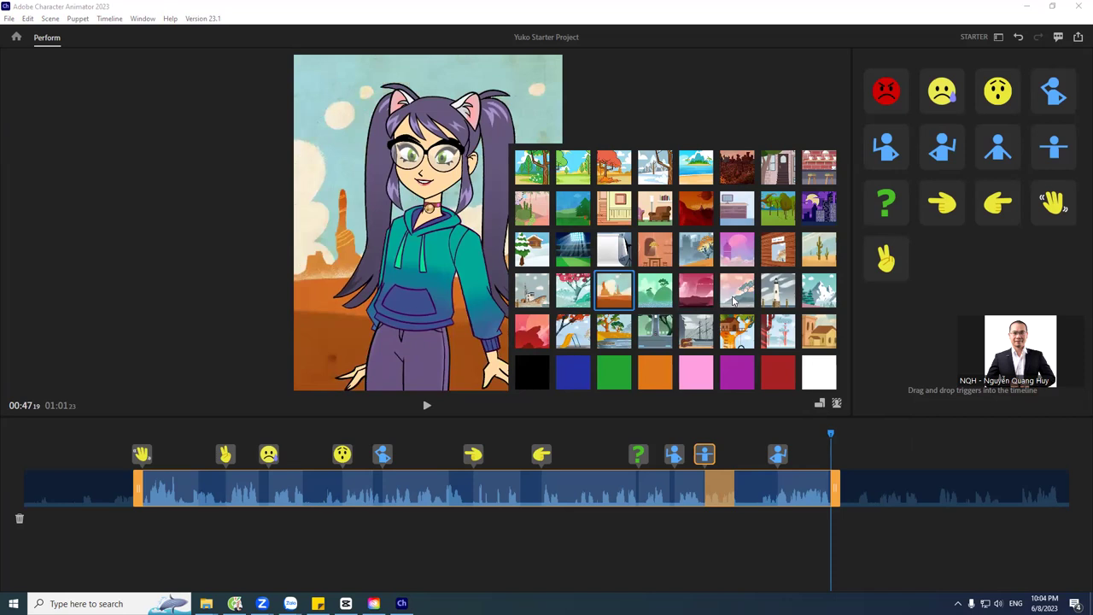
left_click(739, 248)
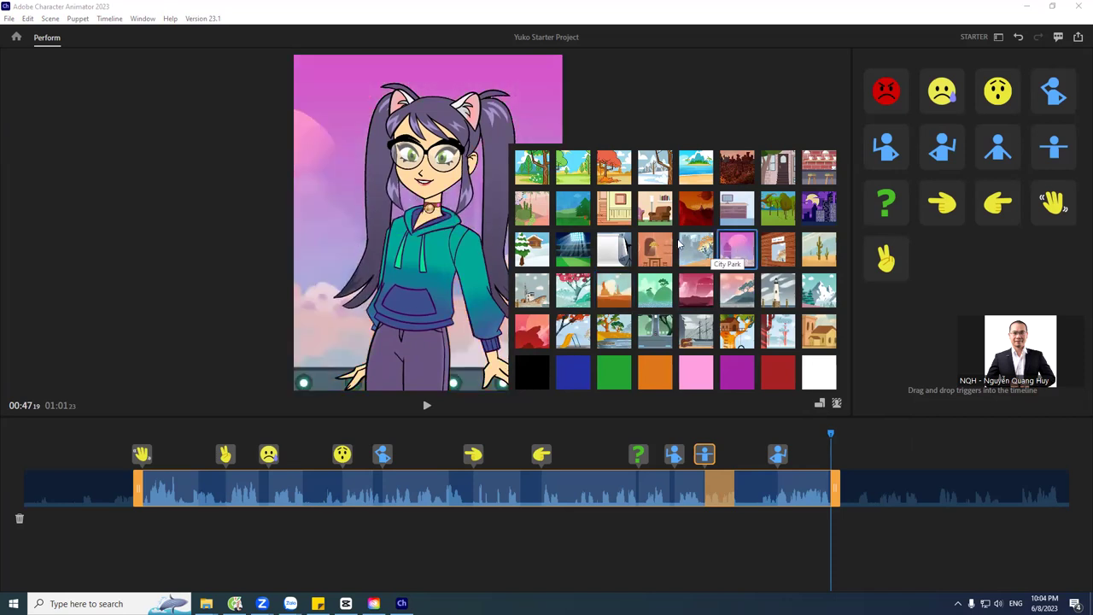
Try solid white, green, pink and purple backgrounds, and set the scene's background to the pink-and-purple cloudy sky.
left_click(818, 381)
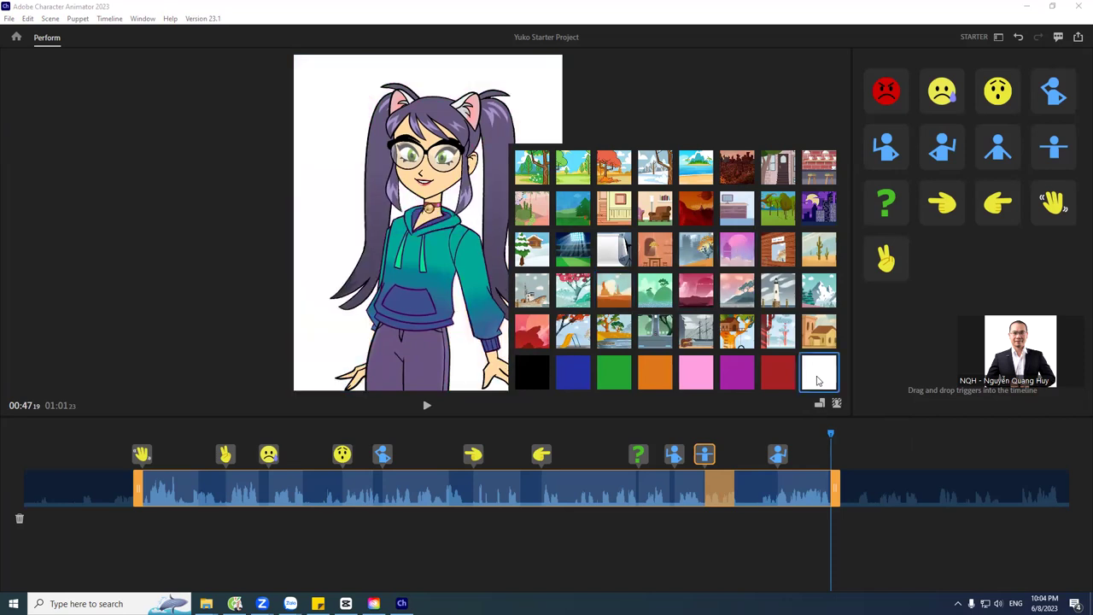
left_click(620, 386)
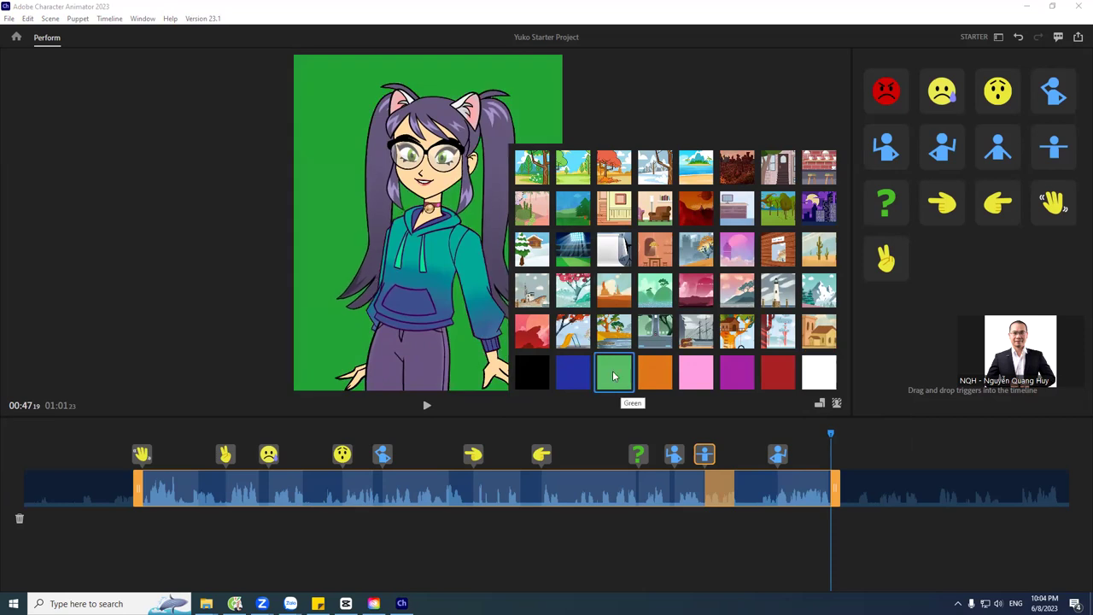
left_click(654, 335)
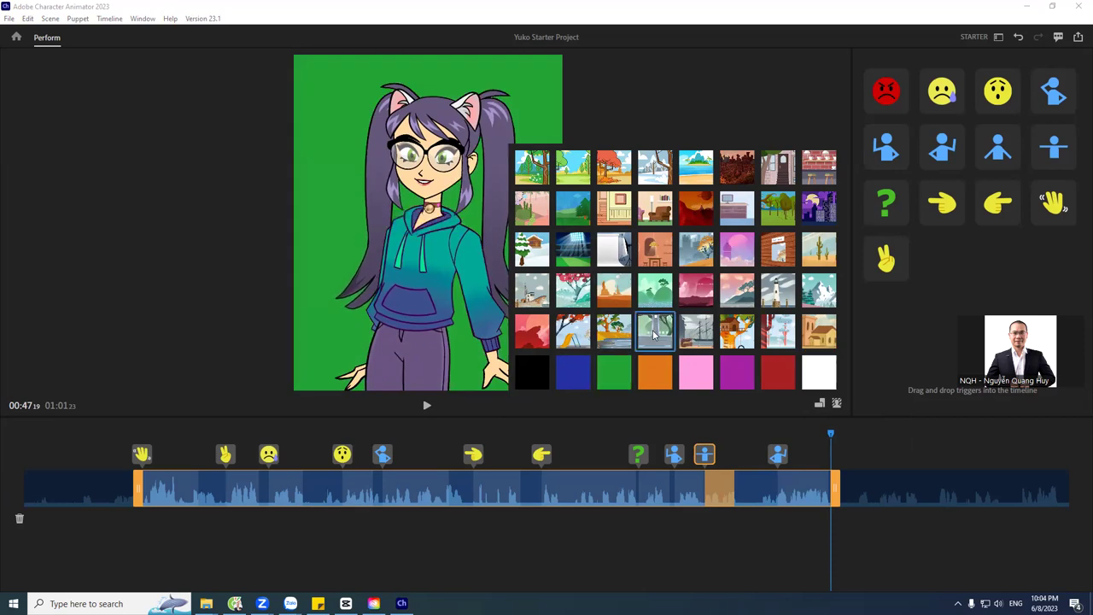
left_click(703, 383)
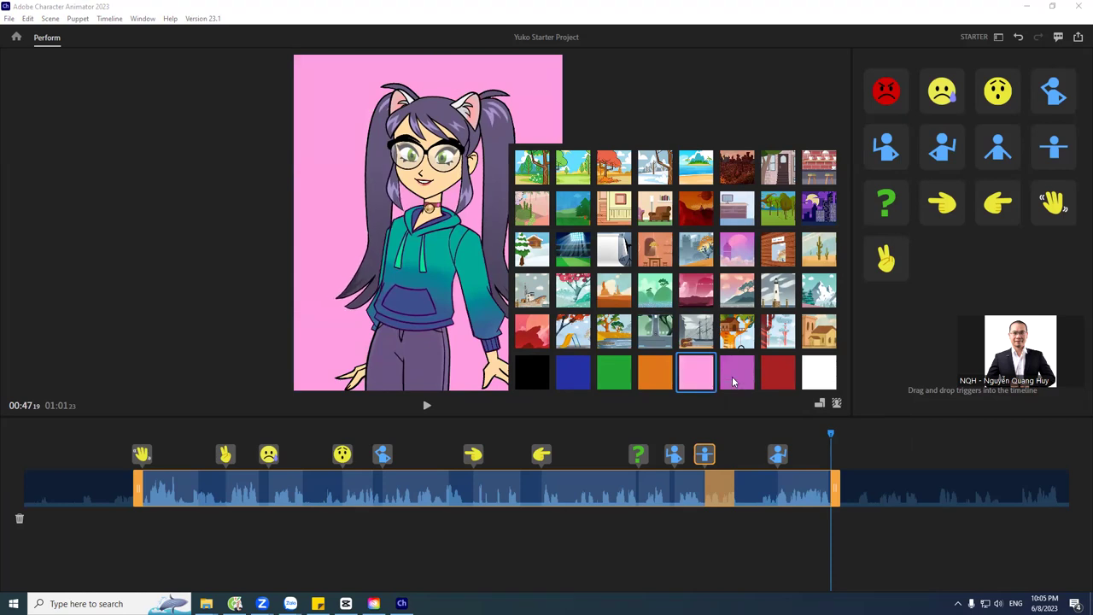
left_click(736, 373)
left_click(738, 254)
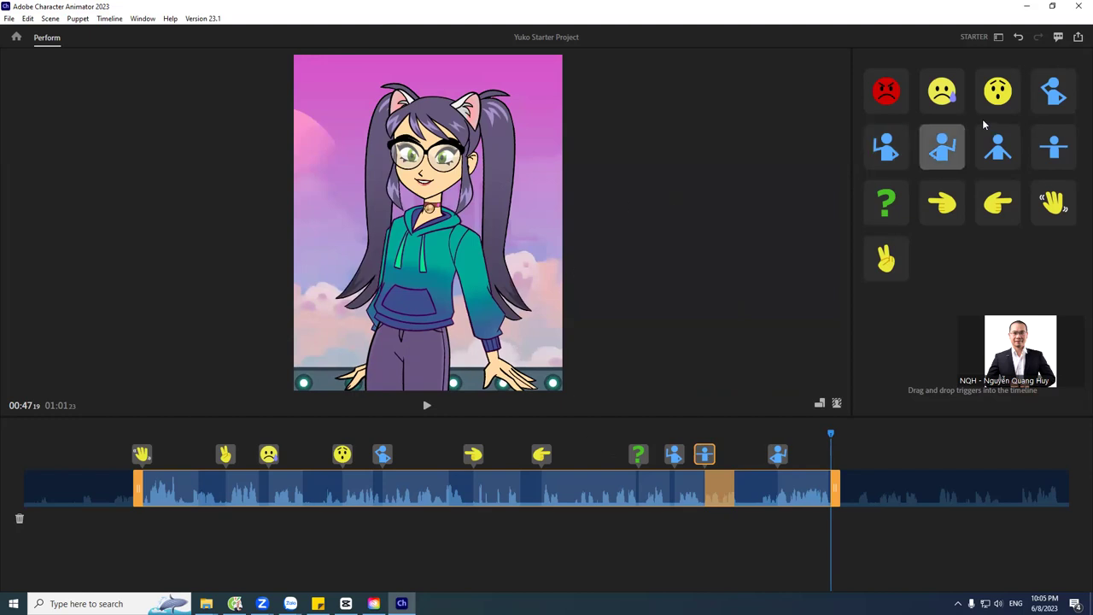
Open the scene's quick export settings and choose the High Quality (larger file) preset.
left_click(1078, 40)
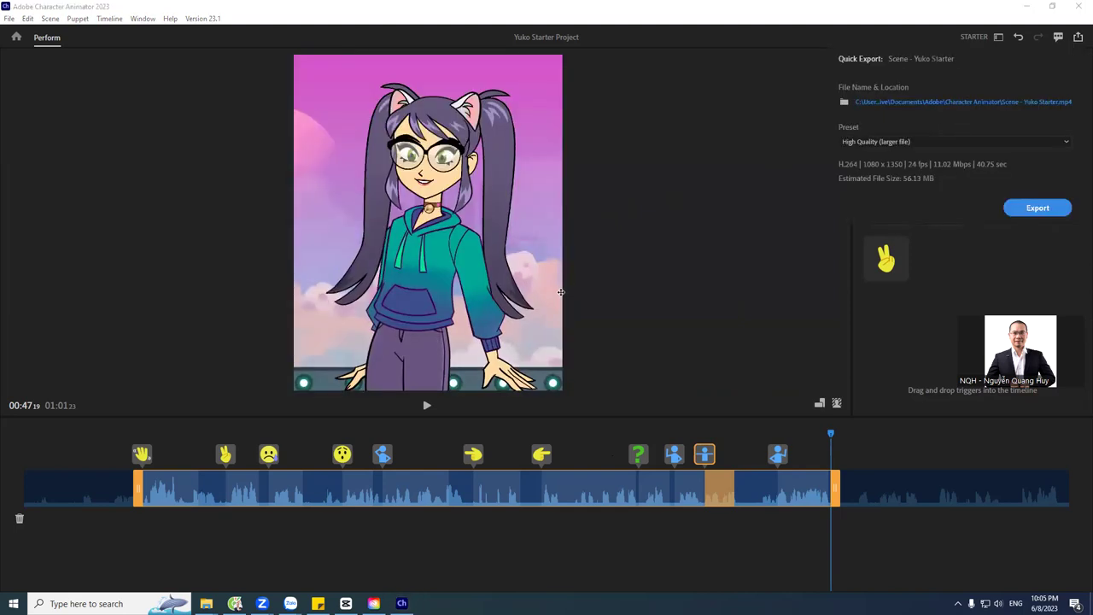
left_click(1037, 212)
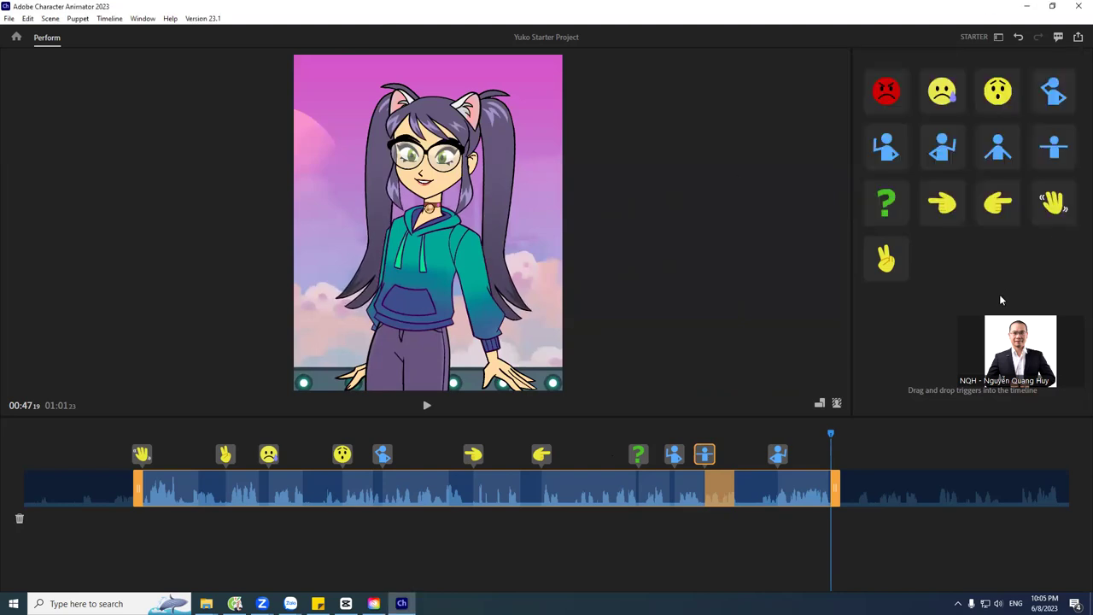
left_click(1078, 40)
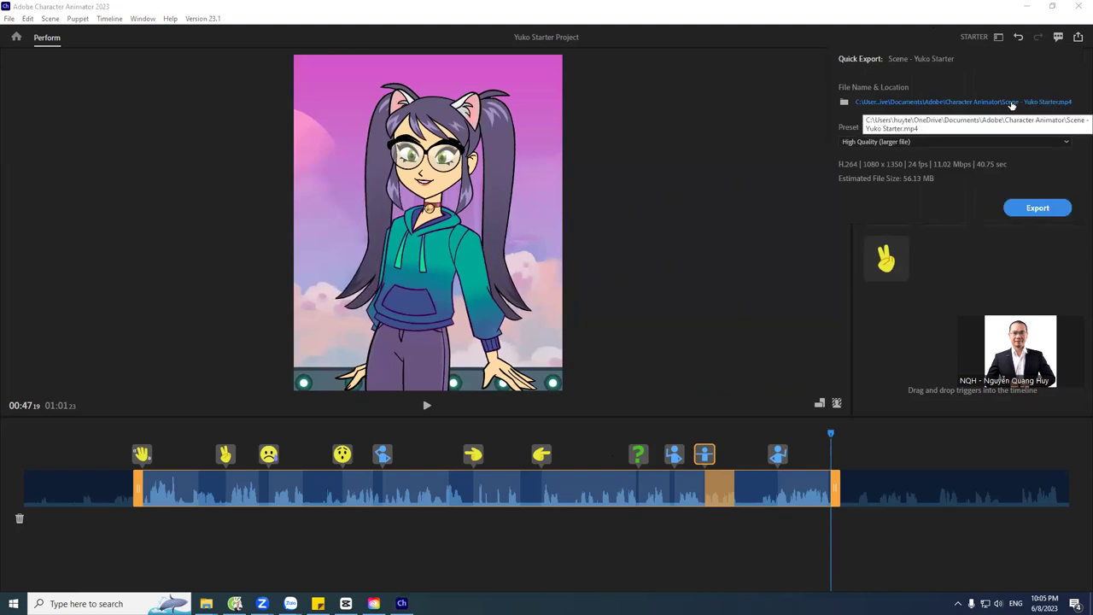
left_click(925, 143)
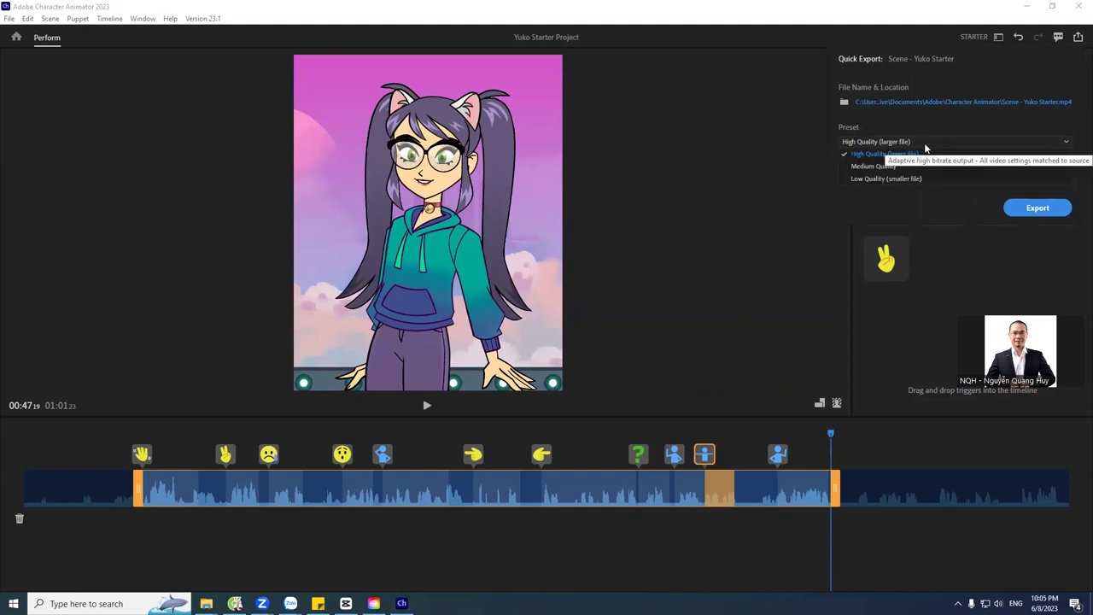
left_click(883, 155)
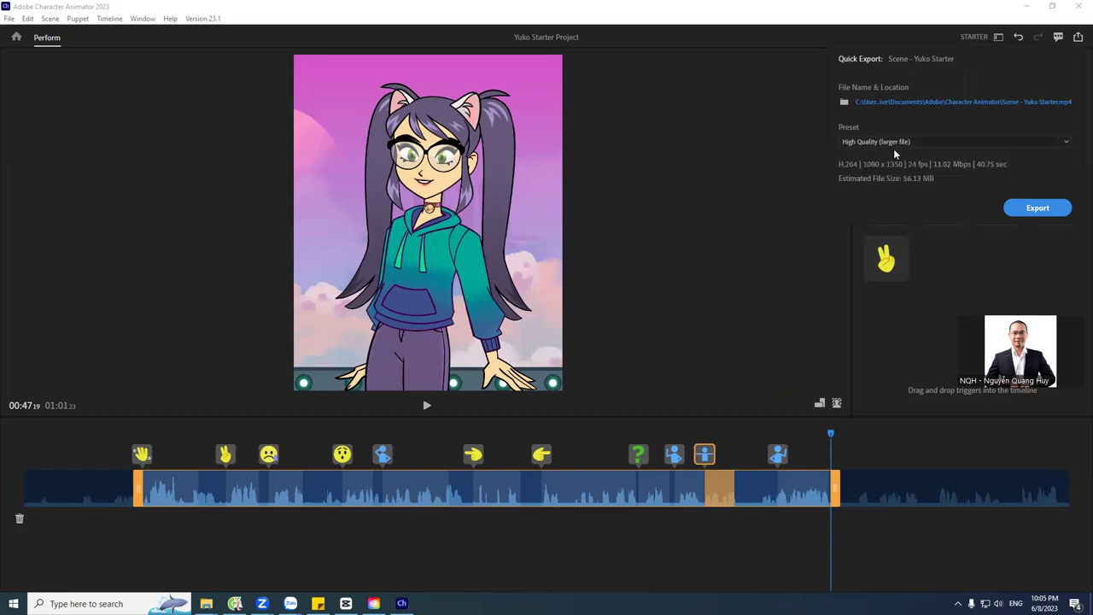
Set the export location to the "Giới thiệu khóa học video AI" folder and decline overwriting the existing Scene - Yuko Starter file.
left_click(960, 101)
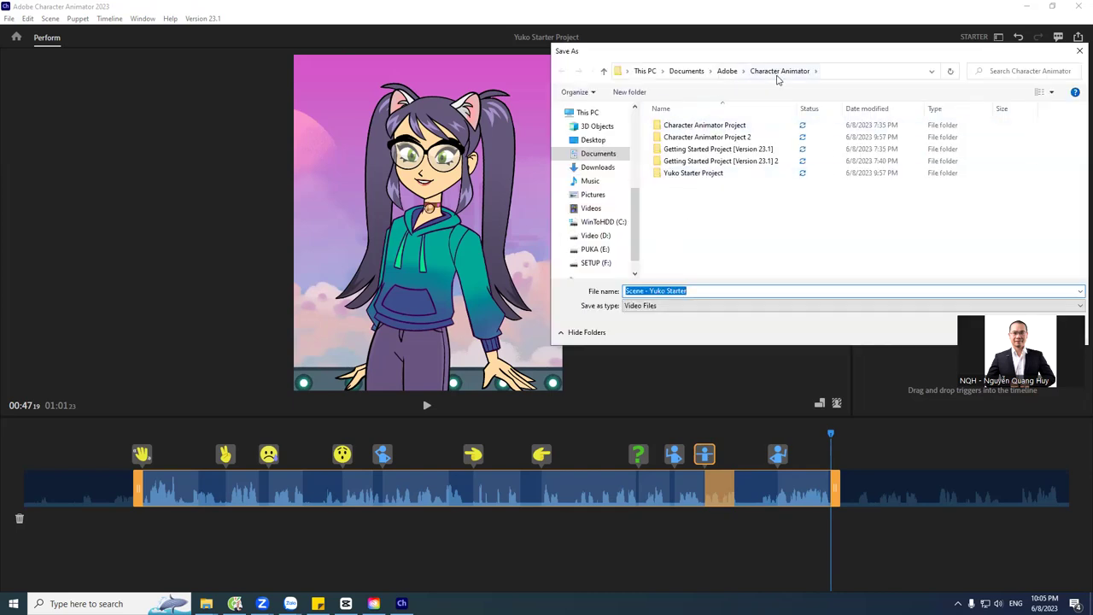
left_click(704, 210)
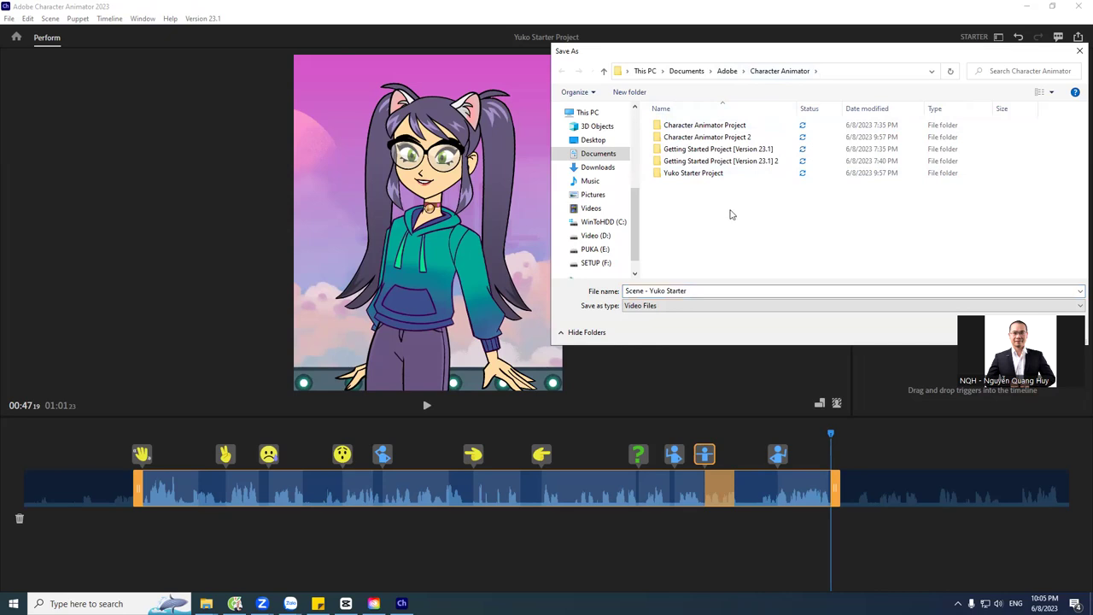
left_click_drag(640, 224, 637, 152)
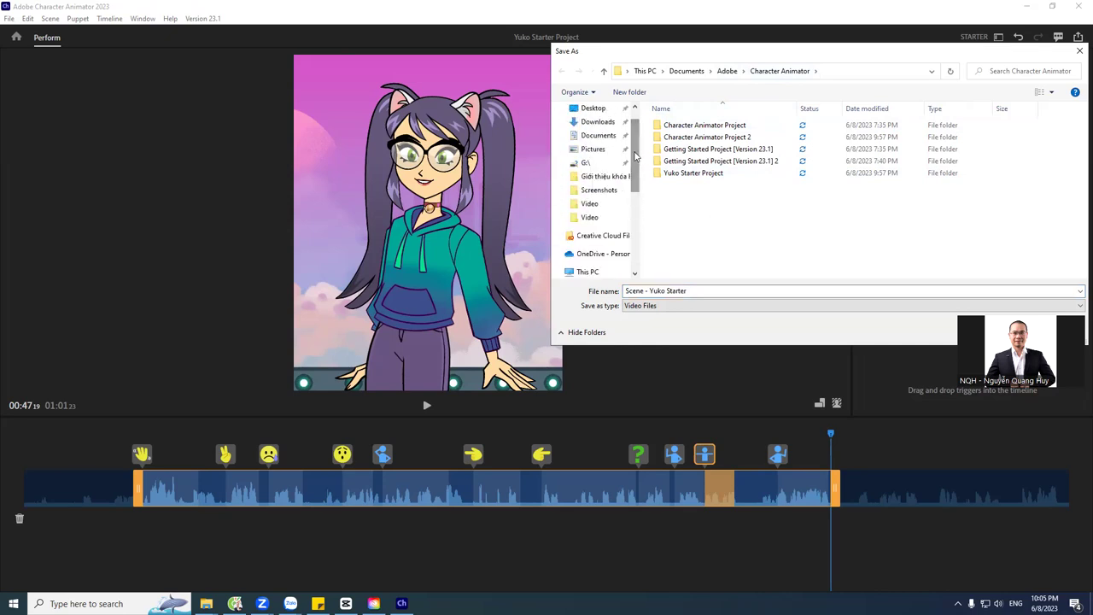
left_click(603, 176)
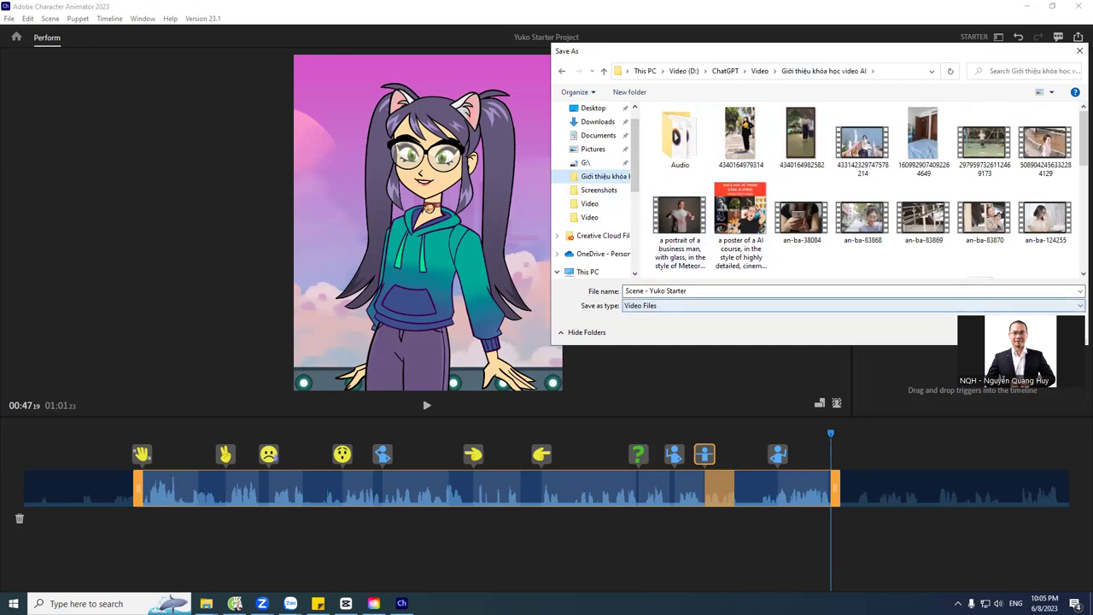
key("Return")
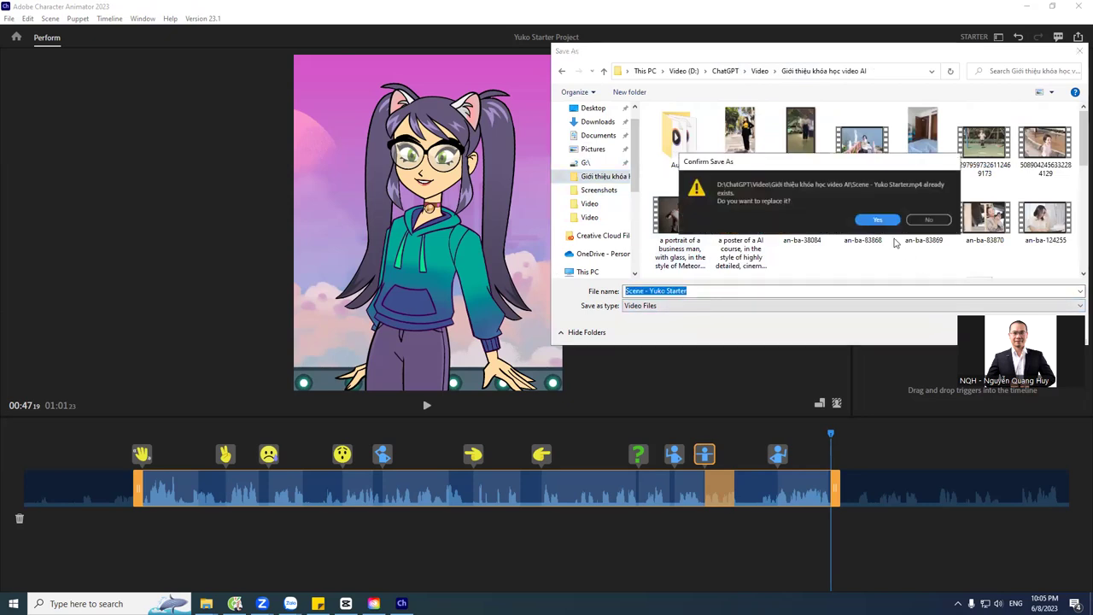
left_click(929, 221)
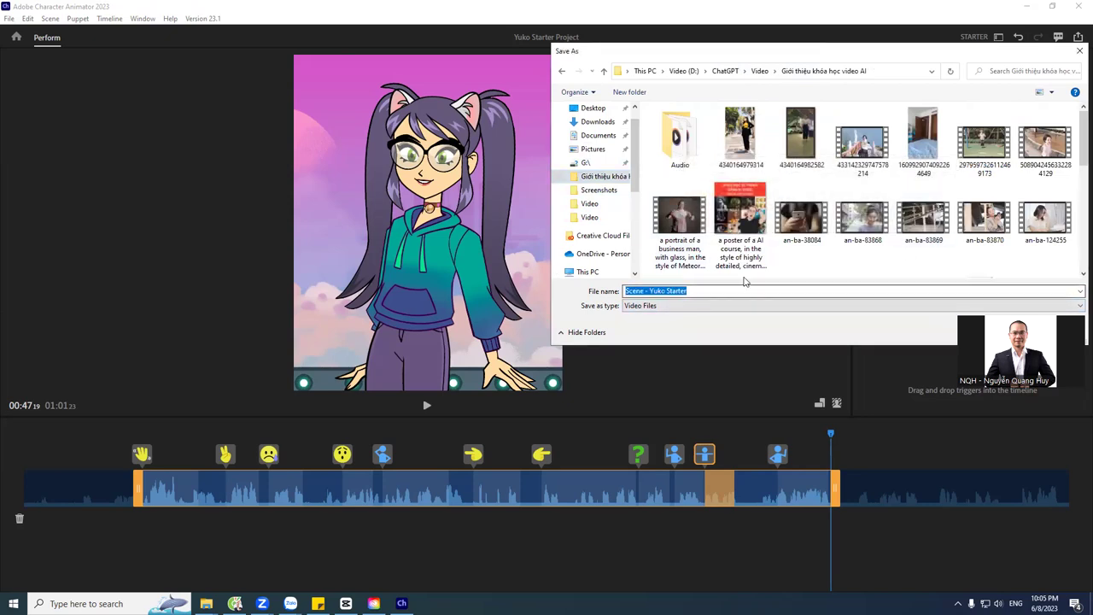
Name the export file "Chipa giới thiệu" and save the export location.
left_click(742, 271)
left_click(649, 291)
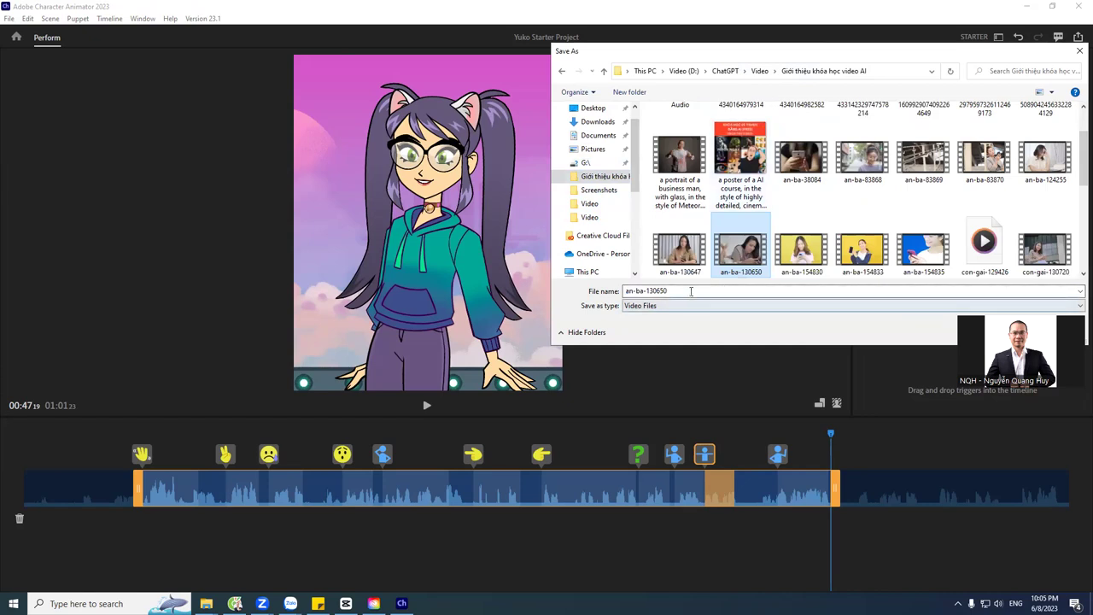
type("hipa")
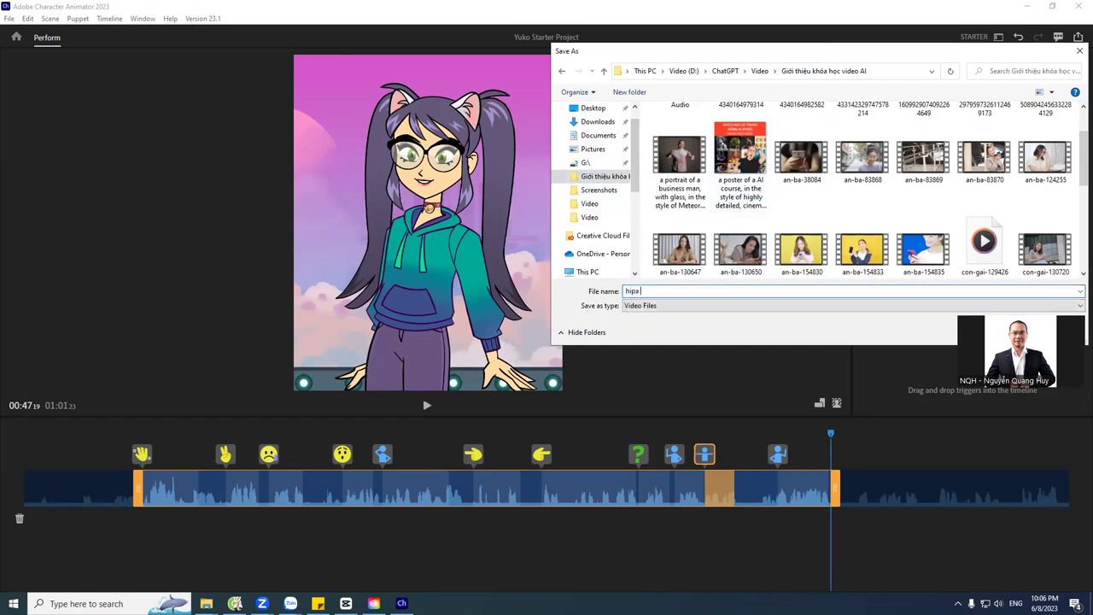
type("Chi")
key("Return")
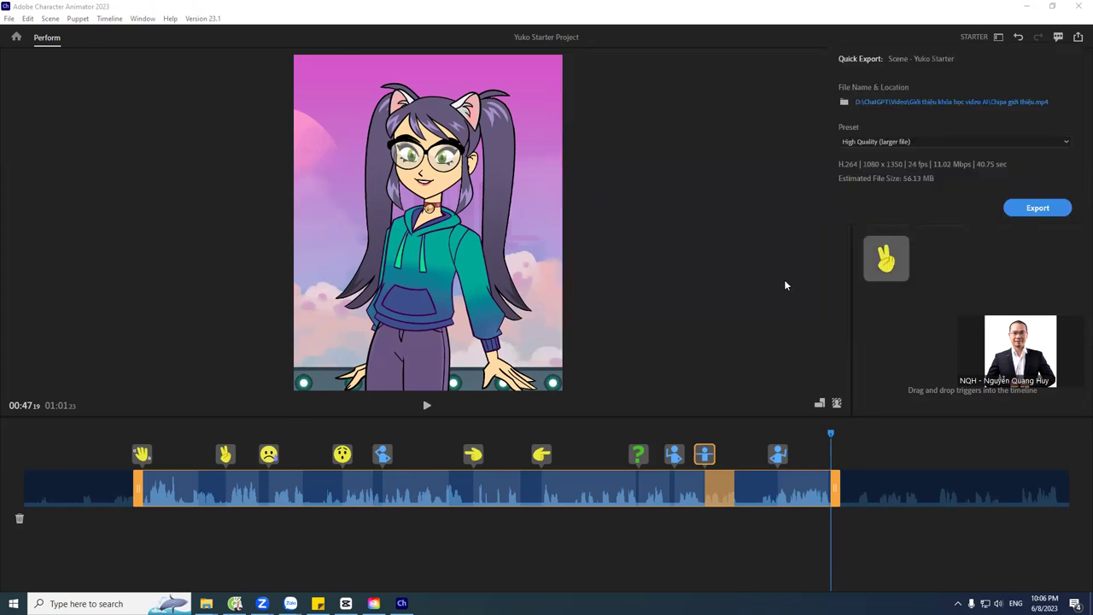
Switch to File Explorer and check the files in the "Giới thiệu khóa học video AI" folder.
left_click(206, 604)
left_click(244, 557)
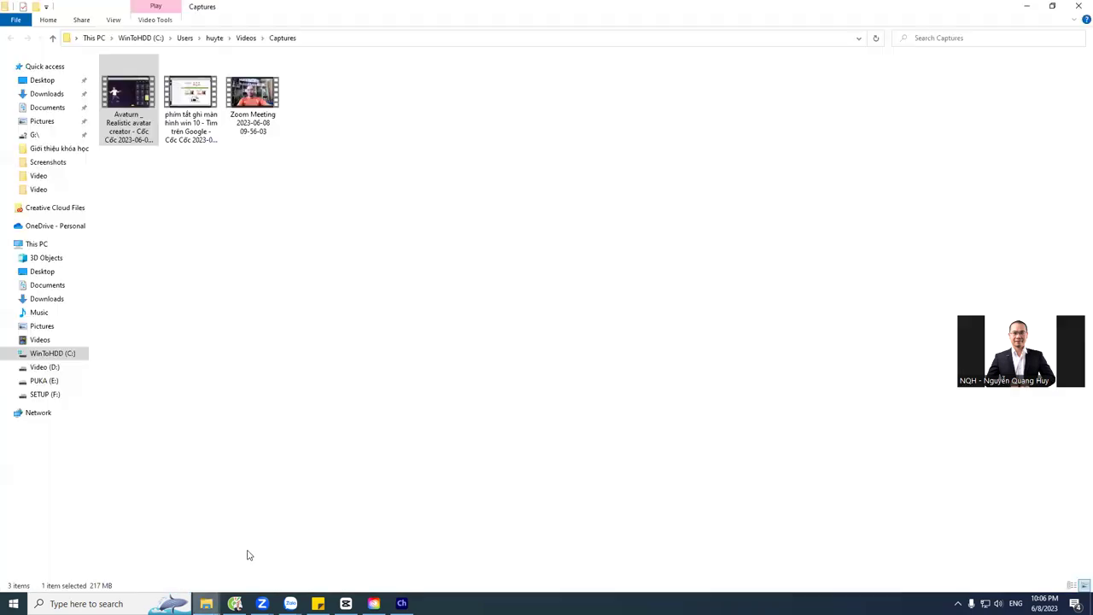
left_click(58, 149)
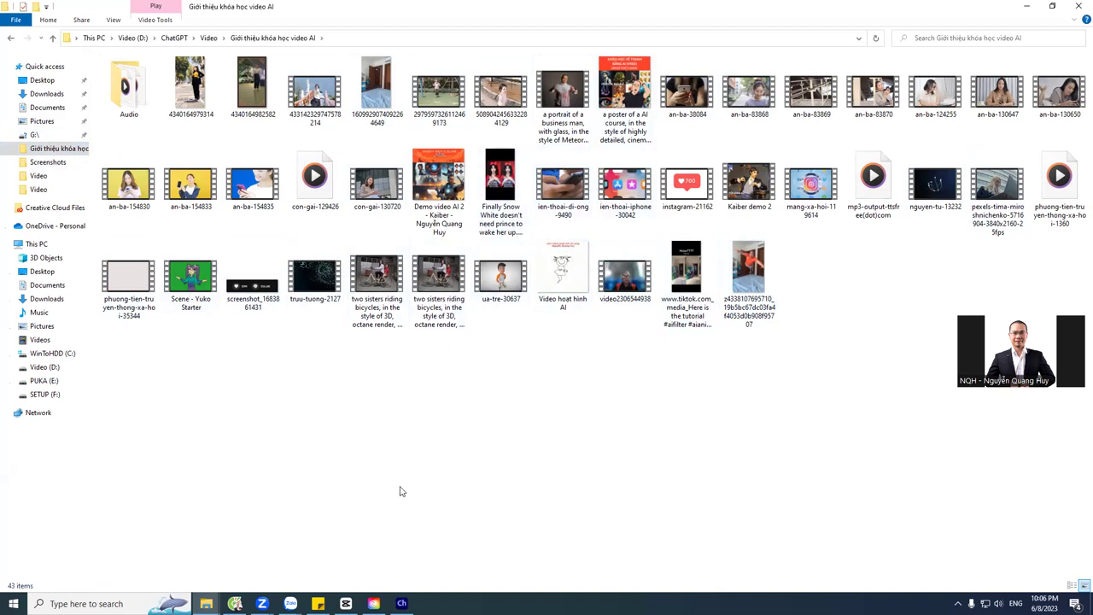
Return to Character Animator, export the scene as "Scene - Yuko Starter 2.mp4" in High Quality, and move the progress window off the puppet.
left_click(401, 603)
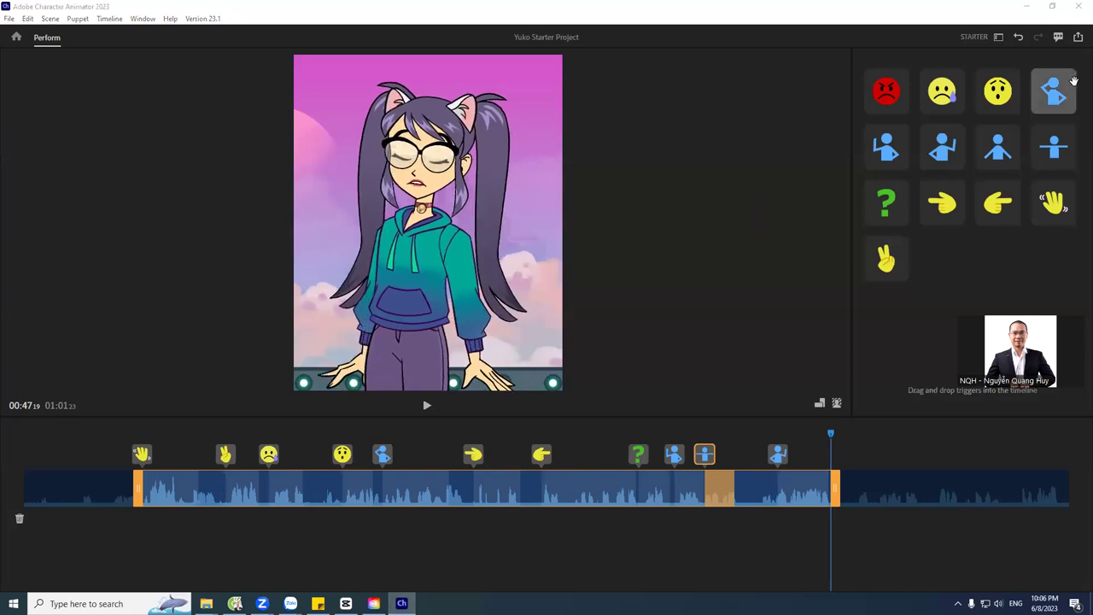
left_click(1078, 38)
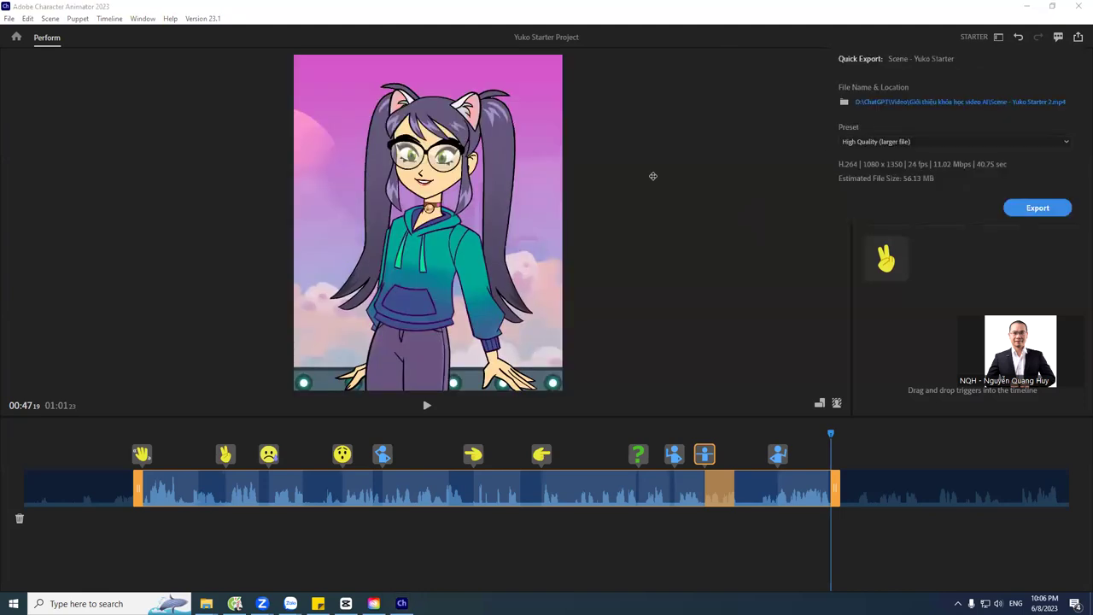
left_click(1029, 206)
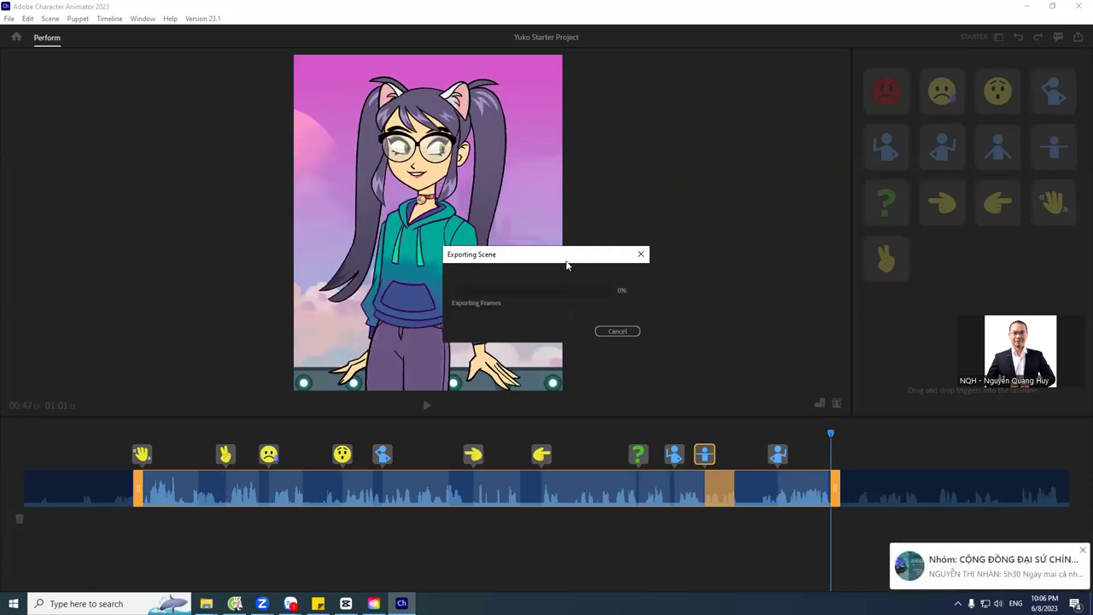
left_click_drag(557, 257, 414, 197)
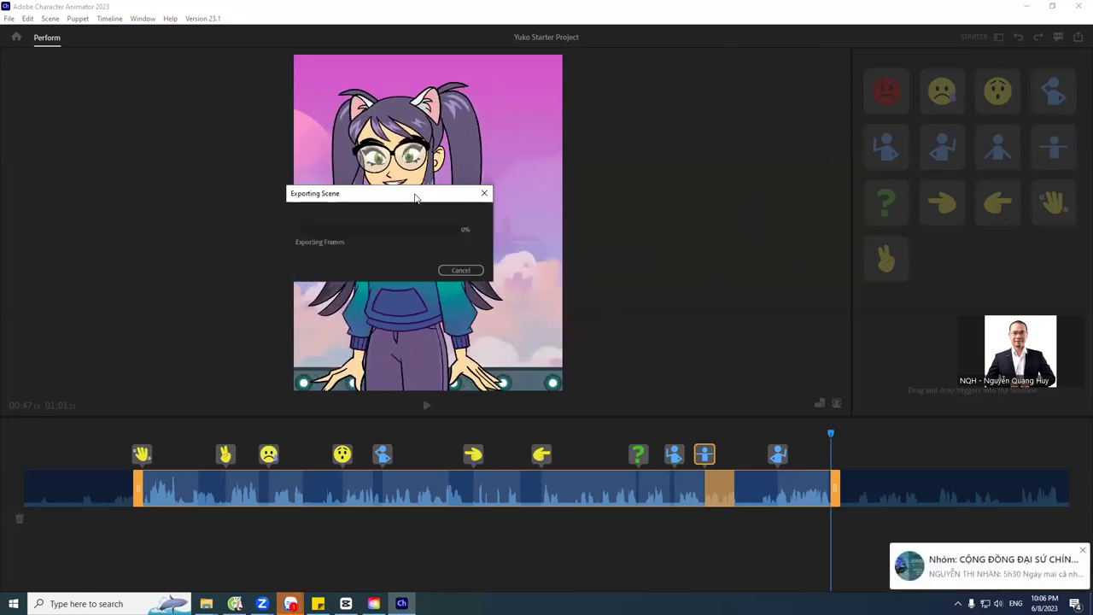
left_click_drag(430, 197, 671, 150)
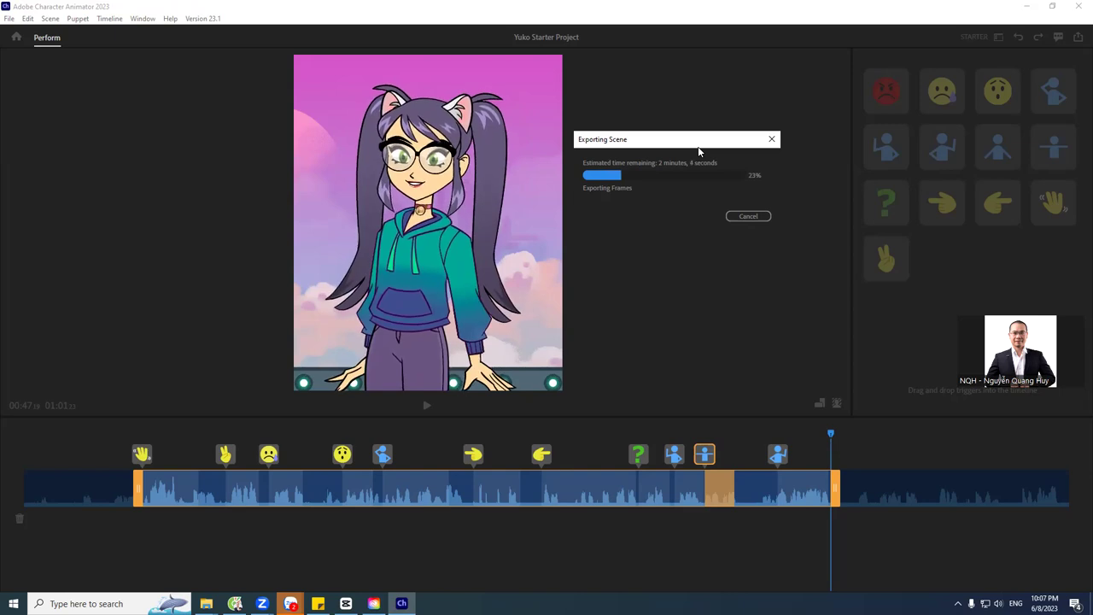
left_click(615, 98)
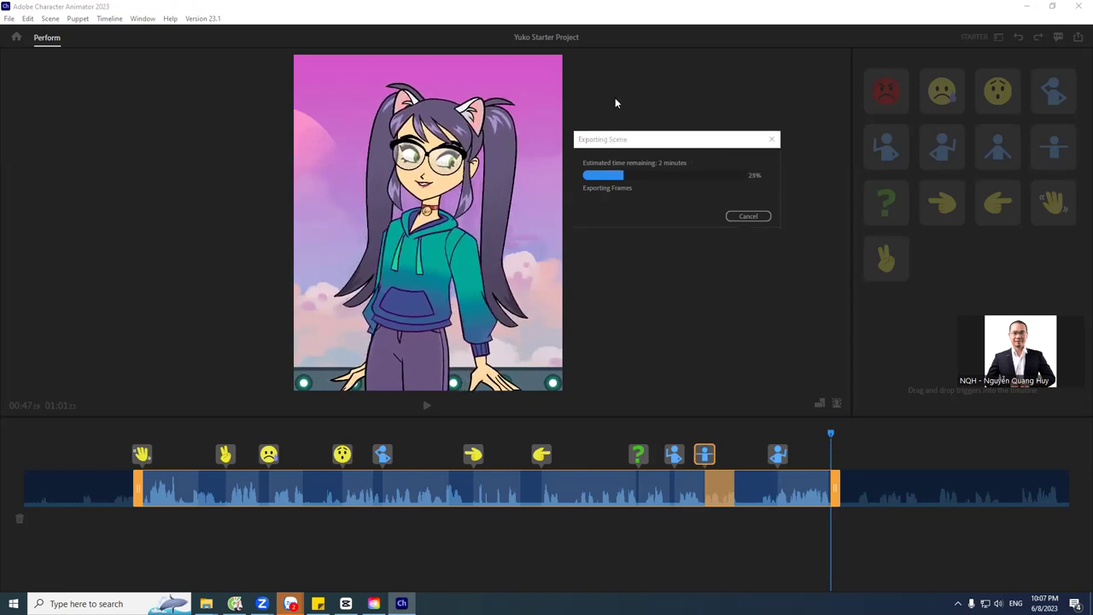
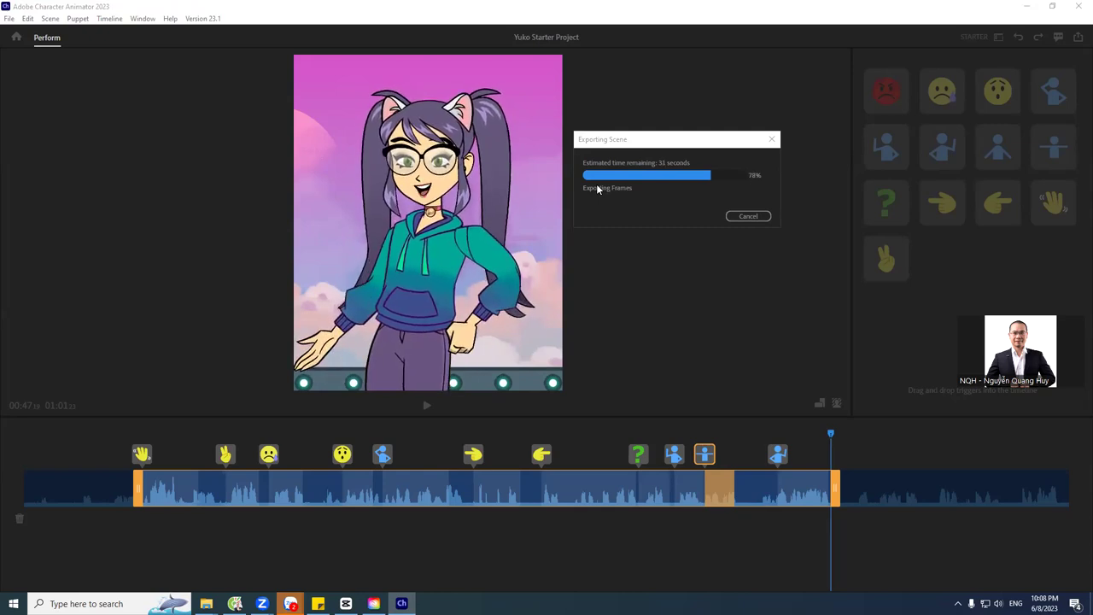
Move the export progress window aside and check the exported Scene - Yuko Starter 2 file in File Explorer.
left_click_drag(666, 138, 662, 70)
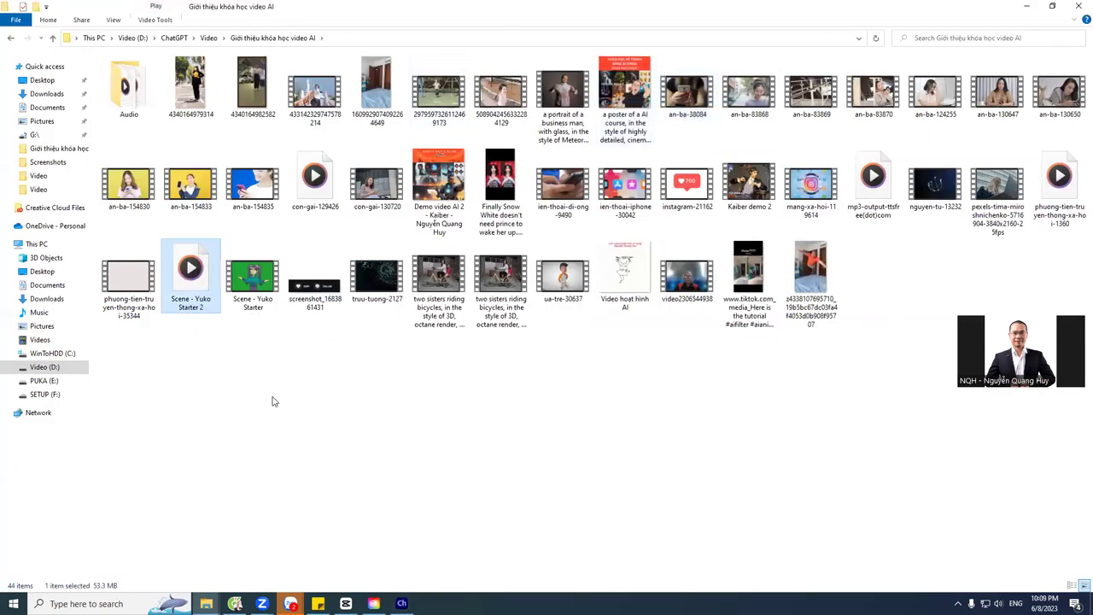
left_click(312, 399)
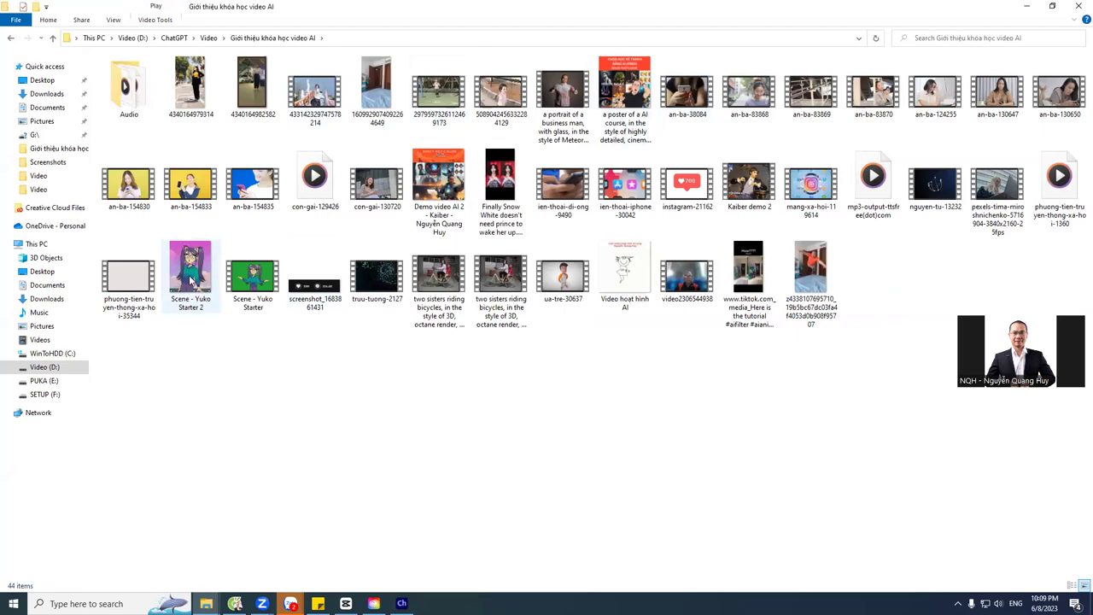
Return to Character Animator and switch the Yuko Starter project from Starter mode to Pro mode.
key("alt+Tab")
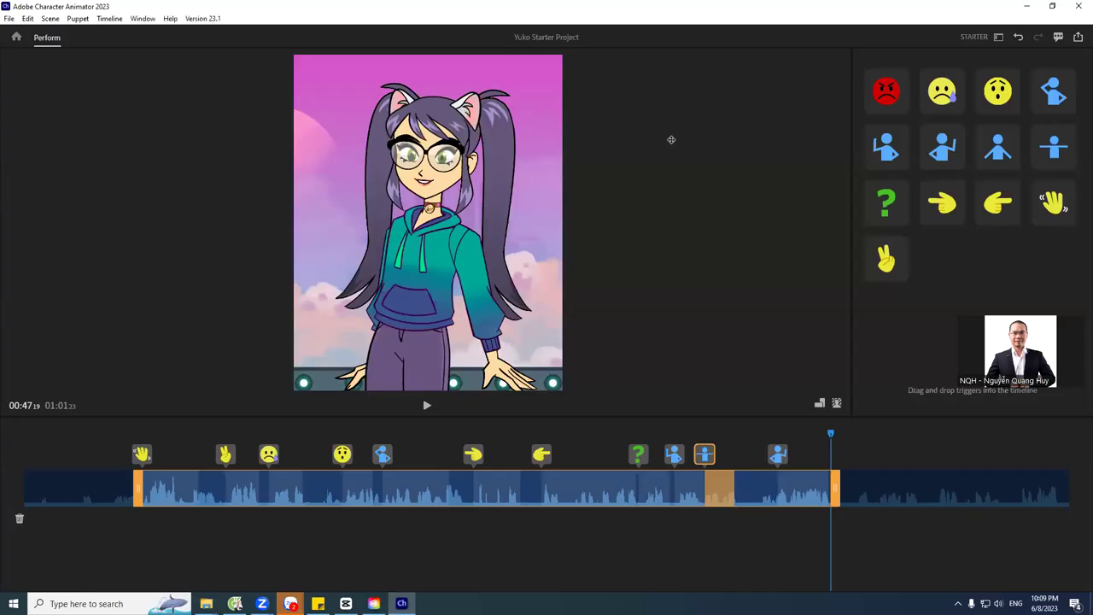
left_click(981, 39)
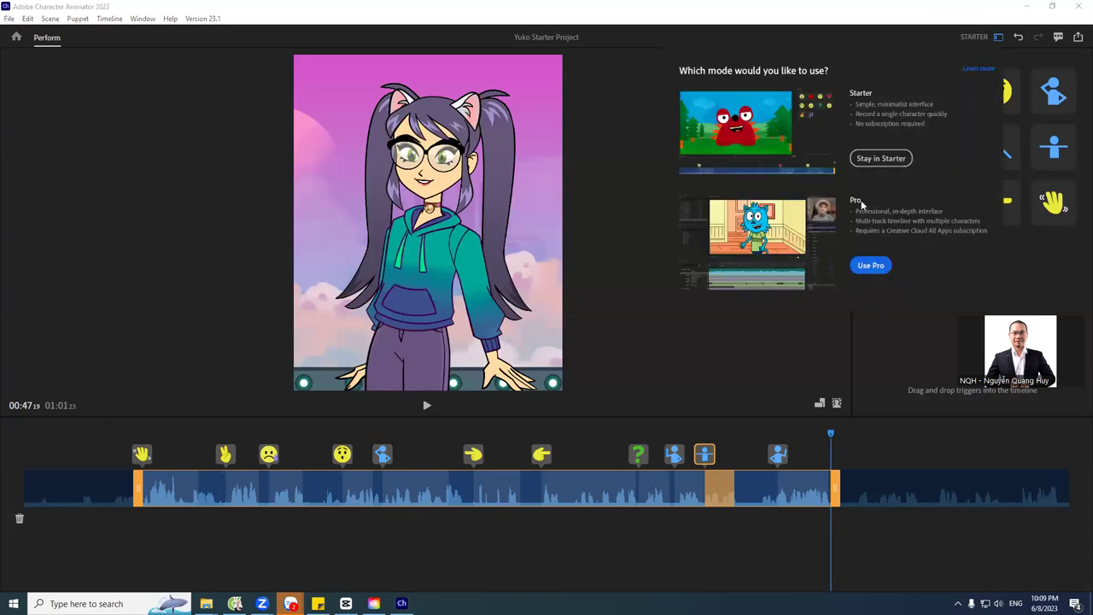
left_click(870, 266)
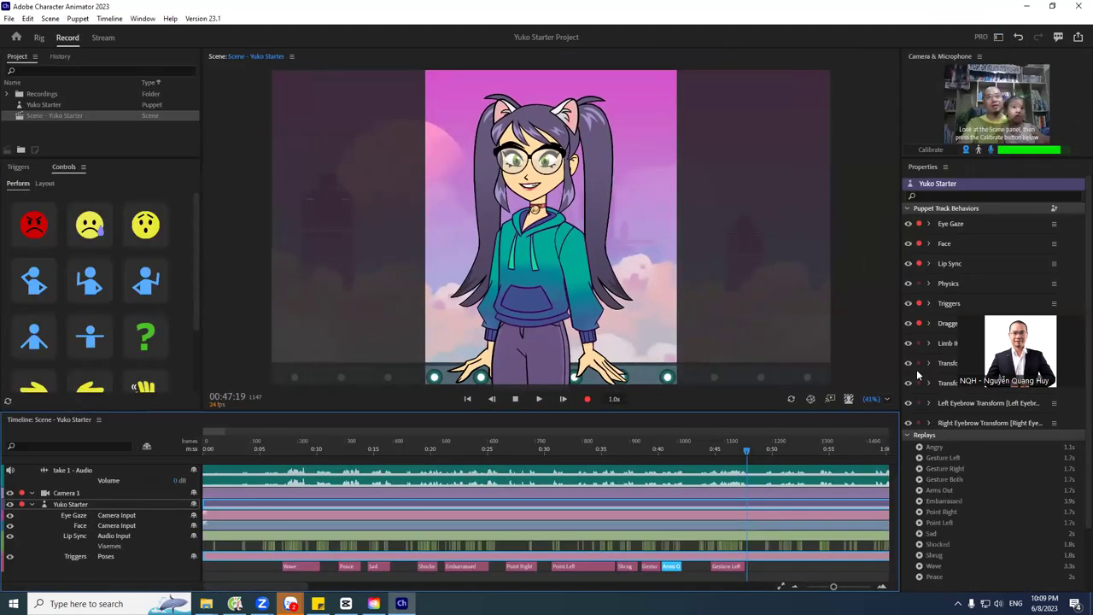
Examine the audio, puppet, Eye Gaze, Lip Sync and trigger takes in the timeline, including the Sad pose and its matching trigger controls.
left_click(312, 480)
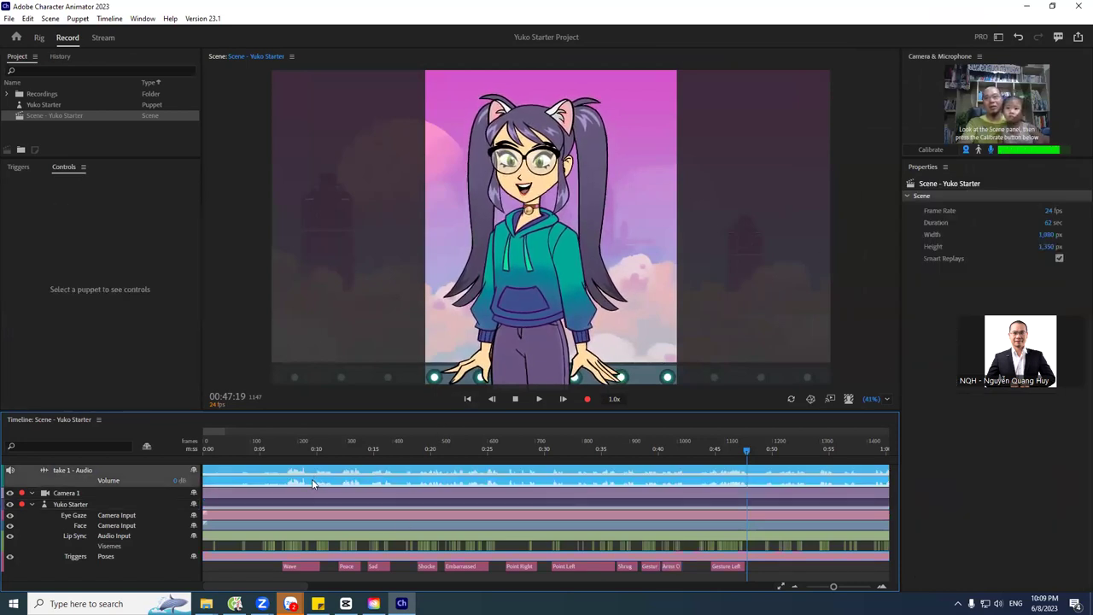
left_click(309, 504)
left_click(302, 525)
left_click(299, 534)
left_click(336, 556)
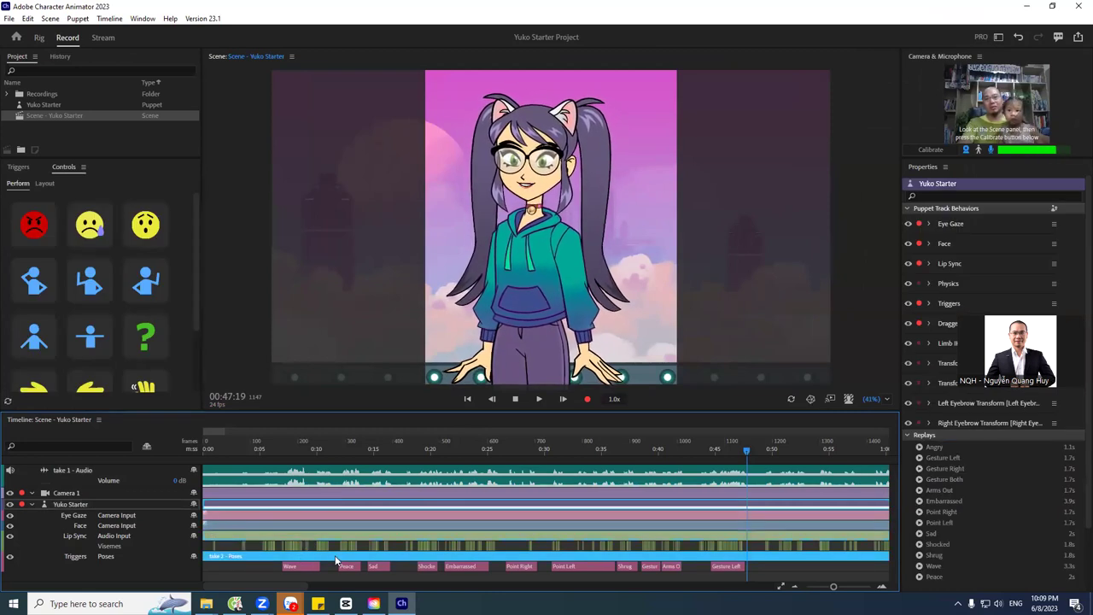
left_click(380, 567)
left_click(380, 567)
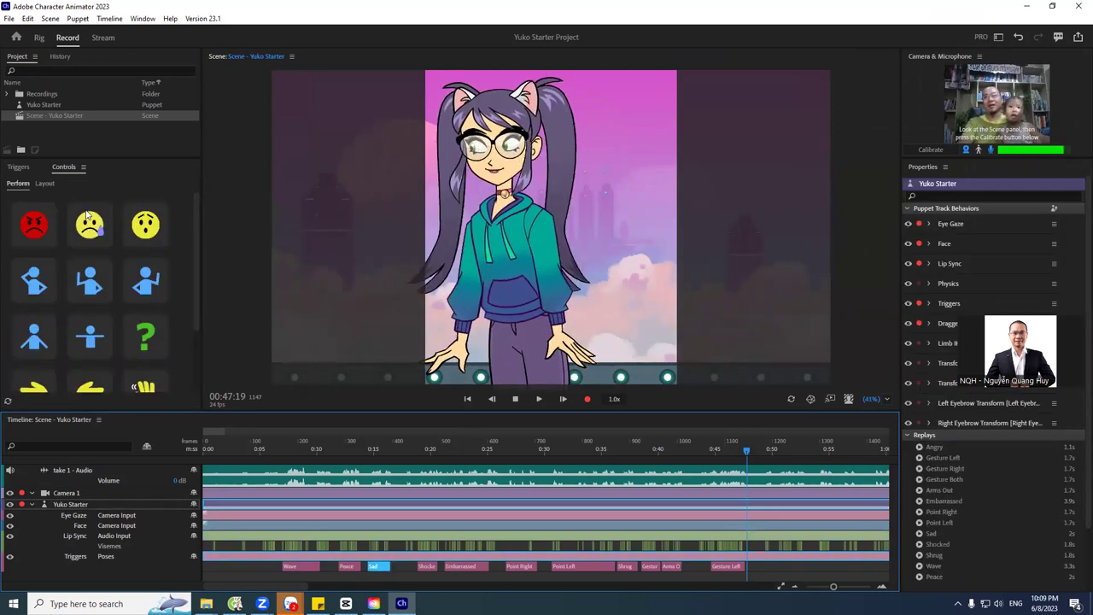
scroll(119, 256, "down", 2)
scroll(171, 306, "up", 2)
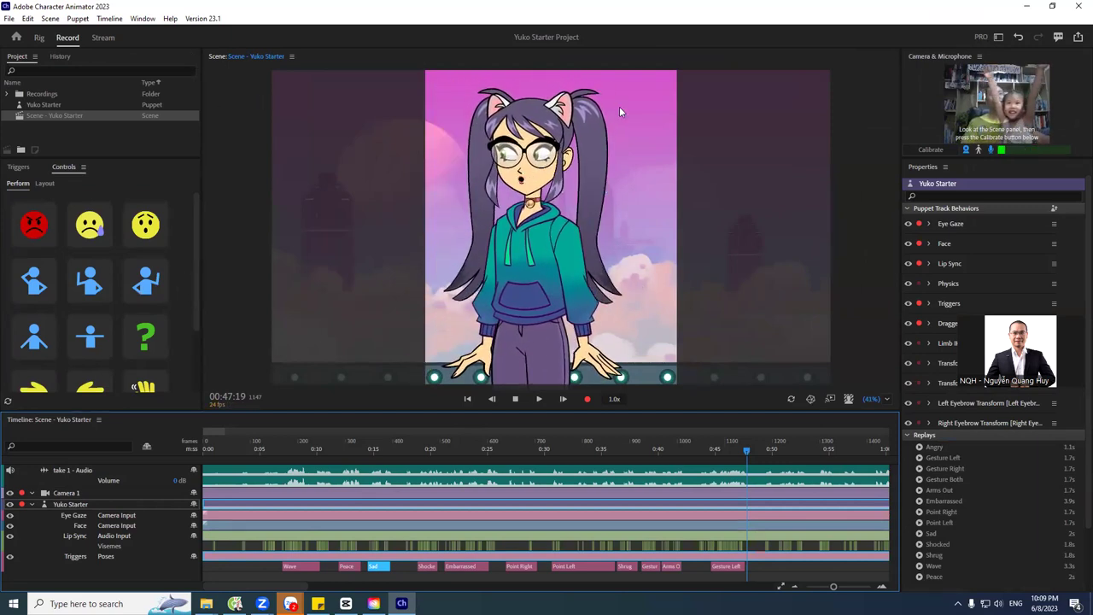
Expand the Eye Gaze and Face behaviors of the Yuko Starter puppet and review their input and strength settings.
left_click(979, 150)
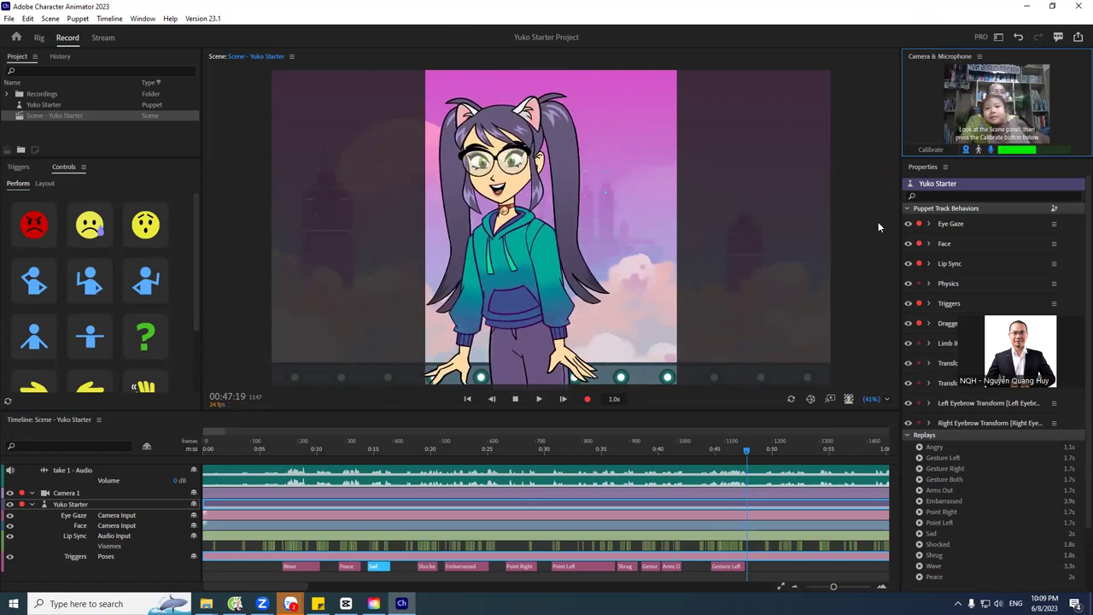
left_click(929, 223)
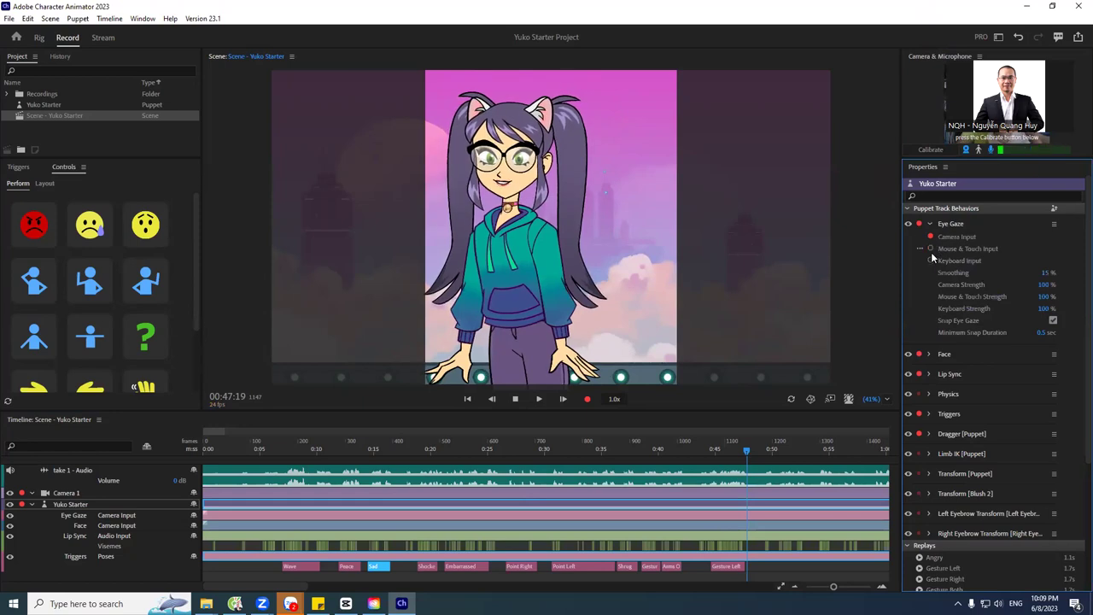
left_click(929, 354)
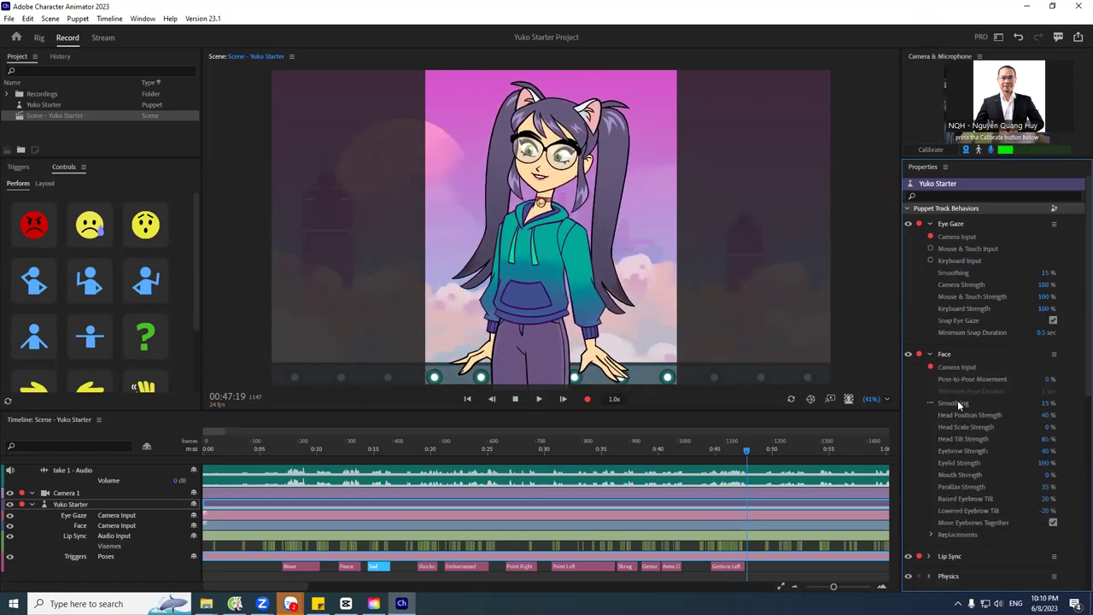
mouse_move(965, 438)
Pose the puppet with both hands raised beside the head, and show and hide its mesh in the scene.
left_click(541, 173)
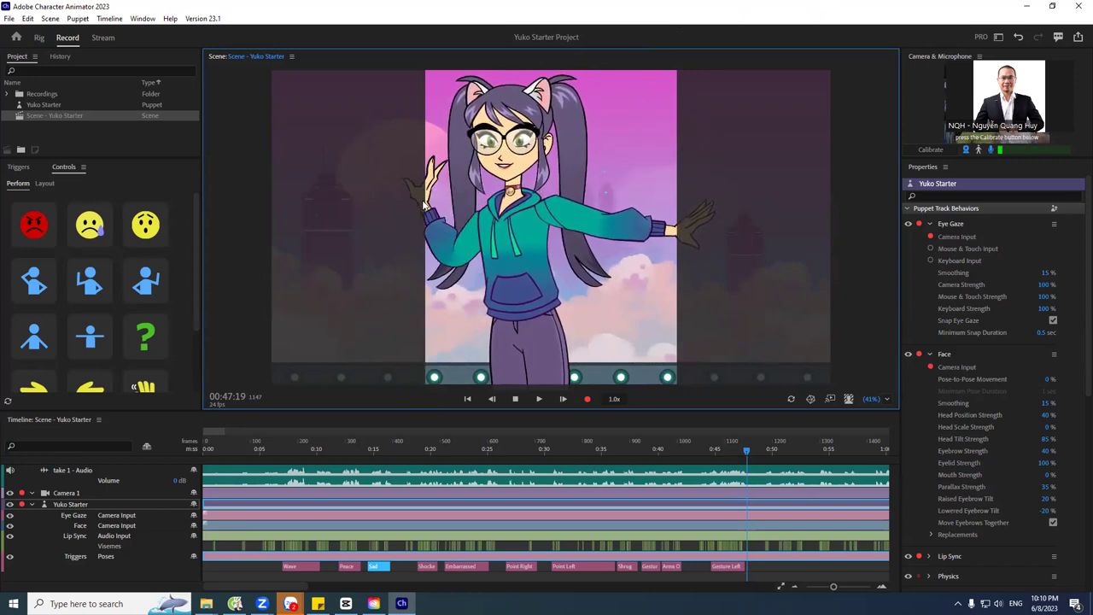
left_click(810, 400)
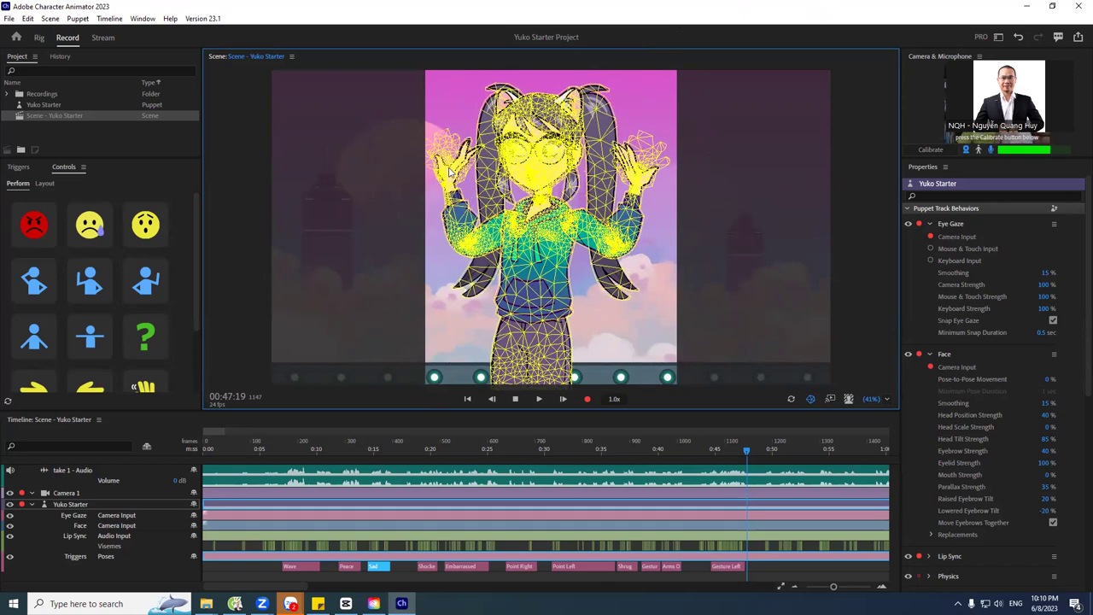
left_click(812, 401)
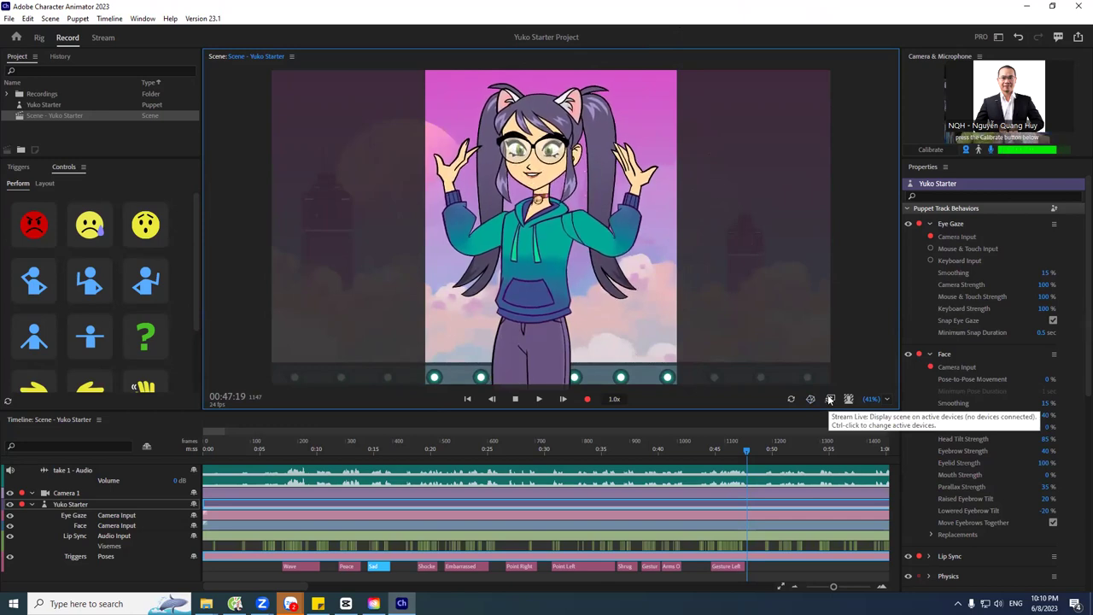
Open the live streaming device preferences, move the dialog off the puppet, and review the Live Output and Lip Sync settings.
left_click(831, 401, "ctrl")
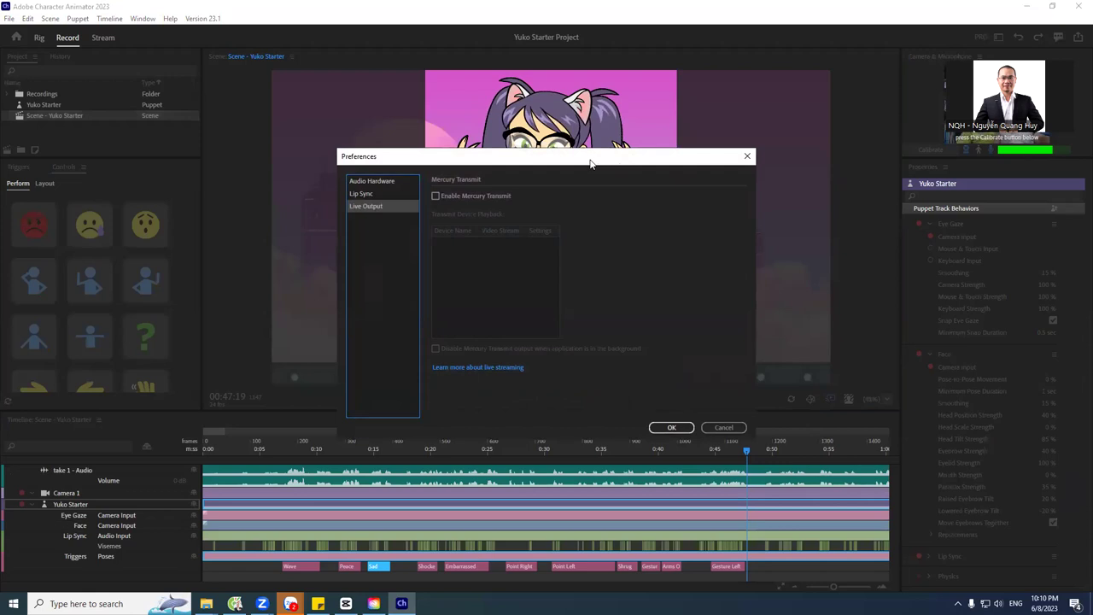
left_click_drag(590, 163, 394, 185)
left_click(188, 199)
left_click(189, 210)
left_click(187, 200)
left_click(187, 210)
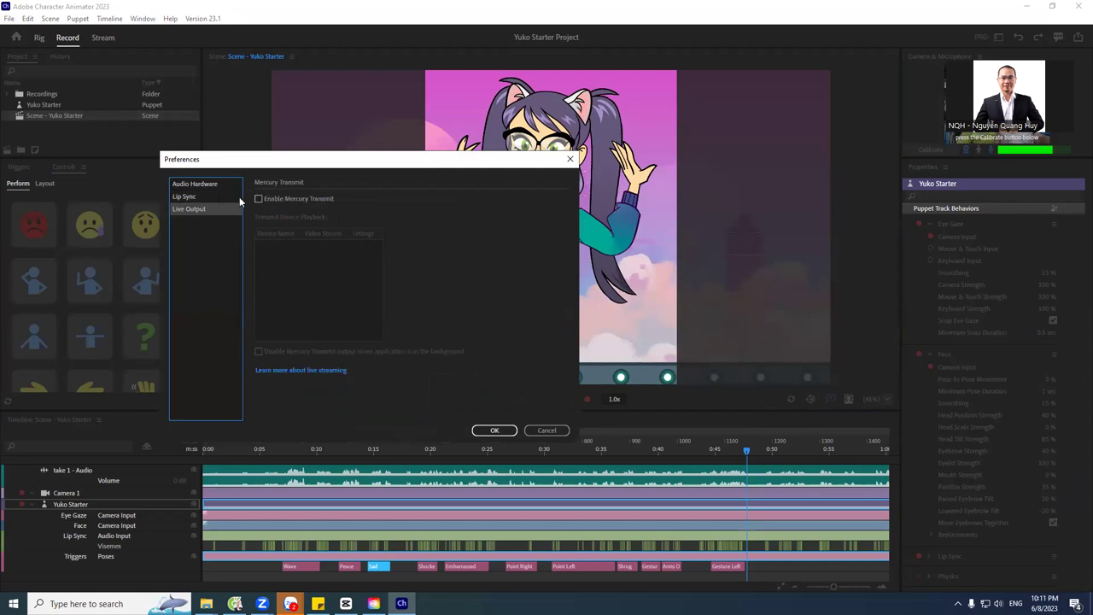
left_click(189, 197)
left_click(200, 208)
Review the Audio Hardware device class and default input and output preferences, and leave the dialog without saving changes.
left_click(205, 185)
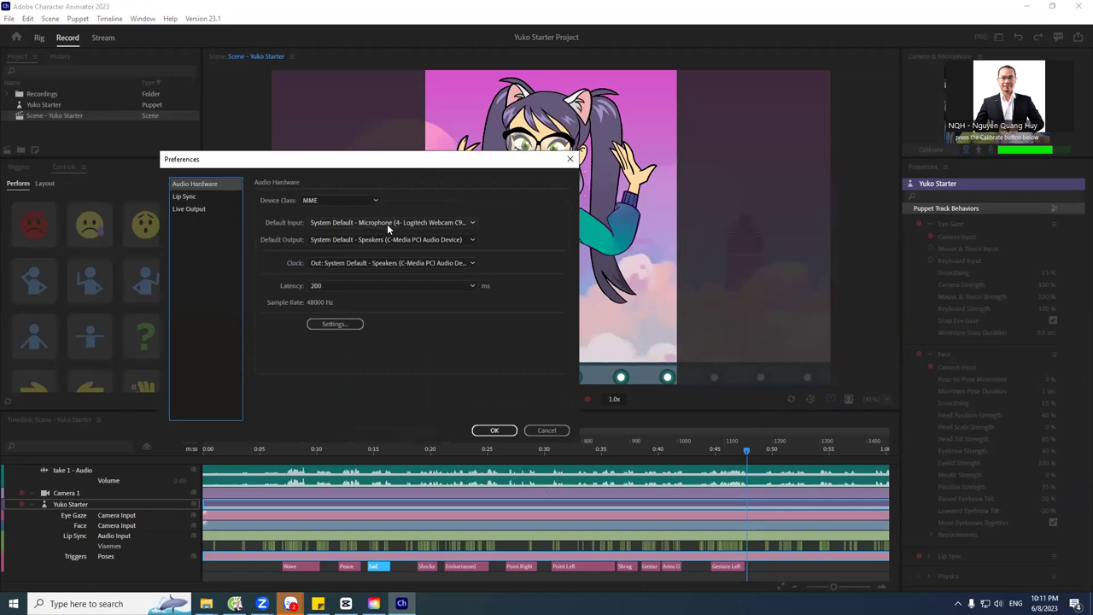
left_click(353, 198)
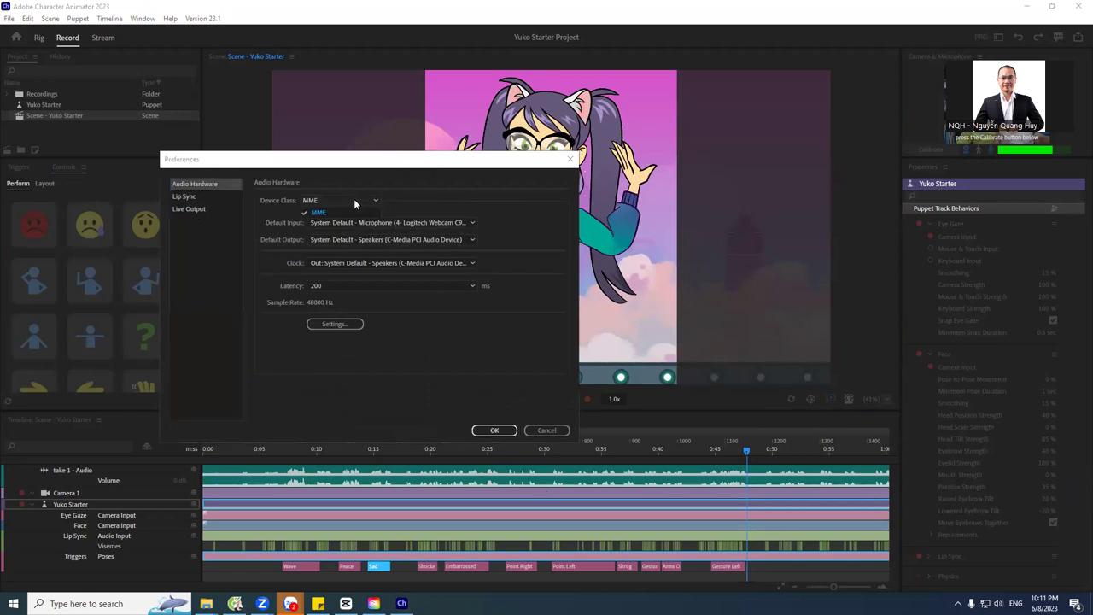
left_click(200, 210)
left_click(195, 196)
left_click(196, 184)
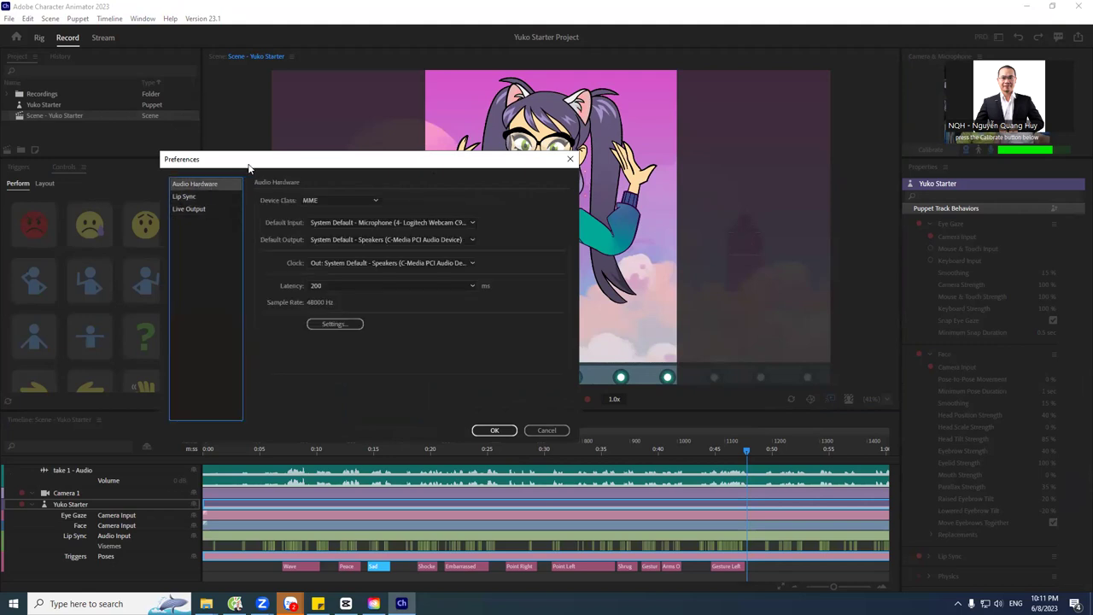
left_click_drag(249, 166, 194, 158)
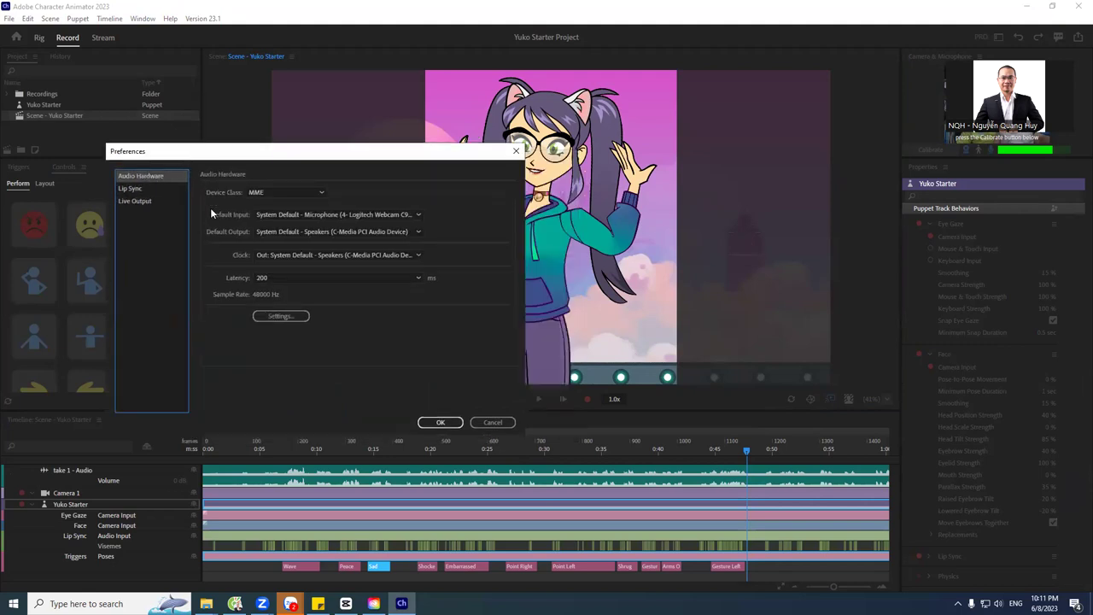
left_click(497, 422)
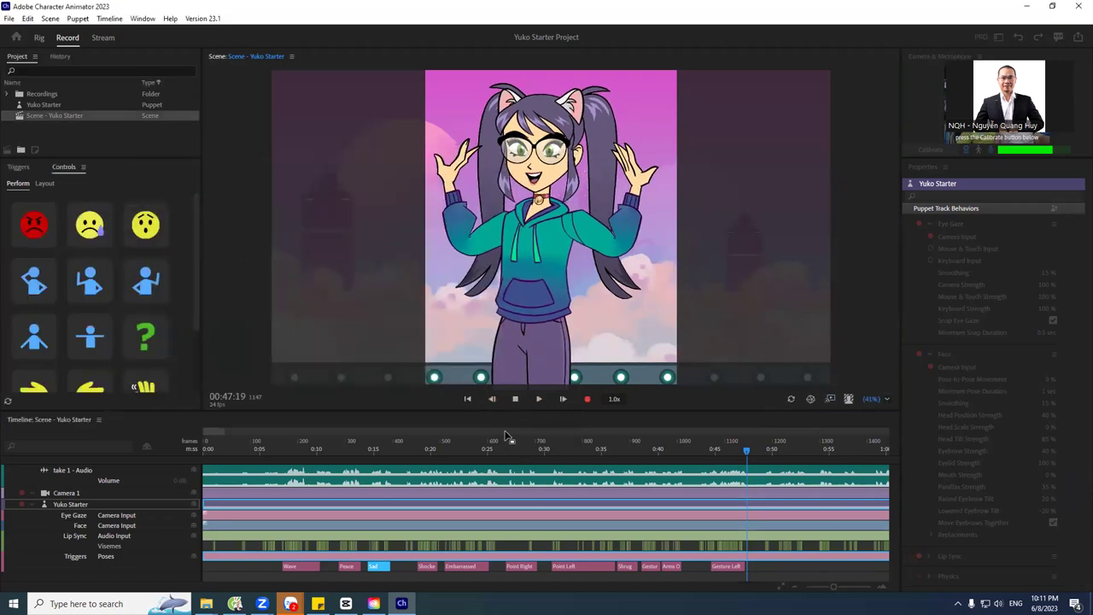
Record an extra puppet performance with arm gestures and voice after the existing take, and play it back in the timeline.
left_click(588, 400)
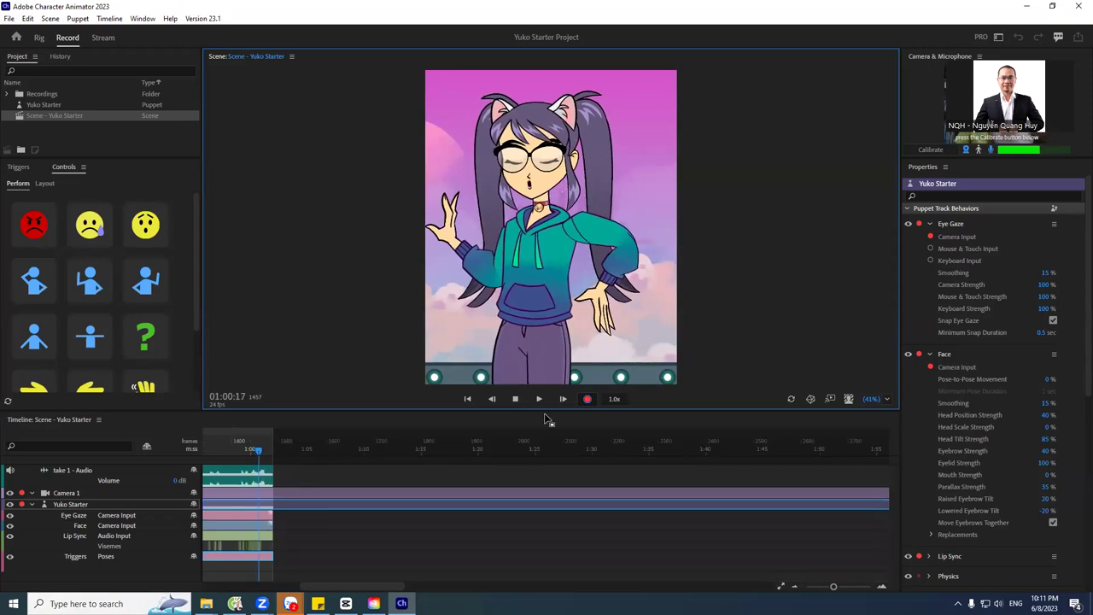
left_click(587, 400)
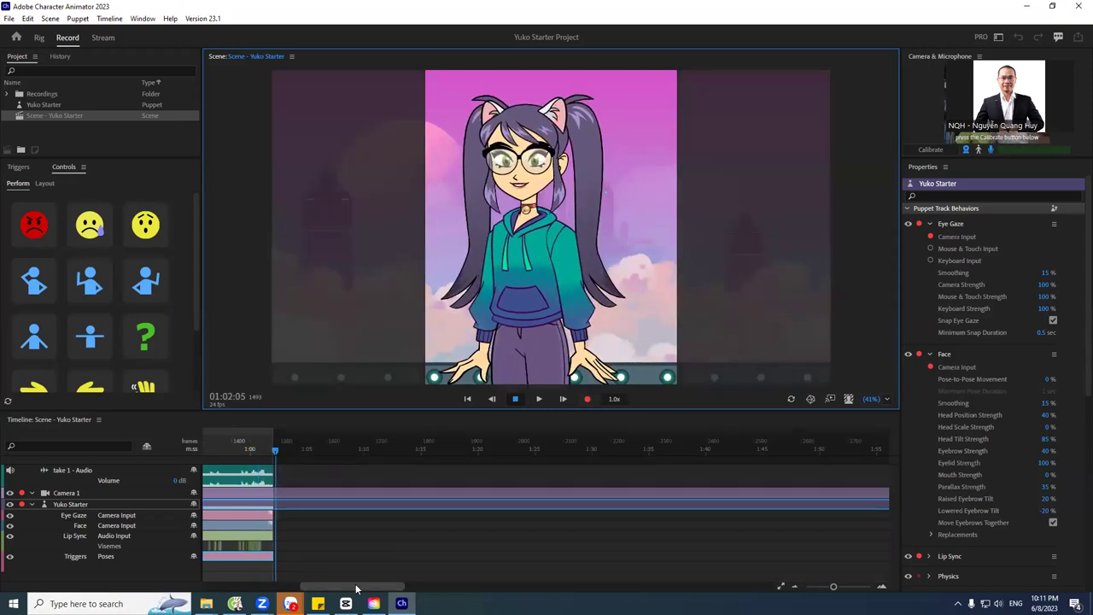
left_click_drag(366, 589, 317, 589)
left_click_drag(475, 476, 588, 474)
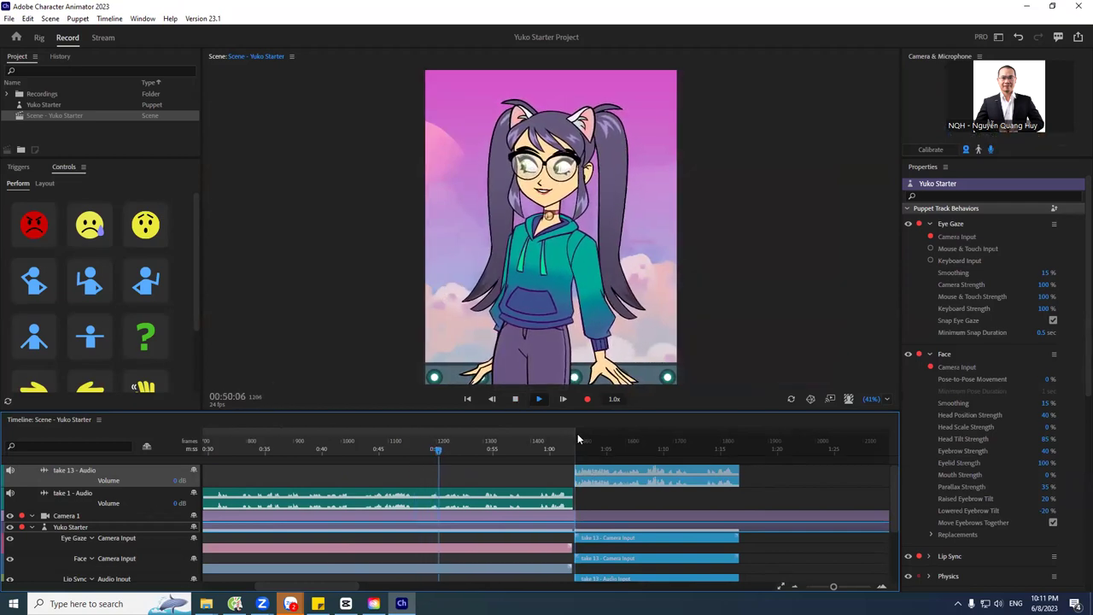
left_click_drag(576, 438, 588, 455)
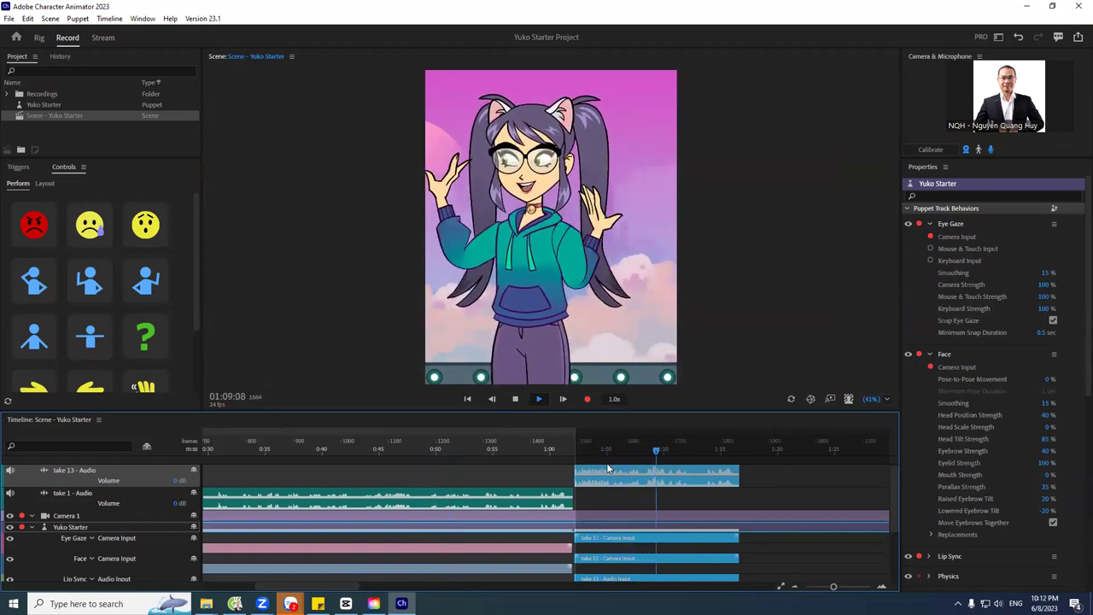
Stop playback and delete the take 13 audio along with its Eye Gaze, Face and Lip Sync takes from the timeline.
key("space")
left_click(613, 477)
key("Delete")
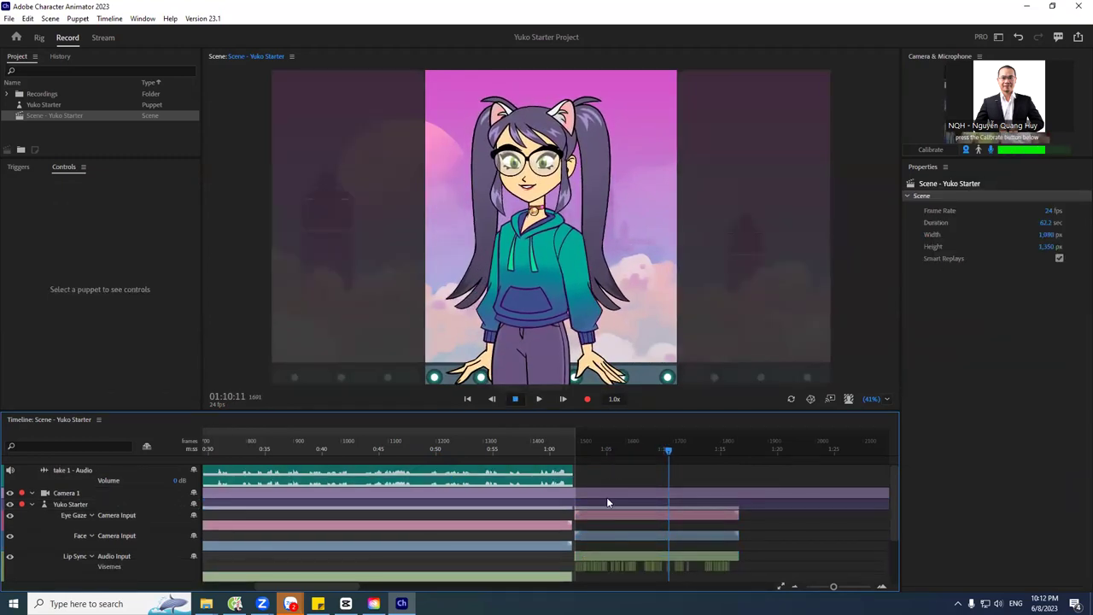
key("Delete")
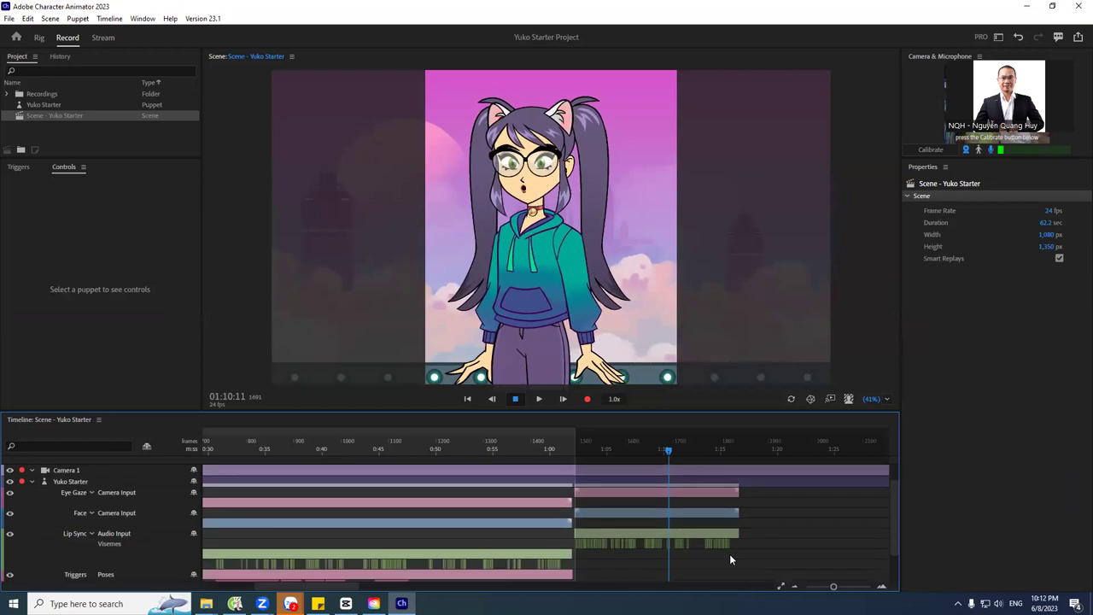
left_click(672, 492)
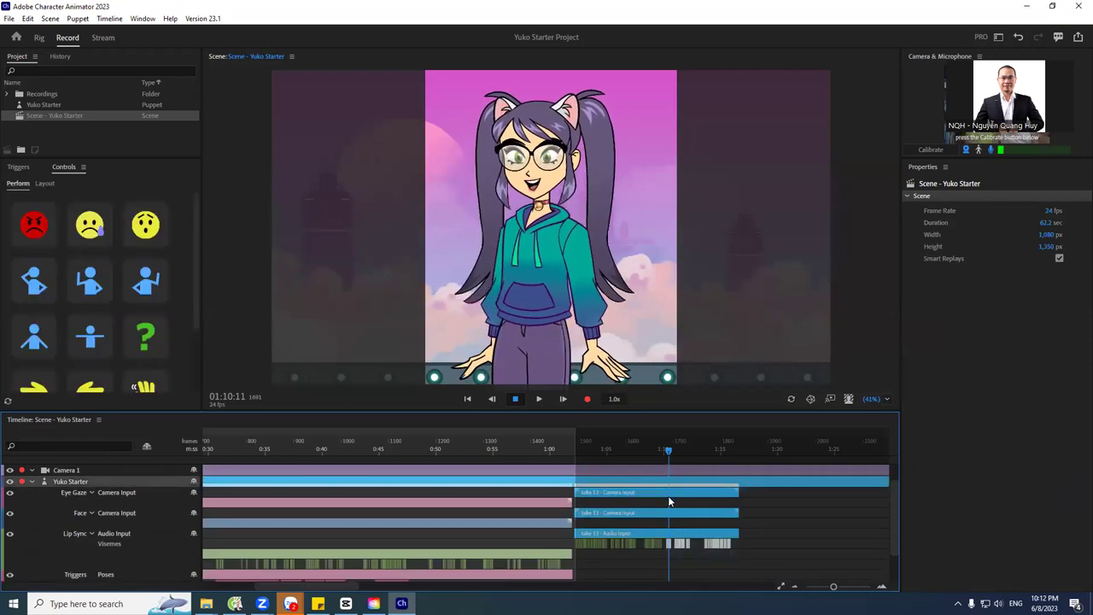
left_click(694, 552)
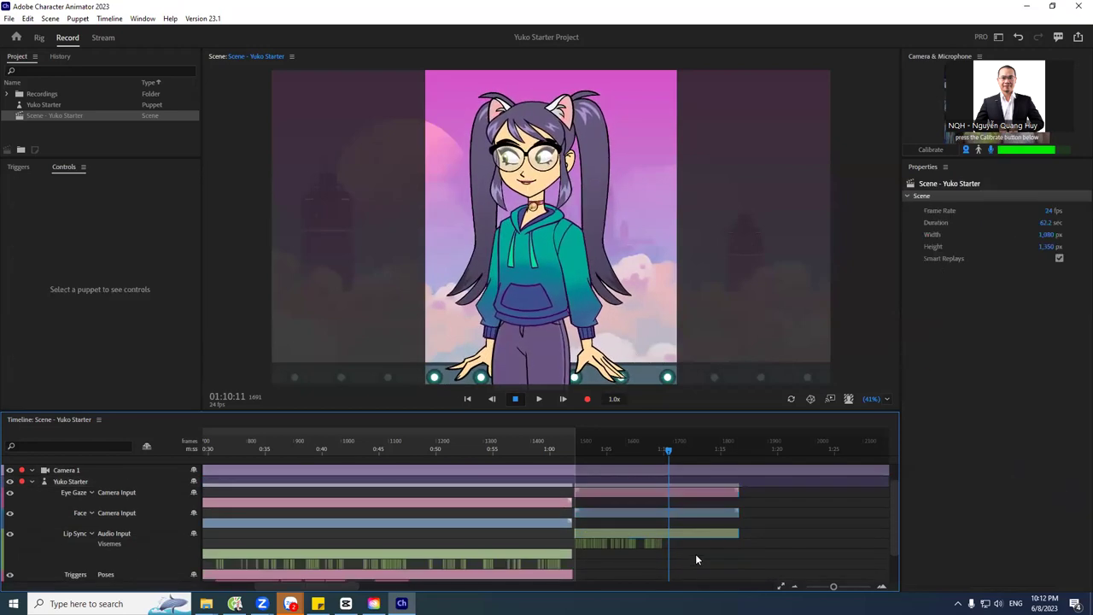
left_click(635, 492)
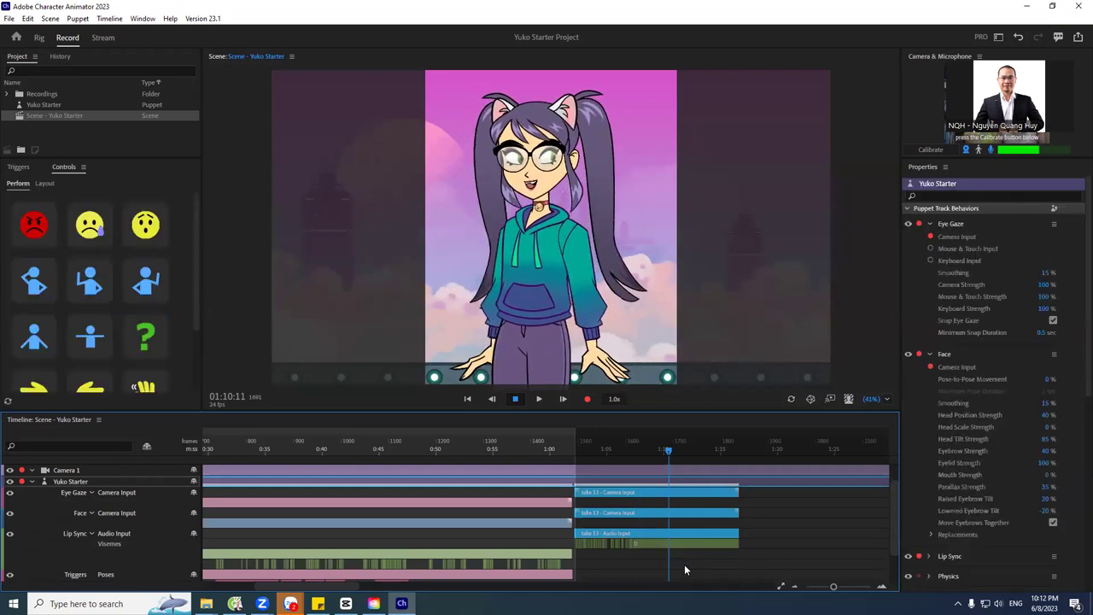
left_click_drag(690, 565, 636, 536)
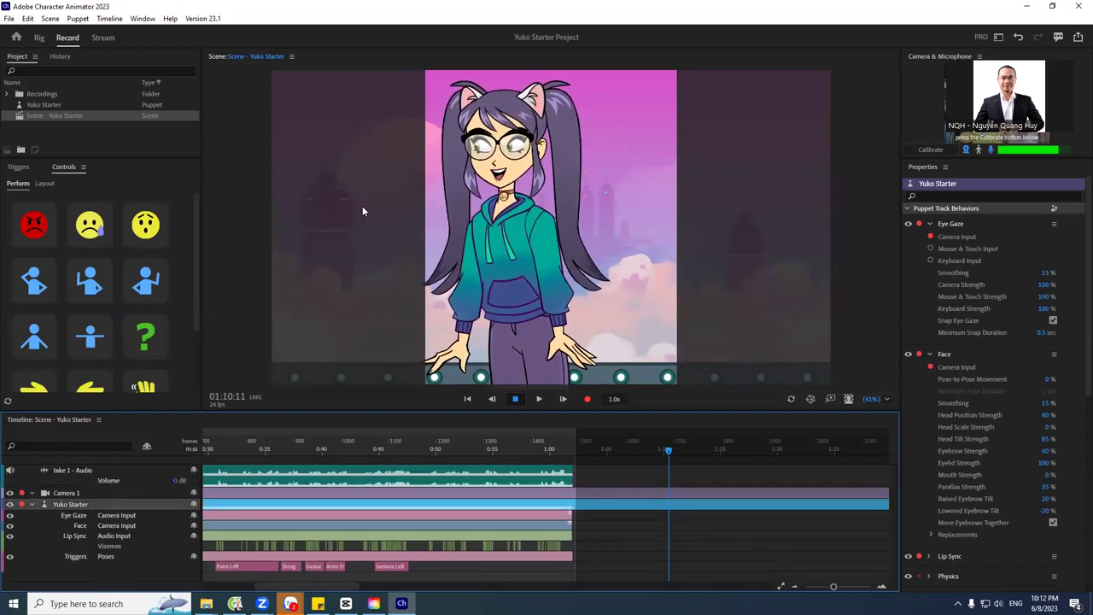
Move the playhead to 00:46:23 and open the Yuko Starter puppet's original artwork for editing in Photoshop.
left_click(401, 432)
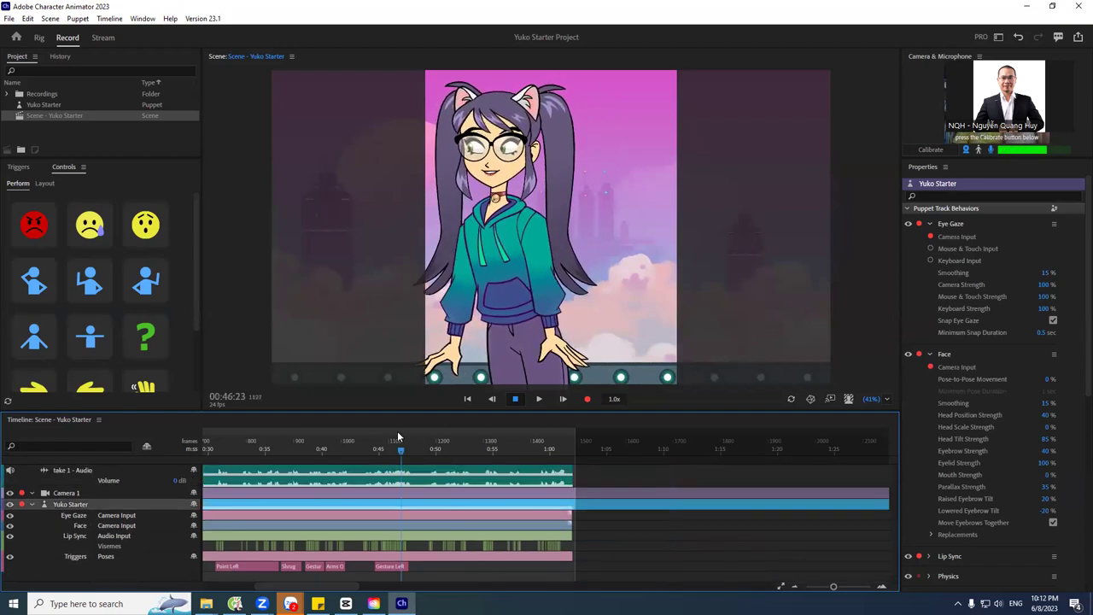
right_click(43, 105)
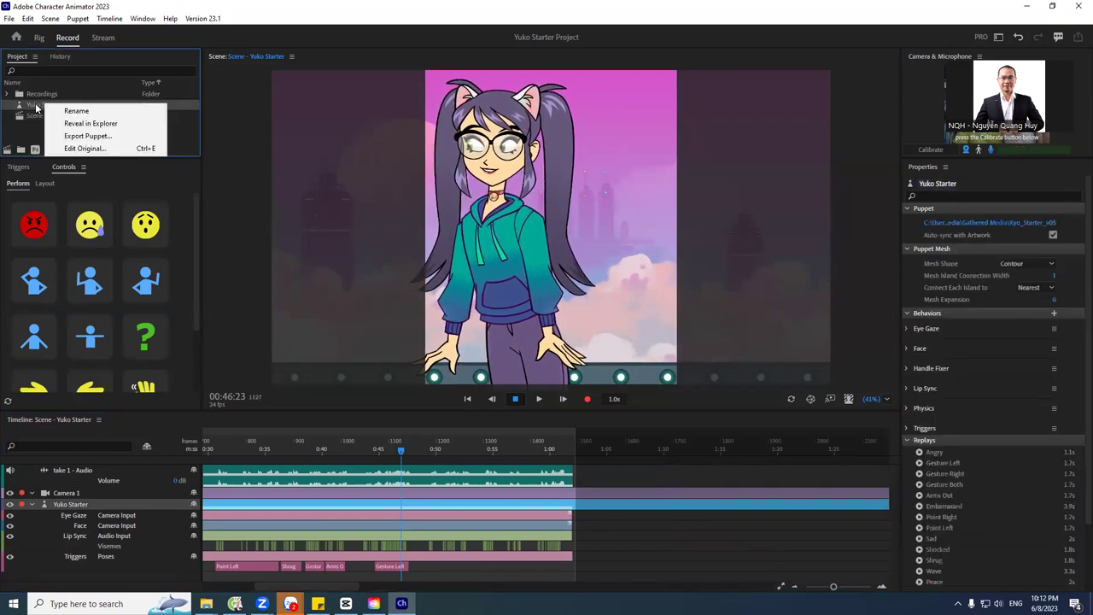
left_click(82, 149)
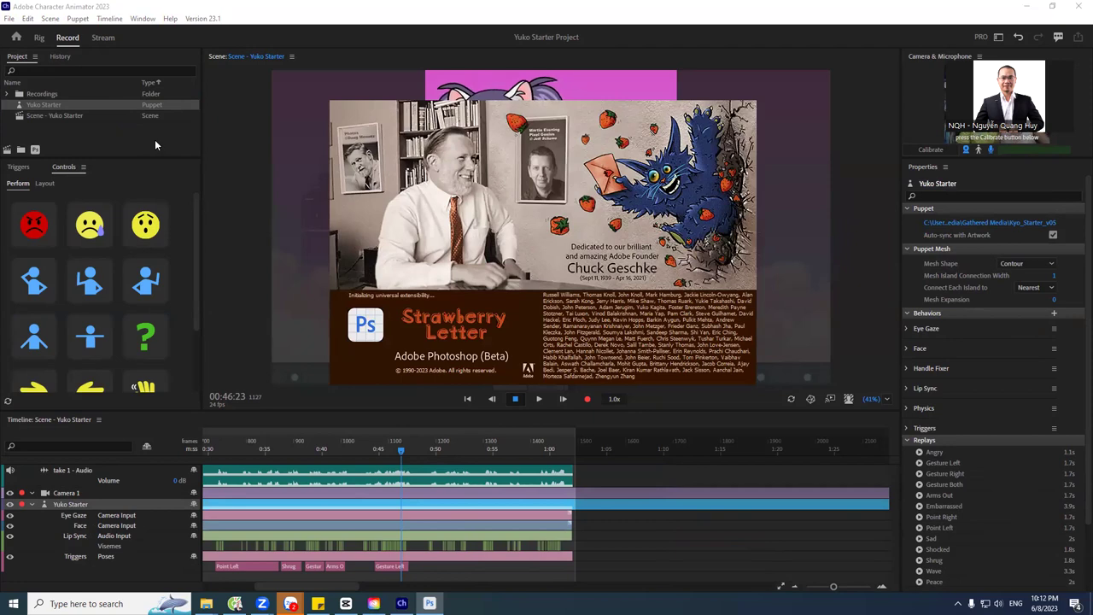
Return to Character Animator, open the Yuko Starter puppet in Rig mode, and try selecting its cat ear artwork directly on the puppet.
left_click(242, 99)
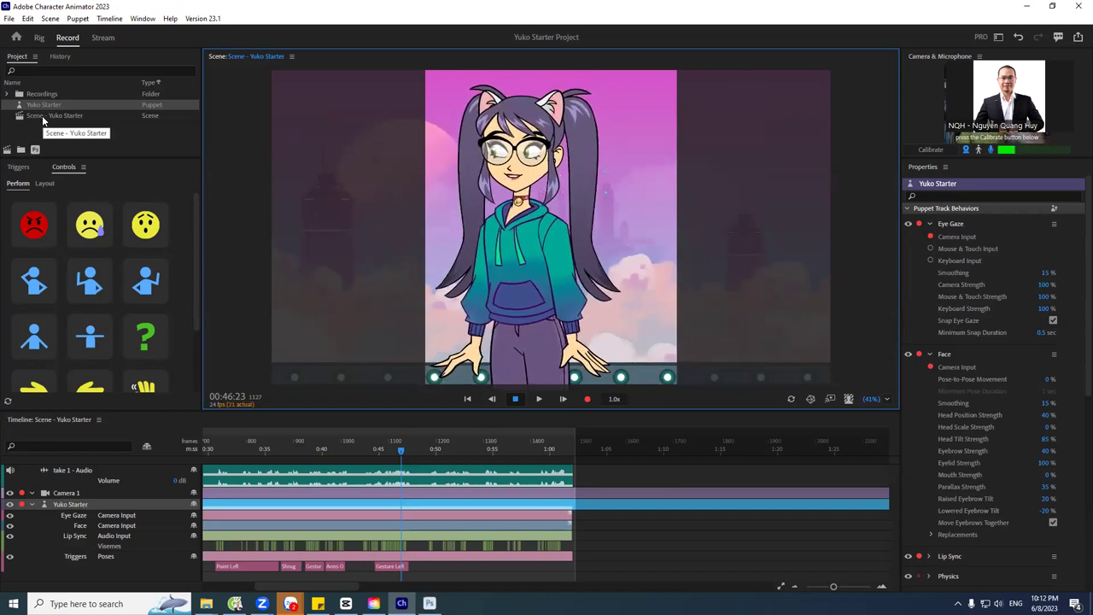
left_click(40, 38)
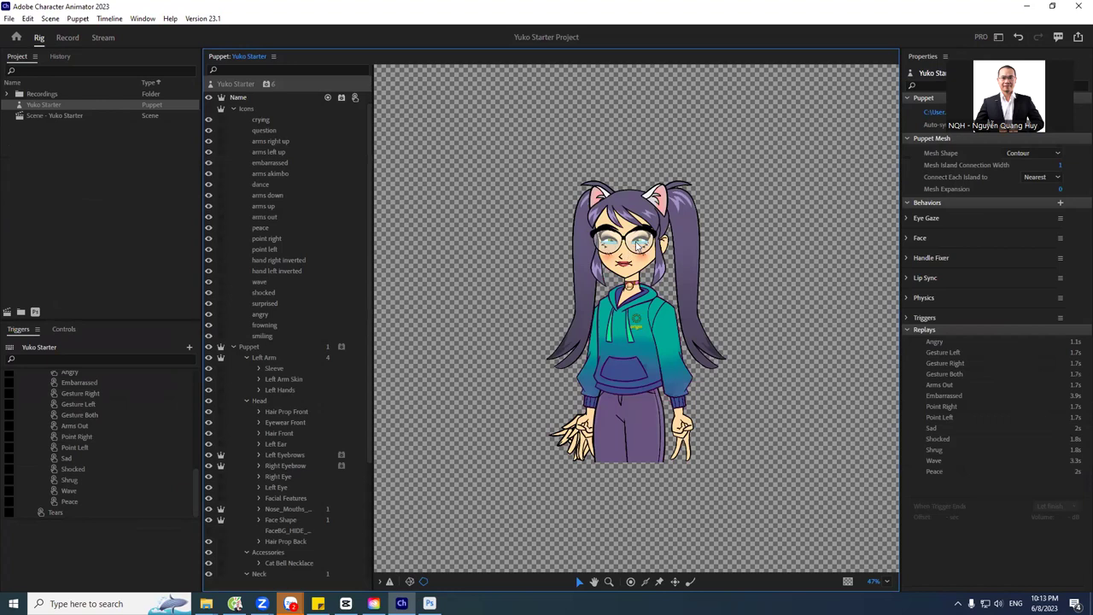
left_click(662, 203)
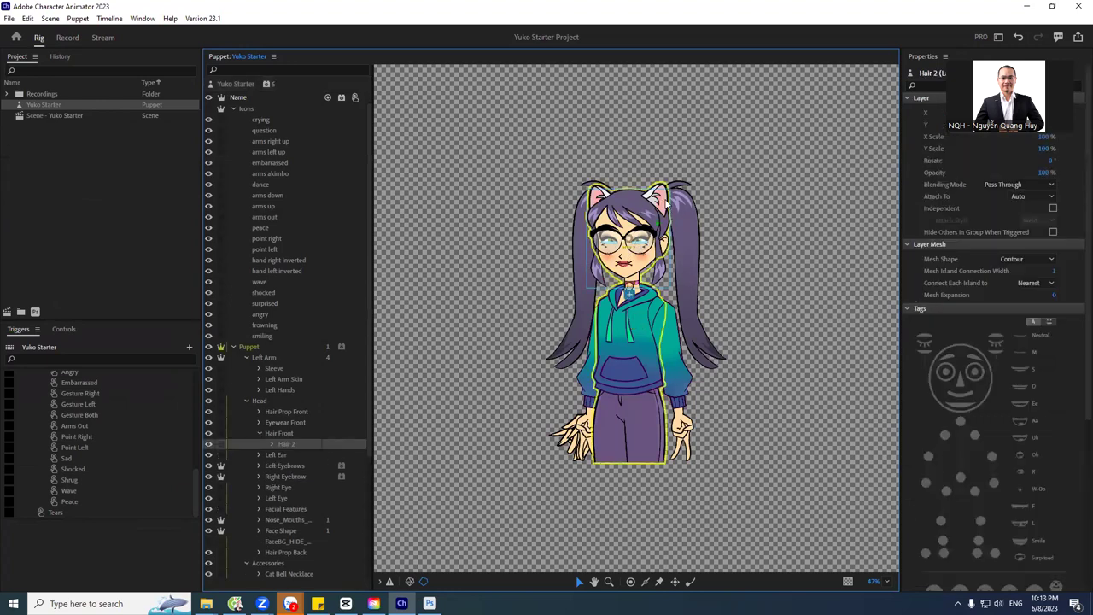
left_click(633, 317)
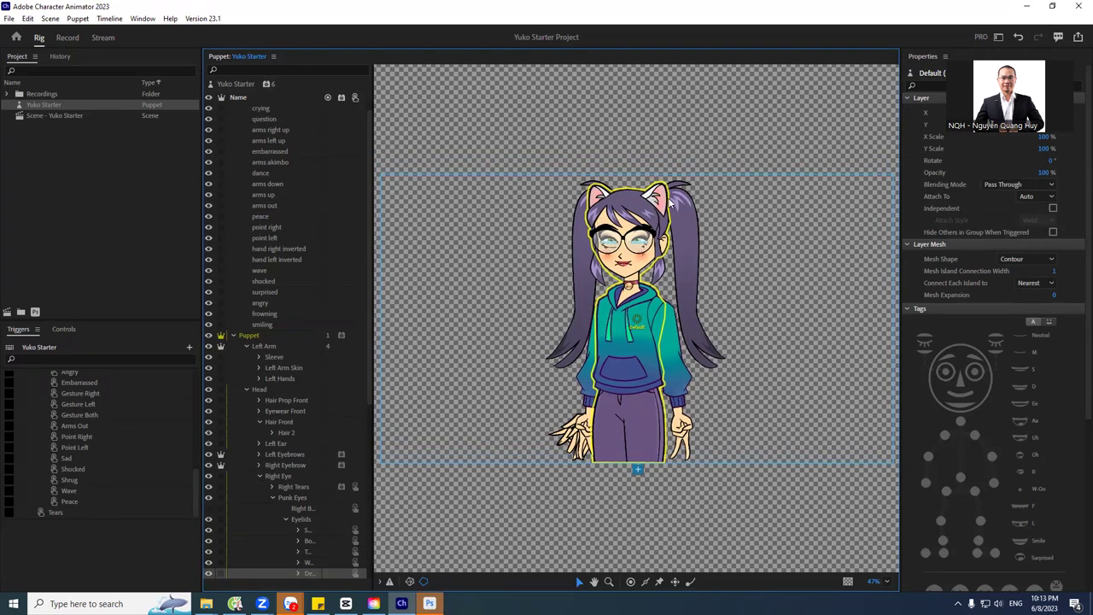
key("ctrl+z")
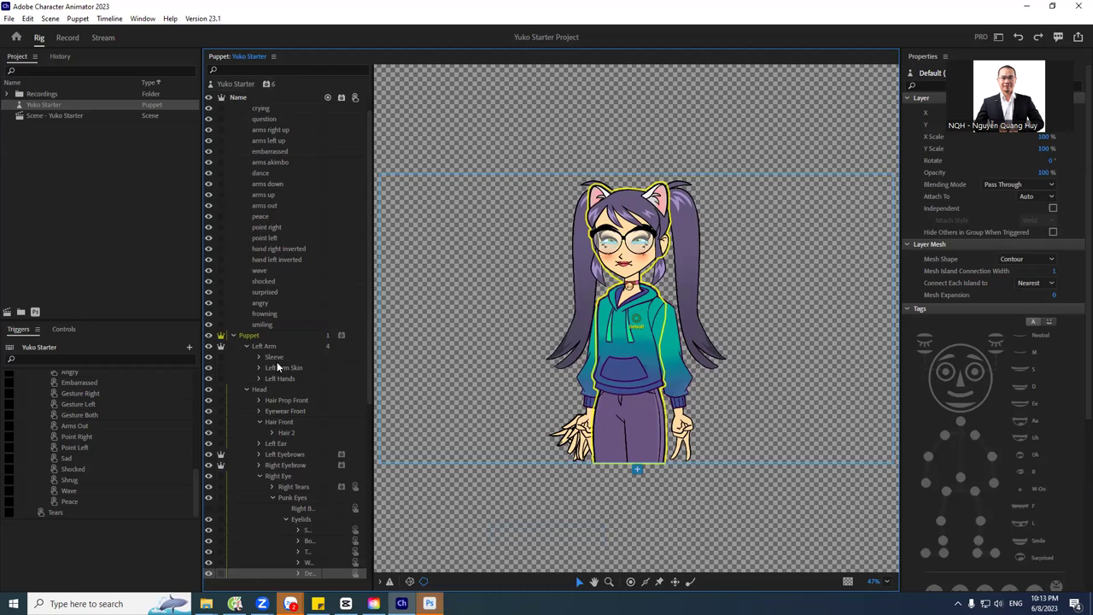
Check the Left Ear, Head, Hair Prop Front and Eyewear Front layers to find which one holds the cat ear.
scroll(293, 270, "up", 1)
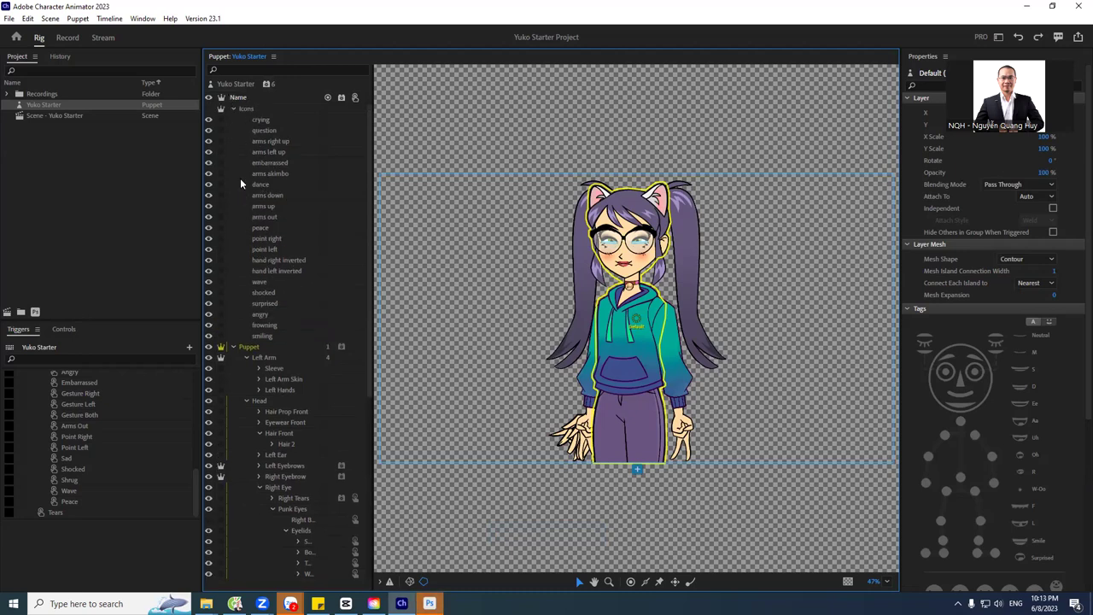
scroll(275, 342, "down", 5)
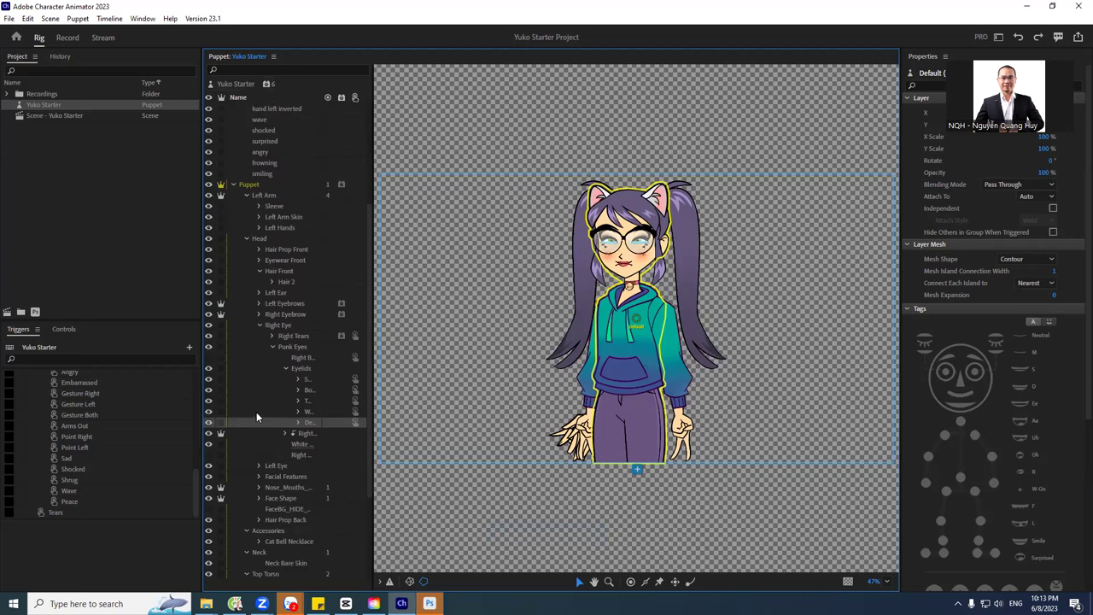
left_click(277, 294)
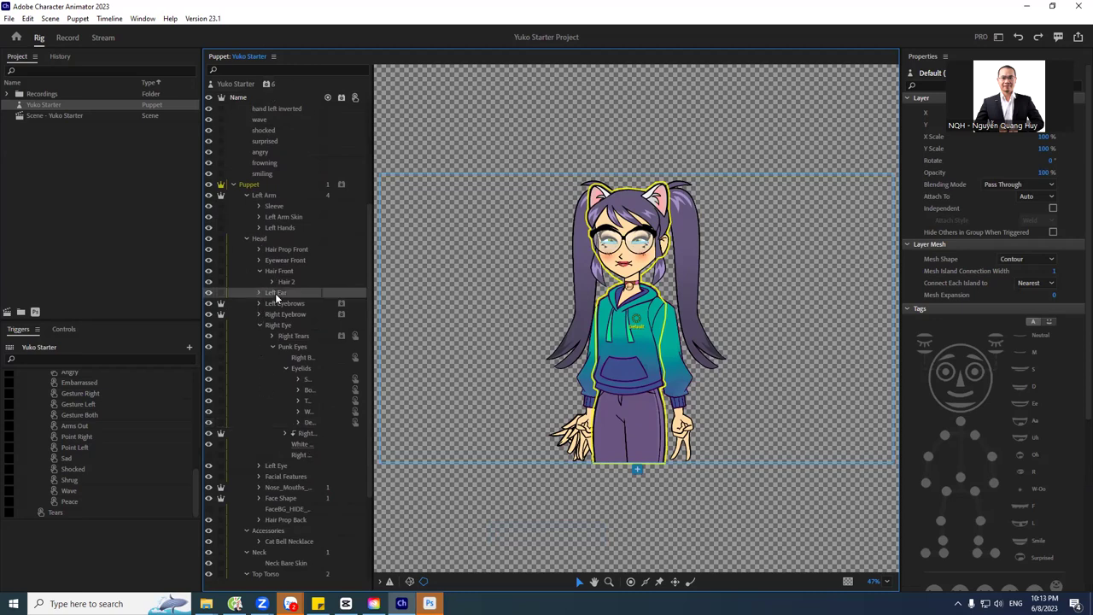
left_click(261, 241)
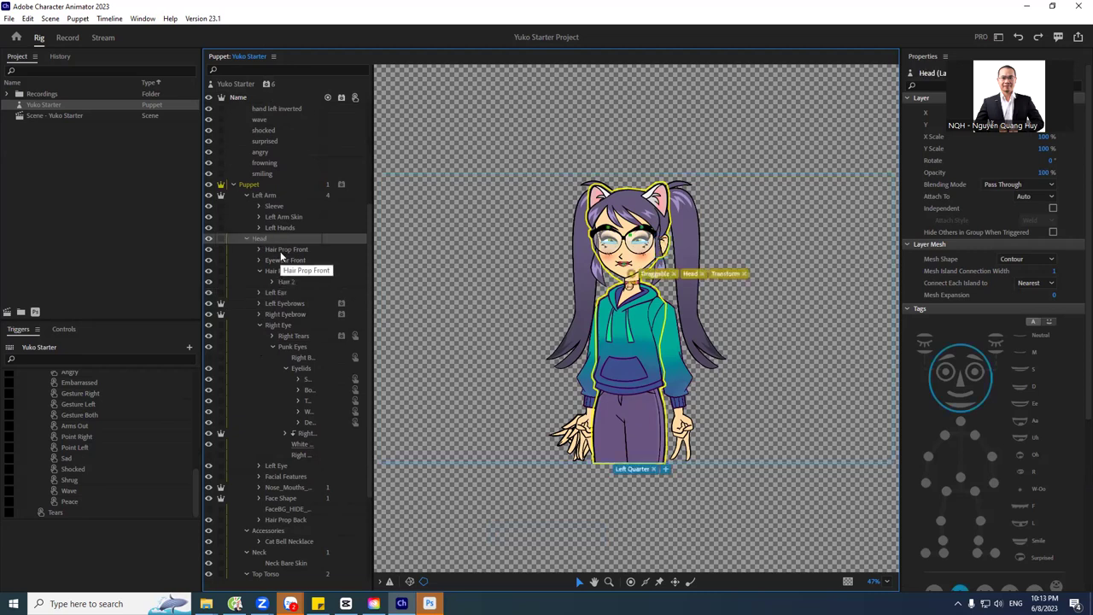
left_click(280, 249)
left_click(284, 260)
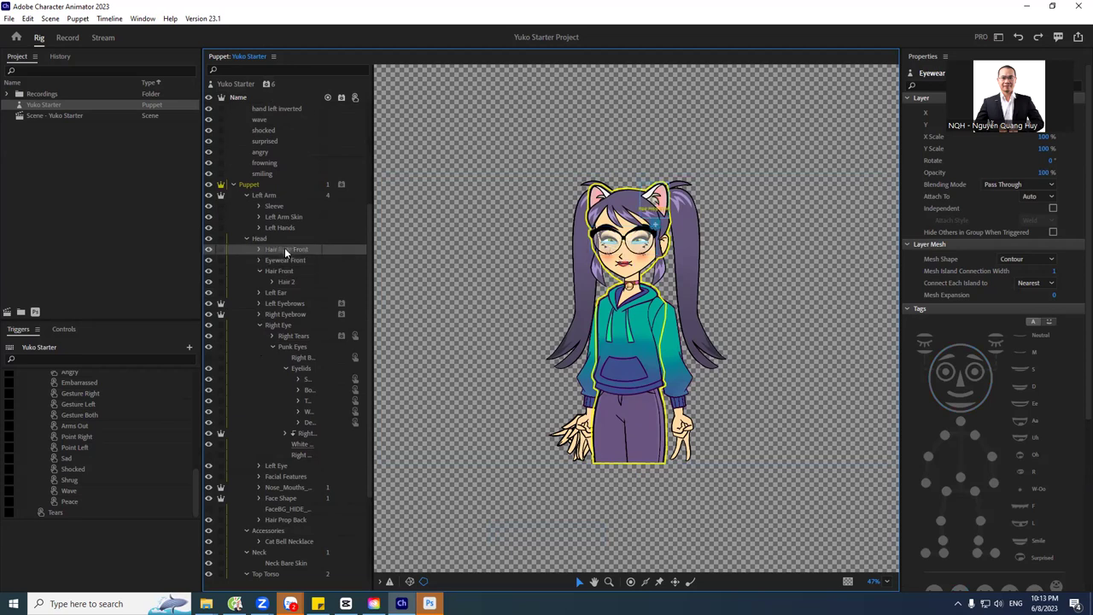
Pull the Hair Prop Front cat ear above the head, and delete that layer from the puppet.
left_click_drag(656, 197, 634, 138)
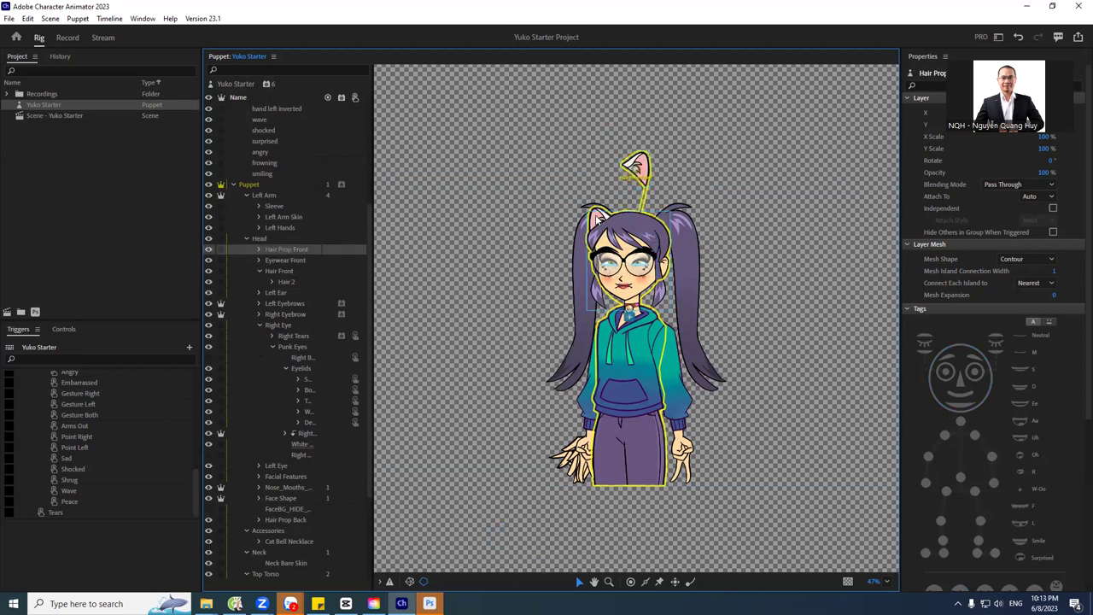
left_click(636, 342)
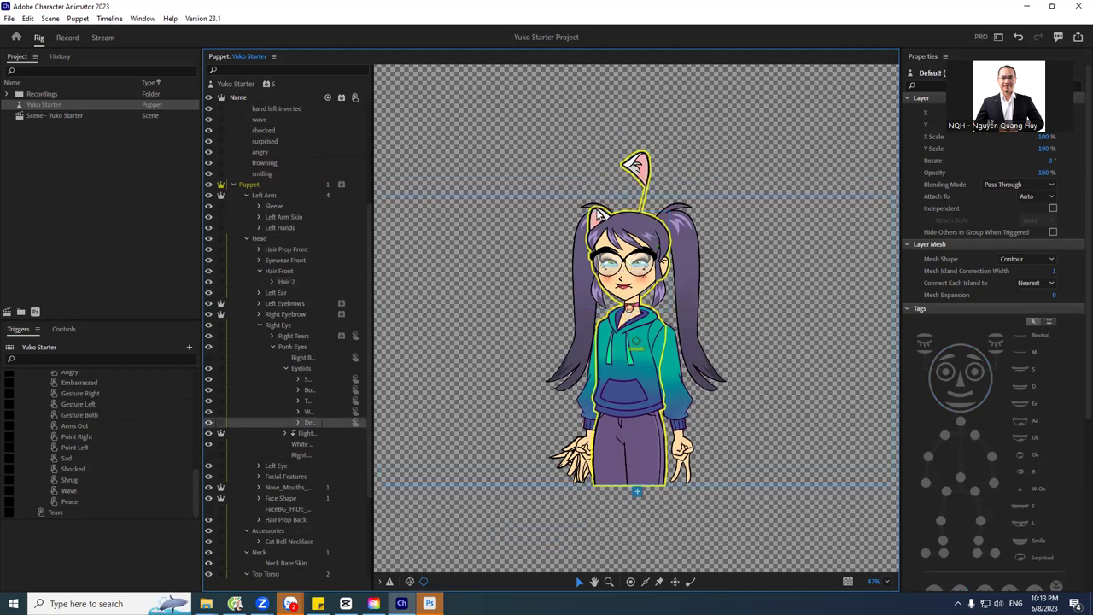
left_click(282, 260)
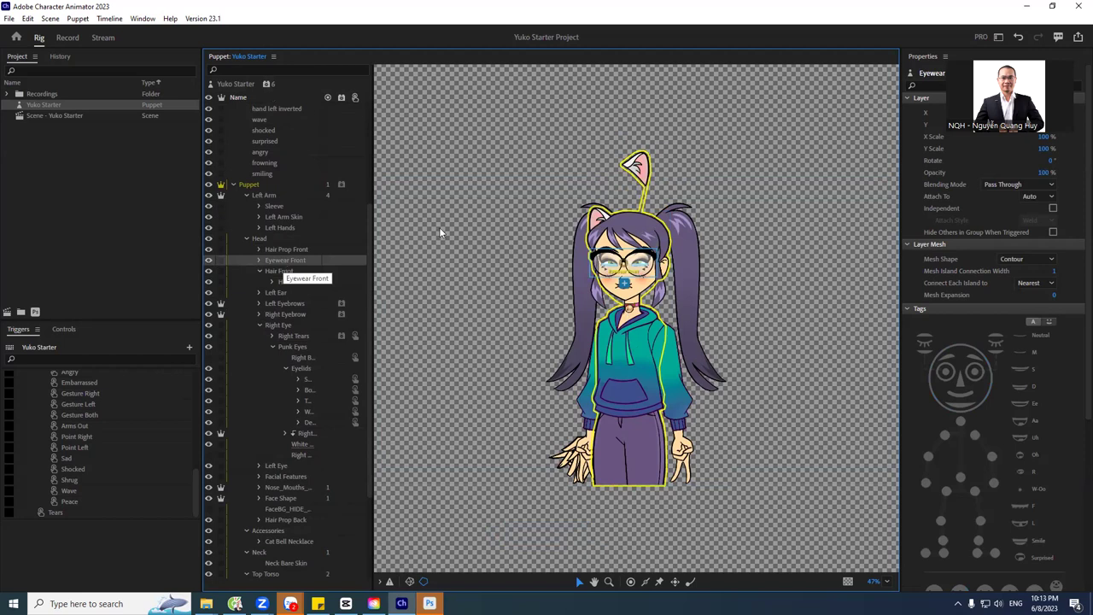
left_click(635, 168)
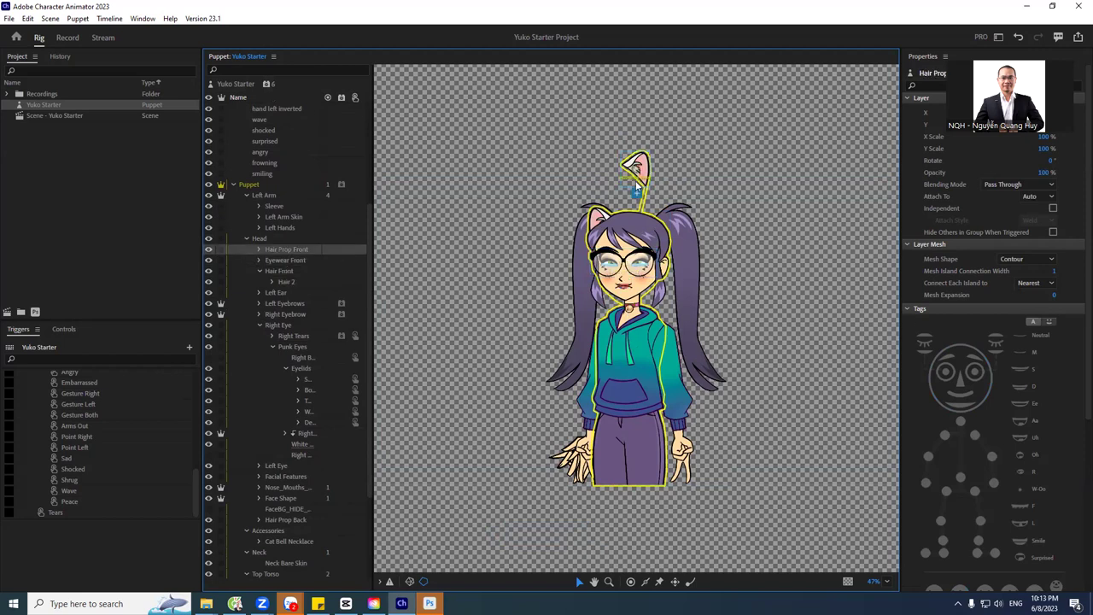
key("Delete")
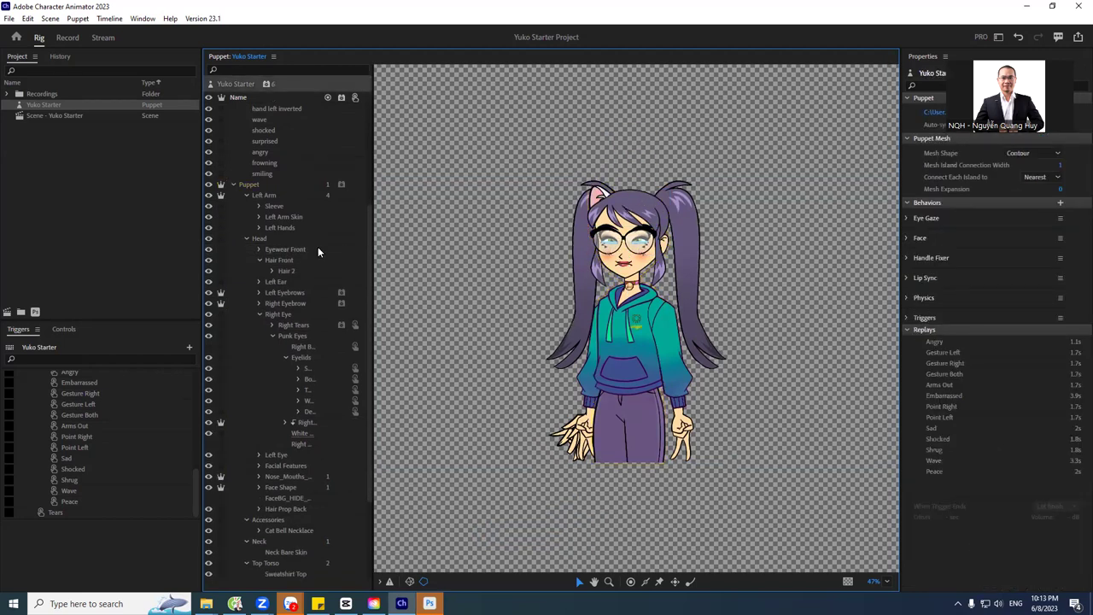
Inspect the Left Ear group and its sublayer, the eyebrow, eyewear, right eye and left arm layers for the remaining cat ear.
left_click(277, 282)
left_click(278, 293)
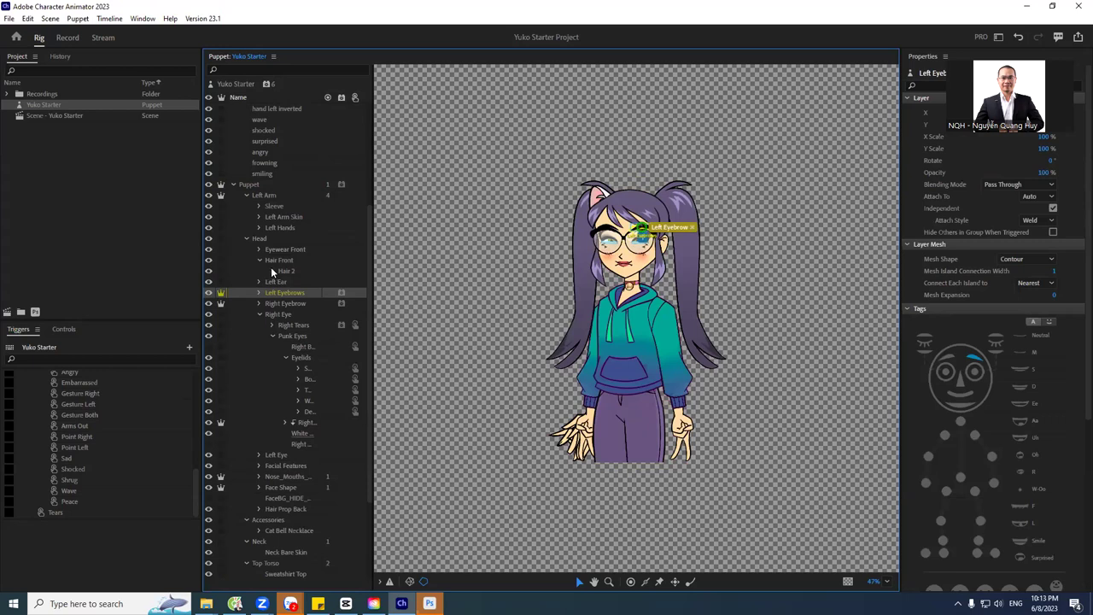
left_click(270, 251)
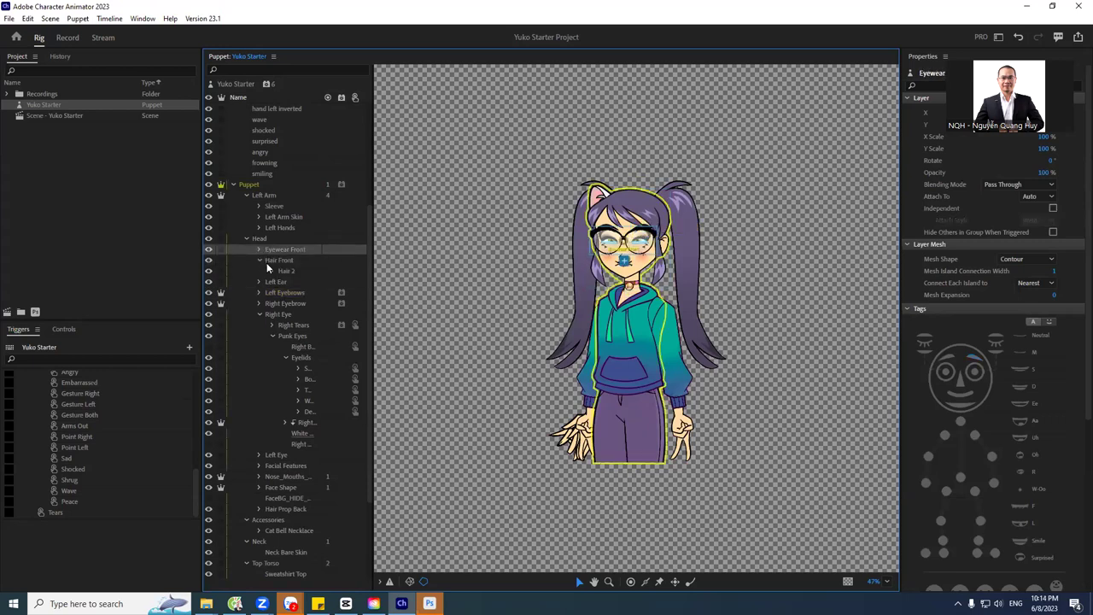
left_click(272, 304)
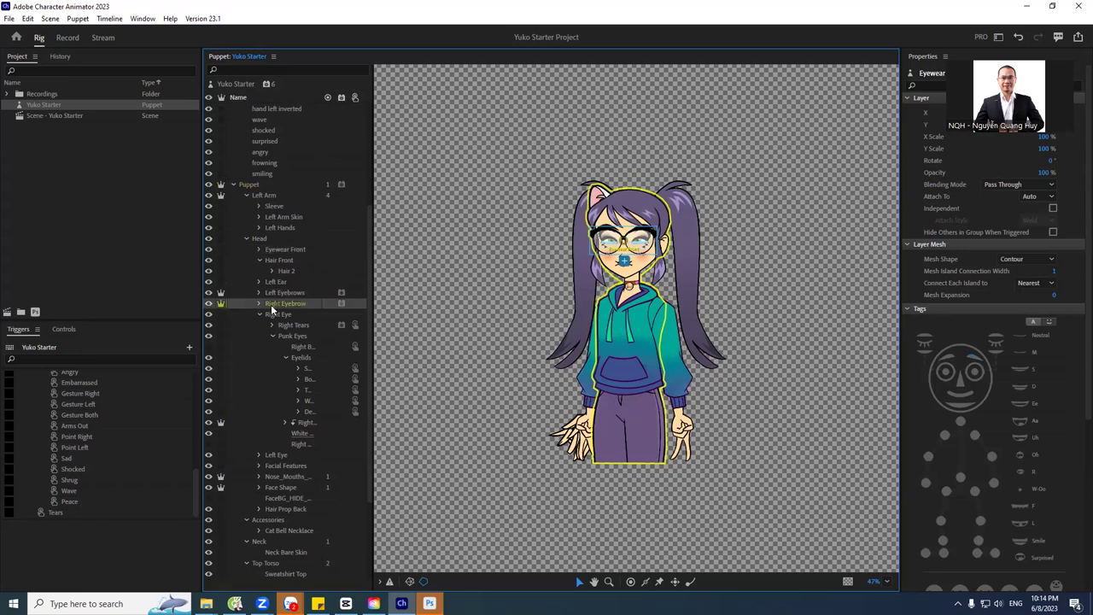
left_click(279, 315)
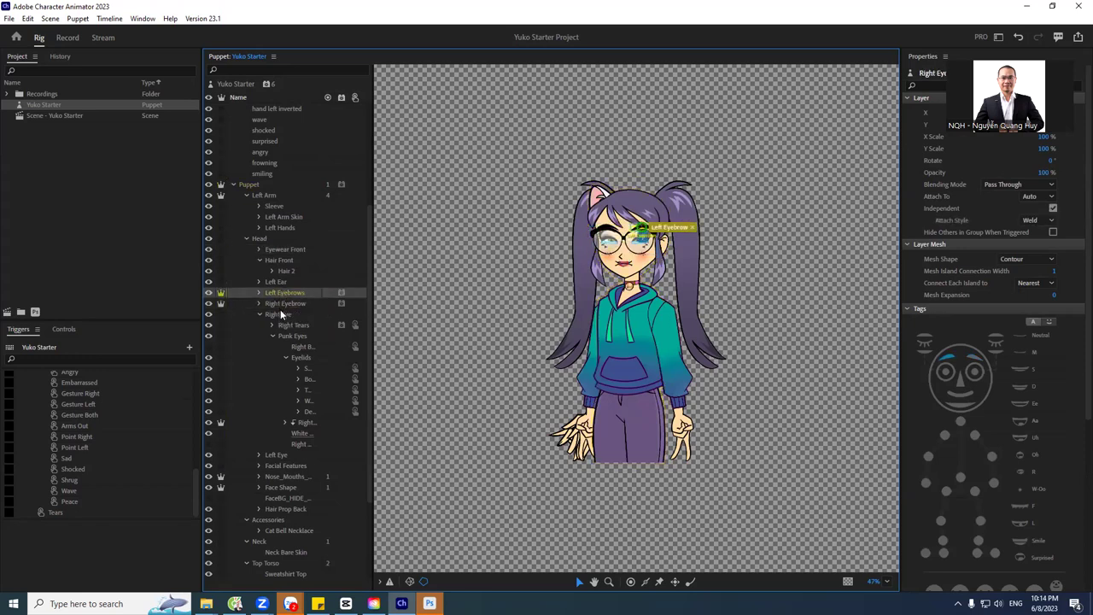
left_click(267, 283)
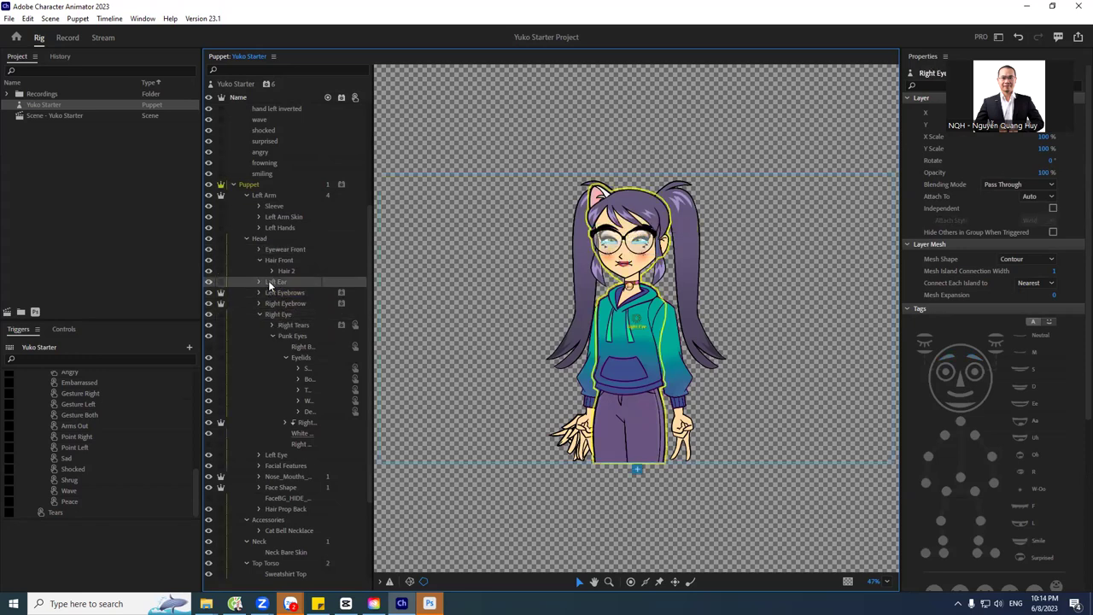
left_click(259, 282)
left_click(284, 292)
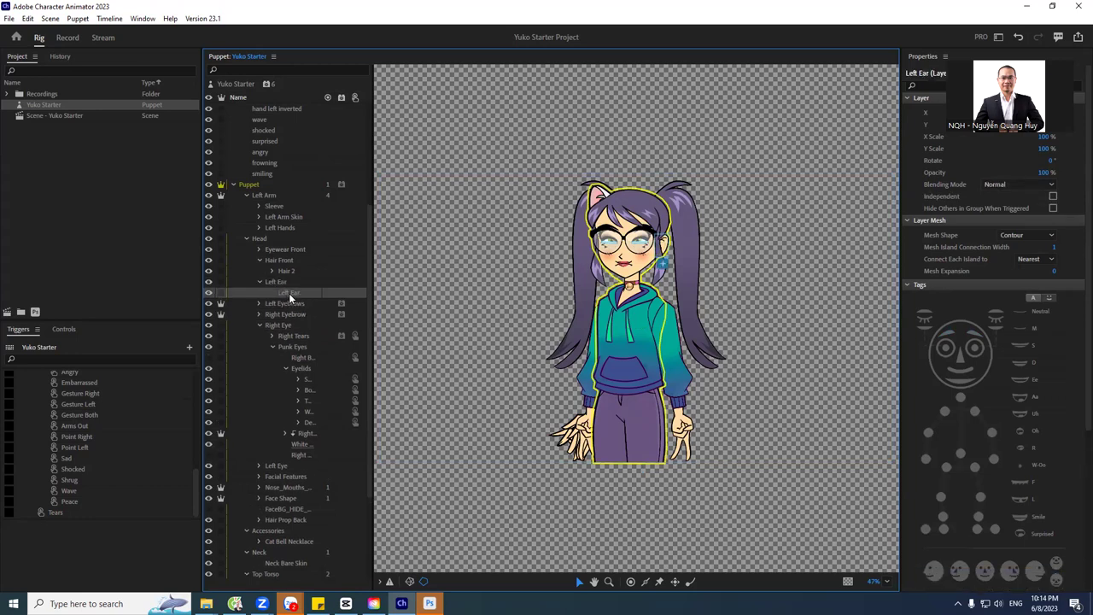
left_click(278, 282)
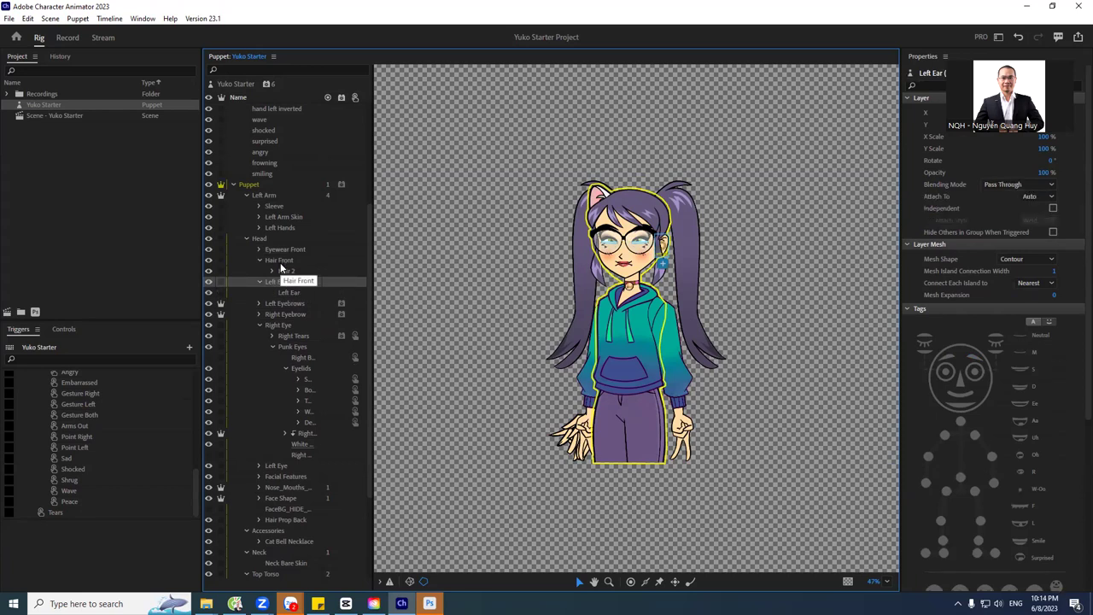
left_click(274, 228)
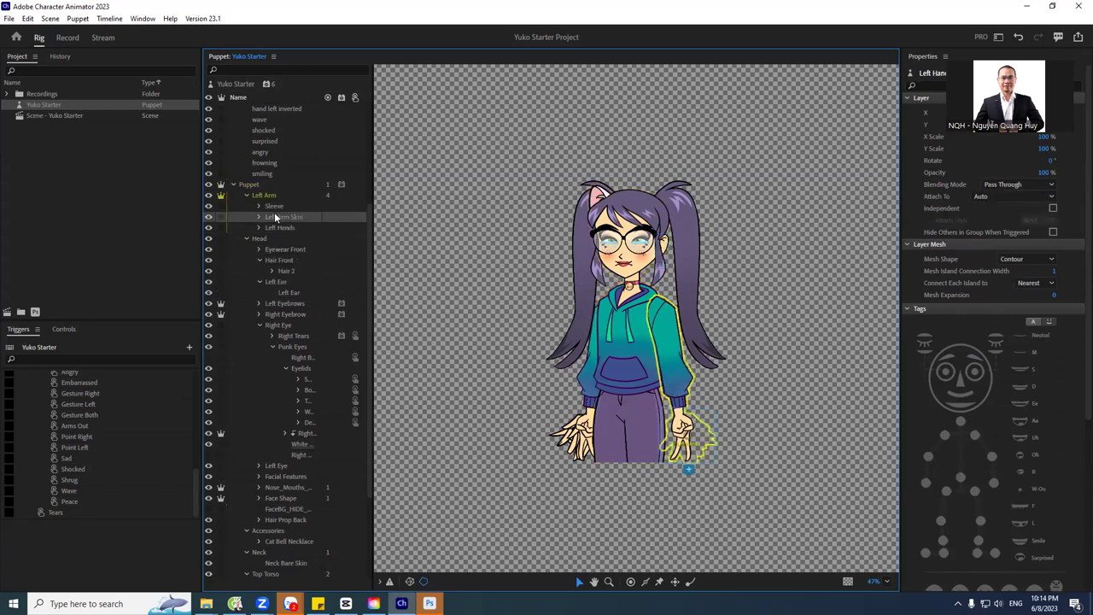
left_click(273, 207)
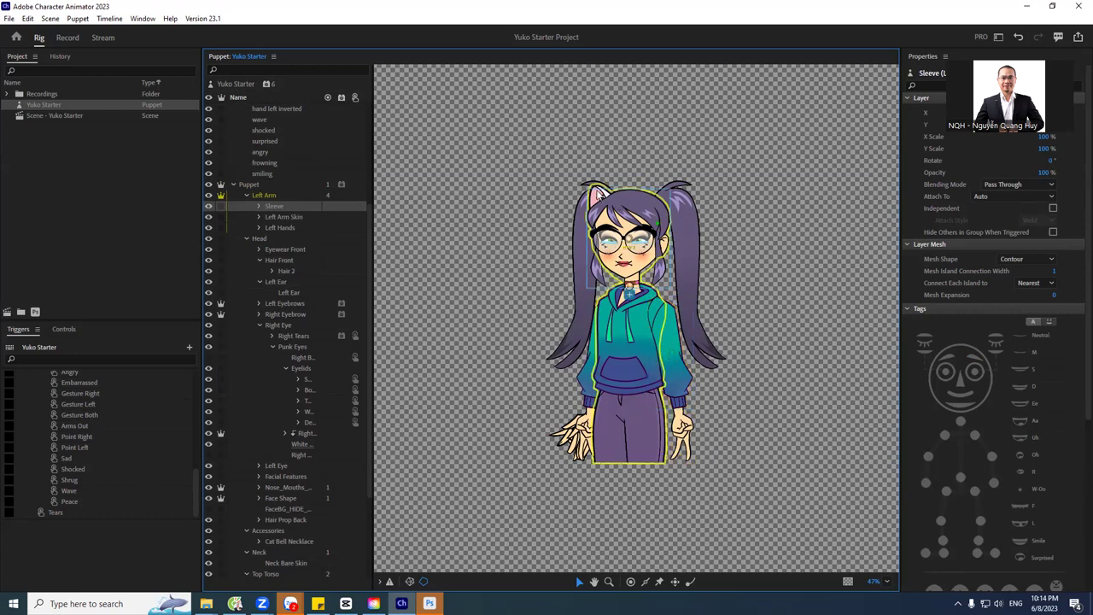
Select the remaining cat ear on the puppet and check the Punk Eyes, Eyelids, Hair Front, Eyewear Front, Left Hands and Right Blink layers.
left_click(601, 196)
left_click(601, 196)
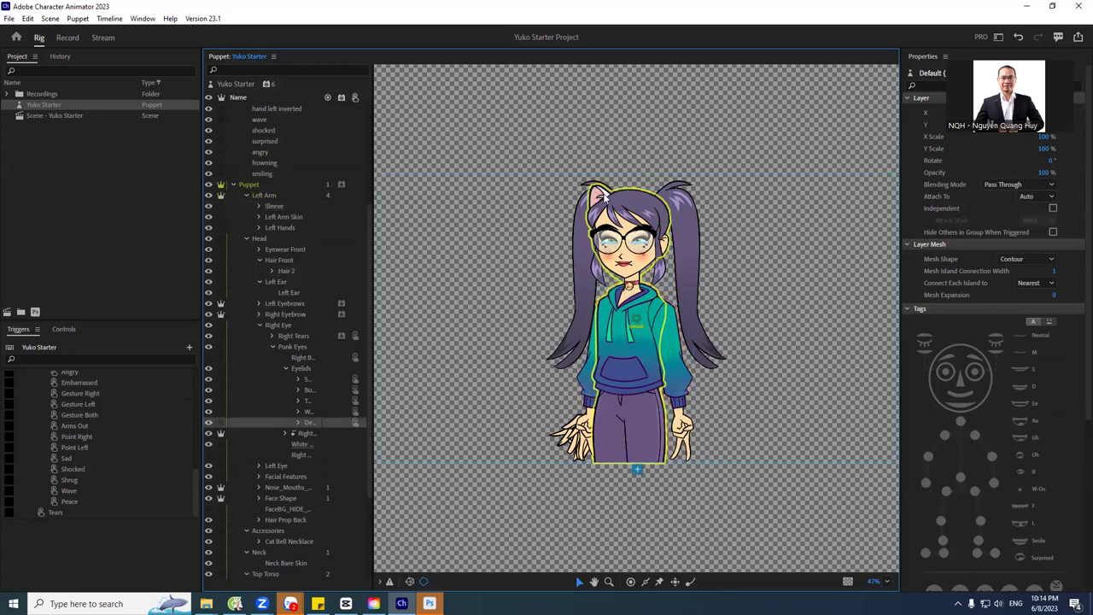
left_click(287, 336)
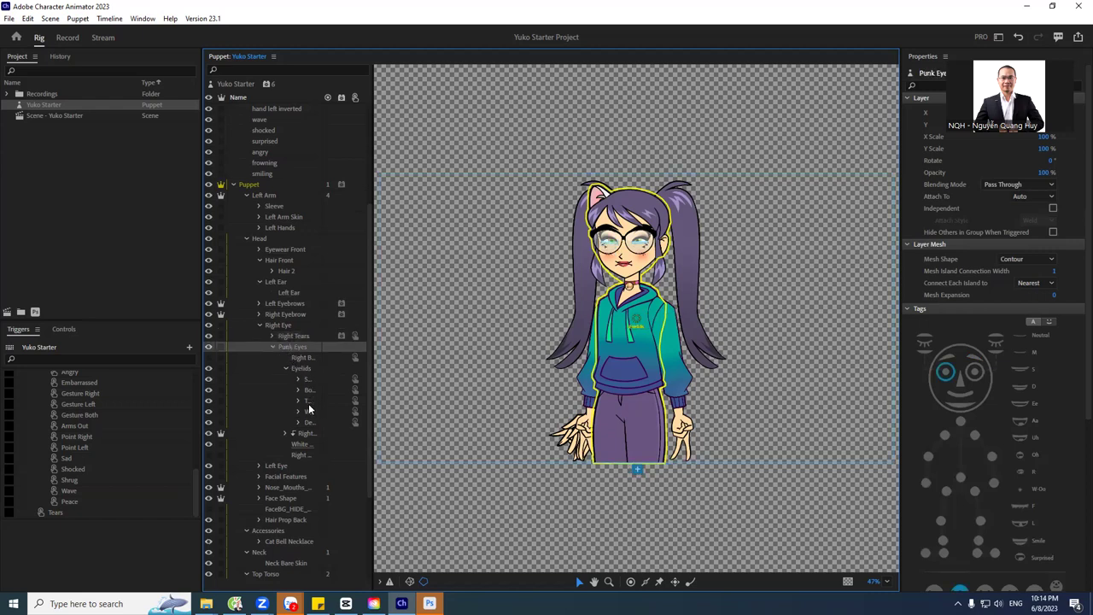
left_click(306, 369)
left_click(281, 264)
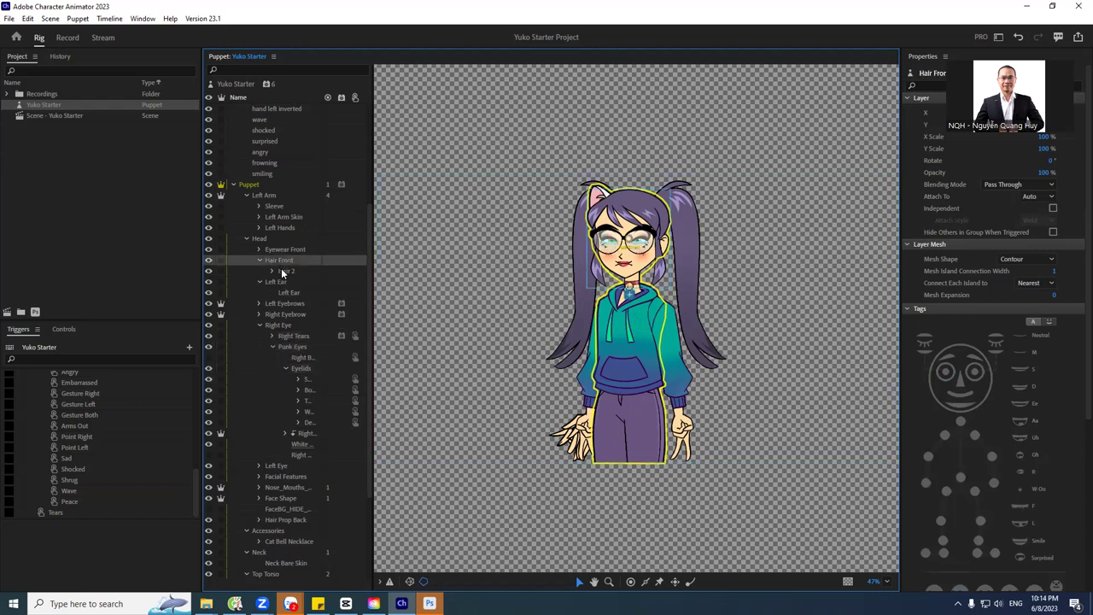
left_click(281, 247)
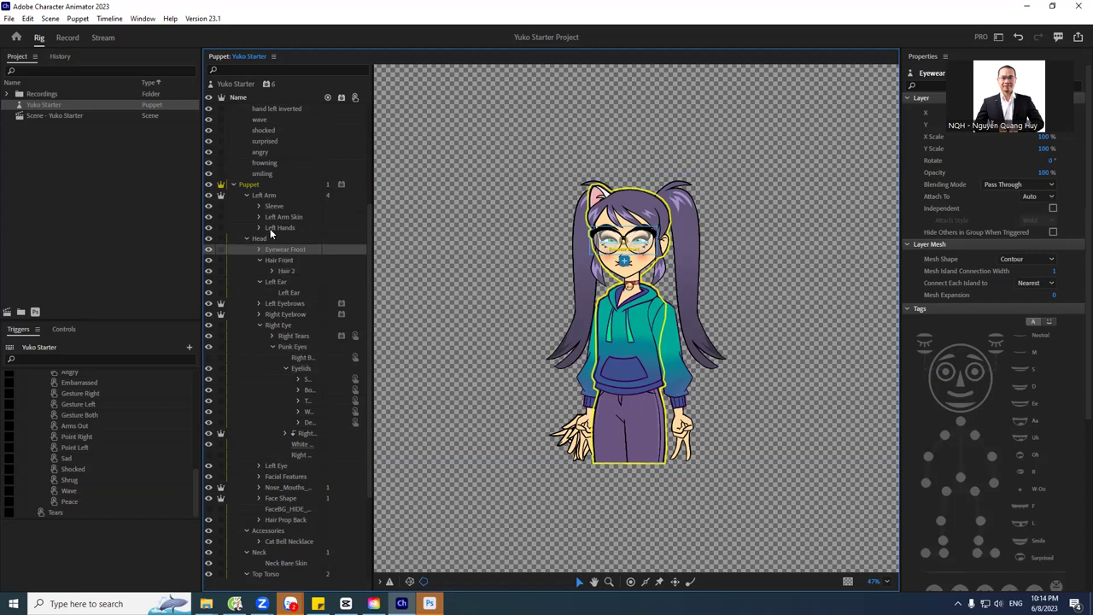
left_click(272, 228)
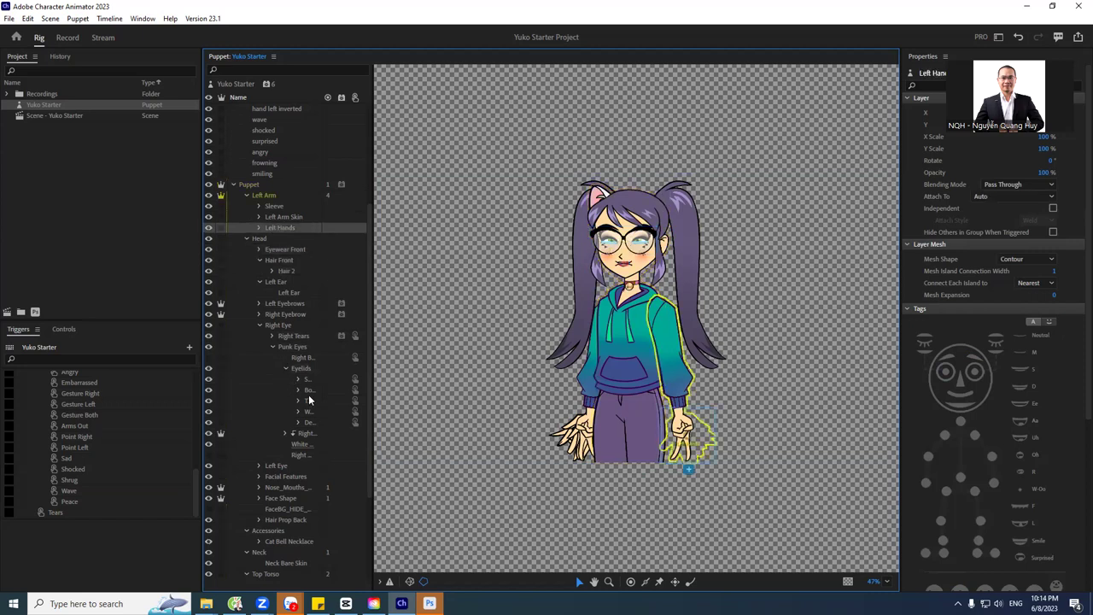
left_click(303, 358)
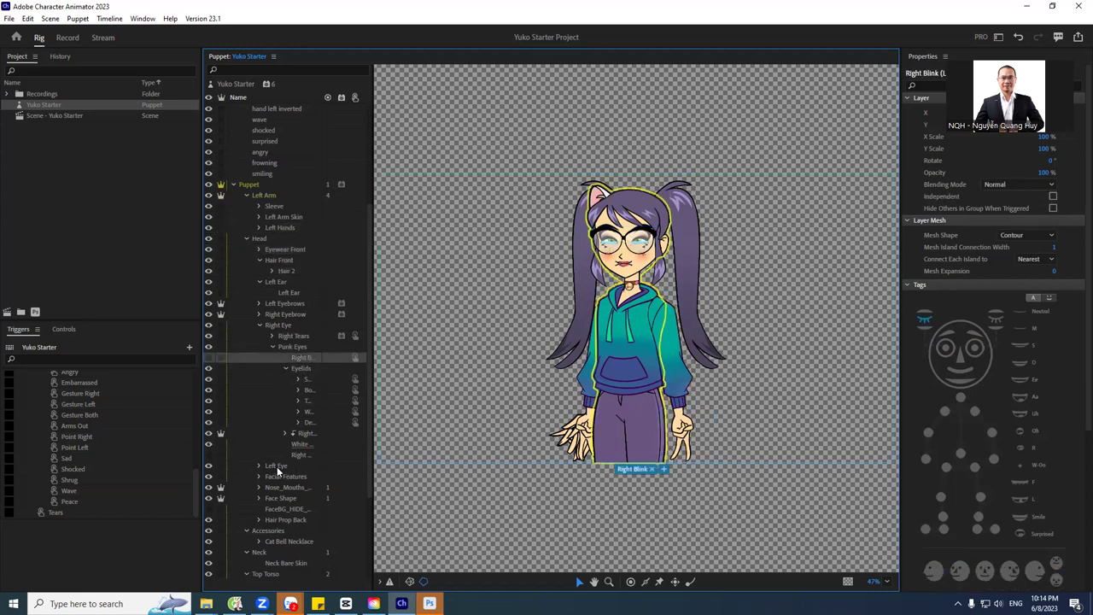
Locate the remaining cat ear's Hair Prop Back layer below Facial Features and Face Shape, delete it, and select Face Shape.
left_click(281, 475)
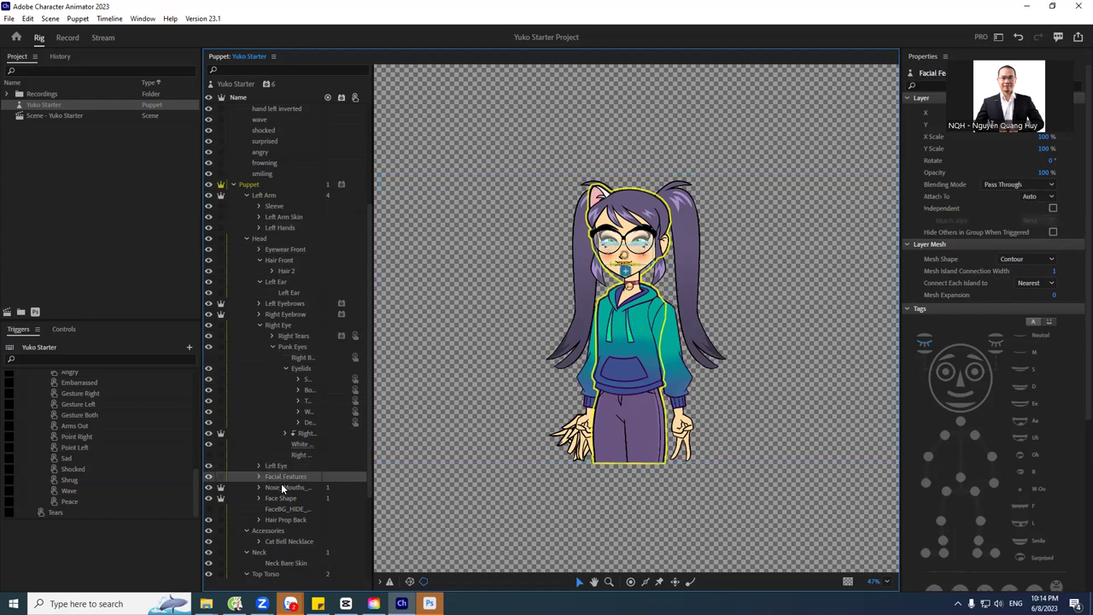
left_click(283, 487)
left_click(283, 499)
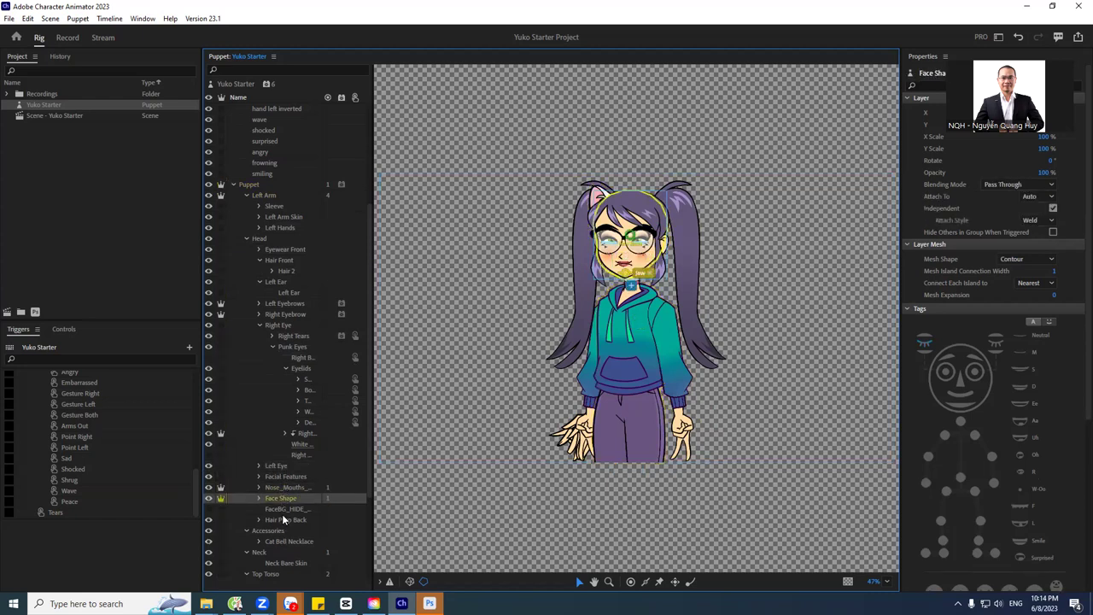
left_click(286, 509)
left_click(285, 521)
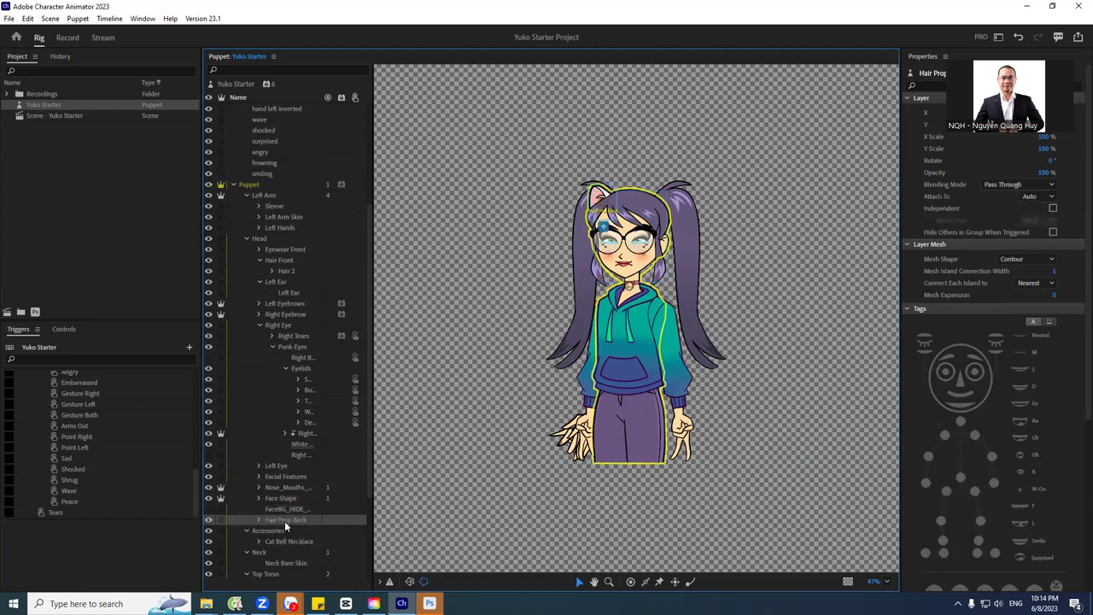
left_click_drag(593, 189, 583, 168)
key("Delete")
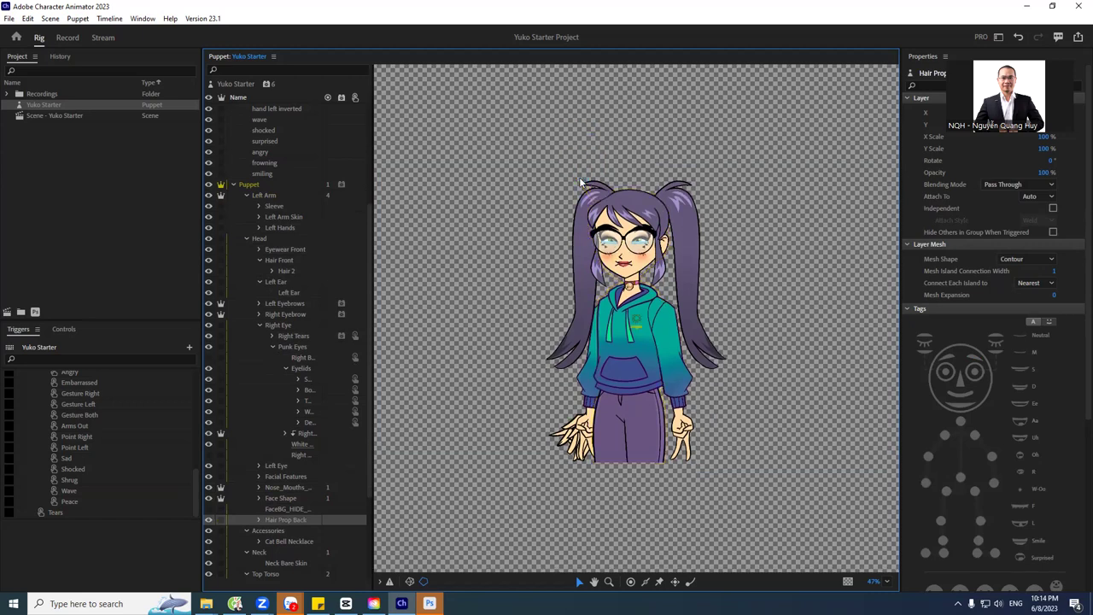
left_click(281, 499)
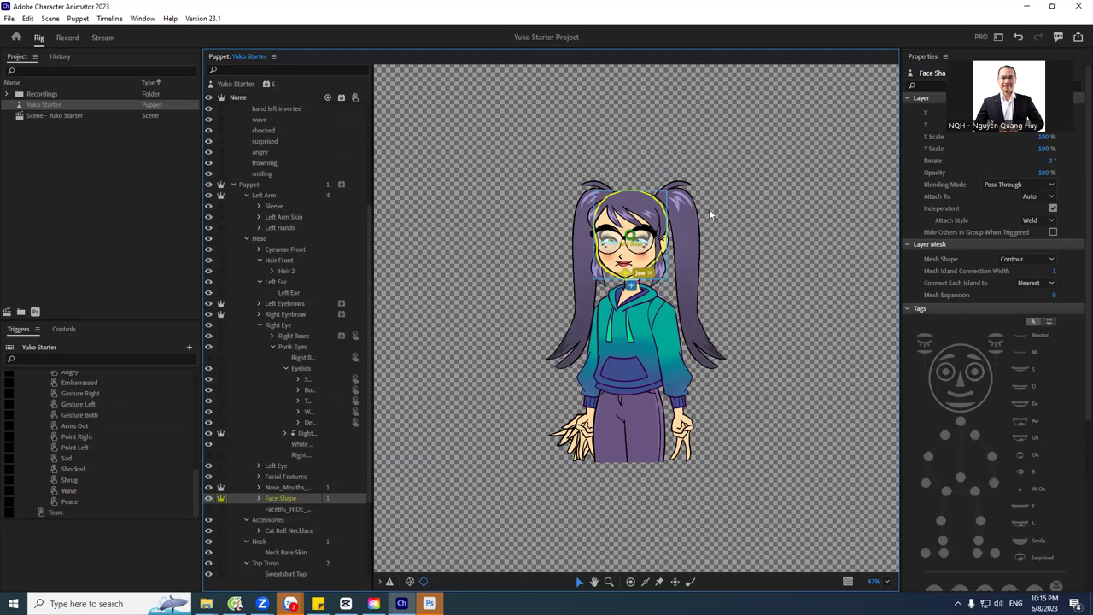
Check the face and eyelid layers on the puppet, and select the Left Arm layer's elbow handle.
left_click(630, 232)
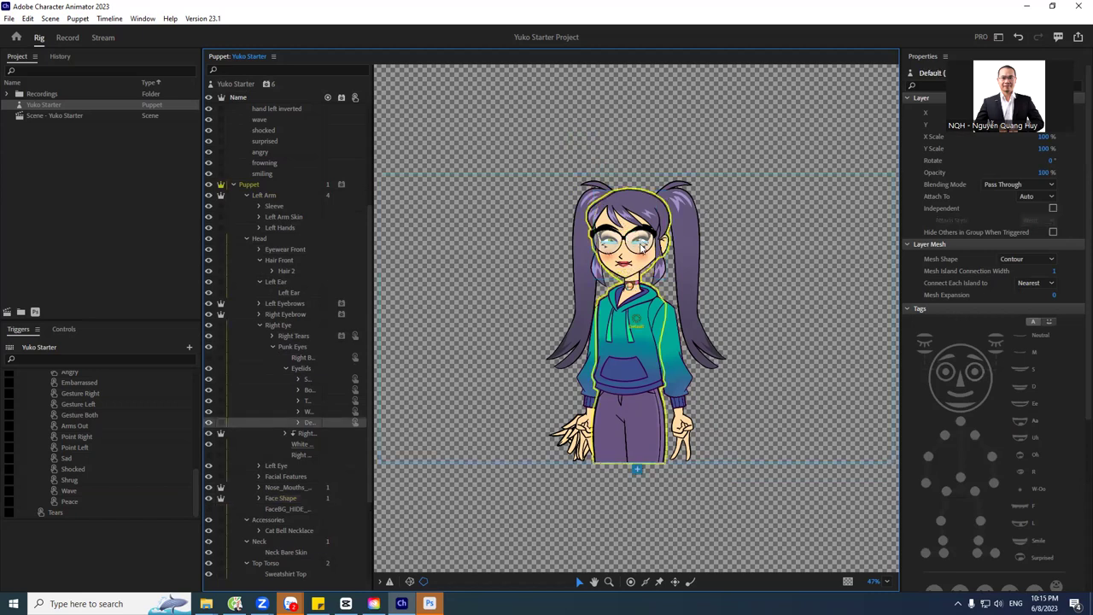
left_click(988, 385)
left_click(264, 196)
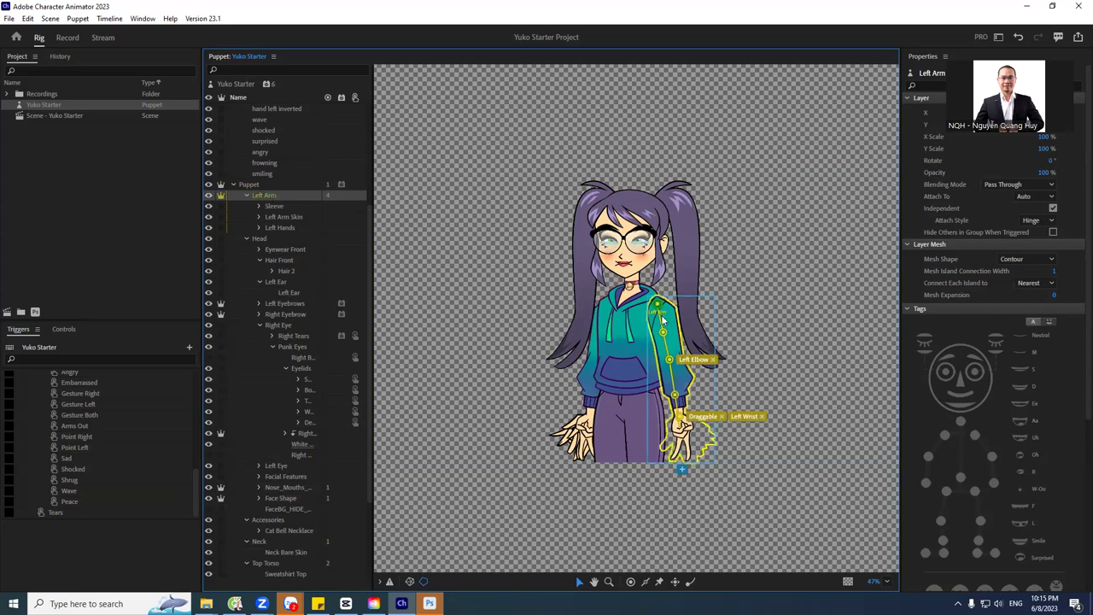
left_click(670, 359)
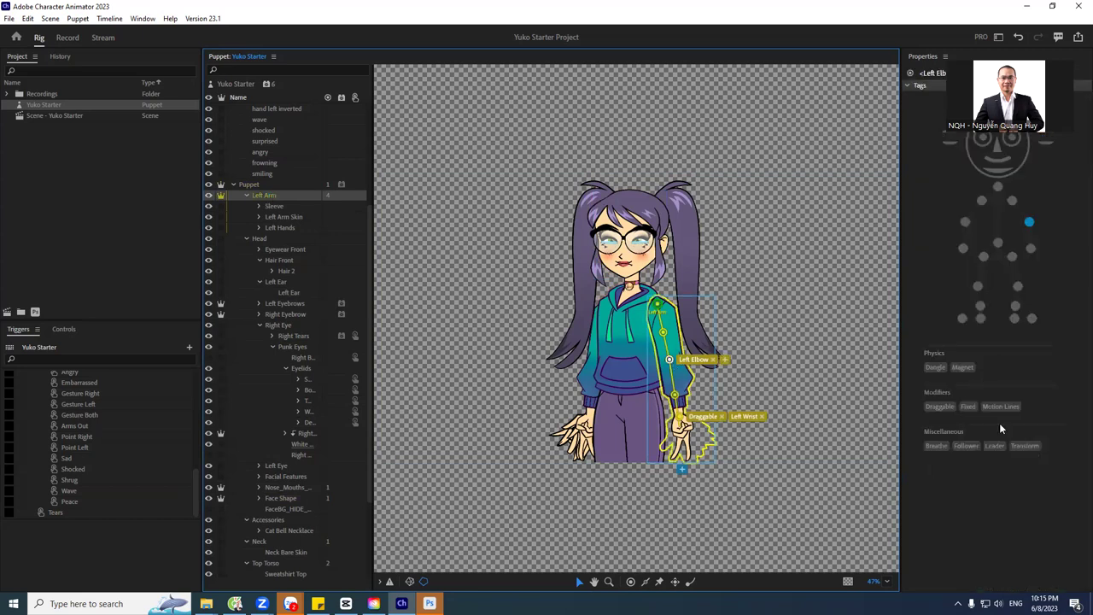
Try switching the Left Elbow and Left Wrist tags on the arm handle, leaving only Left Elbow assigned.
left_click(1029, 223)
left_click(1029, 223)
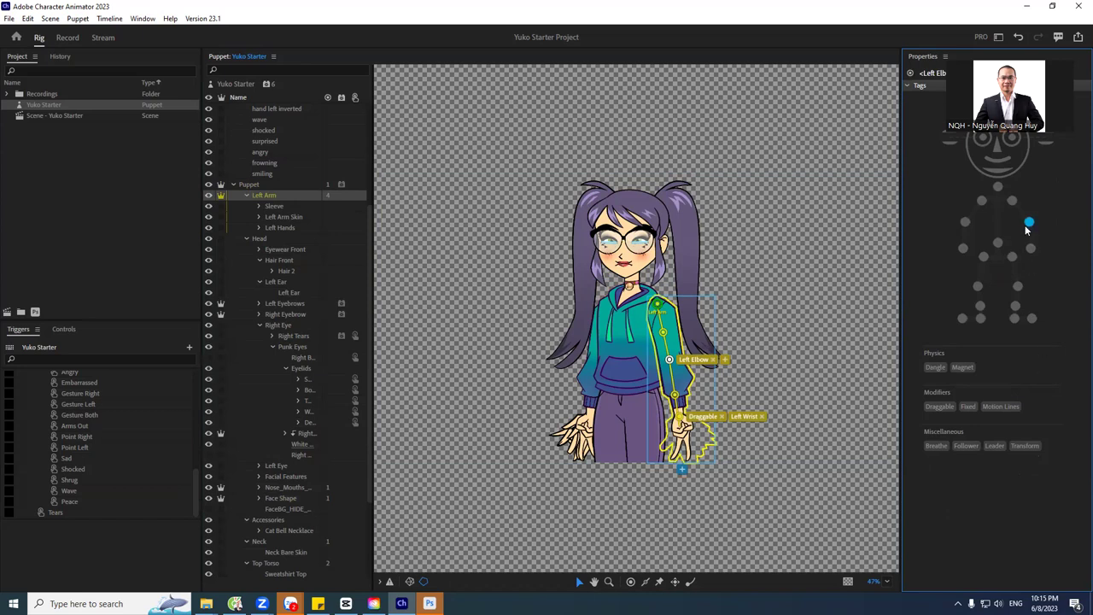
key("ctrl+z")
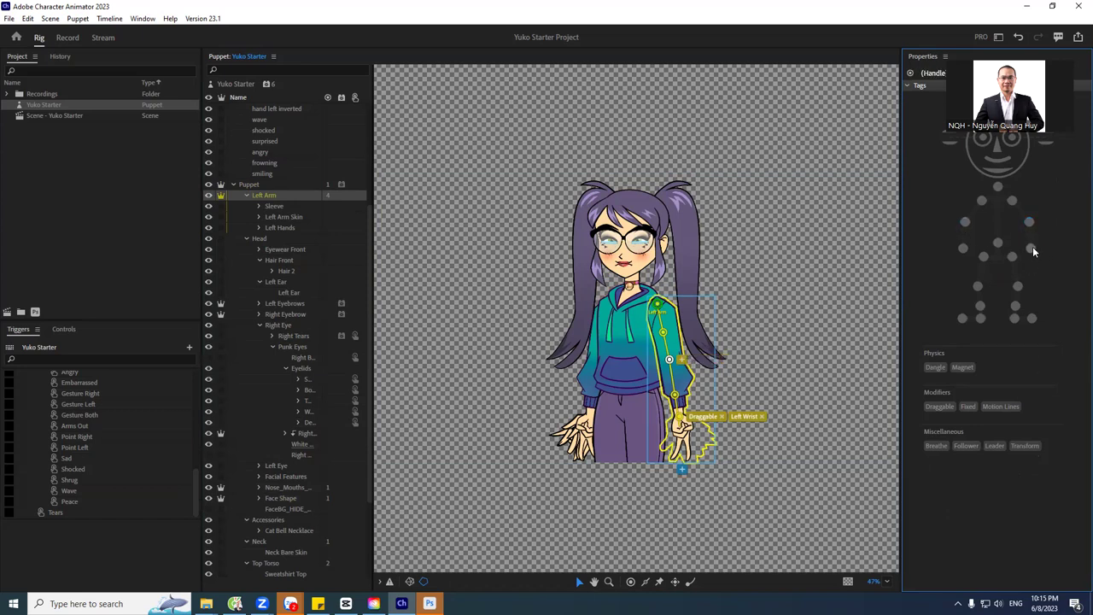
left_click(1032, 248)
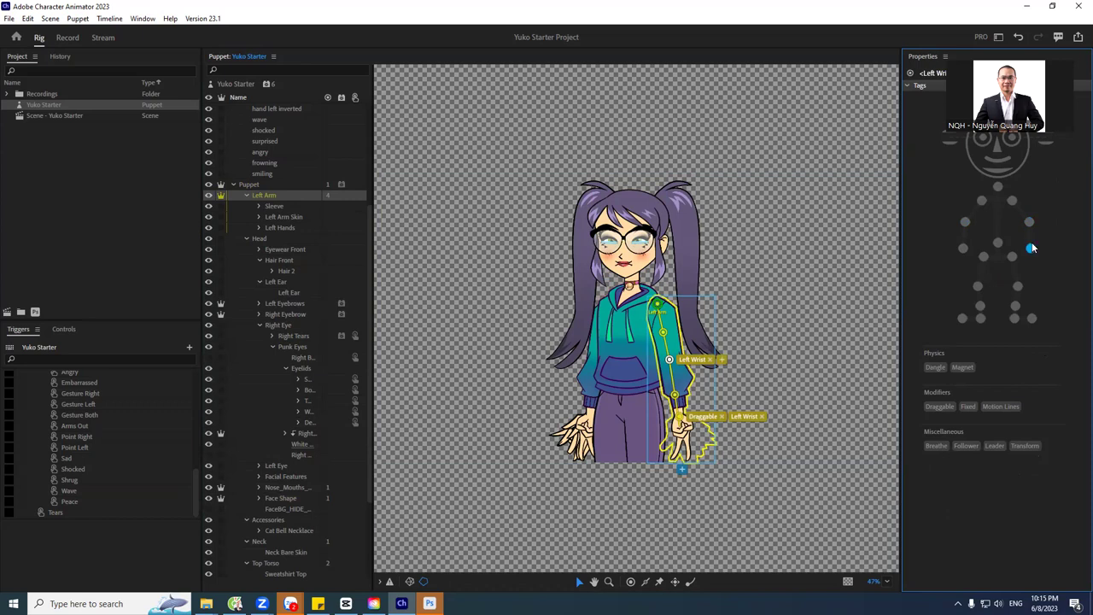
left_click(1030, 223)
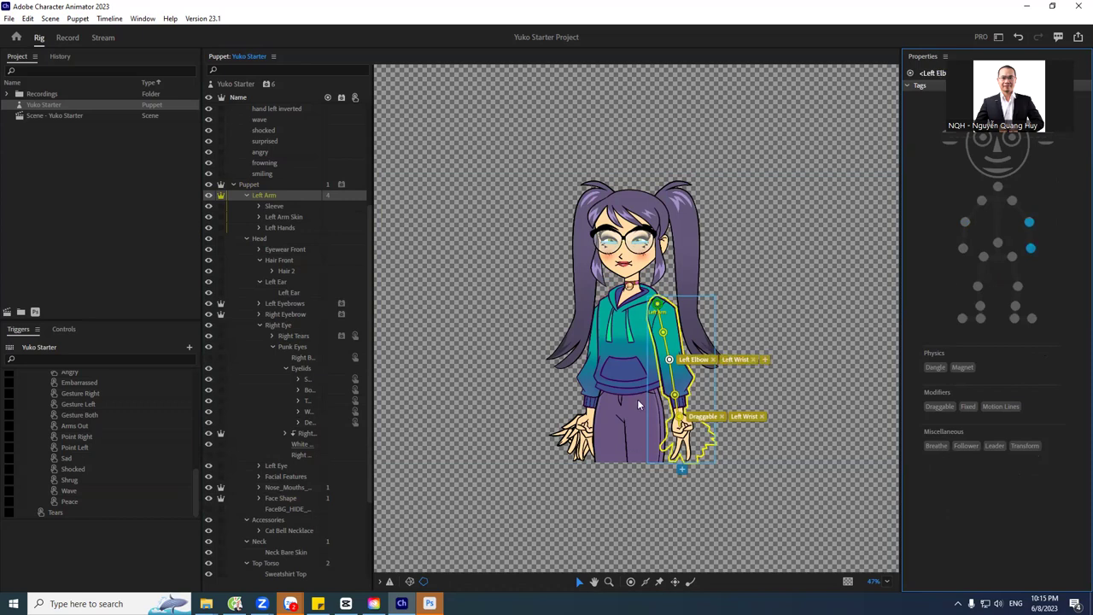
left_click(670, 361)
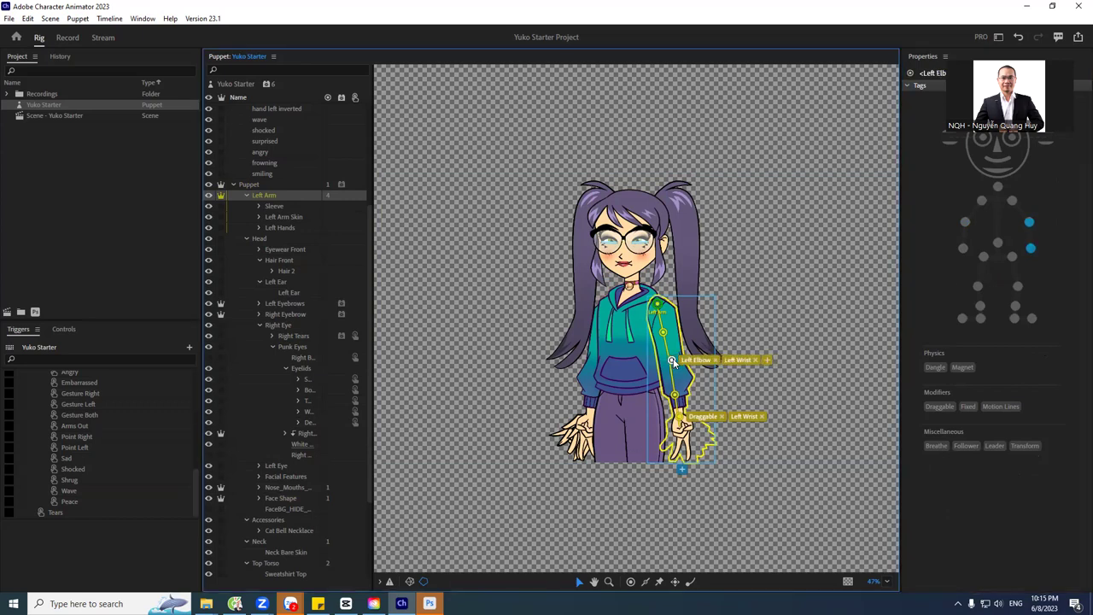
left_click(1031, 246)
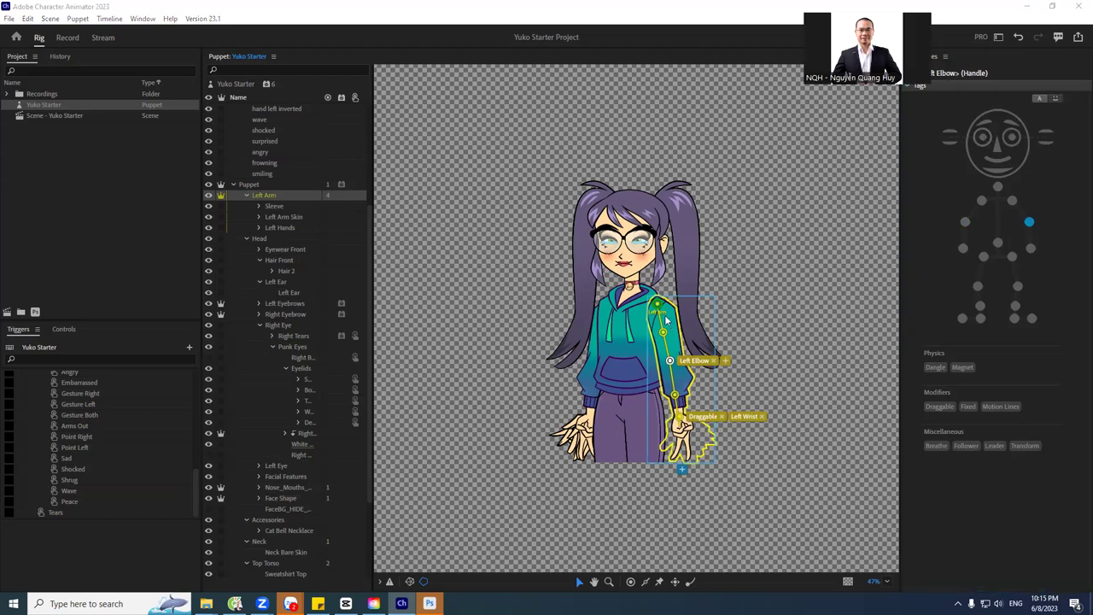
Move the right eye's Default eyelid layer to about X 119.3 px and Y -14.9 px.
left_click(774, 294)
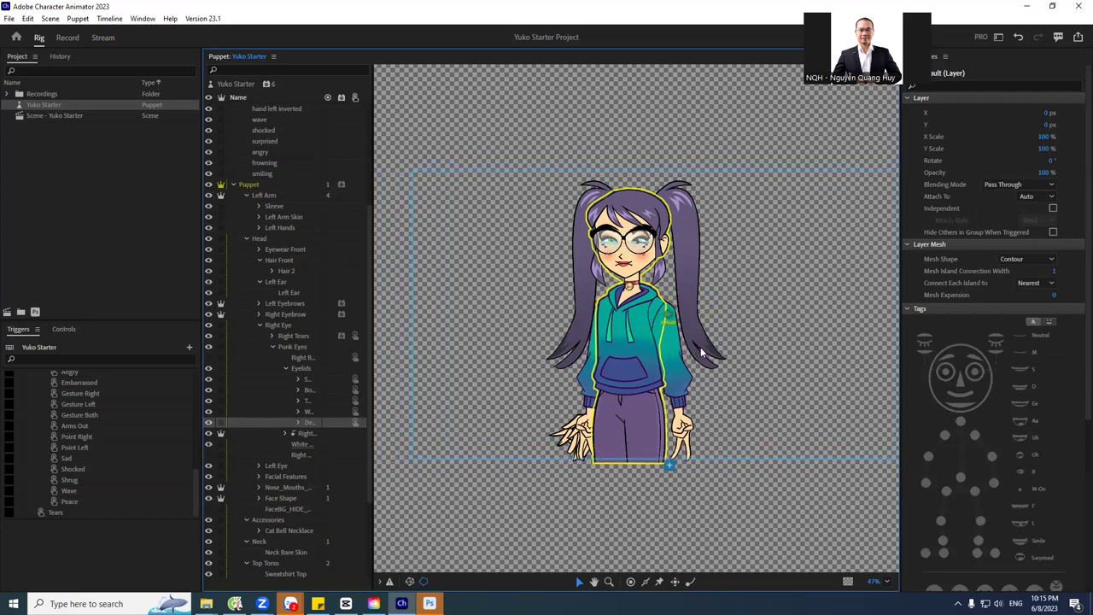
scroll(702, 352, "down", 1)
left_click(690, 508)
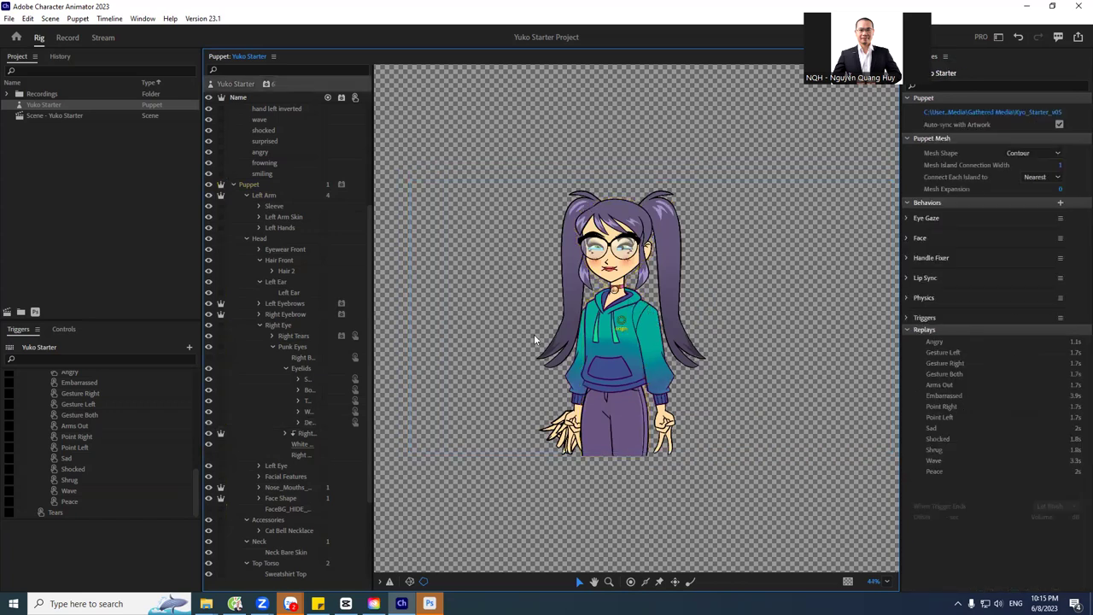
left_click(609, 352)
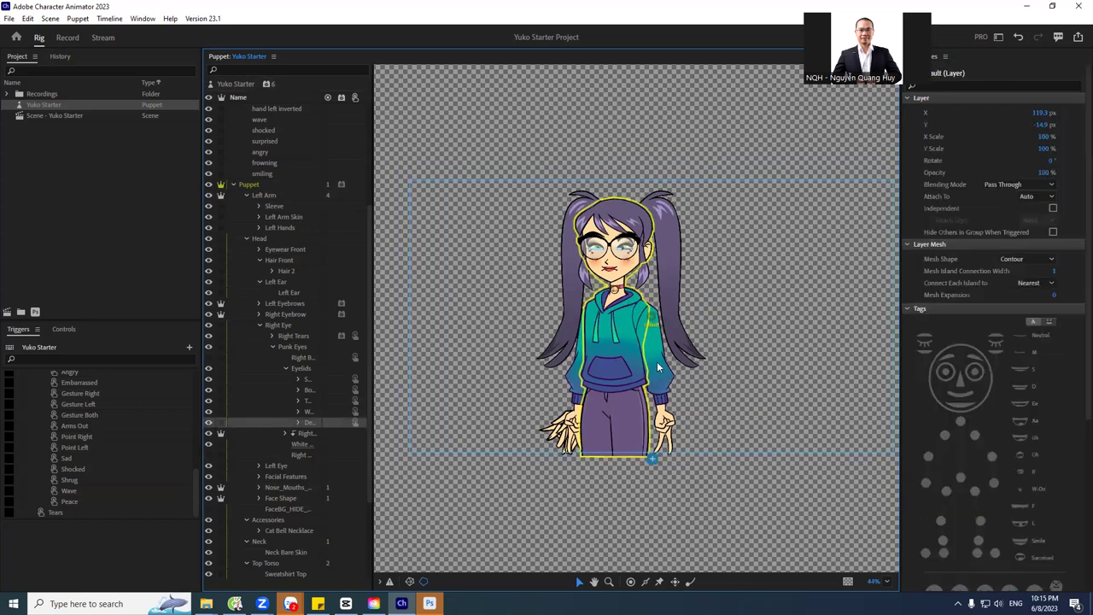
Try adding and removing the Oh and R mouth-shape tags on the Default eyelid layer.
left_click(1022, 460)
left_click(1022, 455)
left_click(1023, 461)
left_click(1020, 439)
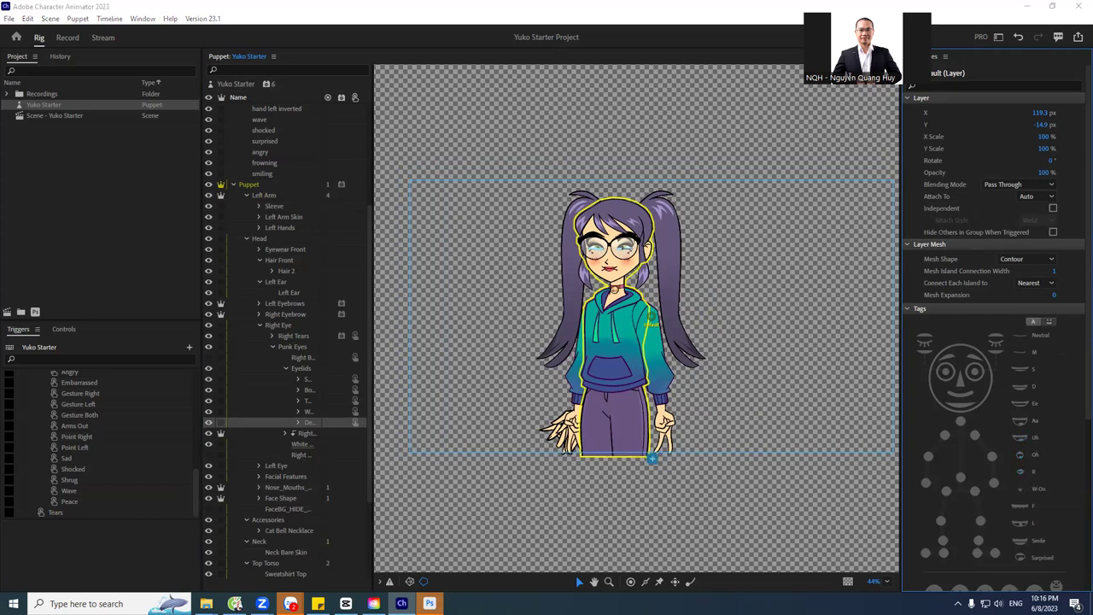
Switch to Photoshop, check the question and arms out icon layers, and clear a trial freehand selection.
key("alt+Tab")
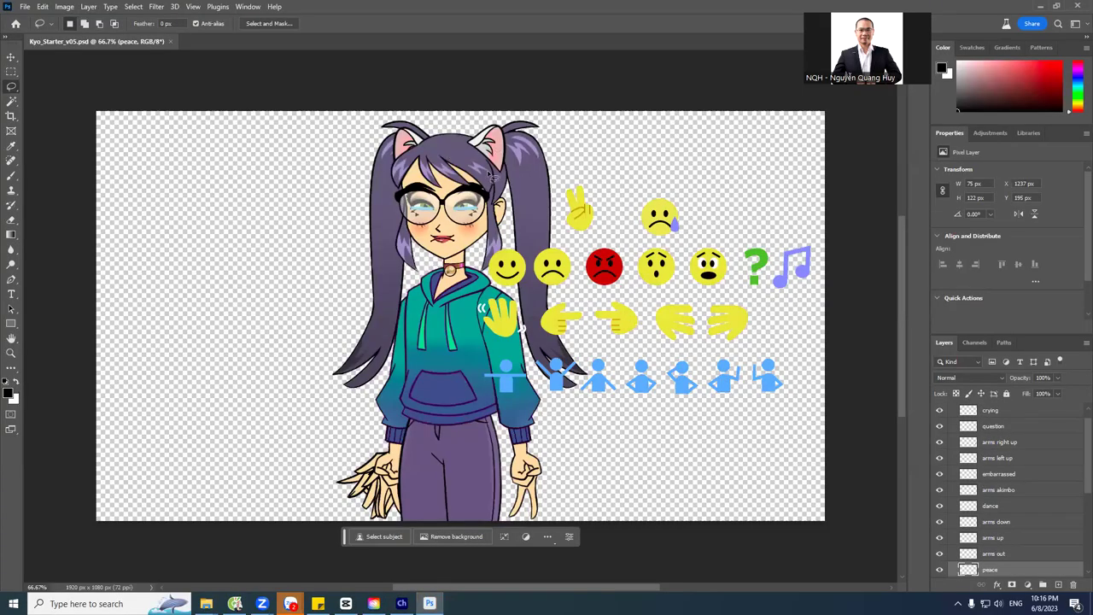
left_click(996, 428)
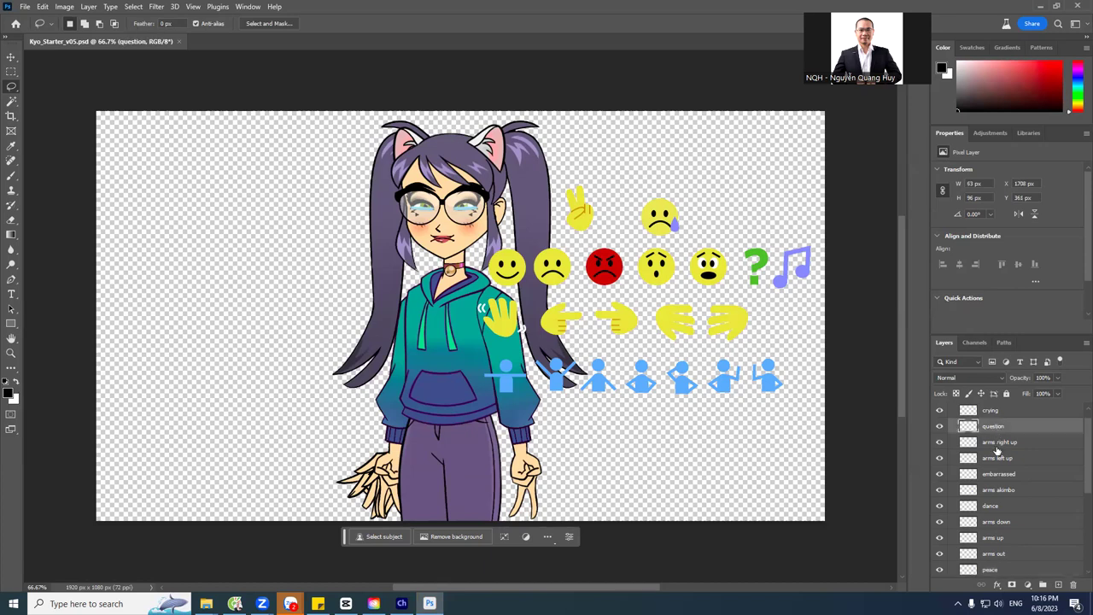
scroll(997, 445, "down", 3)
left_click(995, 440)
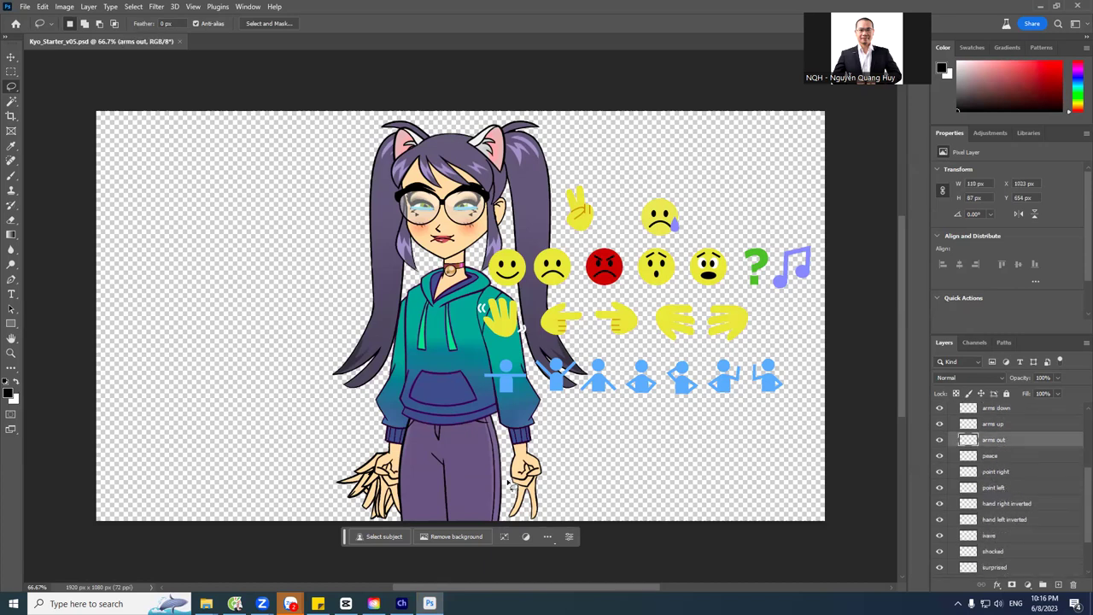
mouse_move(522, 384)
left_mouse_down()
mouse_move(574, 400)
mouse_move(546, 395)
left_mouse_up()
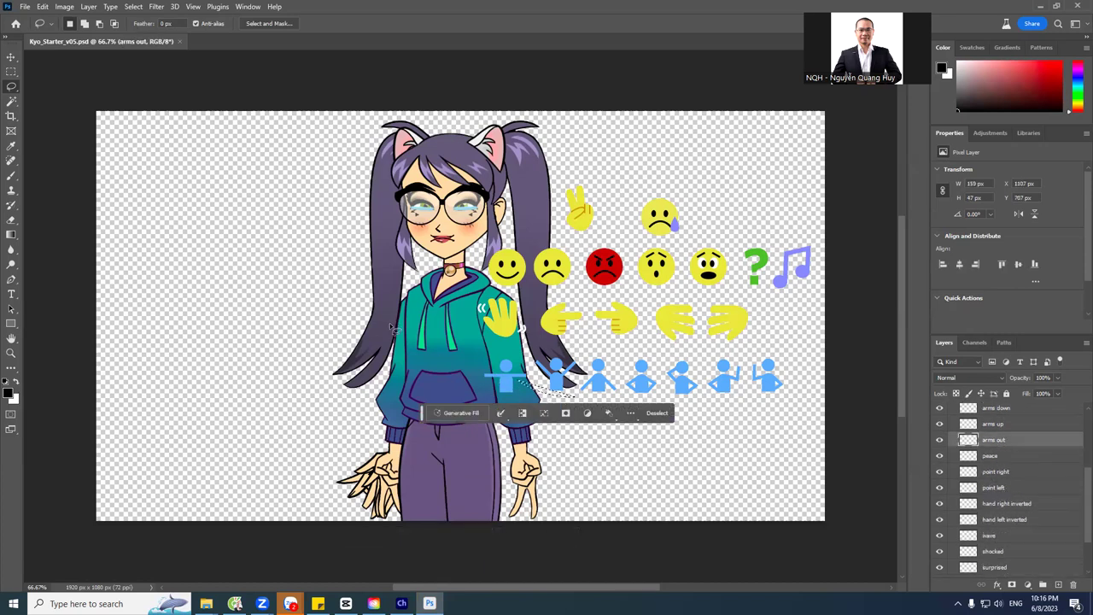
left_click(394, 328)
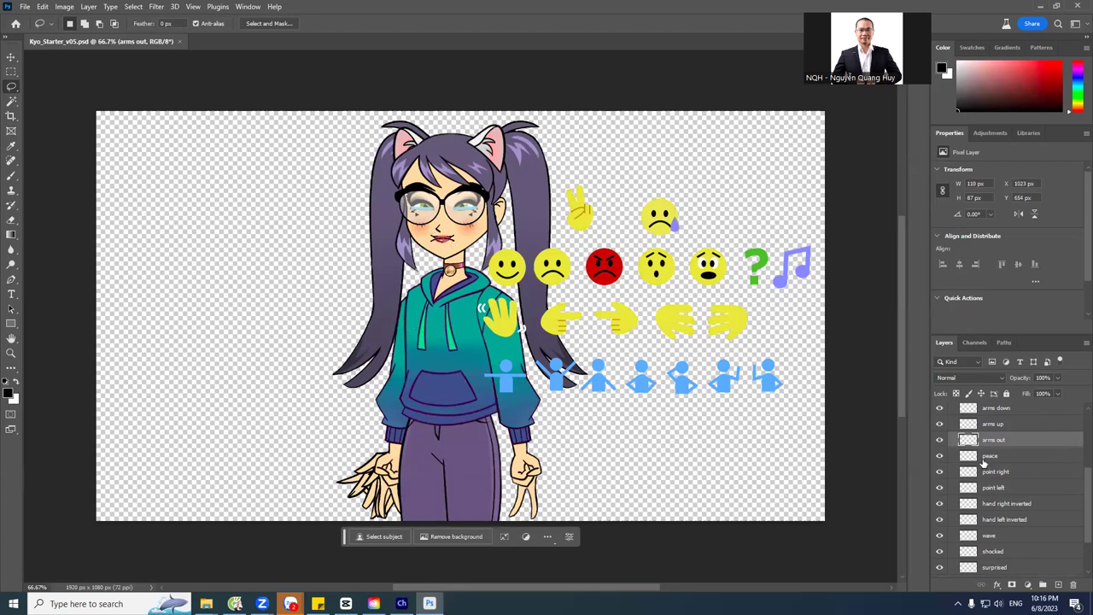
Check the peace icon layer by hiding and showing it, and return to Character Animator.
left_click(987, 457)
left_click(941, 456)
left_click(940, 456)
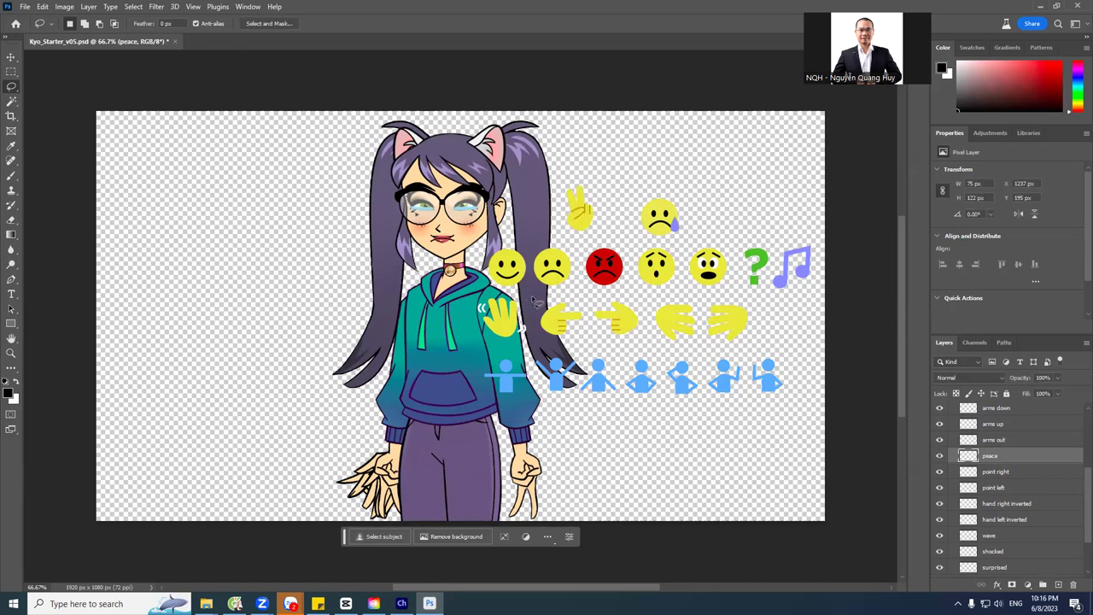
key("alt+Tab")
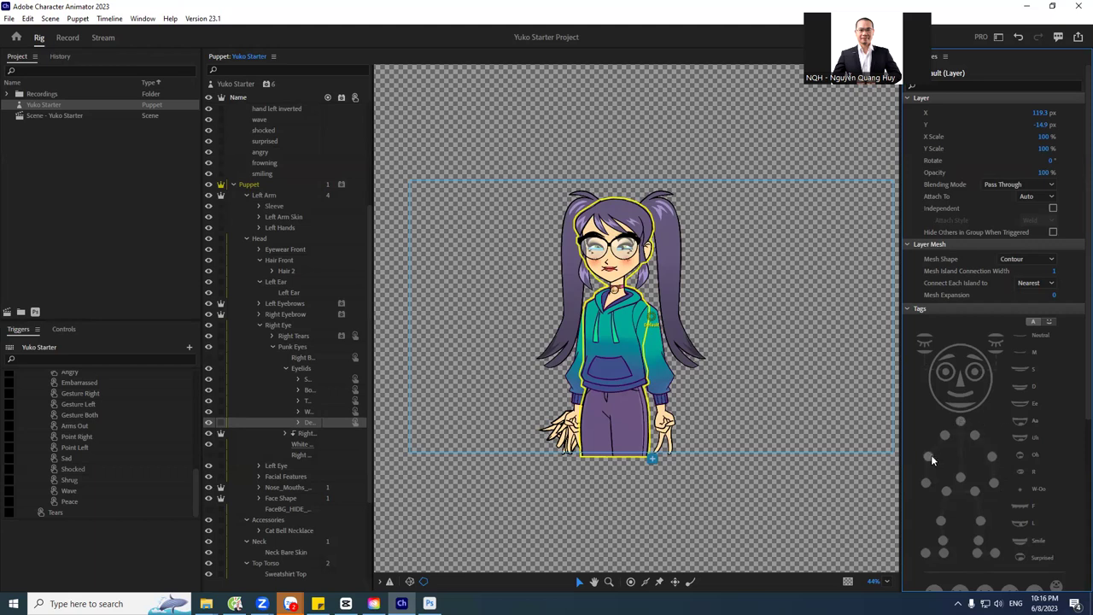
mouse_move(930, 454)
Undo the mouth-shape tag changes, the eyelid layer move and the elbow handle move.
left_click(128, 192)
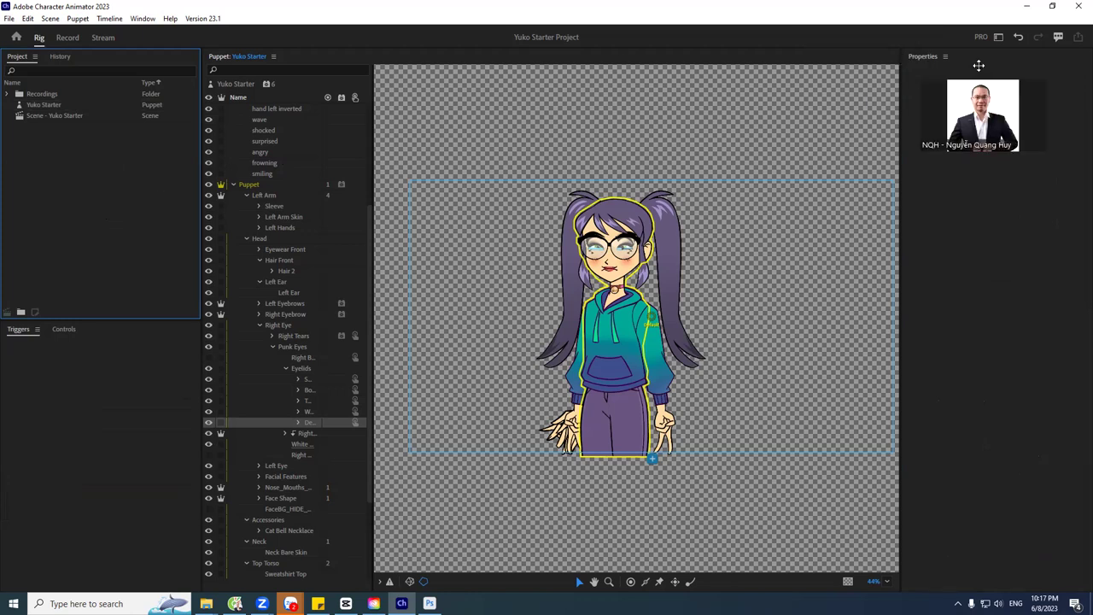
left_click(1018, 36)
left_click(1019, 37)
left_click(1018, 37)
left_click(1018, 36)
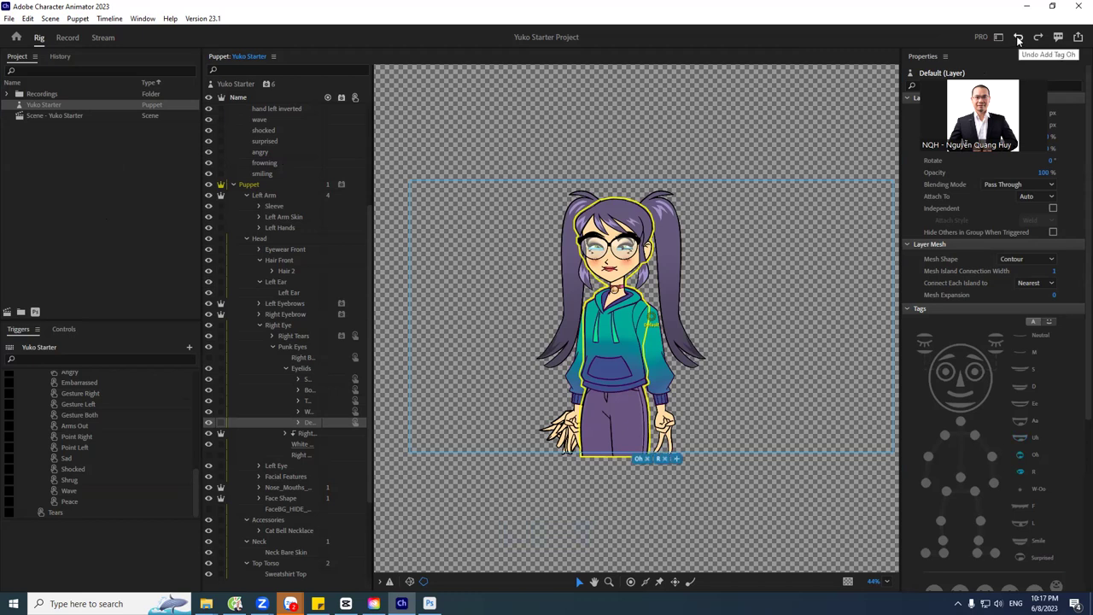
left_click(1018, 38)
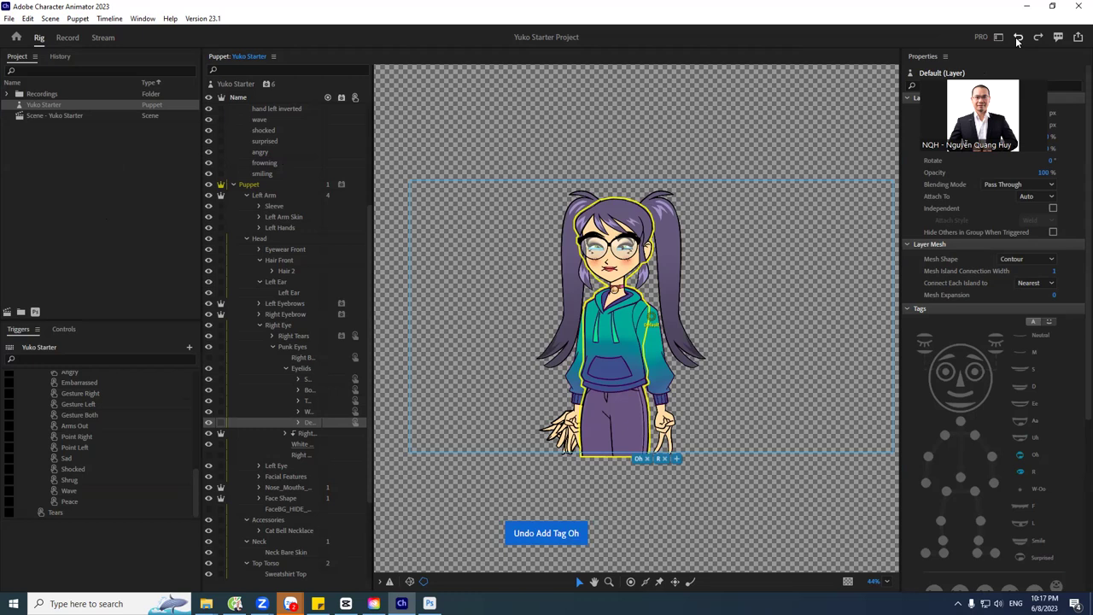
left_click(1015, 38)
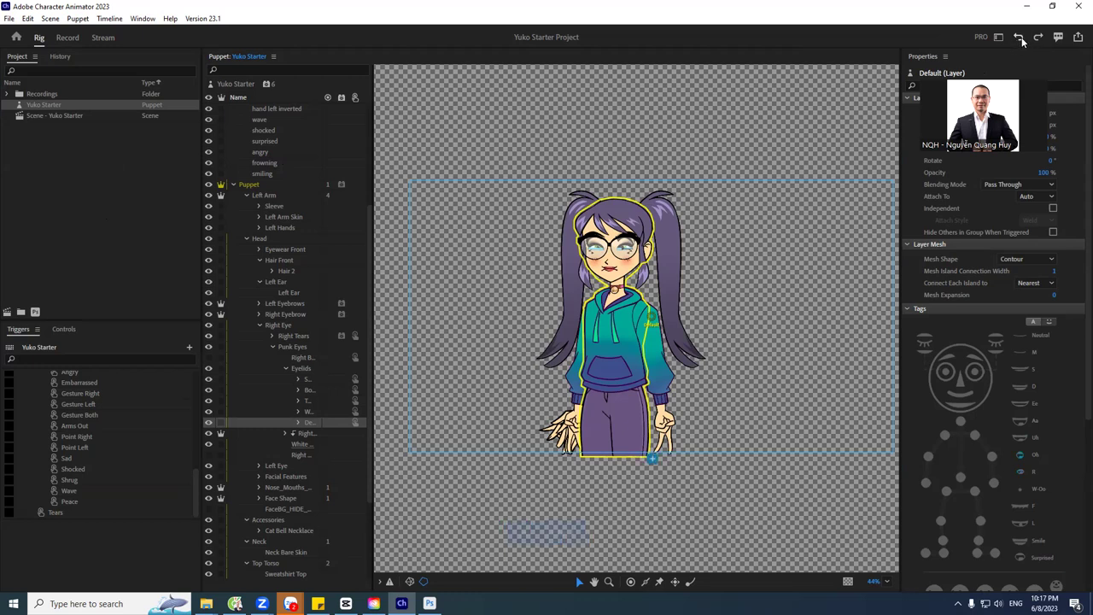
left_click(1019, 39)
left_click(1019, 39)
left_click(1019, 39)
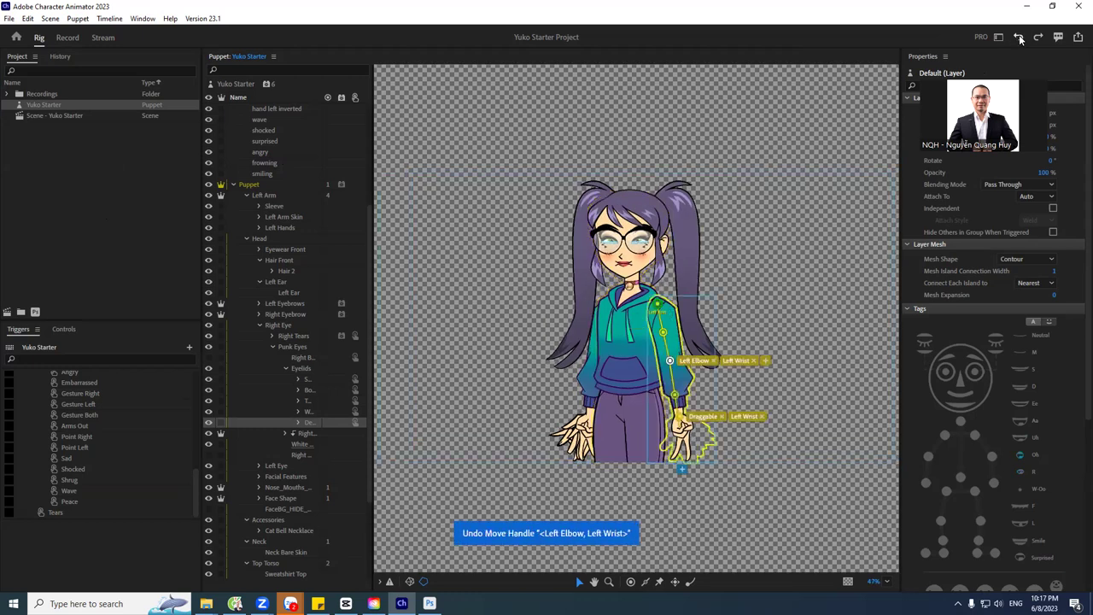
Undo the earlier edits back through the cat ear and recording deletions to the Starter mode scene.
left_click(1019, 39)
left_click(1019, 39)
left_click(1020, 39)
left_click(1019, 38)
left_click(1019, 38)
left_click(1019, 39)
left_click(1020, 38)
left_click(1020, 39)
left_click(1019, 39)
left_click(1019, 38)
left_click(1019, 39)
left_click(1019, 39)
left_click(1019, 38)
left_click(1019, 39)
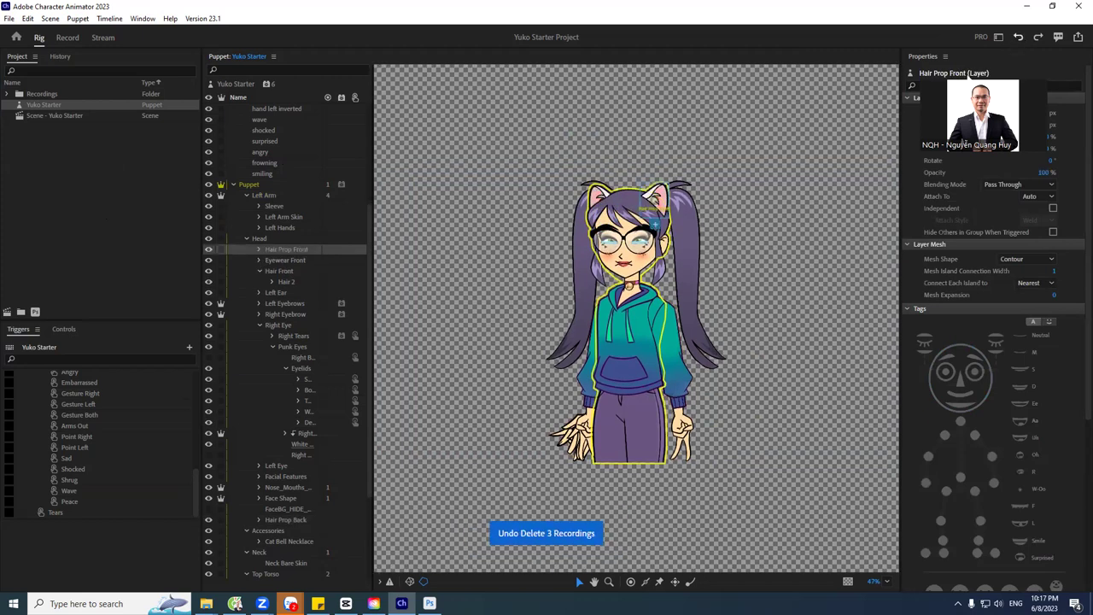
key("ctrl+z")
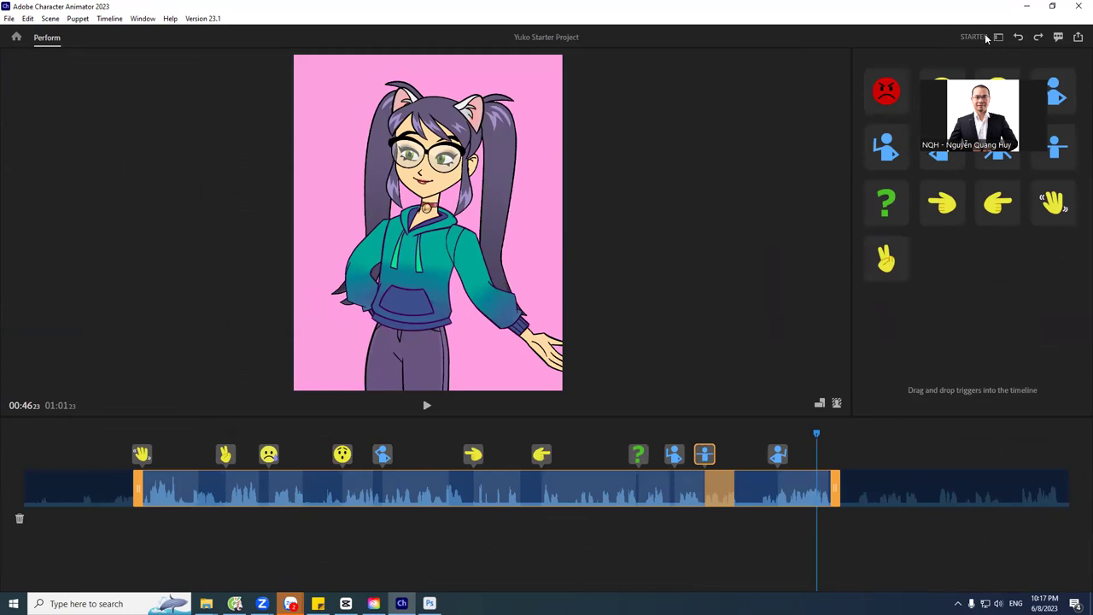
Switch the project from Starter to Pro mode and open the Yuko Starter puppet in Rig mode.
left_click(986, 35)
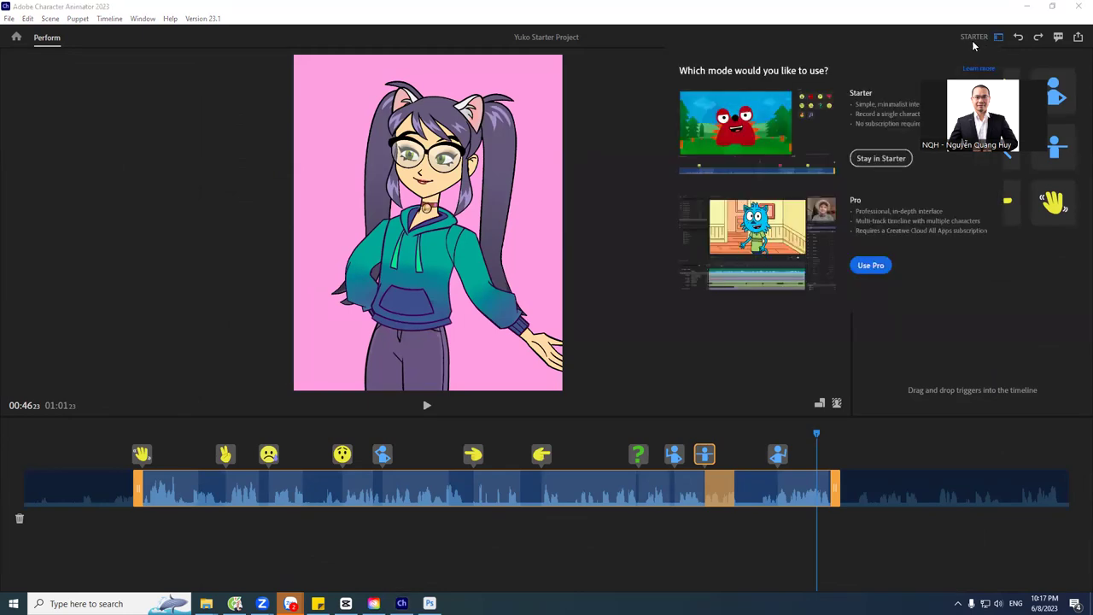
left_click(865, 269)
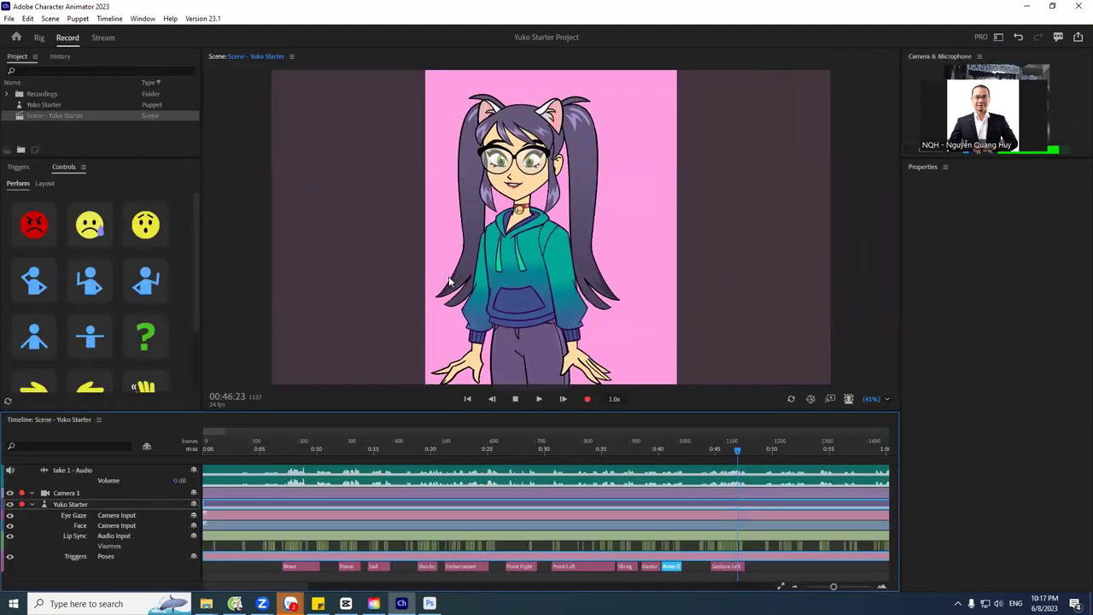
left_click(39, 38)
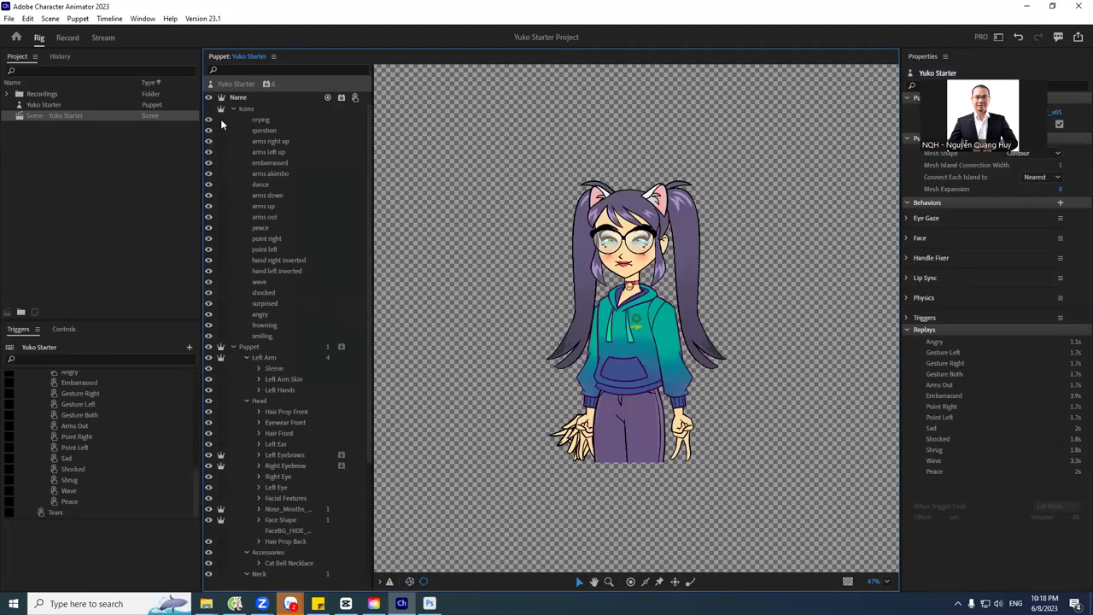
Check the crying icon layer, reopen the Yuko Starter puppet from the project, and select its Default eyelid layer.
left_click(255, 120)
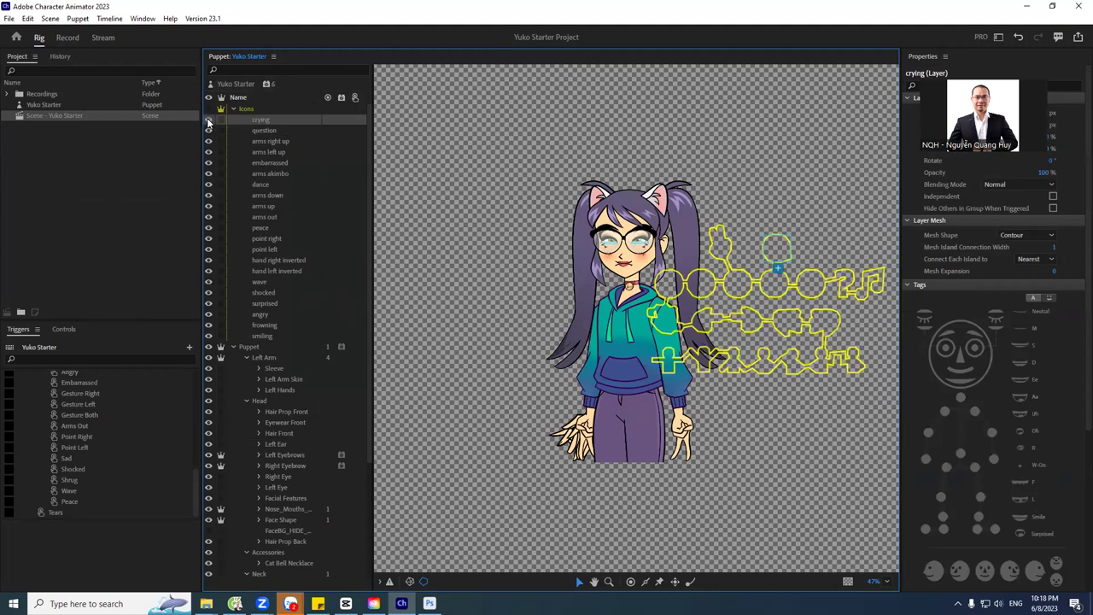
left_click(57, 126)
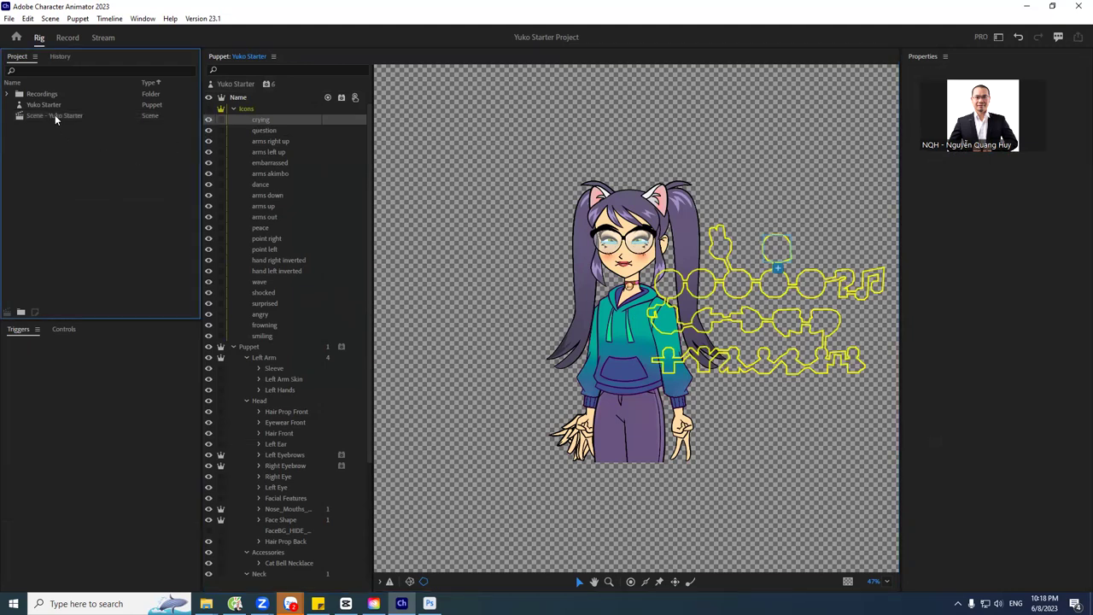
left_click(56, 105)
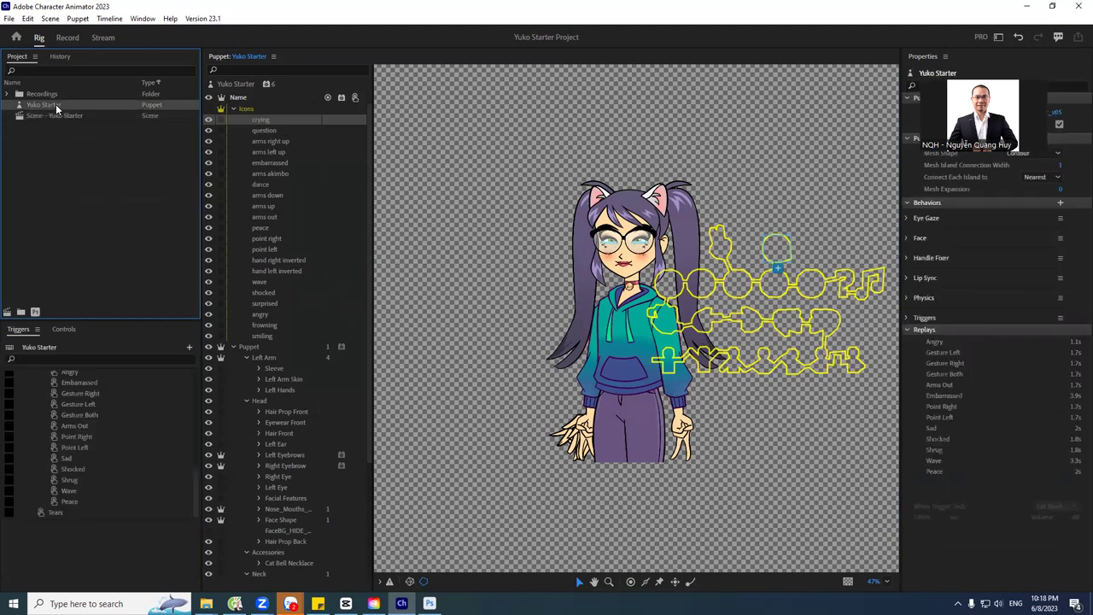
double_click(56, 103)
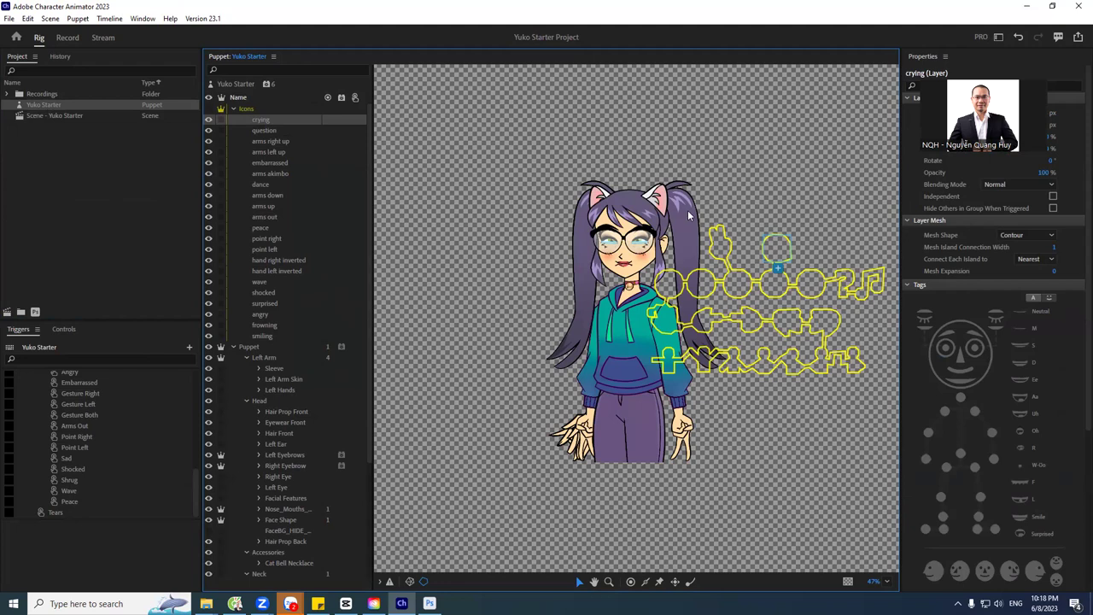
left_click(761, 299)
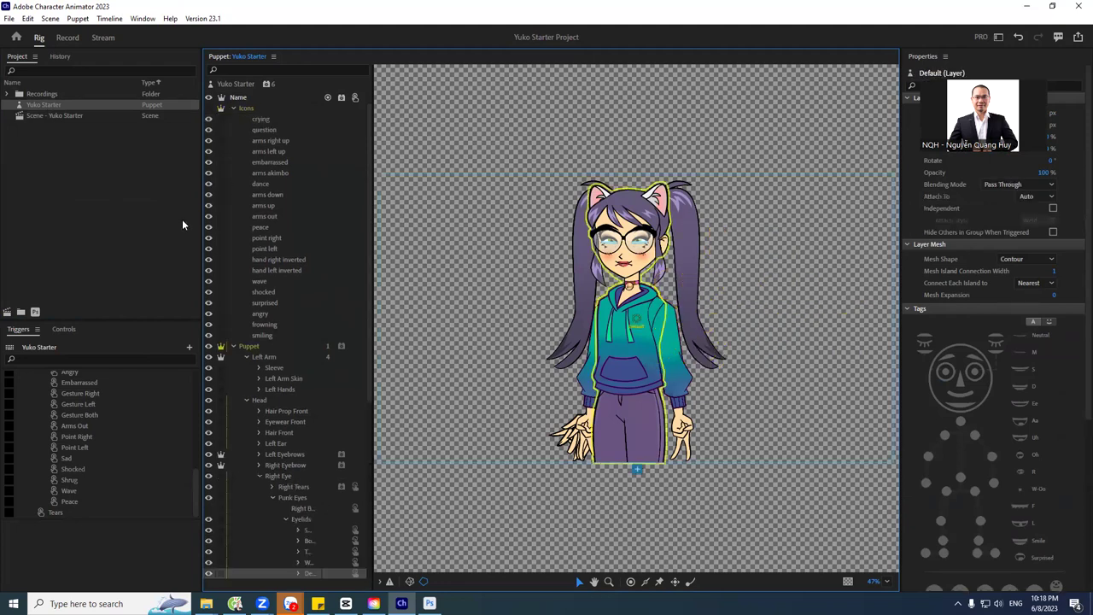
Leave the Yuko Starter rig for the Record workspace and switch from Pro to Starter mode.
scroll(286, 475, "down", 6)
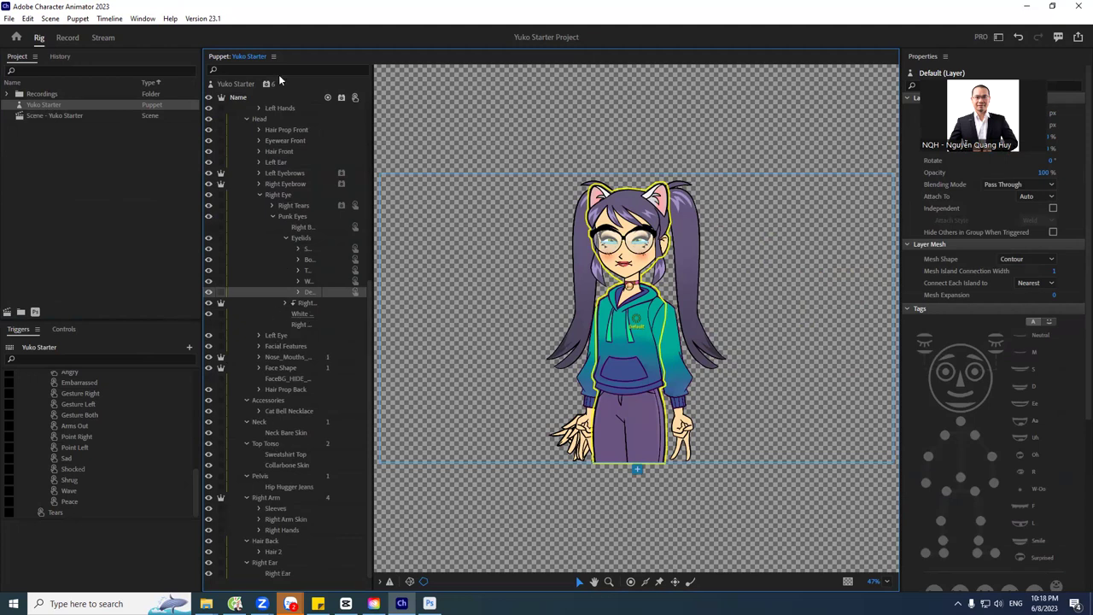
left_click(551, 143)
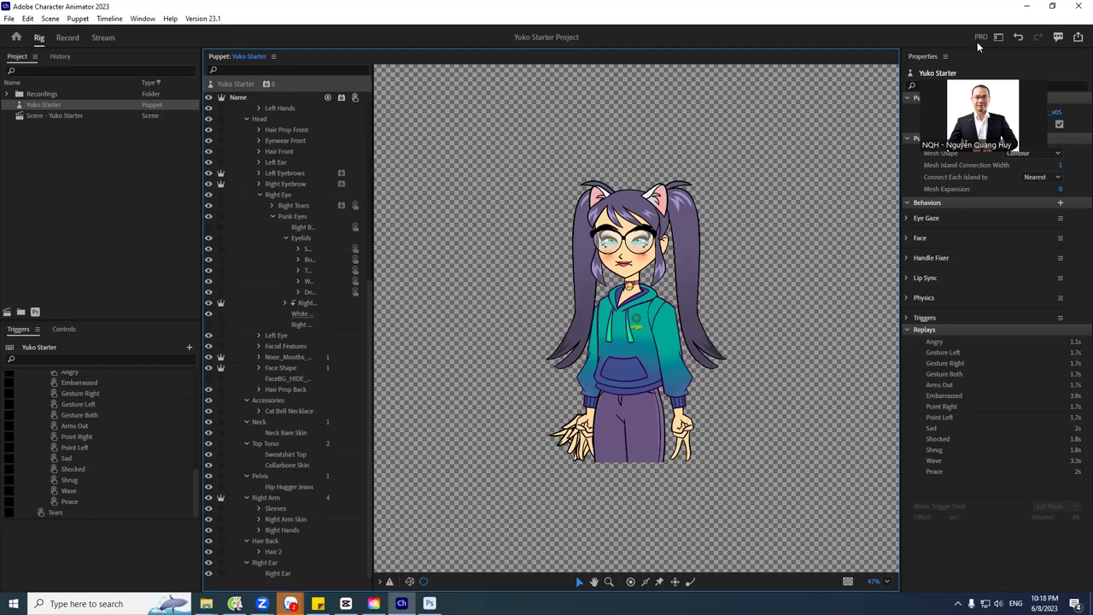
left_click(67, 37)
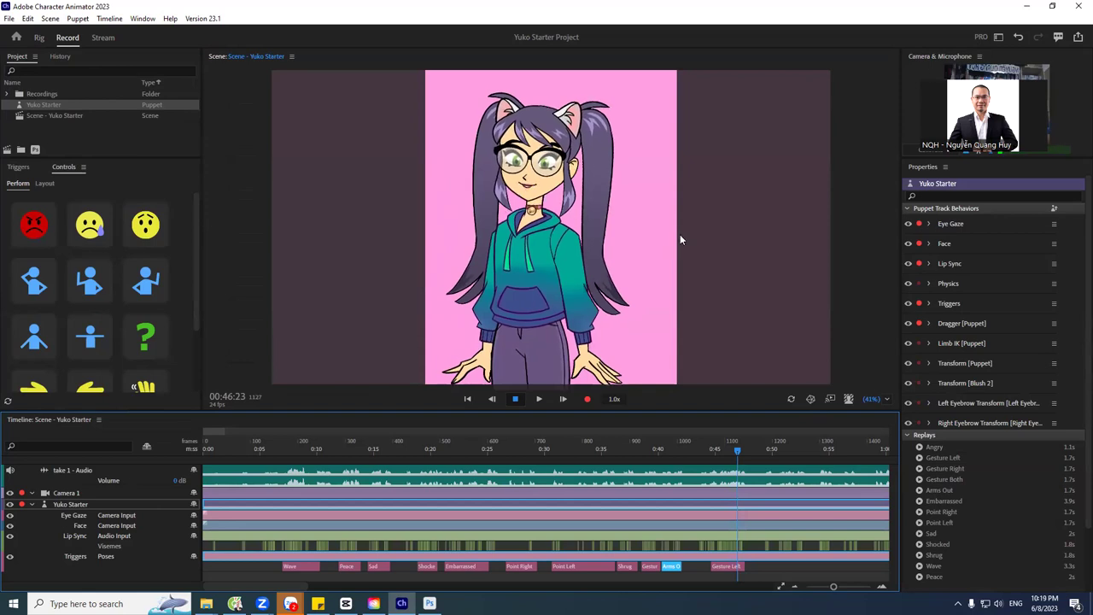
left_click(998, 36)
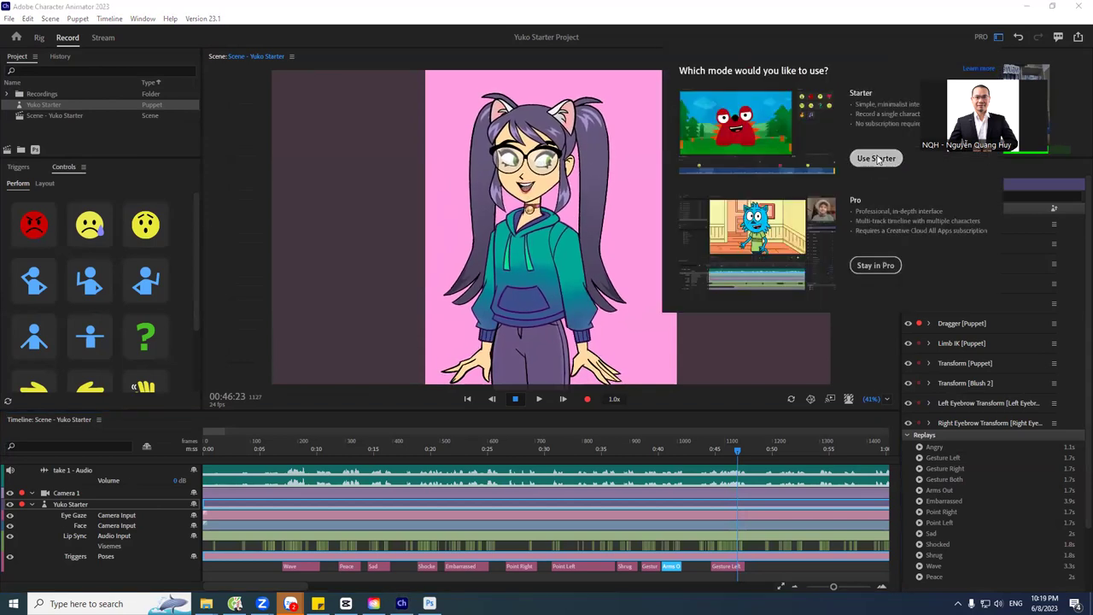
left_click(877, 159)
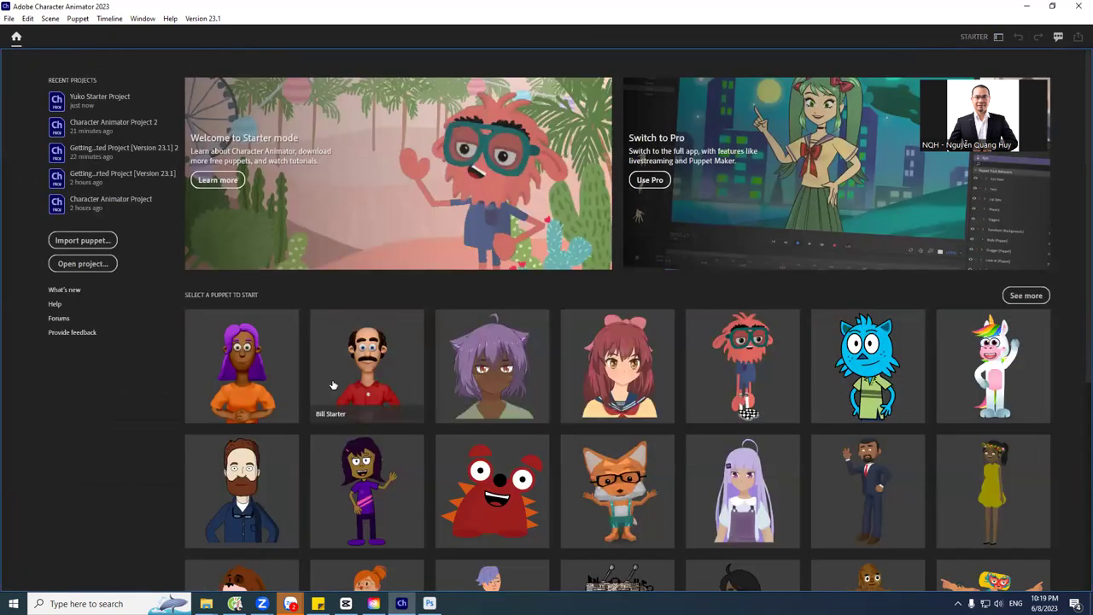
Look through the starter puppets on the home screen and check the puppet import dialog.
scroll(504, 410, "down", 4)
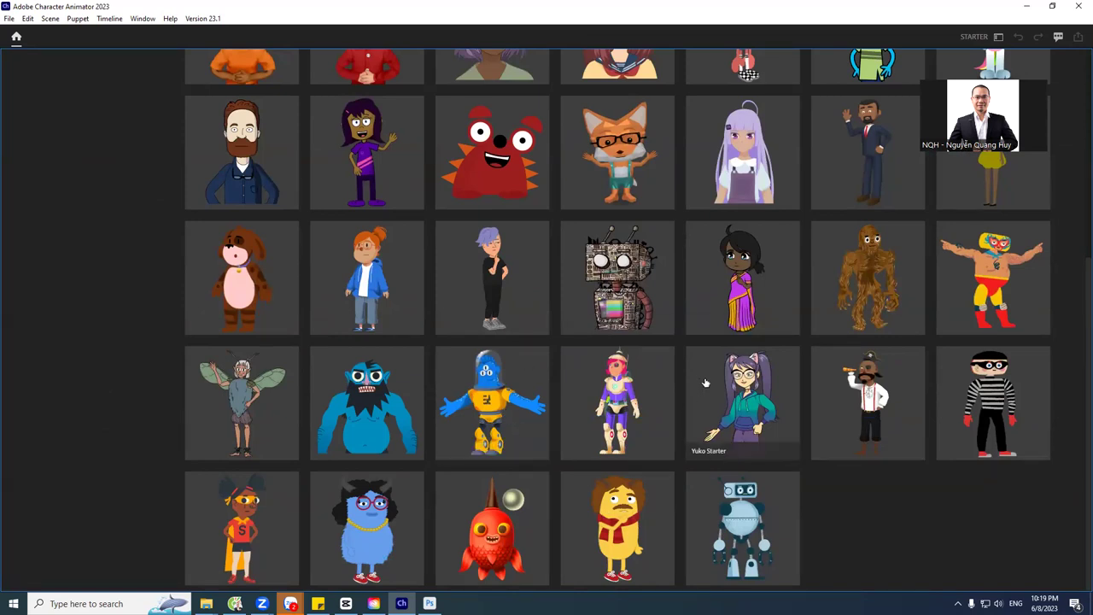
scroll(646, 434, "up", 4)
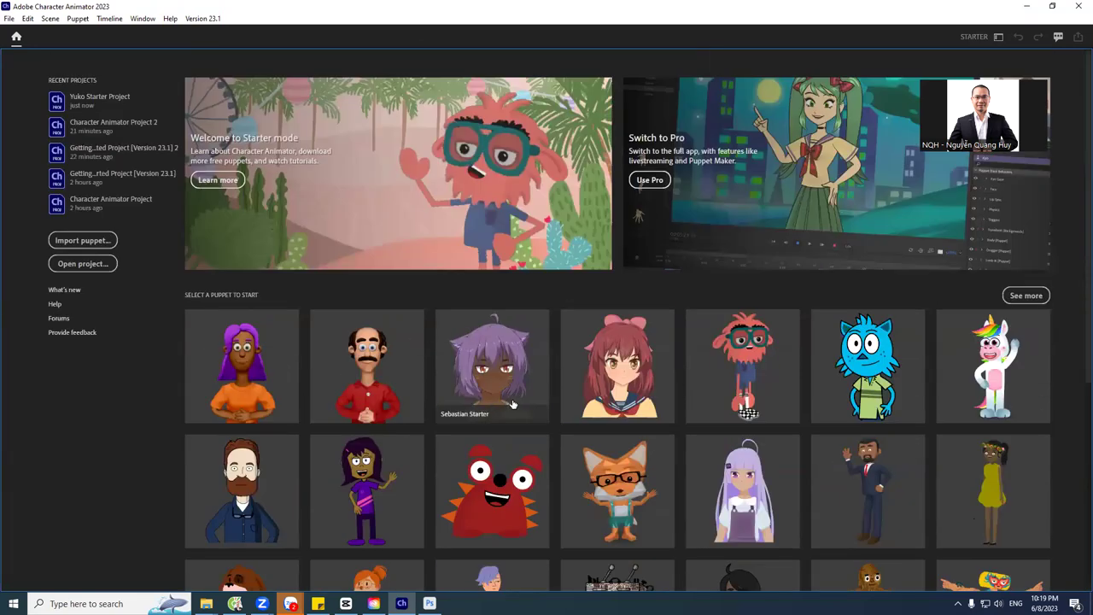
left_click(91, 240)
left_click(507, 314)
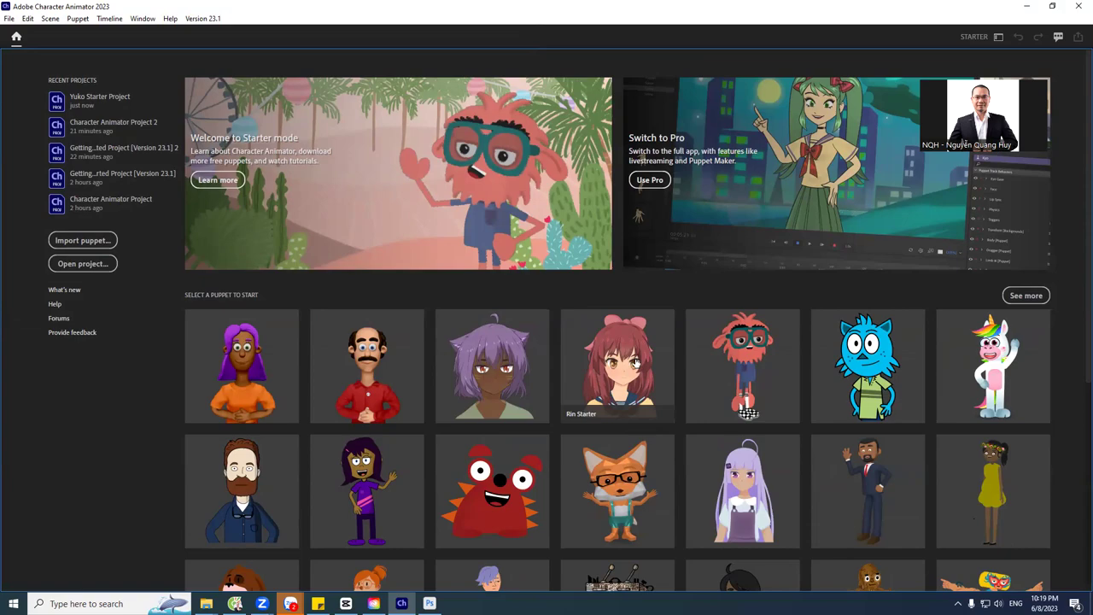
Open the web page with more puppets and examine the free example puppets it offers.
left_click(1024, 295)
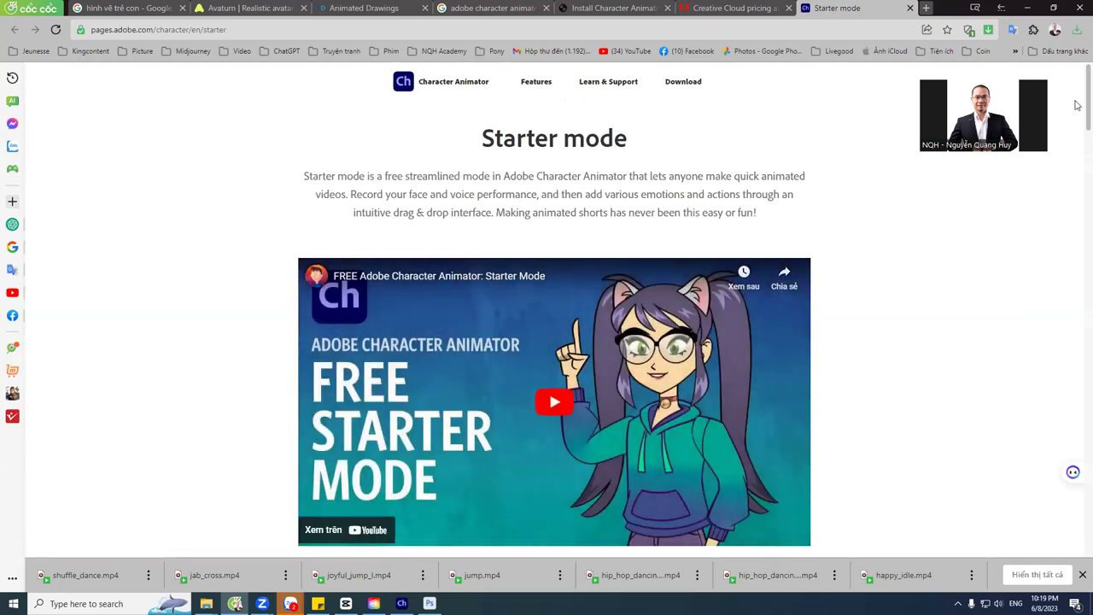
scroll(1078, 142, "down", 5)
scroll(1078, 145, "down", 1)
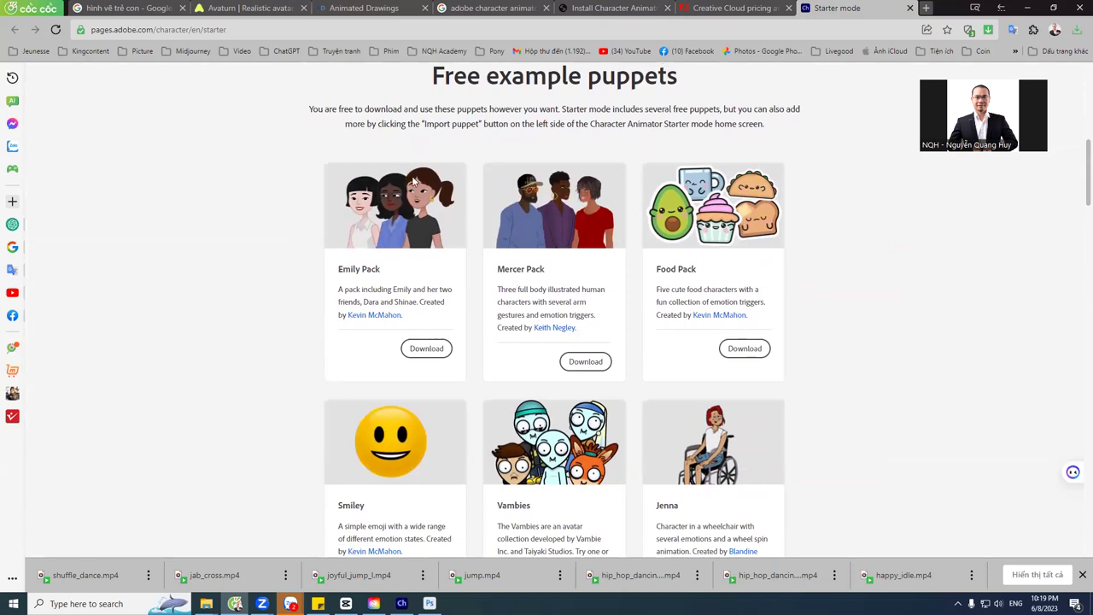
scroll(278, 366, "down", 5)
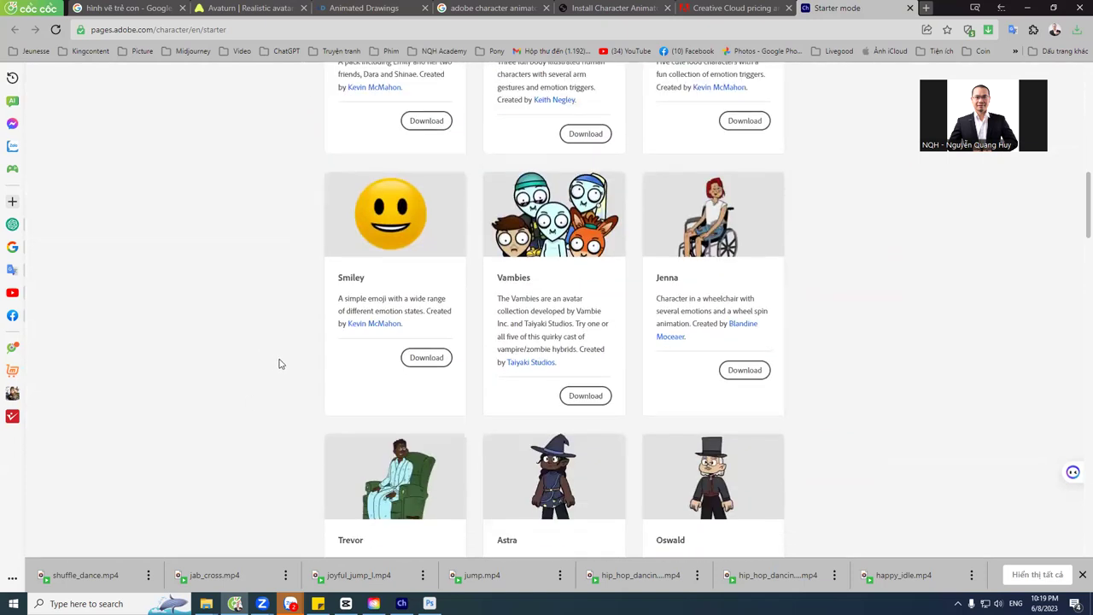
scroll(284, 365, "down", 2)
scroll(285, 364, "down", 2)
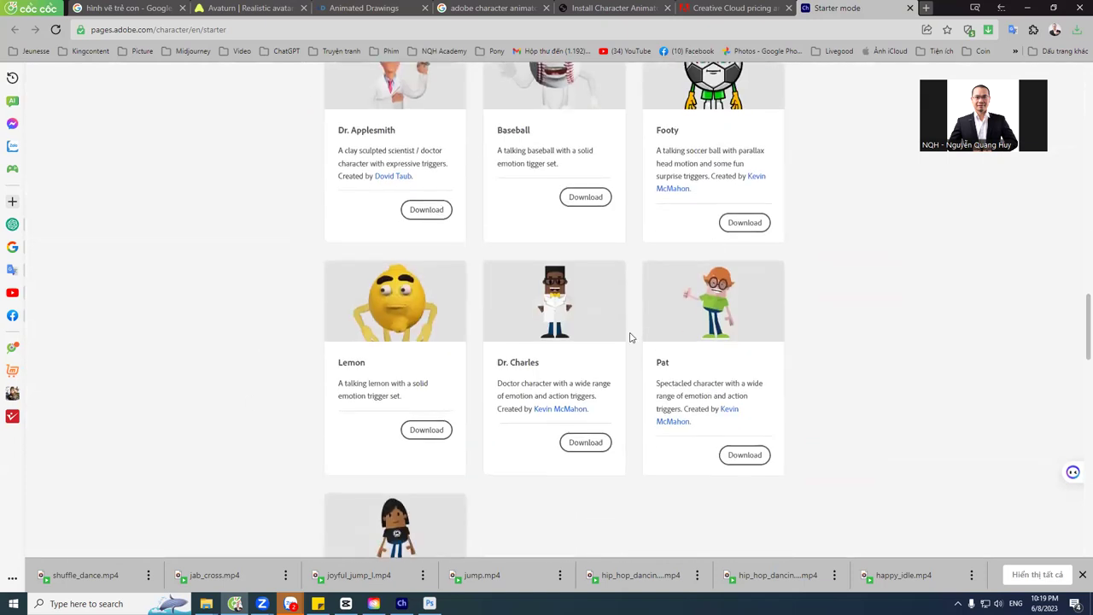
scroll(548, 347, "down", 2)
scroll(531, 359, "up", 3)
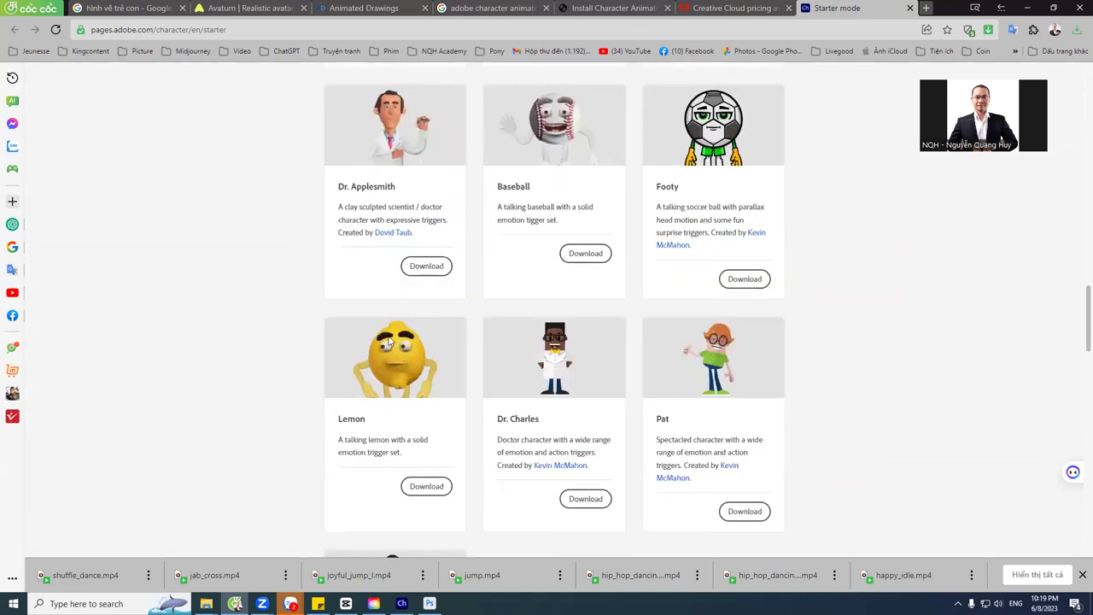
scroll(549, 393, "up", 2)
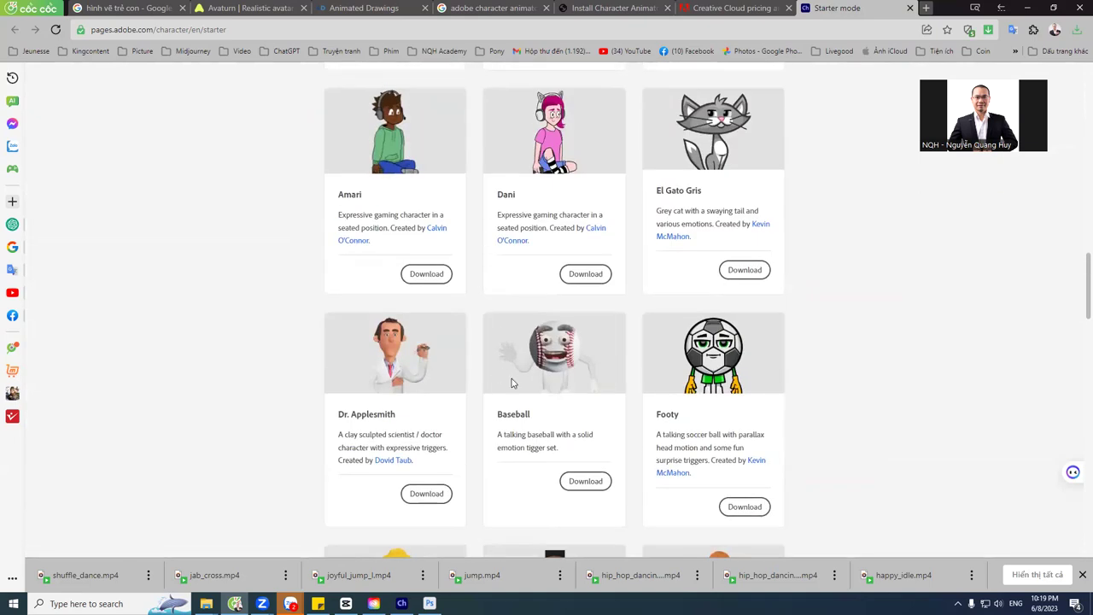
scroll(479, 402, "up", 3)
scroll(610, 398, "up", 4)
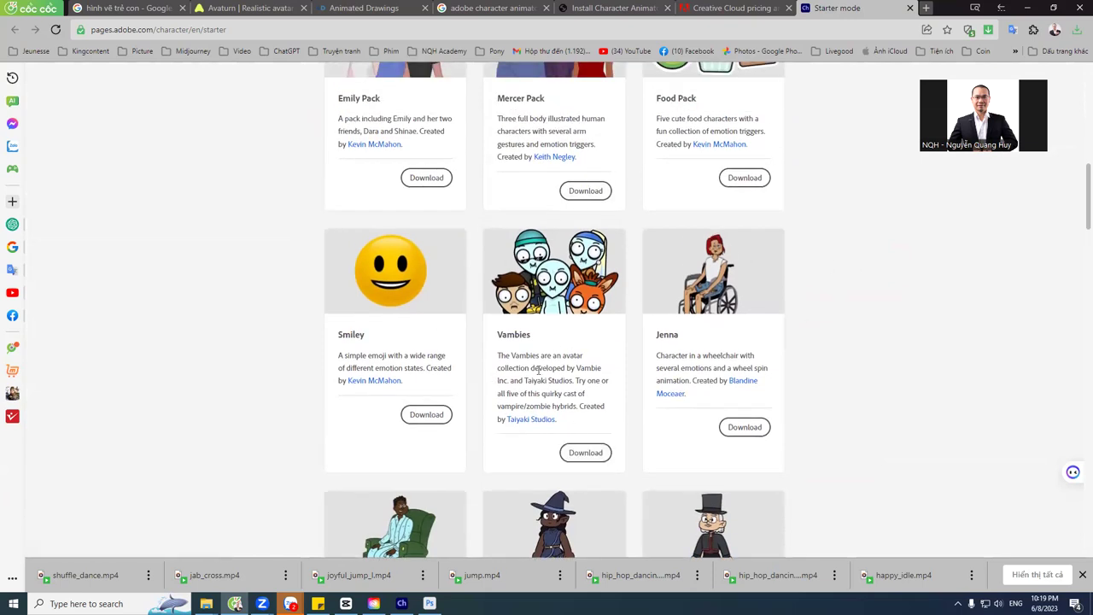
scroll(534, 369, "up", 3)
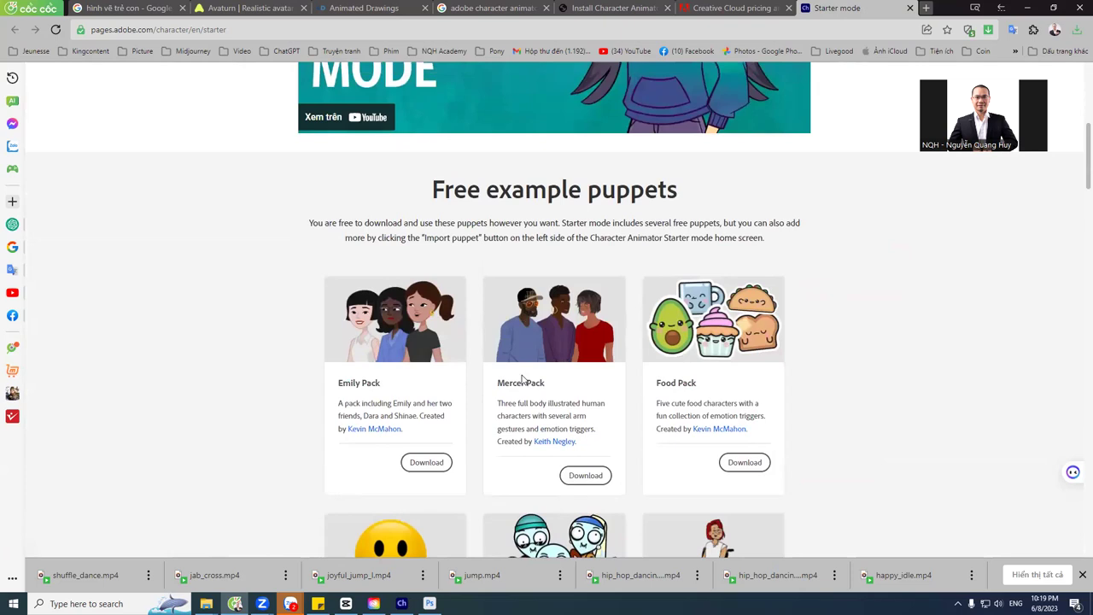
scroll(447, 433, "down", 2)
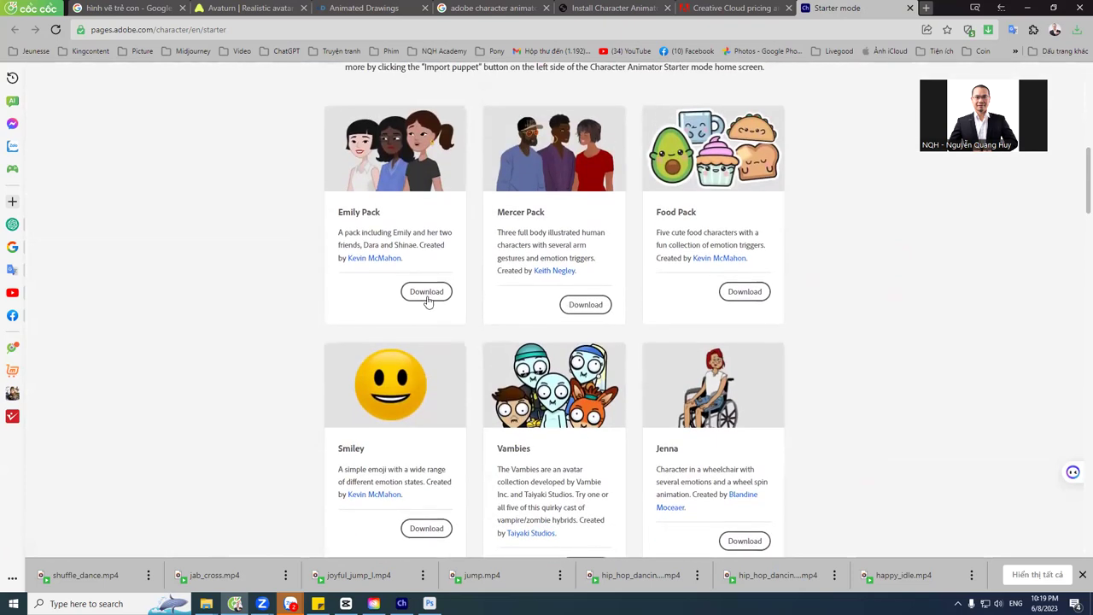
scroll(574, 427, "down", 2)
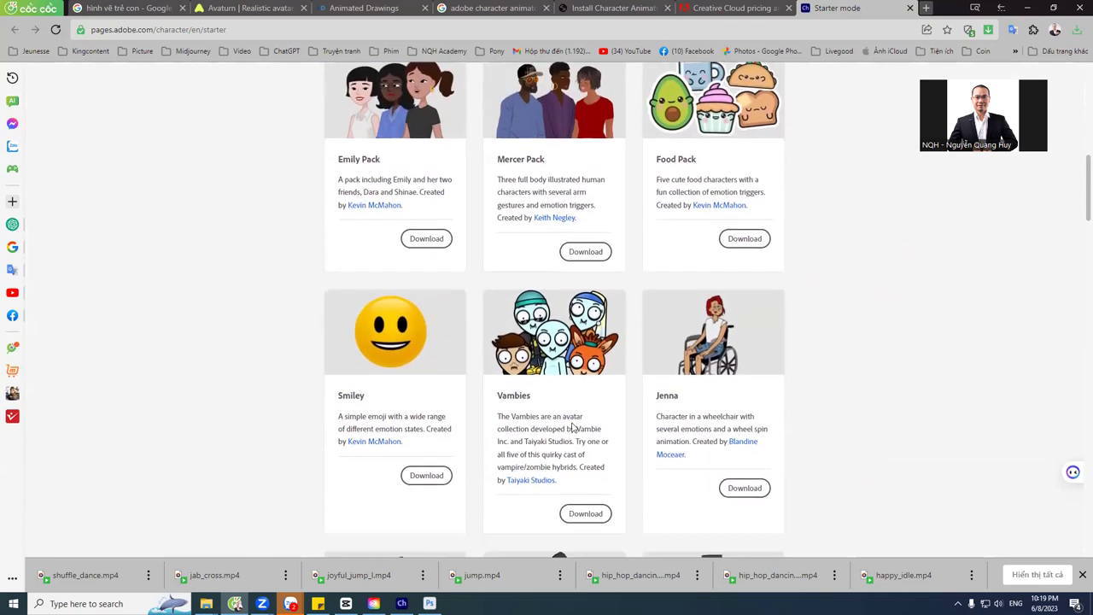
Download the Vambies puppet collection from the free example puppets.
left_click(586, 452)
left_click(588, 453)
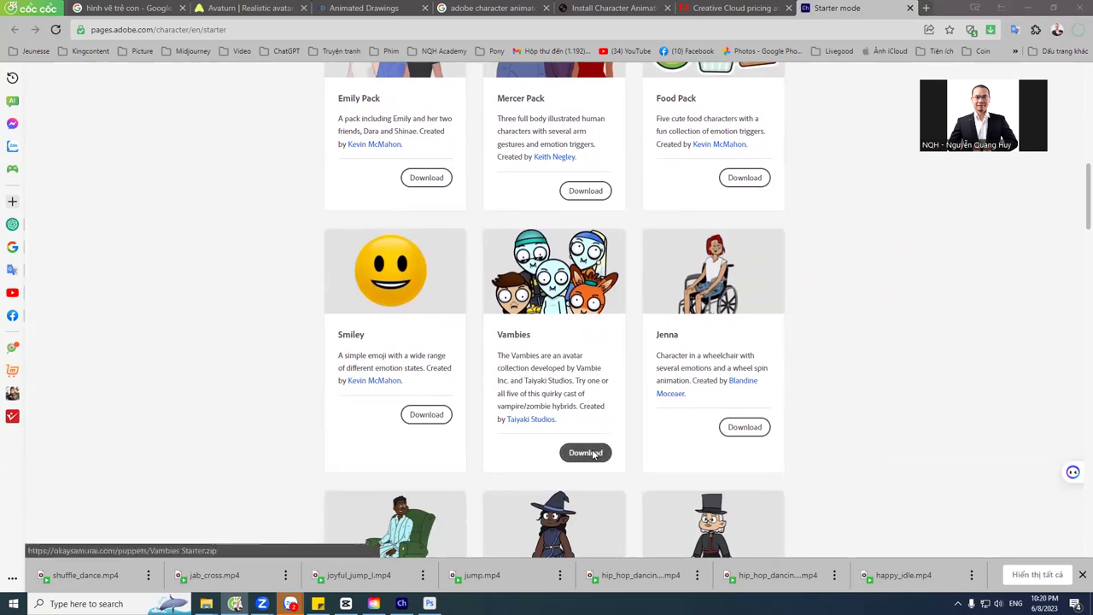
left_click(446, 288)
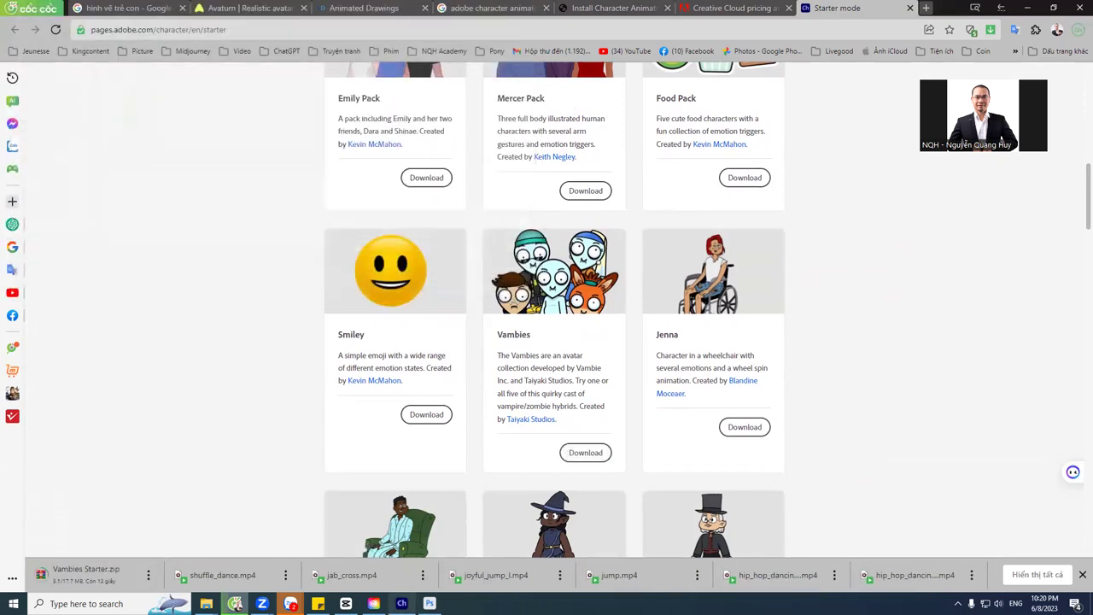
left_click(401, 604)
left_click(82, 240)
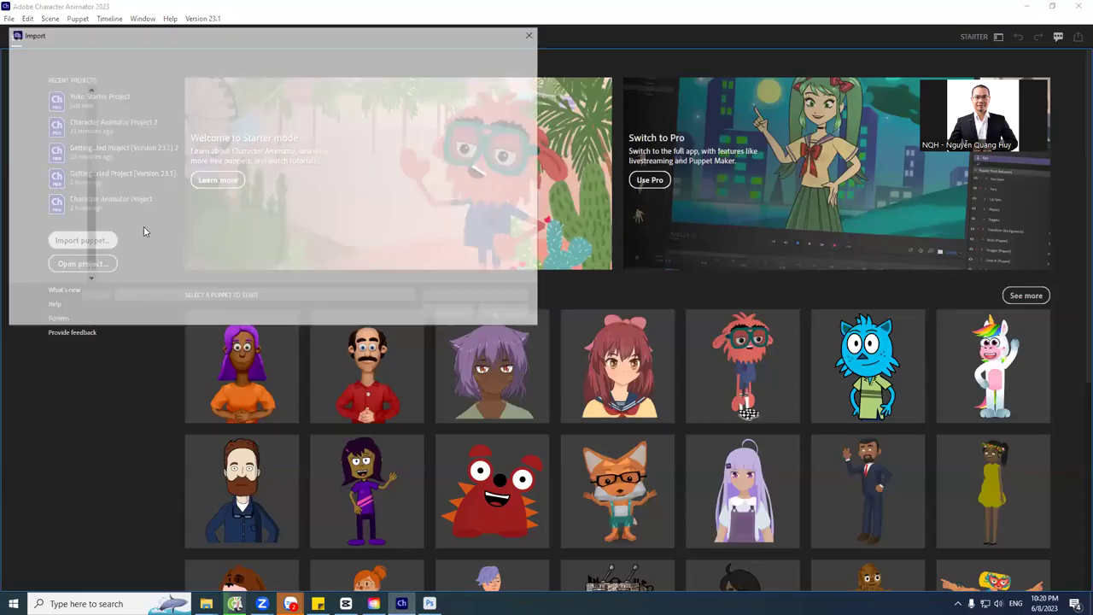
left_click(61, 168)
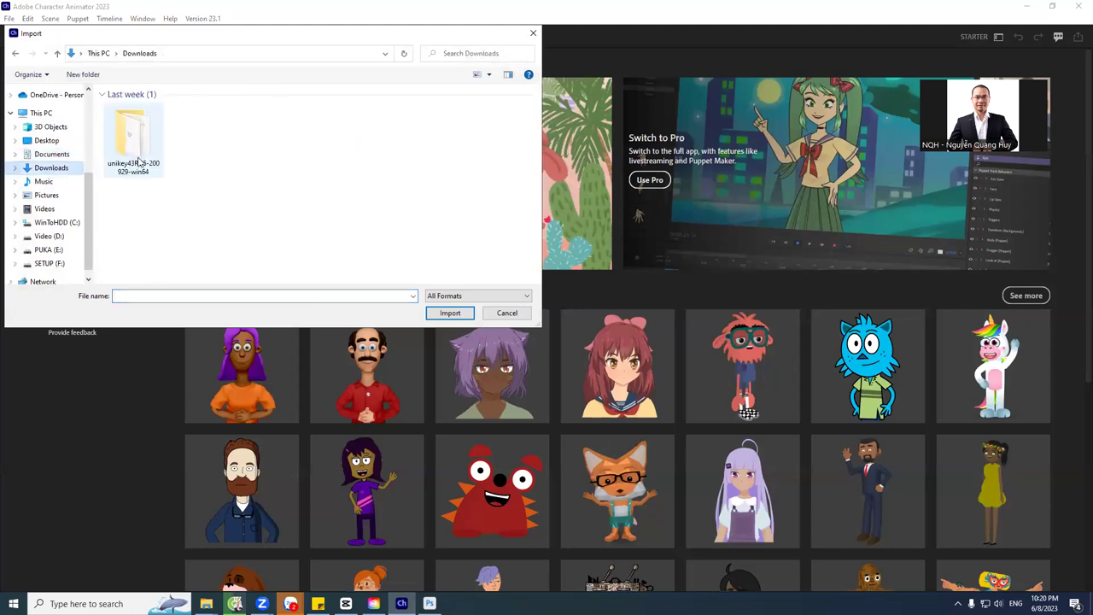
left_click(53, 155)
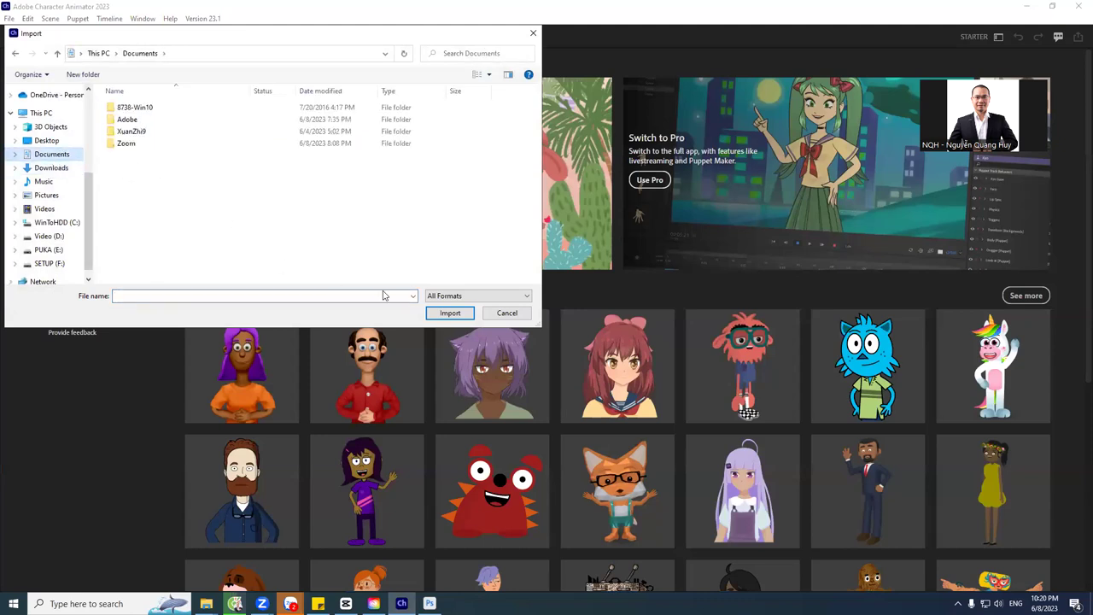
left_click(506, 312)
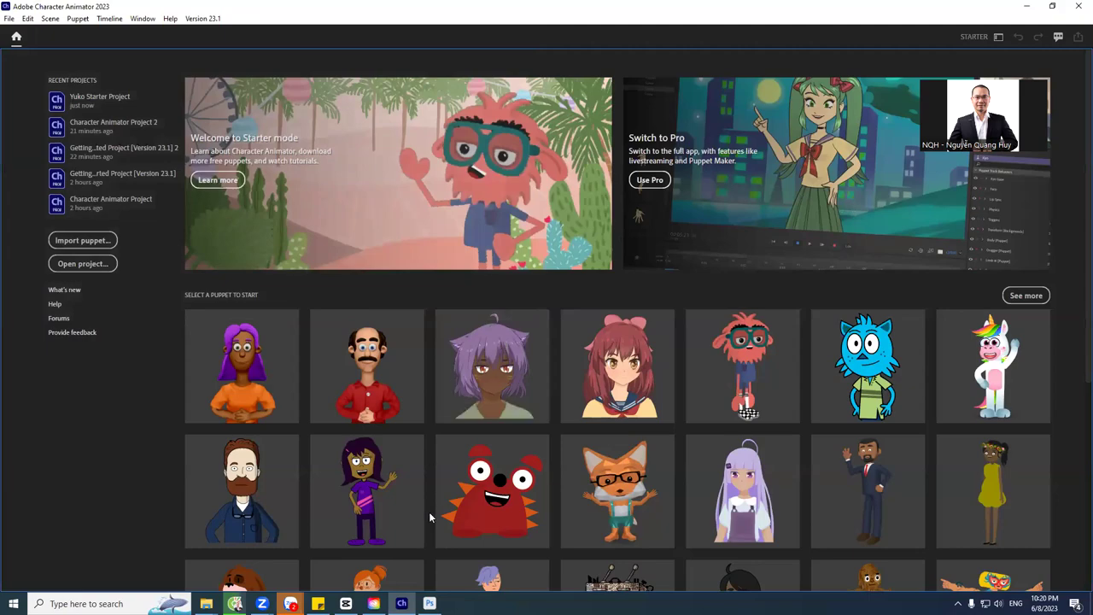
Check the Vambies download in the browser, then switch to Photoshop and close it with the Kyo_Starter_v05.psd document.
left_click(234, 604)
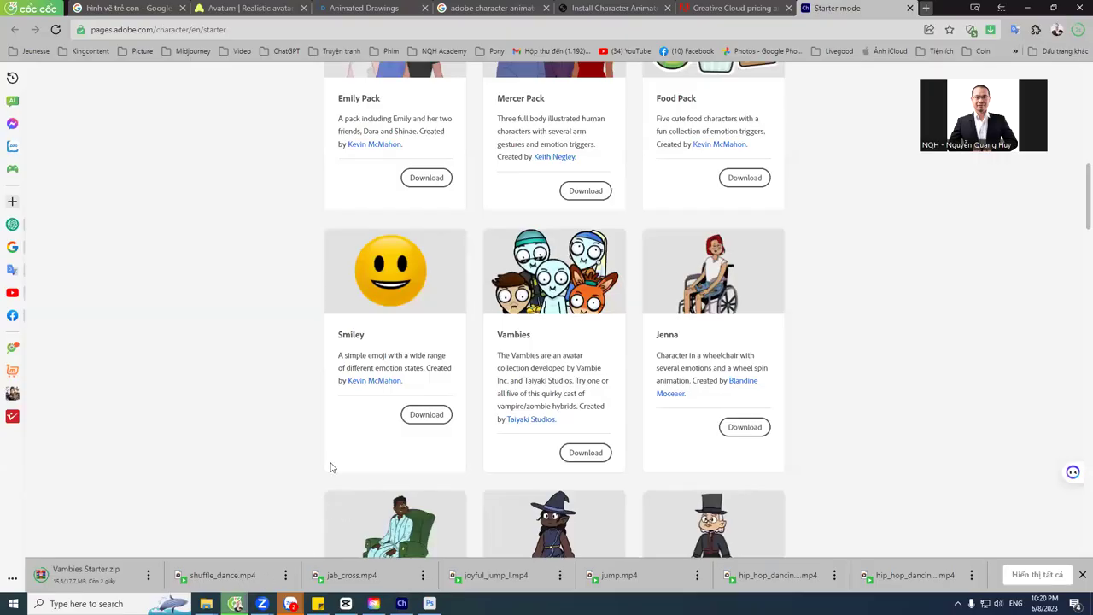
left_click(429, 604)
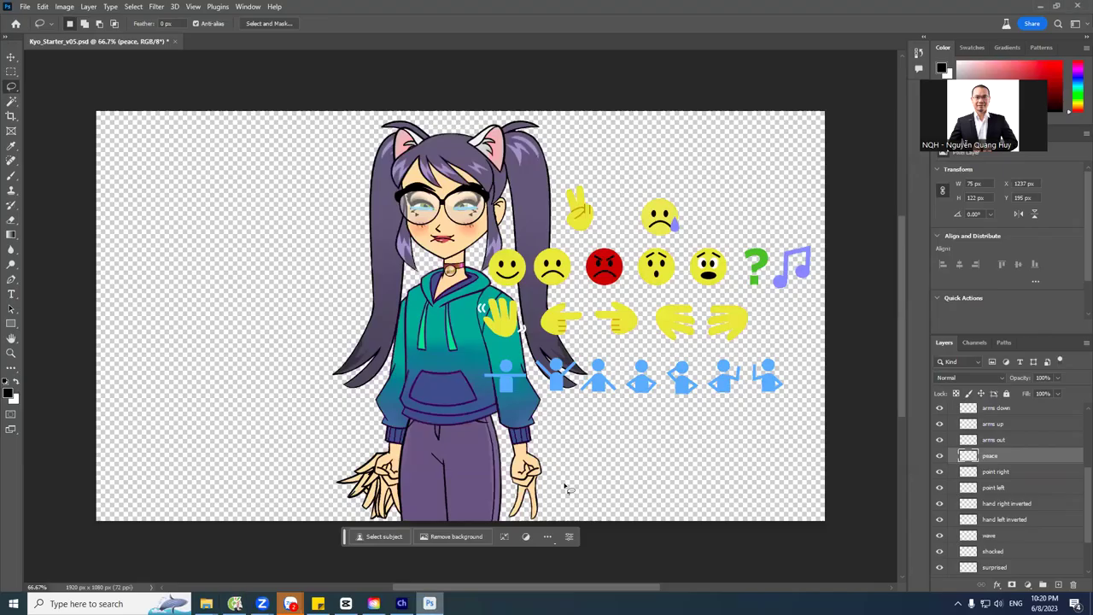
left_click(1078, 7)
left_click(543, 225)
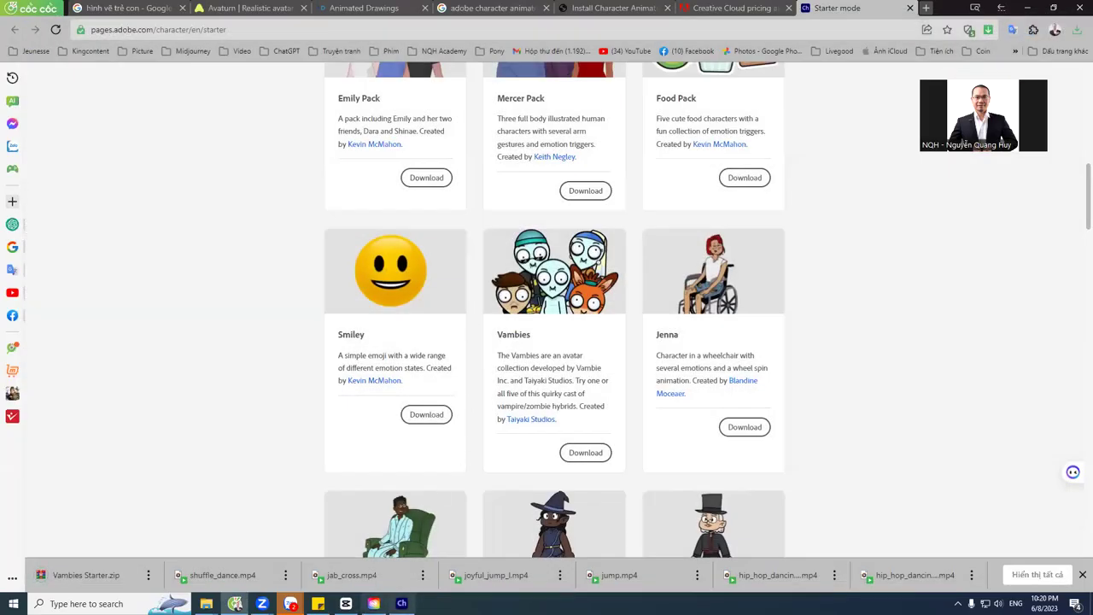
left_click(401, 604)
left_click(100, 242)
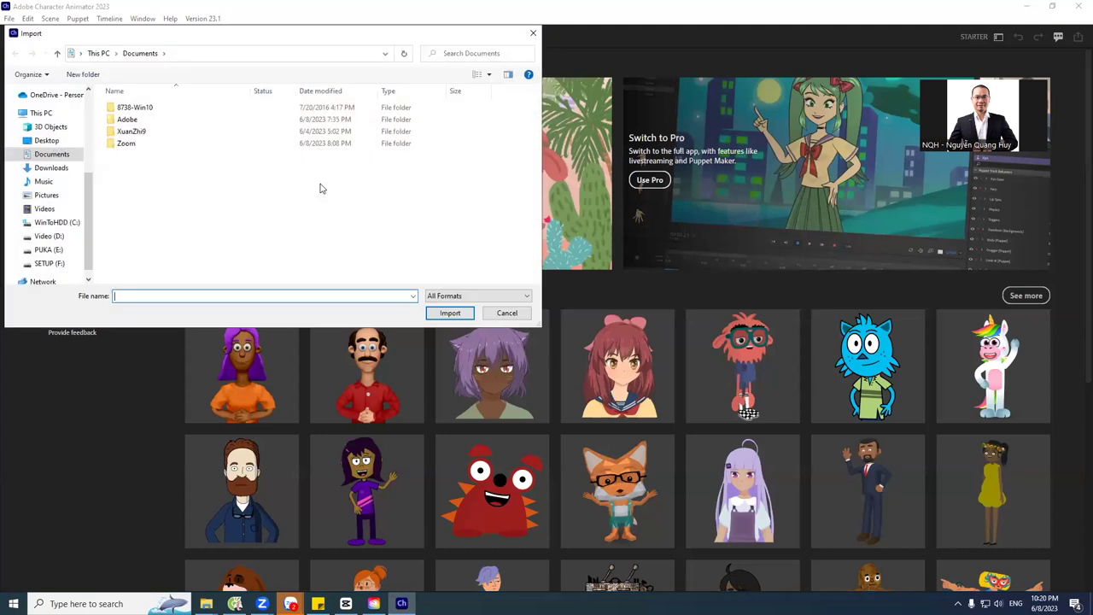
left_click(58, 173)
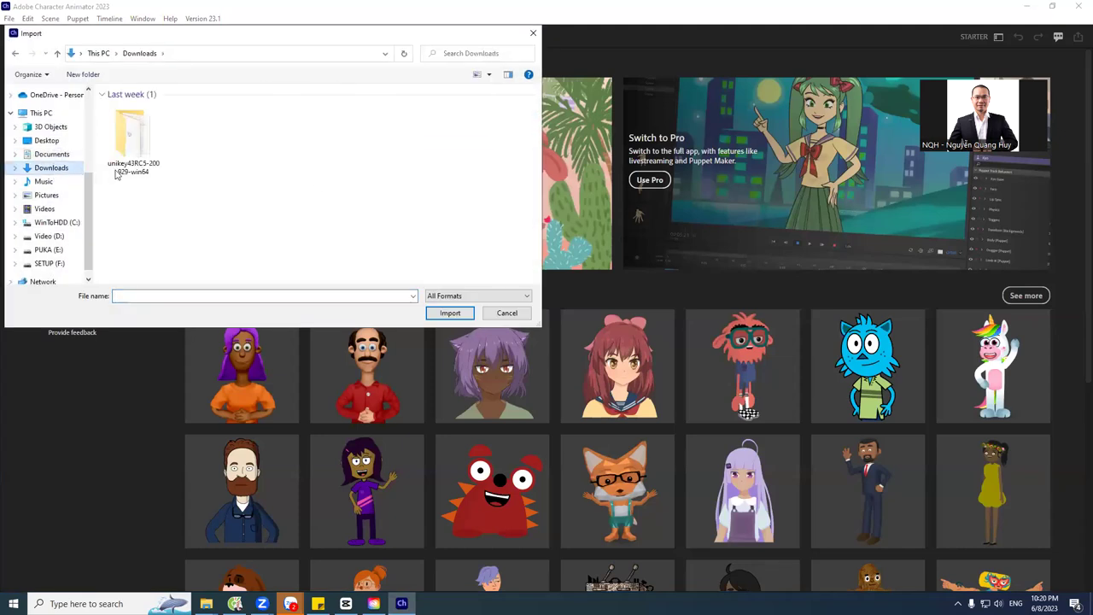
left_click(56, 159)
left_click(53, 168)
left_click(506, 312)
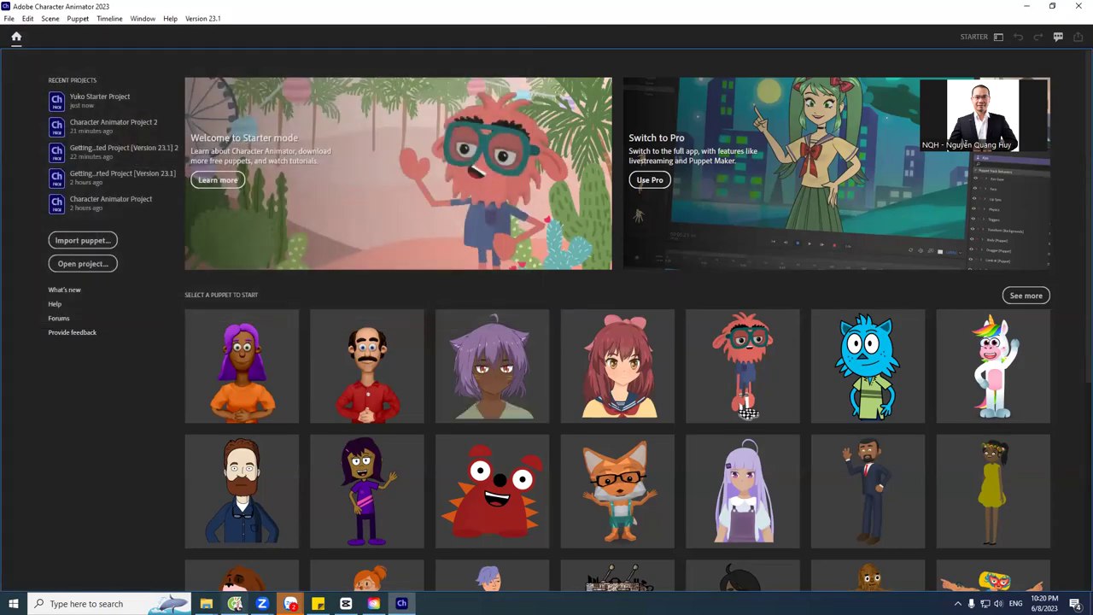
Switch to the browser and show the downloaded Vambies Starter.zip in its folder.
left_click(235, 604)
left_click(147, 575)
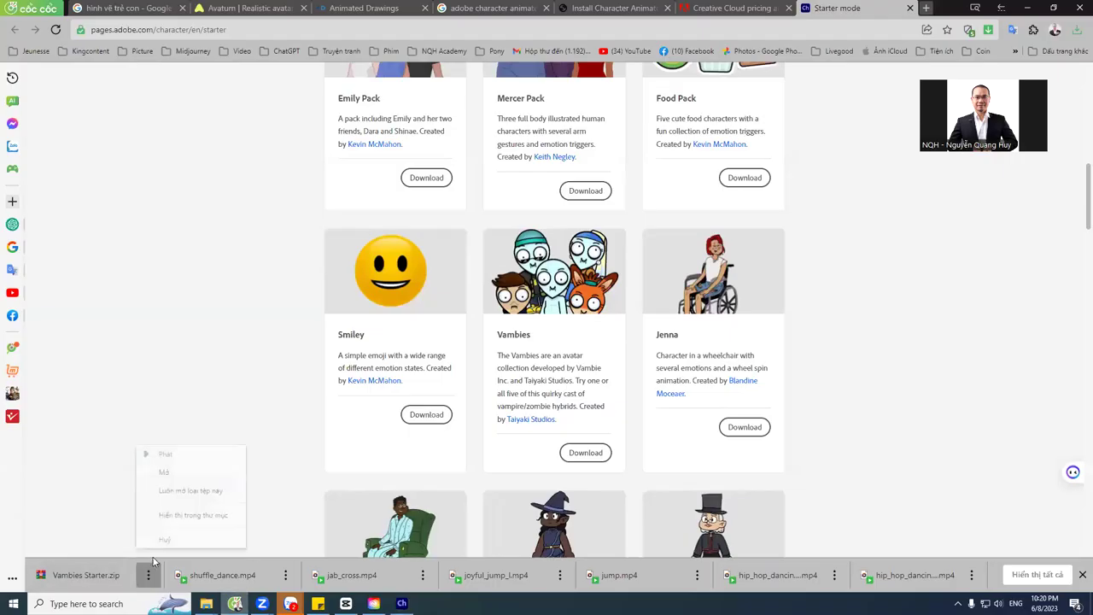
left_click(168, 524)
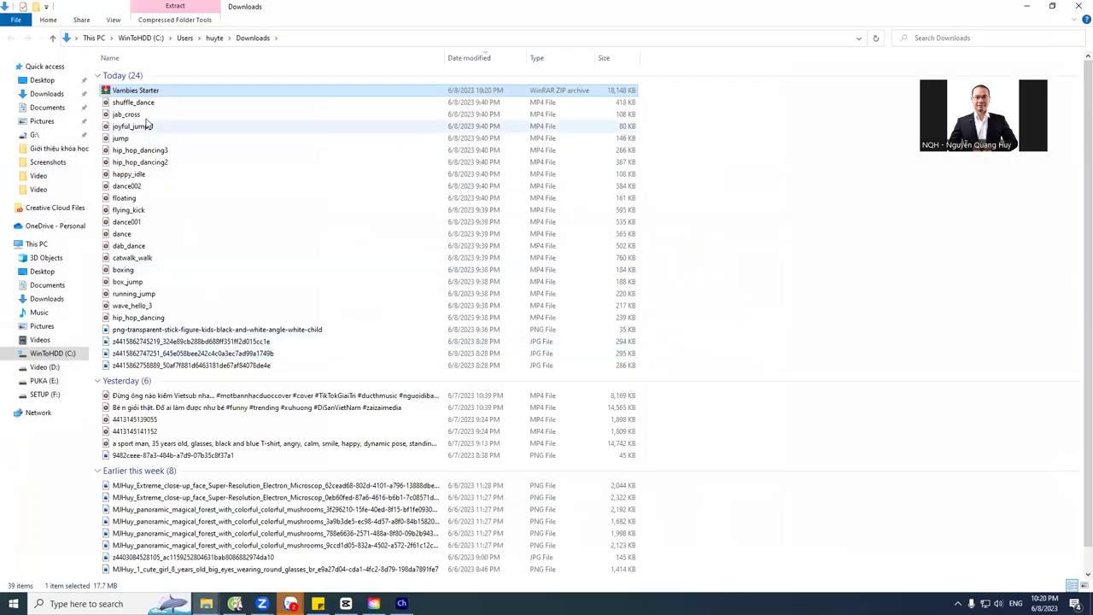